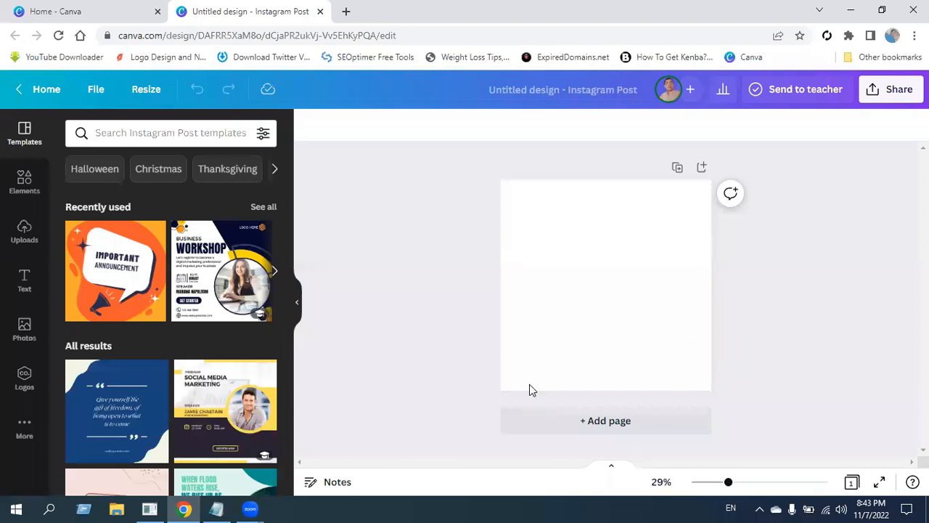
Step: Set the blank page's background to a custom dark red, #690000
left_click(571, 298)
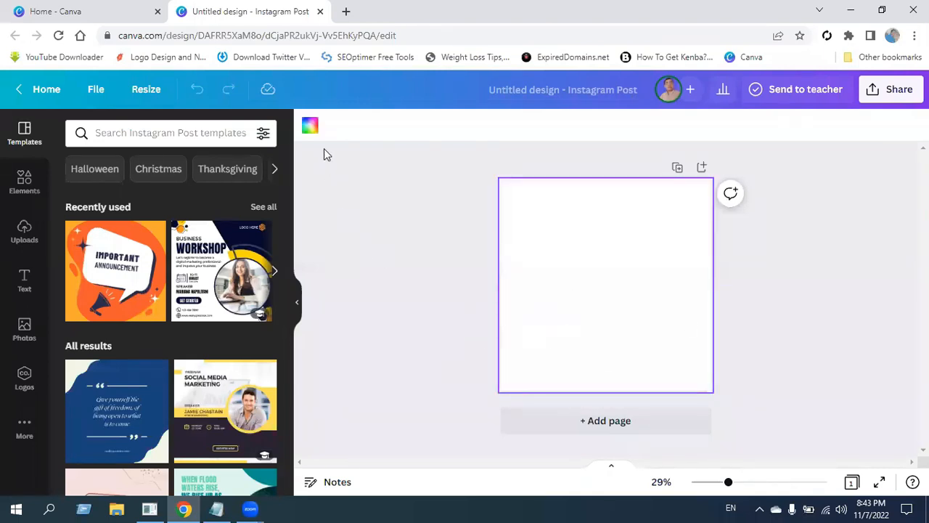
left_click(308, 128)
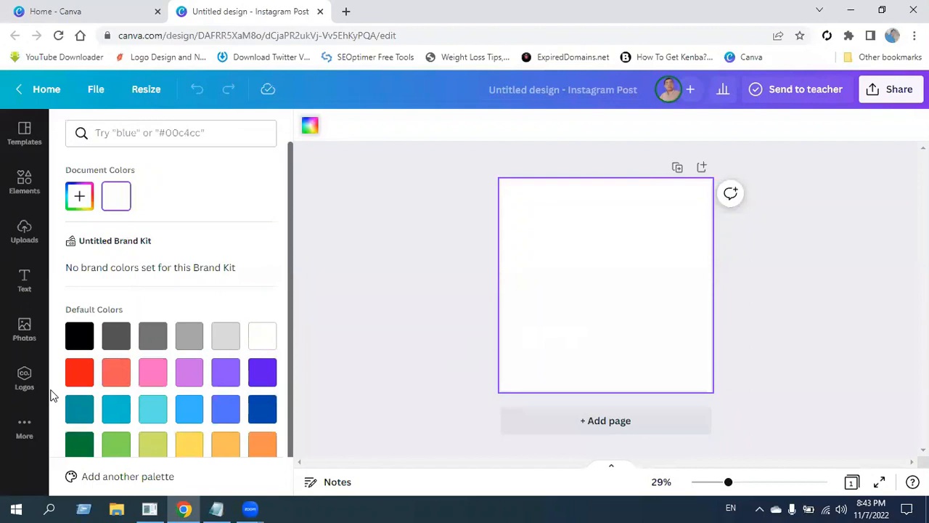
left_click(81, 375)
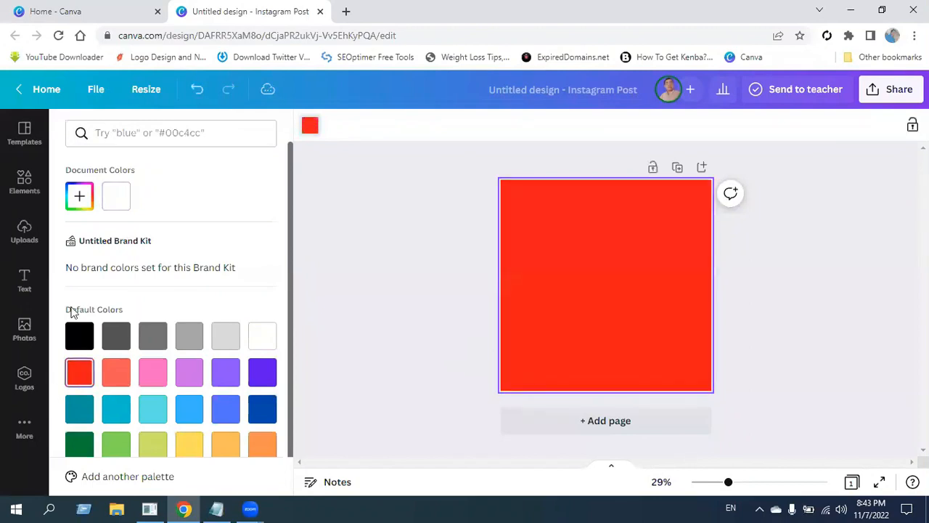
left_click(81, 198)
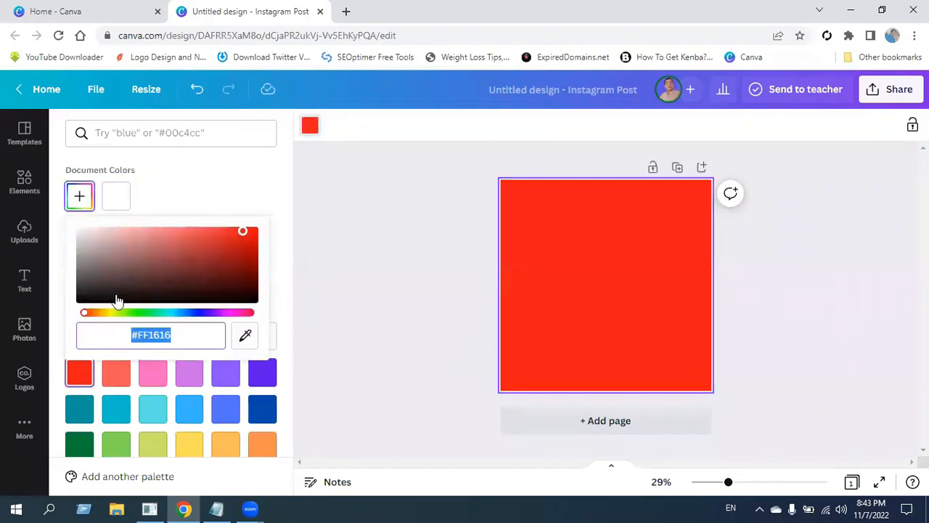
left_click(254, 231)
left_click_drag(284, 236, 287, 276)
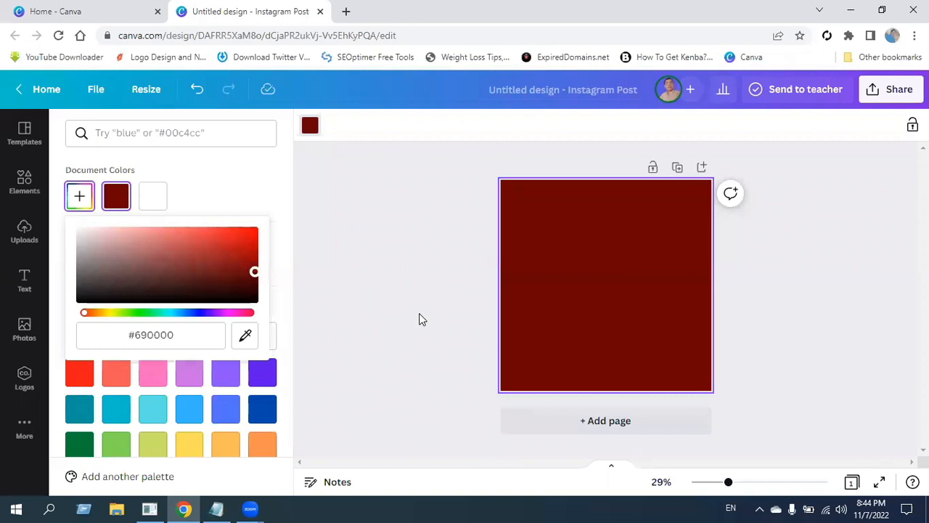
left_click(412, 286)
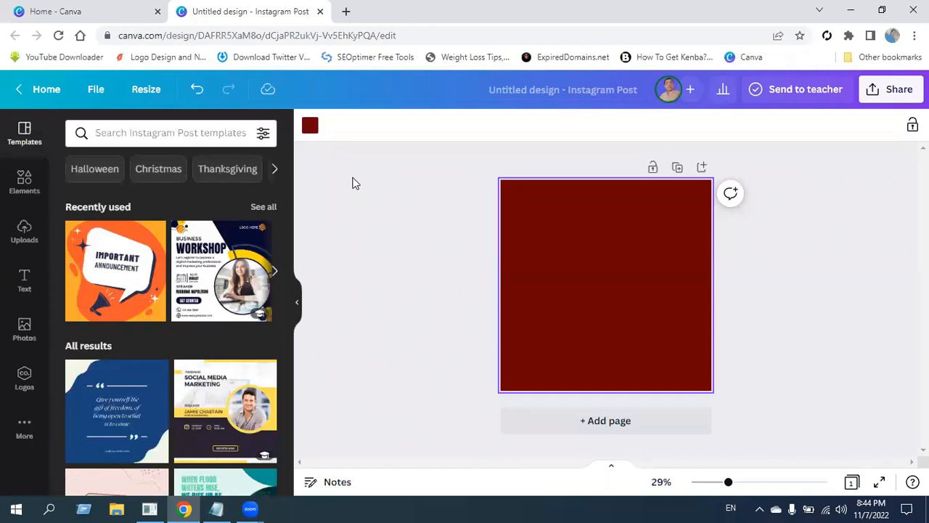
left_click(309, 126)
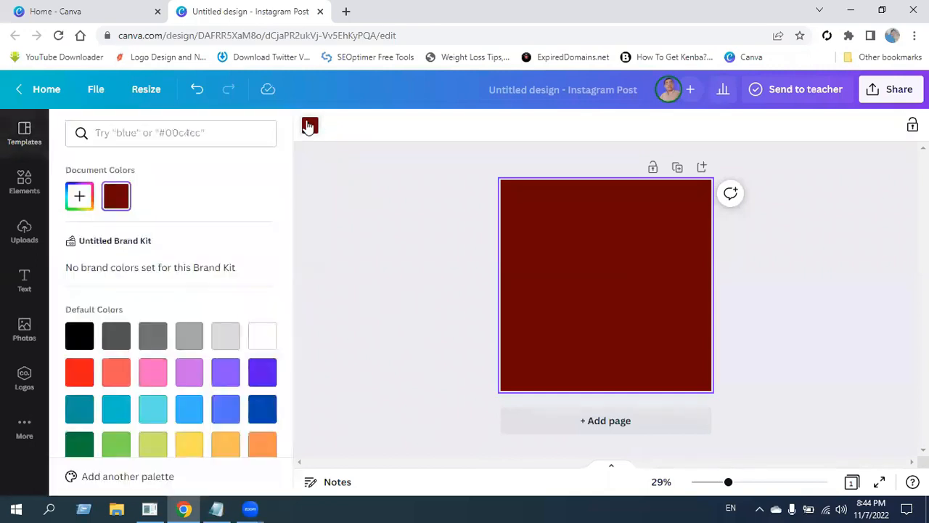
left_click(442, 231)
Step: Find a rectangle among the elements, add the plain square shape and place it centred against the page's top edge
left_click(26, 182)
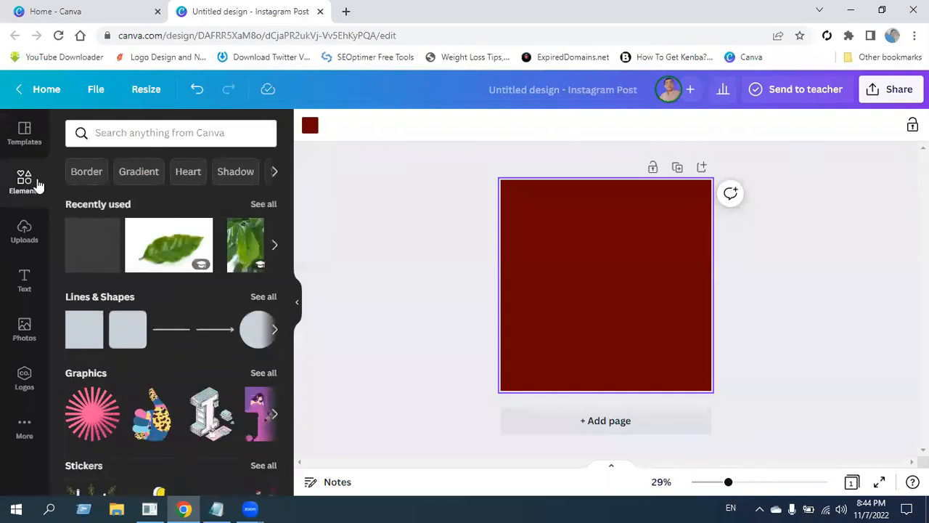
left_click(154, 131)
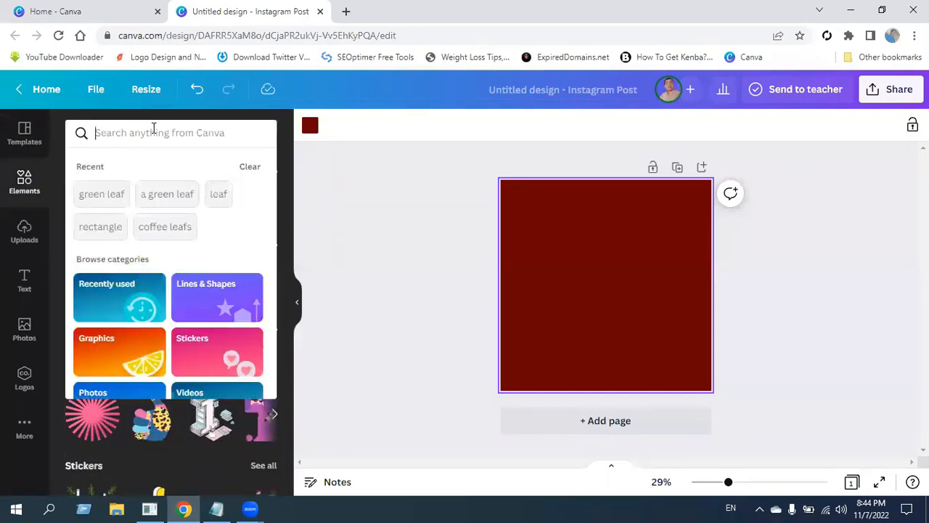
left_click(100, 227)
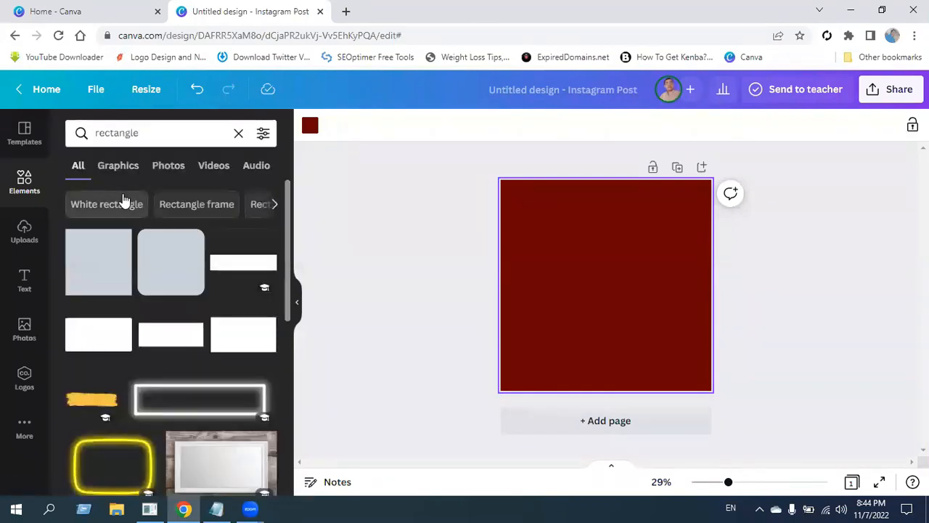
left_click(90, 270)
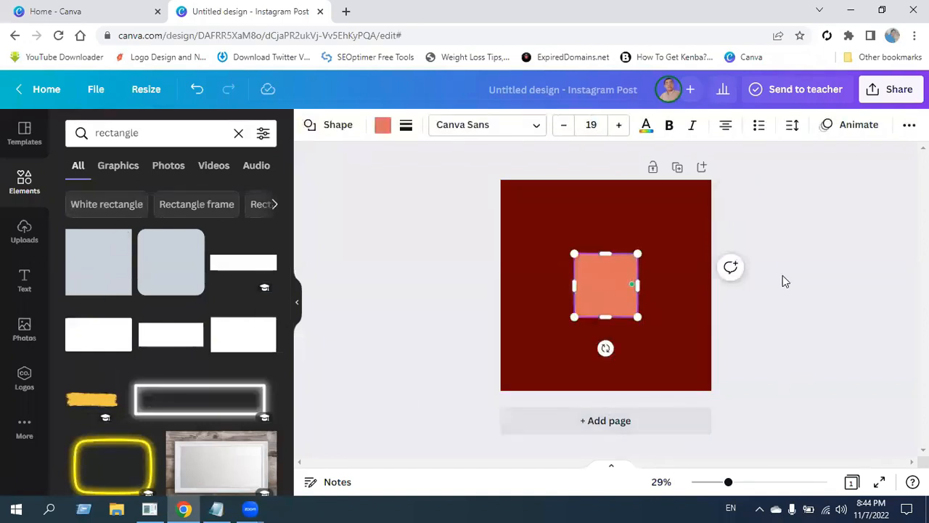
left_click_drag(602, 294, 602, 216)
Step: Recolour the square to a fully saturated bright red and enlarge it to reach just below the page's middle
left_click(382, 125)
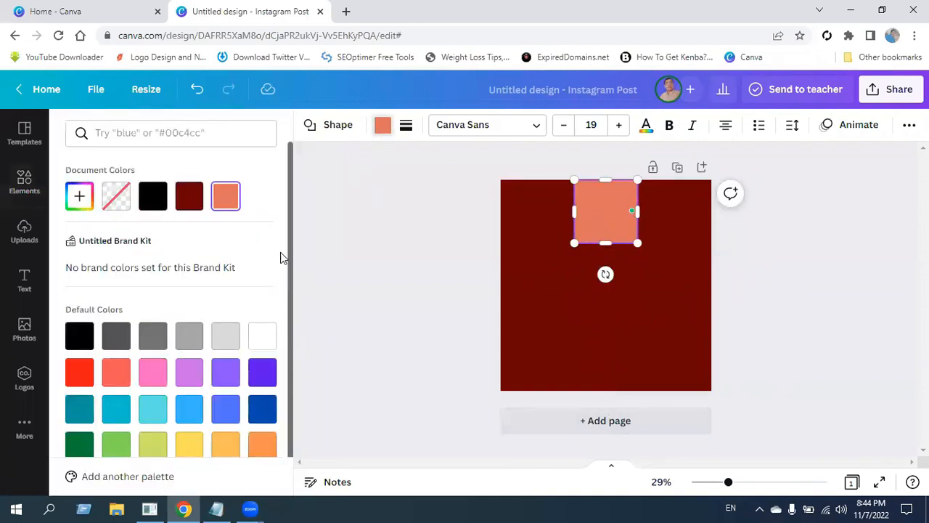
left_click(82, 373)
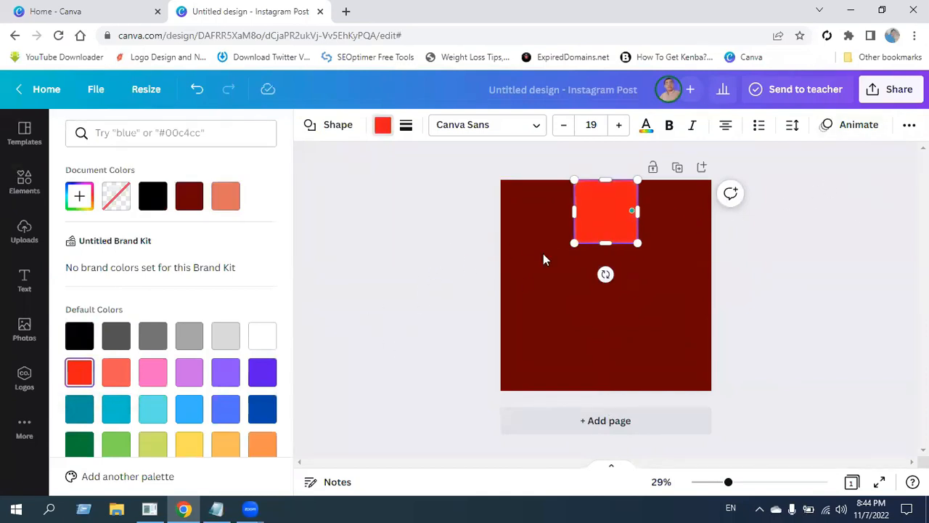
left_click(80, 196)
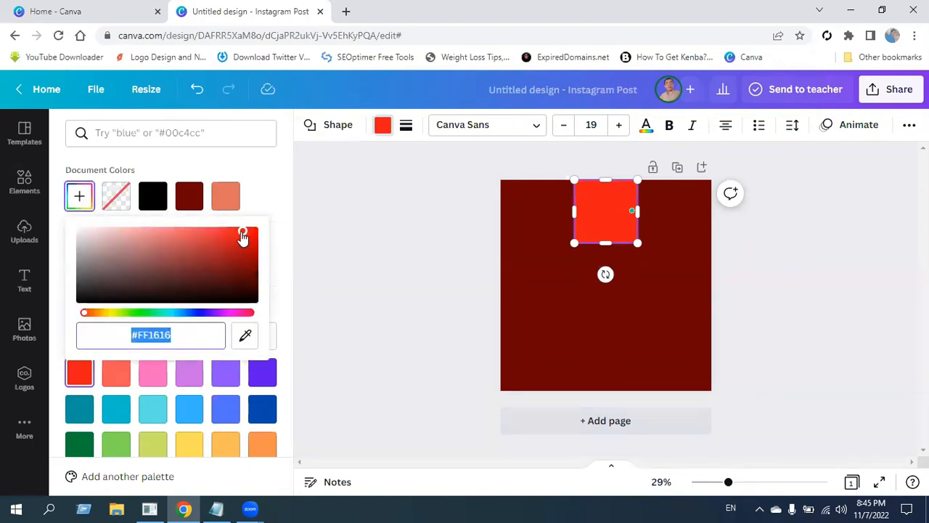
left_click_drag(243, 232, 312, 220)
left_click_drag(604, 244, 595, 307)
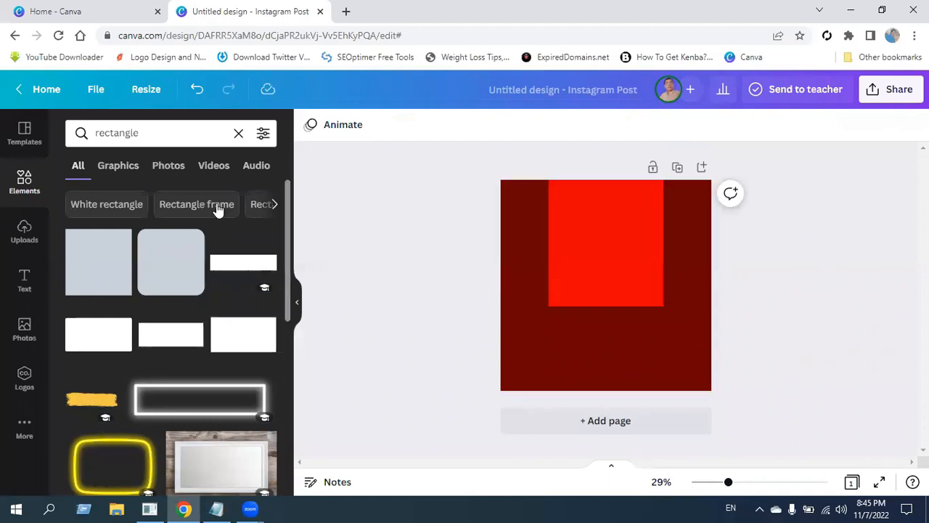
left_click(238, 133)
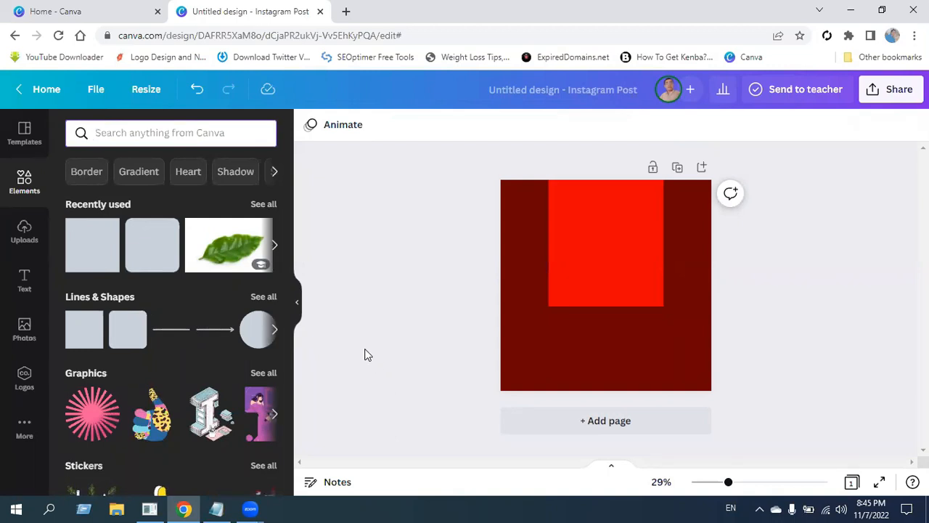
Step: Upload car.png from the images folder and add the car picture to the page
left_click(25, 236)
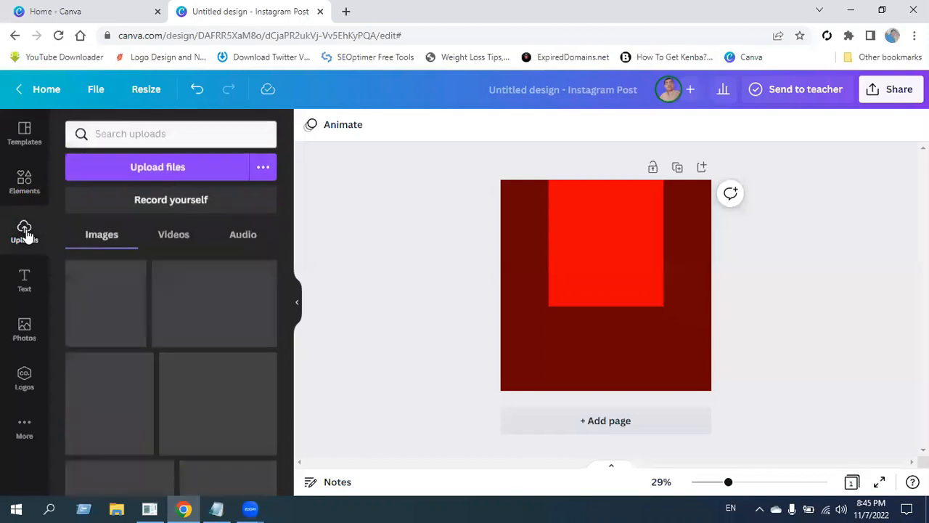
left_click(174, 165)
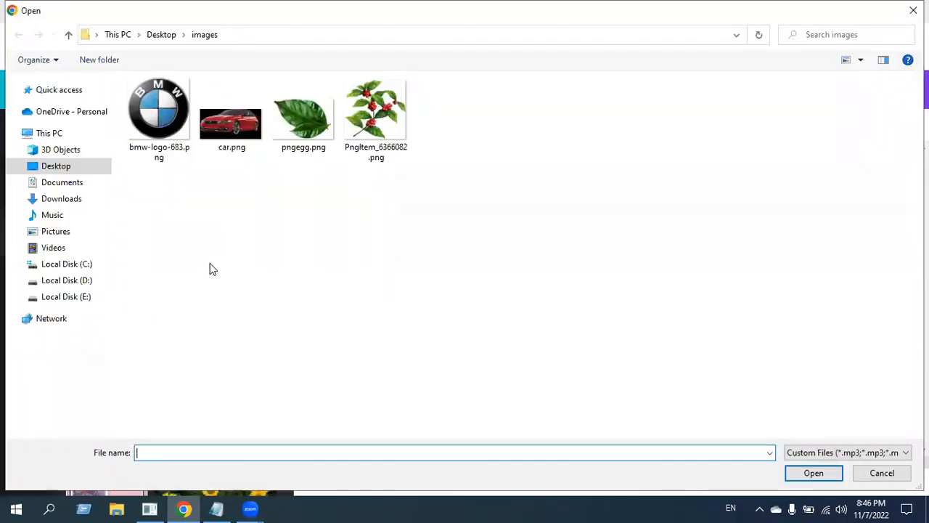
left_click(228, 125)
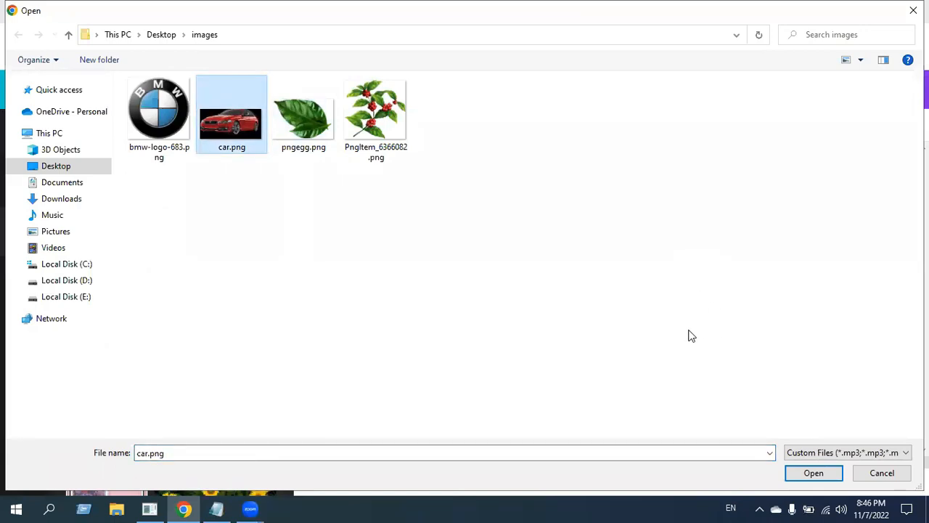
left_click(814, 473)
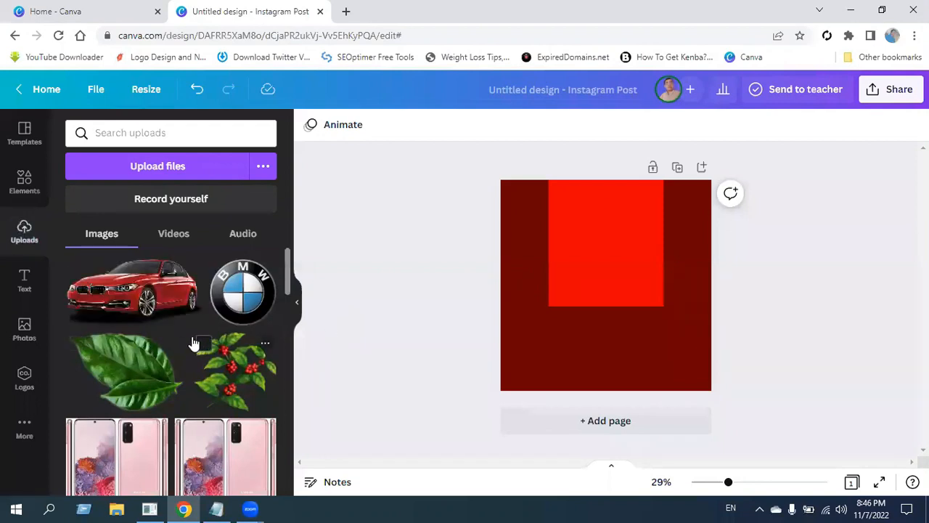
left_click(141, 290)
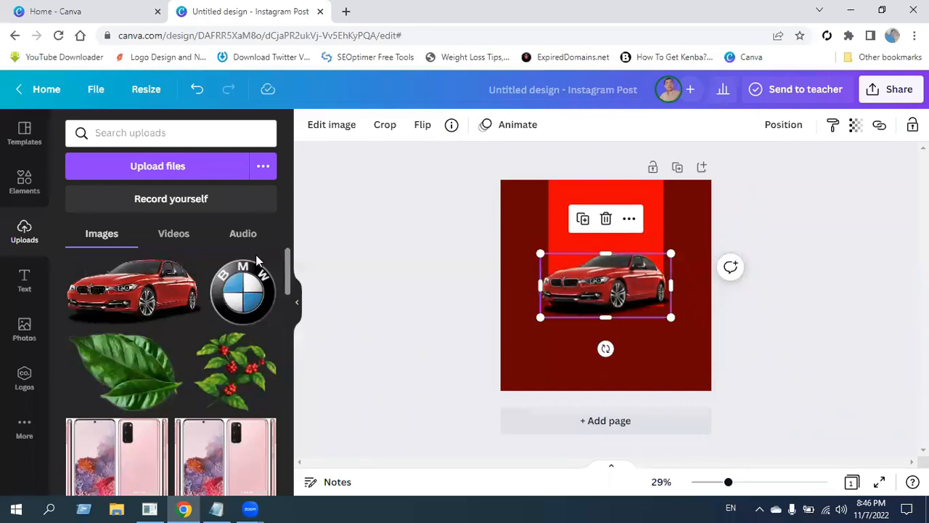
Step: Move the car slightly down and enlarge it, keeping it centred over the lower edge of the bright red rectangle
left_click(297, 302)
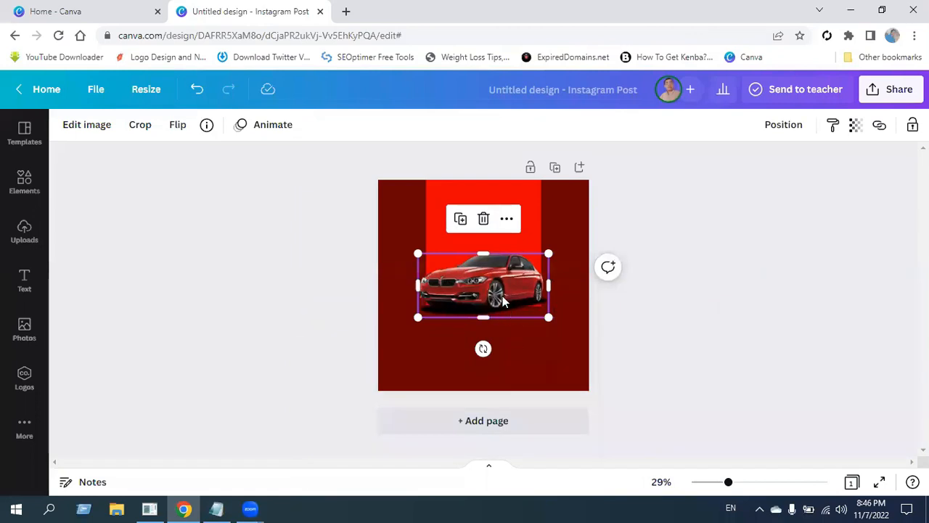
left_click_drag(499, 286, 499, 297)
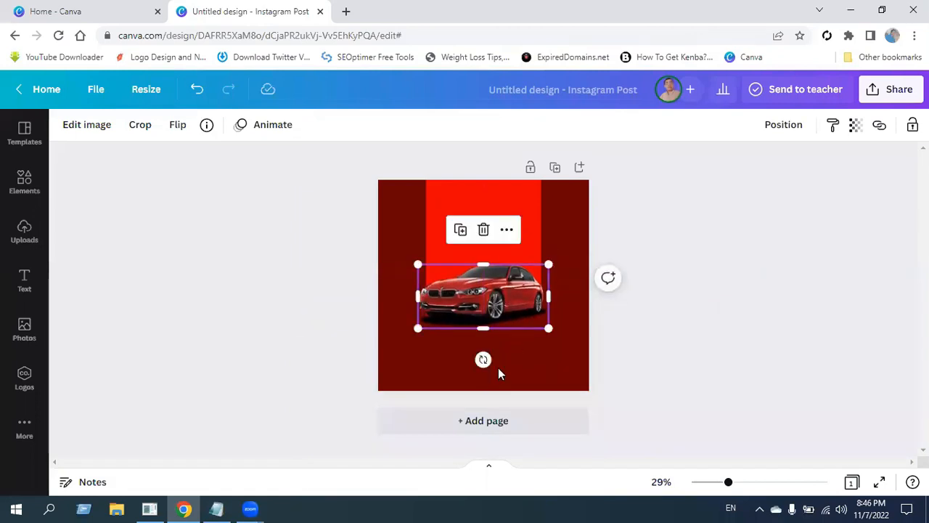
left_click_drag(419, 326, 406, 328)
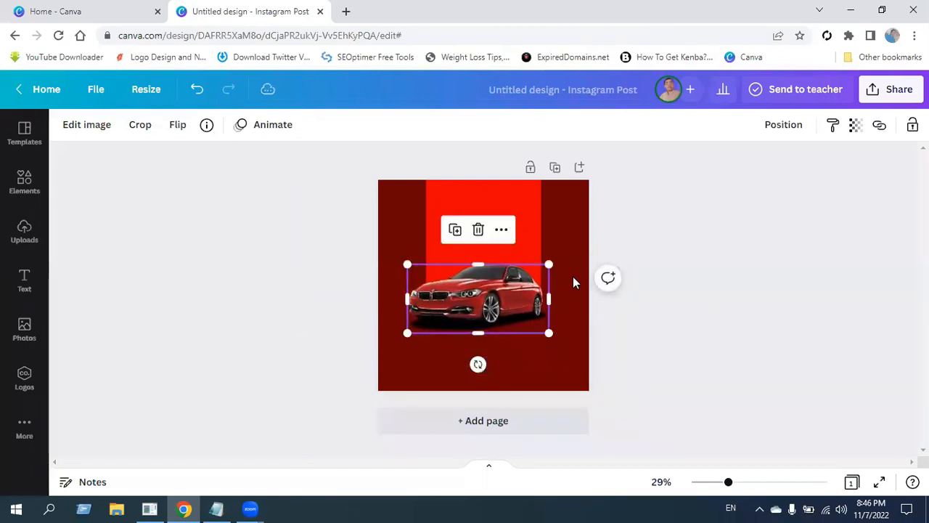
left_click_drag(548, 264, 562, 258)
left_click_drag(511, 299, 511, 300)
left_click(669, 325)
Step: Adjust the car image, setting its contrast to 93 and its saturation to 48
left_click(491, 291)
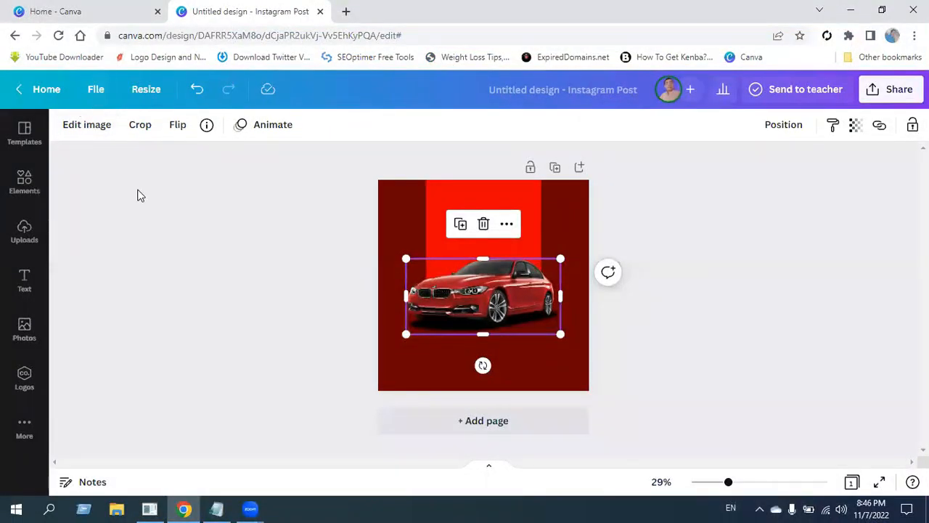
left_click(88, 128)
scroll(174, 330, "down", 2)
scroll(186, 327, "down", 1)
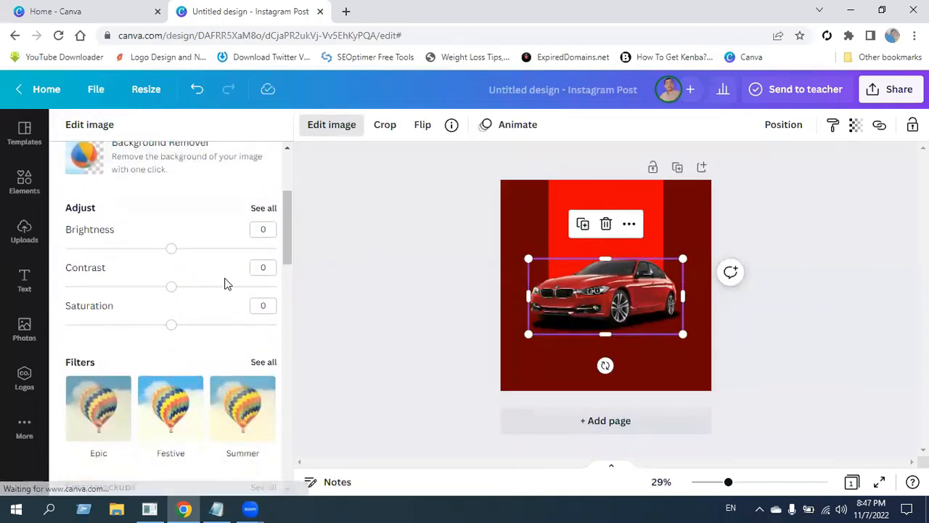
scroll(223, 281, "up", 1)
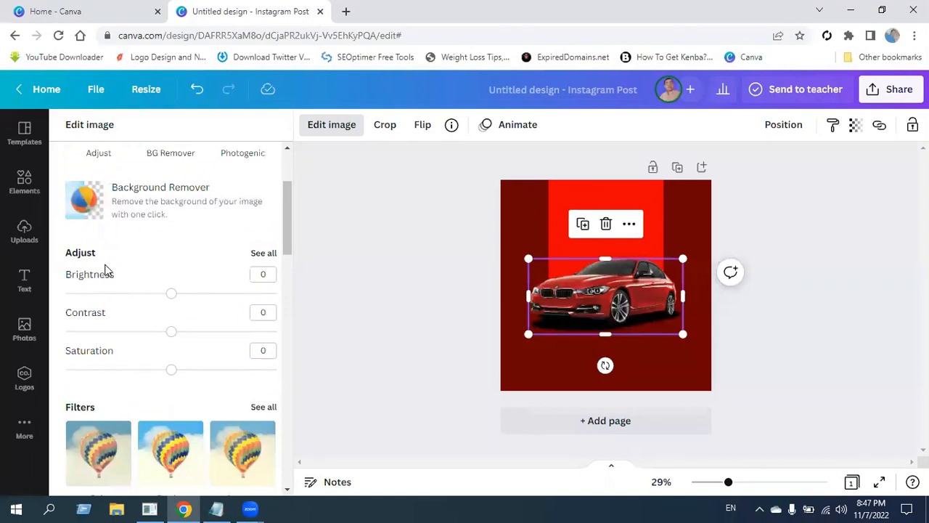
scroll(106, 260, "down", 1)
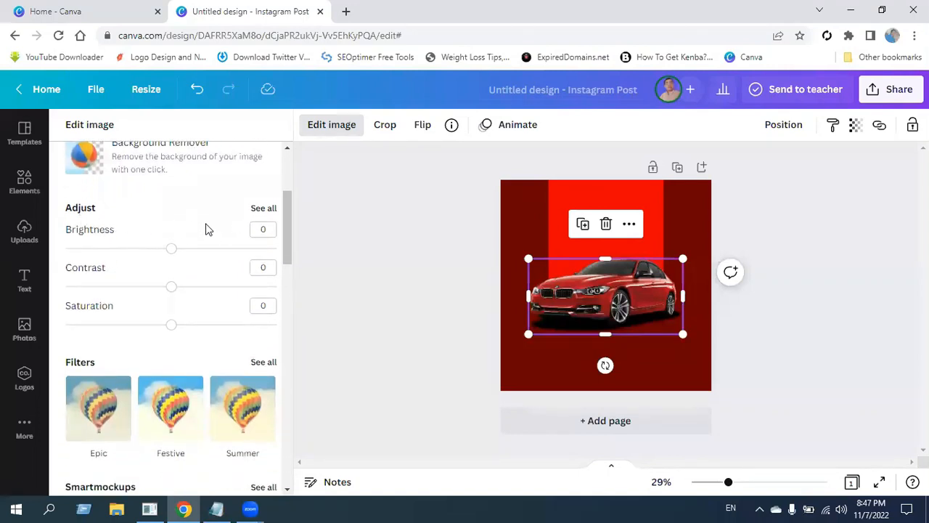
left_click(263, 209)
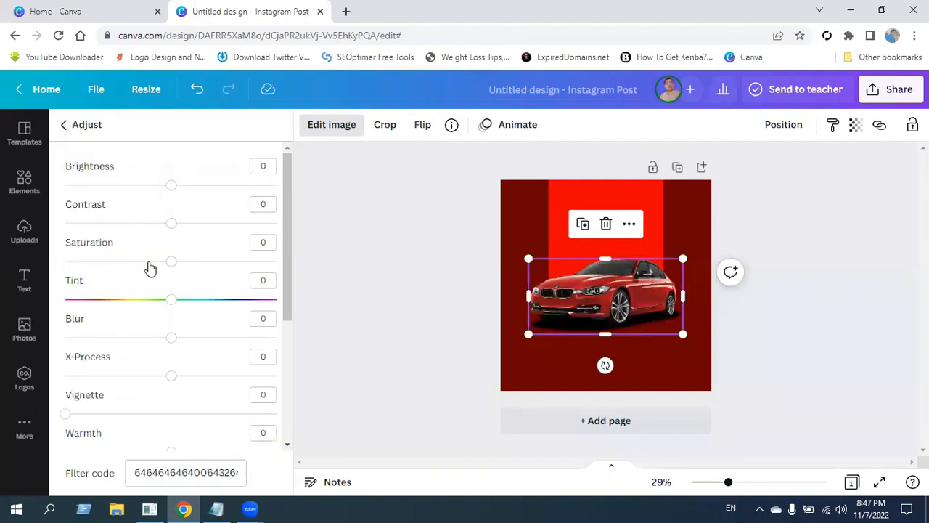
left_click_drag(202, 231, 271, 227)
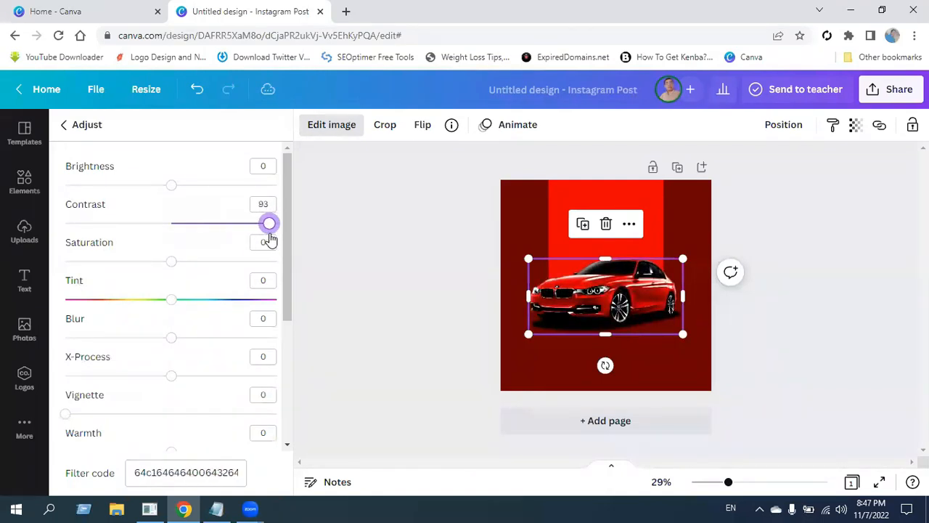
left_click_drag(172, 264, 223, 272)
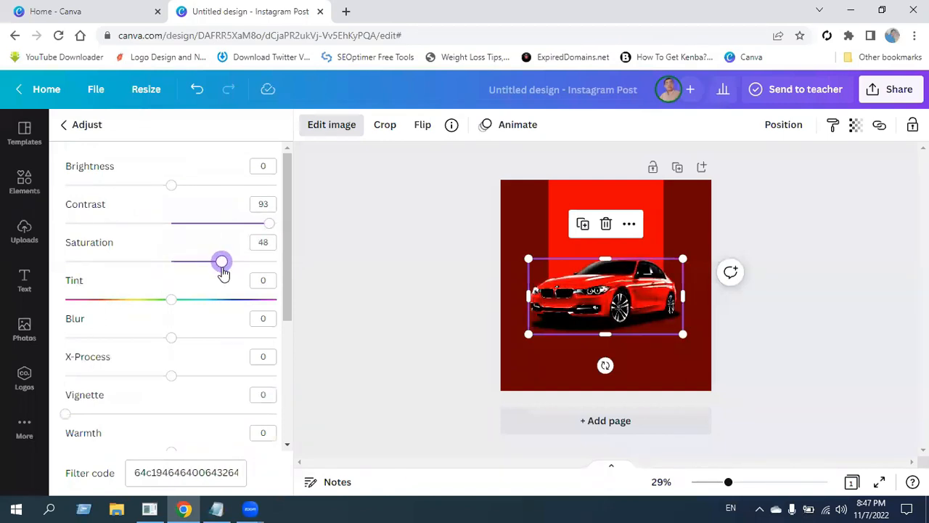
left_click(416, 262)
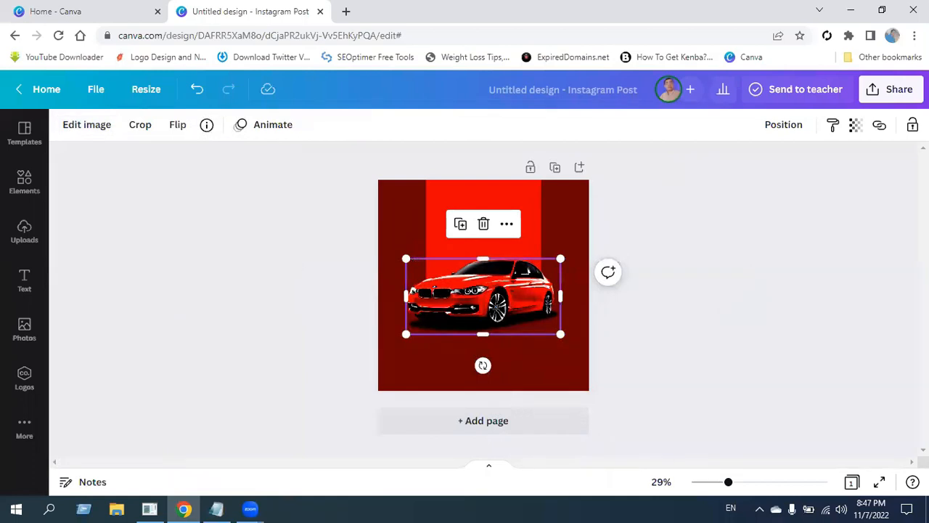
left_click(863, 399)
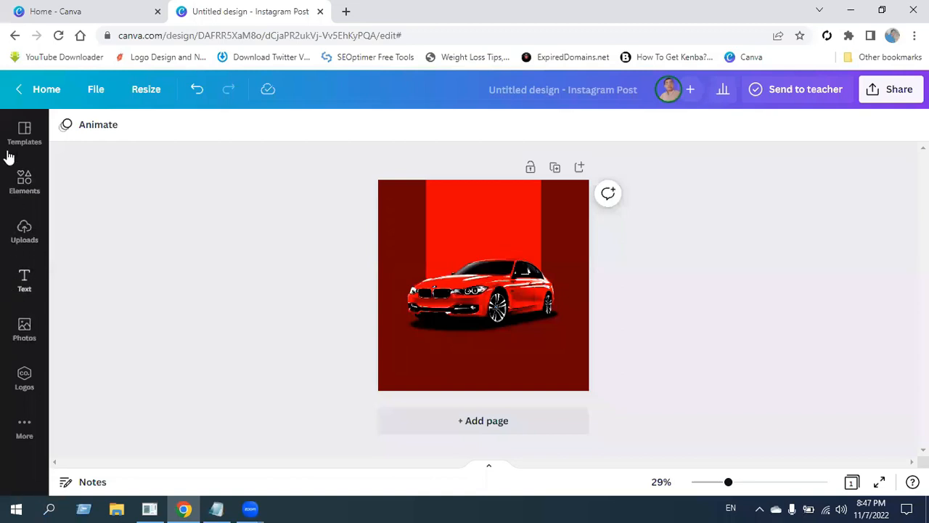
Step: Add a heading reading BUDGET and move it onto the bright red rectangle, centred above the car
left_click(24, 277)
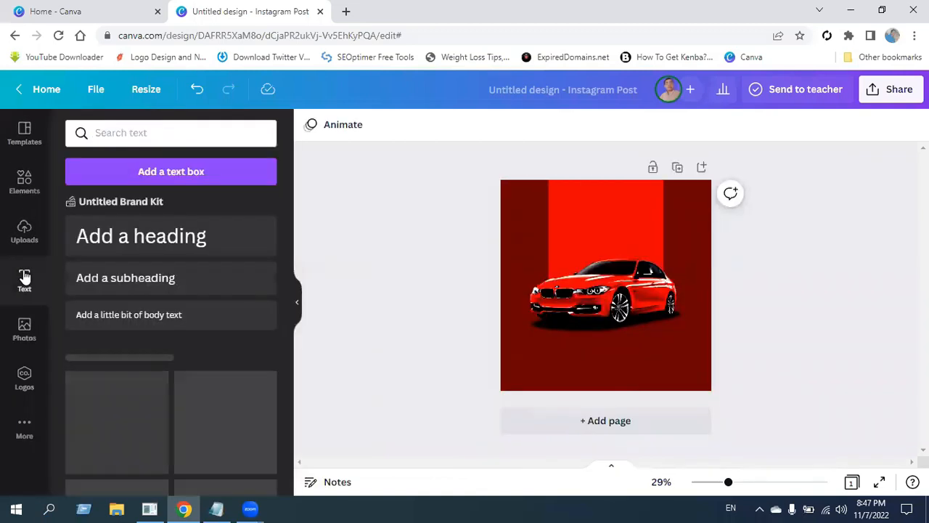
left_click(166, 242)
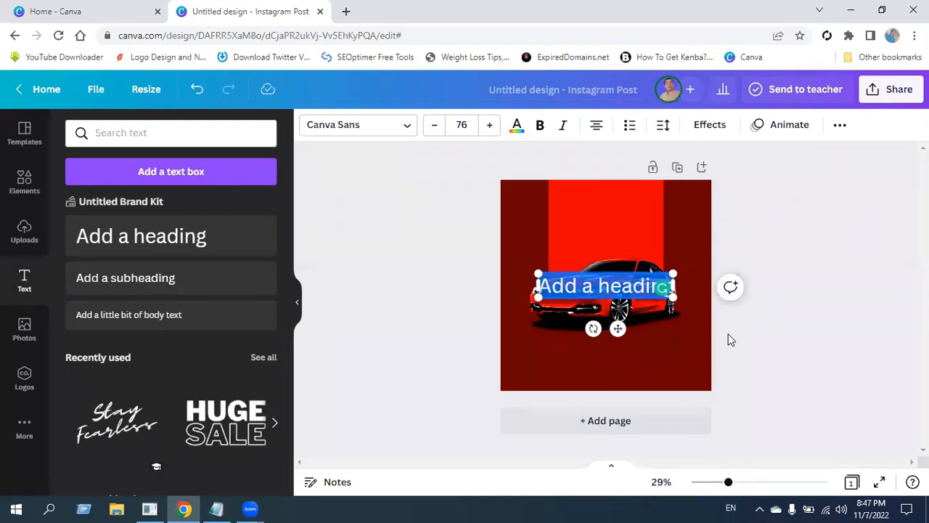
key("BackSpace")
type("BUDGET")
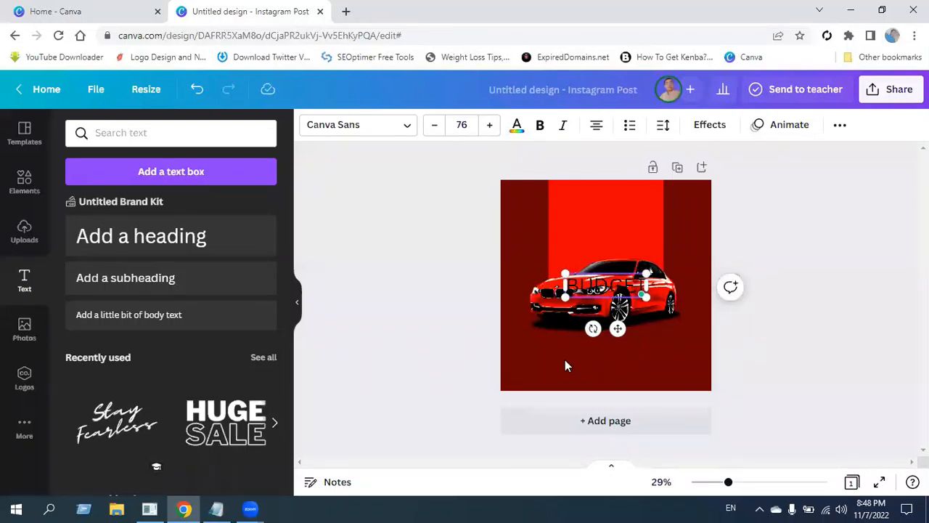
left_click(553, 312)
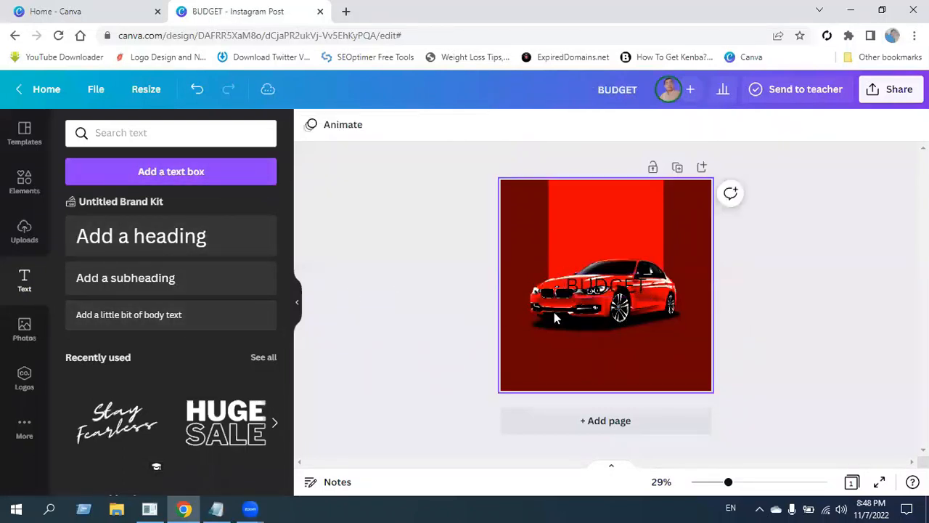
left_click(593, 291)
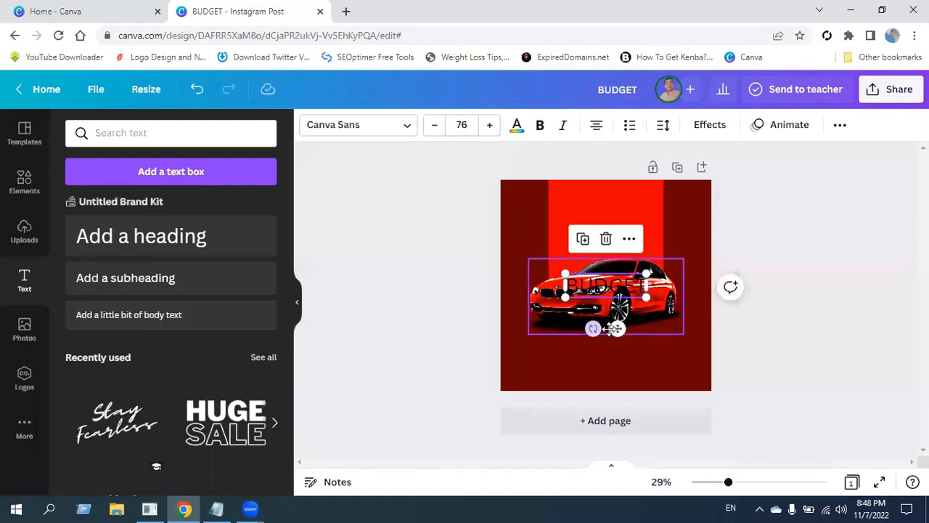
left_click_drag(615, 327, 612, 267)
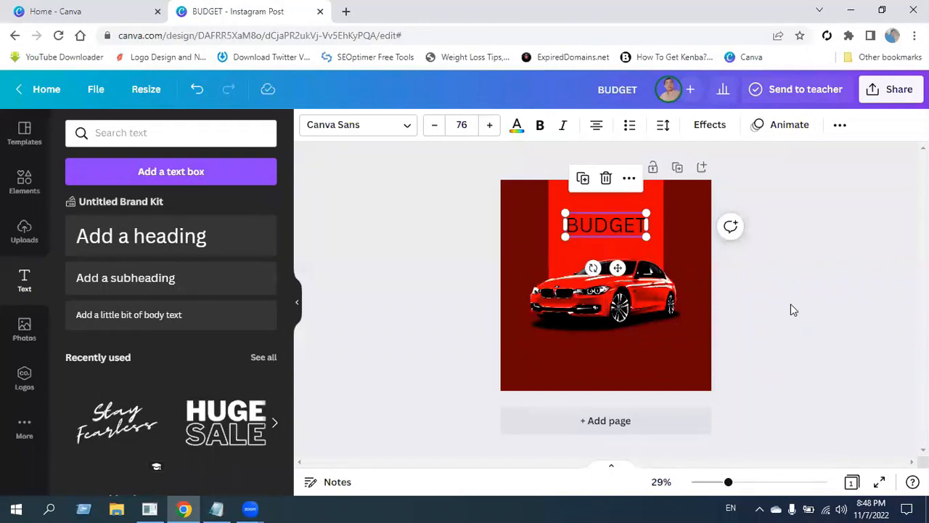
Step: Recolour the BUDGET heading white and change its font to Anton
left_click(517, 126)
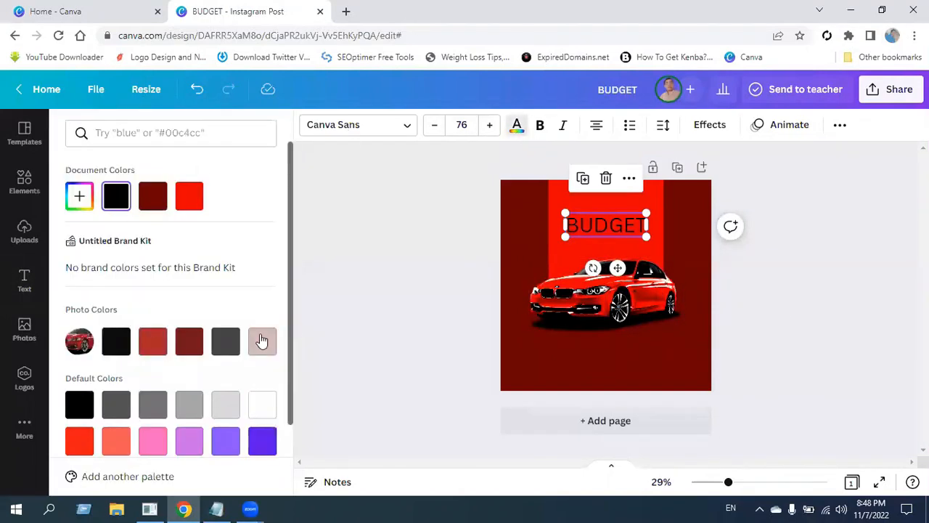
scroll(265, 362, "down", 1)
left_click(262, 354)
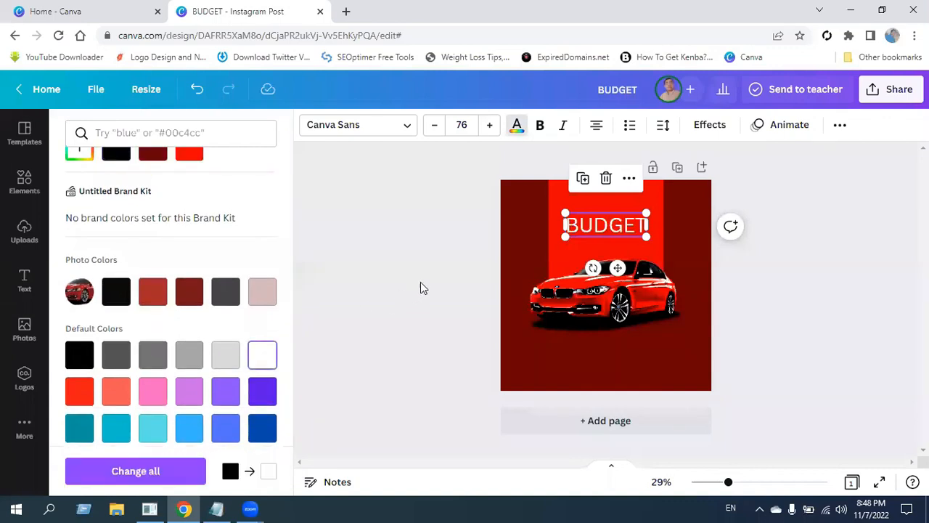
left_click(478, 282)
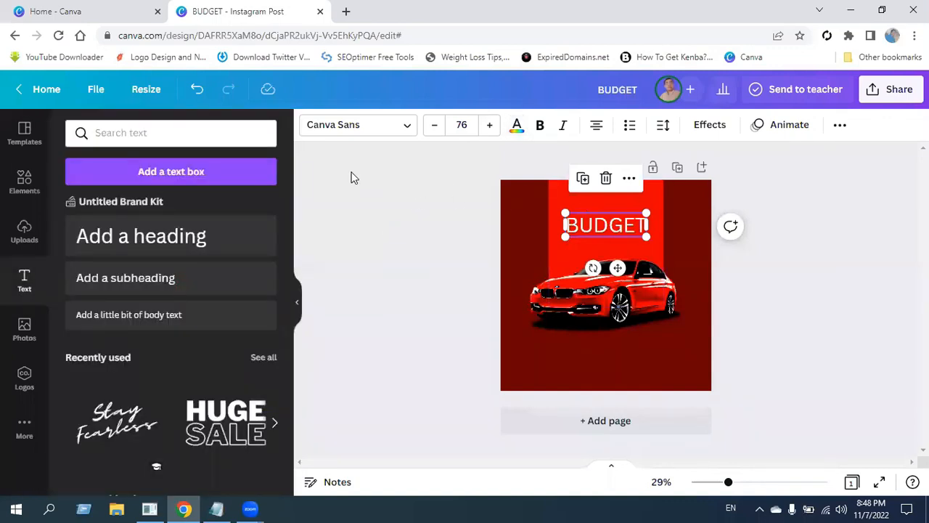
left_click(408, 127)
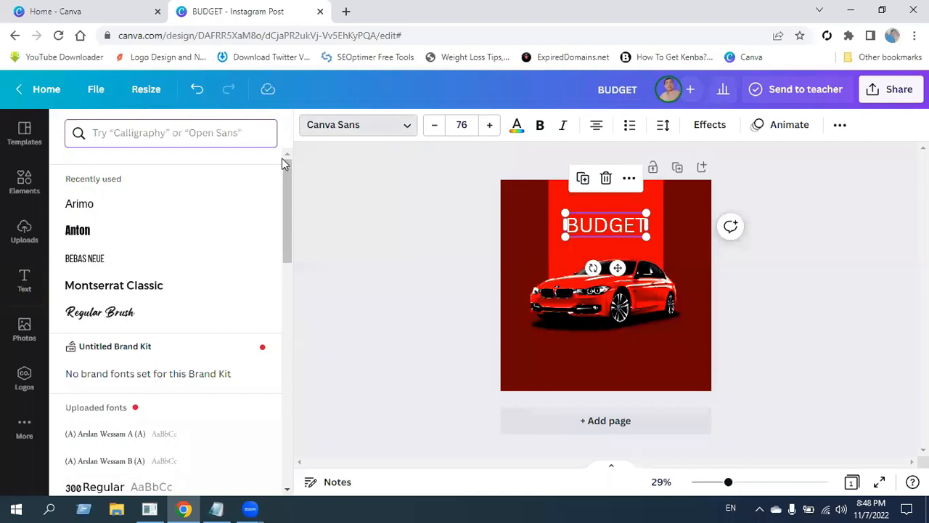
scroll(174, 348, "down", 2)
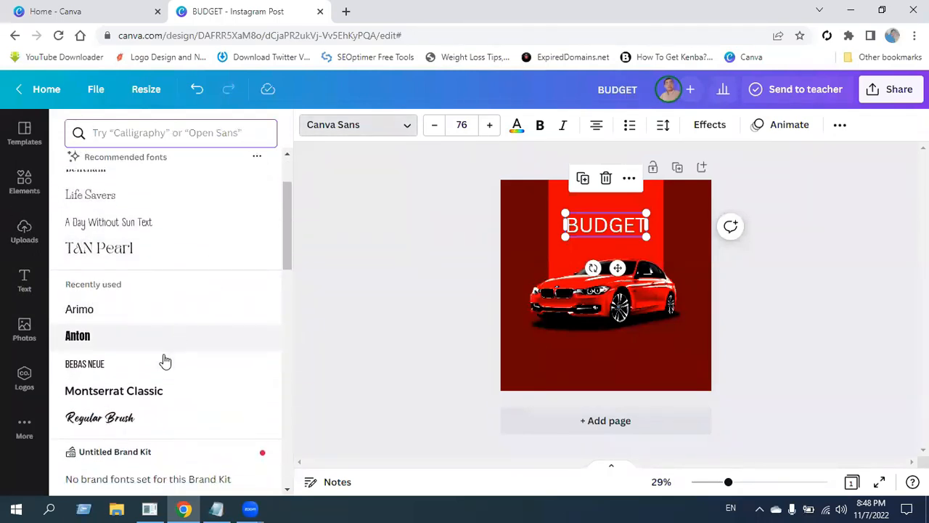
scroll(165, 361, "down", 1)
left_click(129, 275)
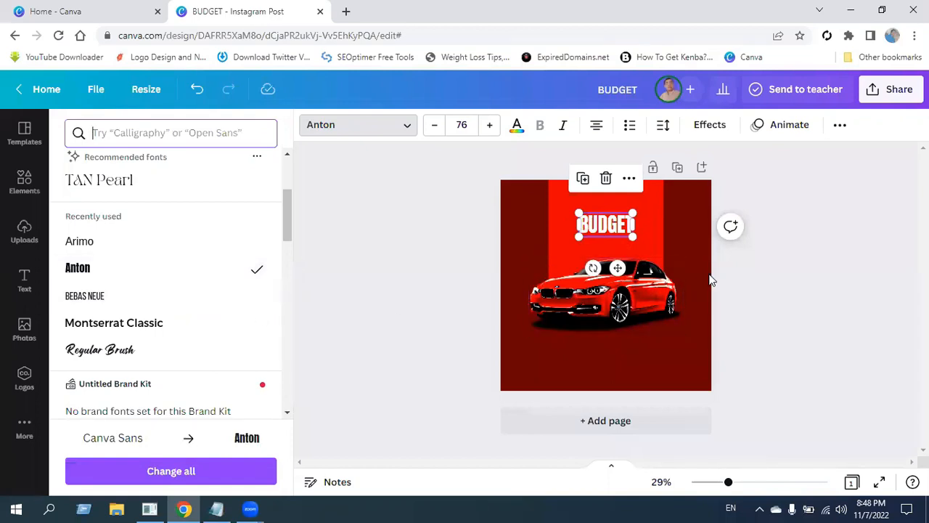
Step: Enlarge the BUDGET heading to font size 99
left_click(493, 126)
left_click(493, 127)
left_click(493, 126)
left_click(493, 127)
left_click(493, 126)
left_click(493, 126)
left_click(493, 127)
left_click(493, 127)
left_click(493, 127)
left_click(493, 127)
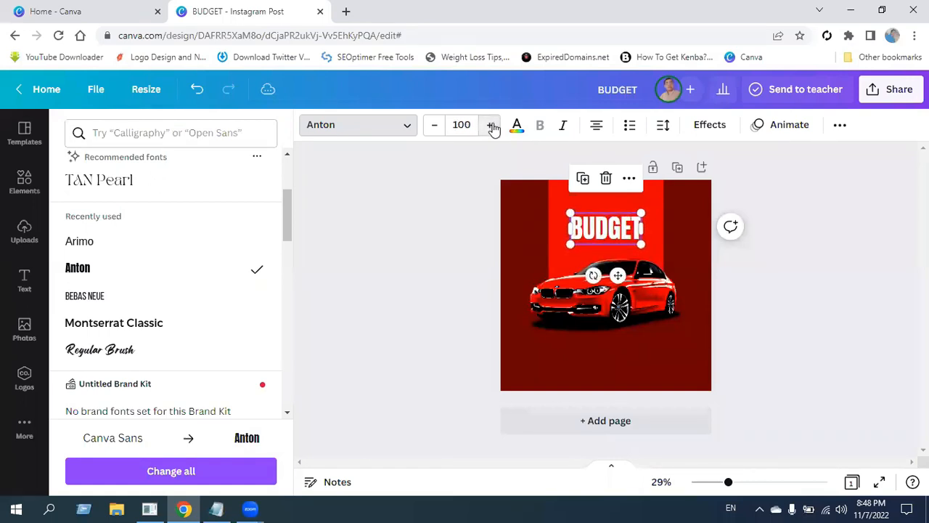
left_click(434, 125)
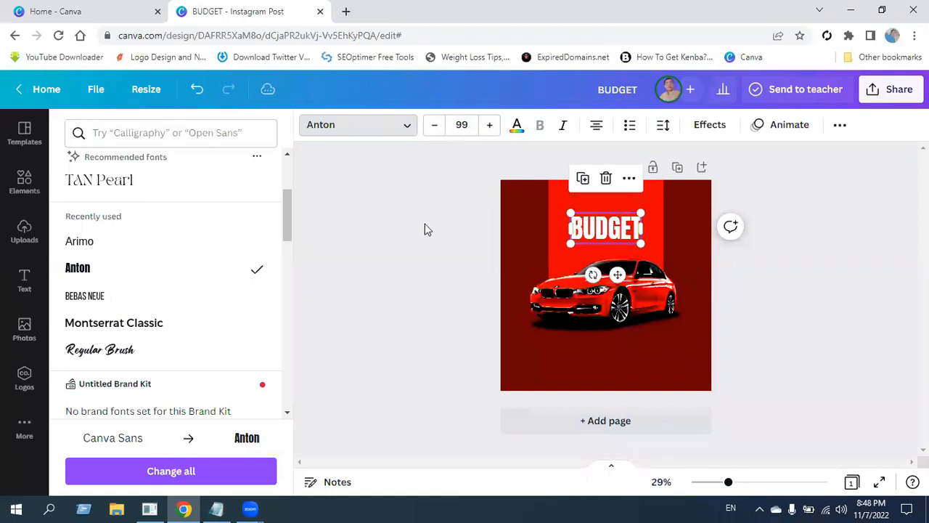
left_click(426, 225)
left_click(842, 247)
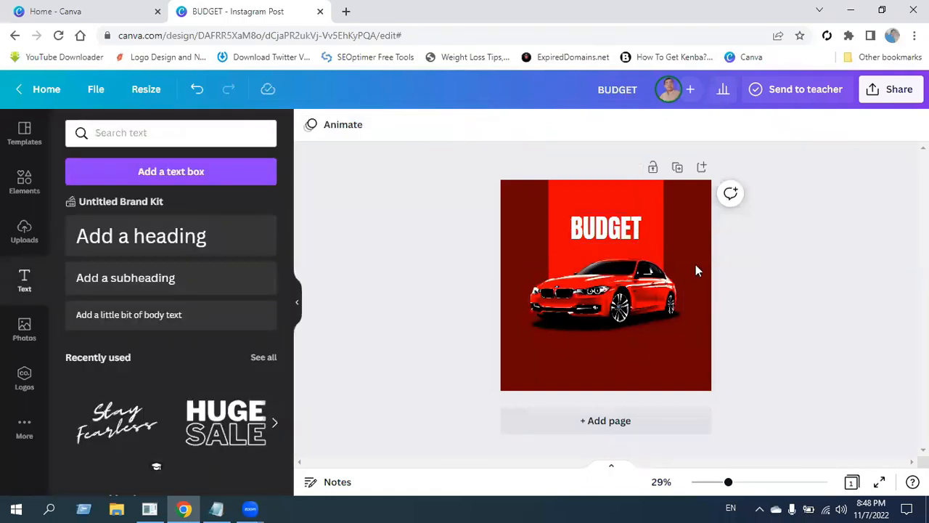
left_click(605, 227)
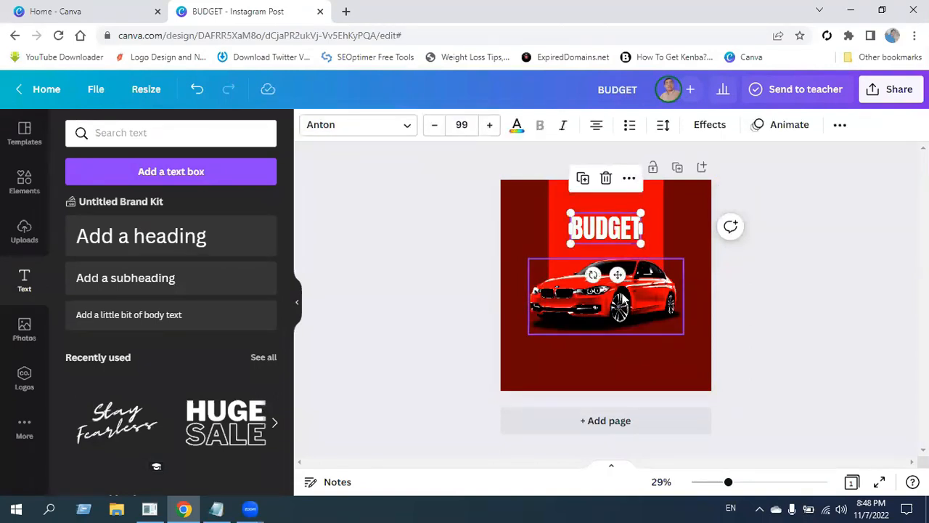
left_click(374, 254)
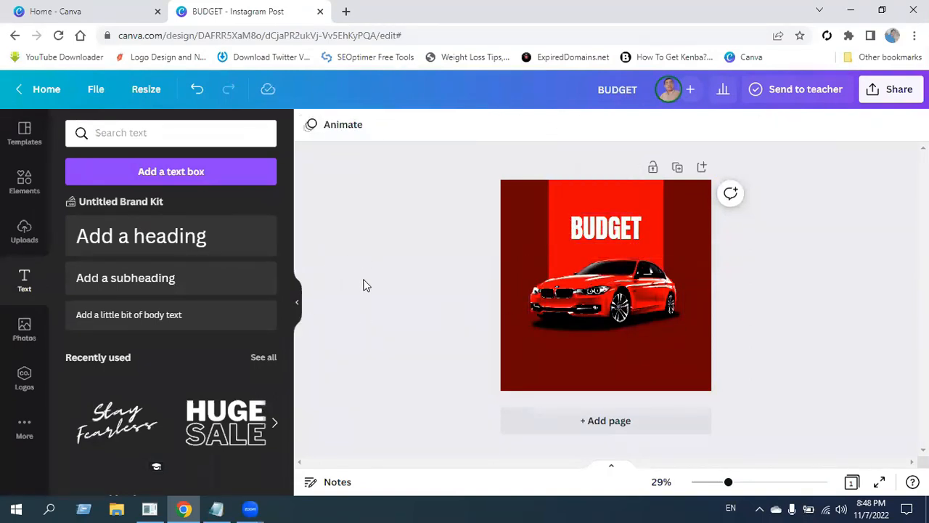
Step: Add a subheading reading KARACHI and place it centred directly above the BUDGET heading
left_click(209, 284)
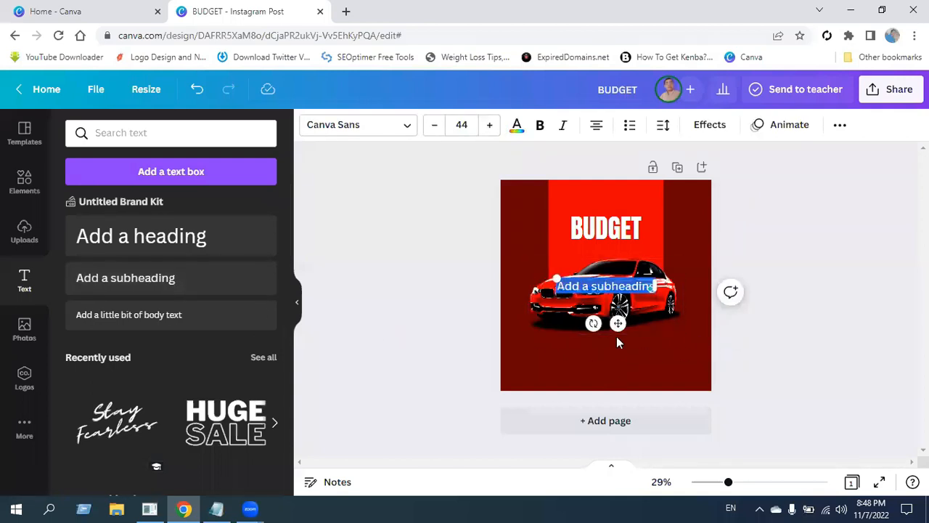
left_click_drag(617, 323, 614, 246)
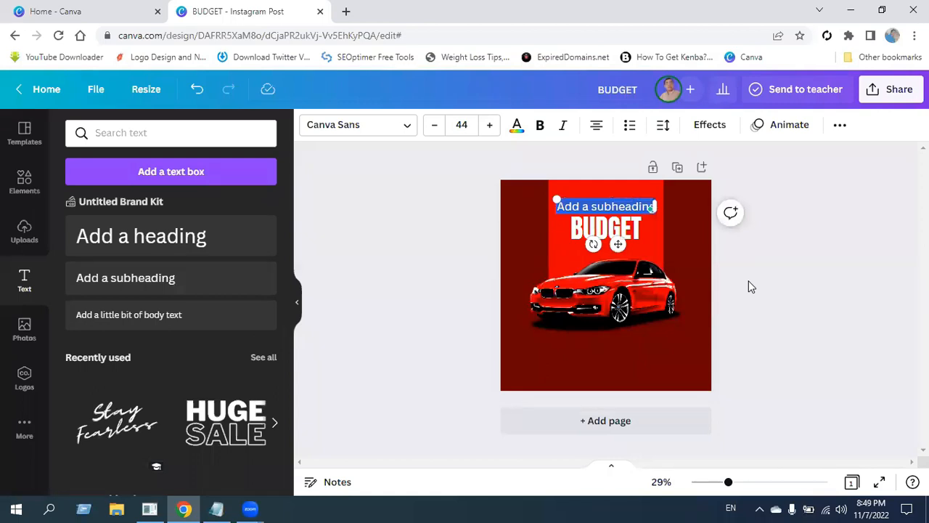
type("KARACH")
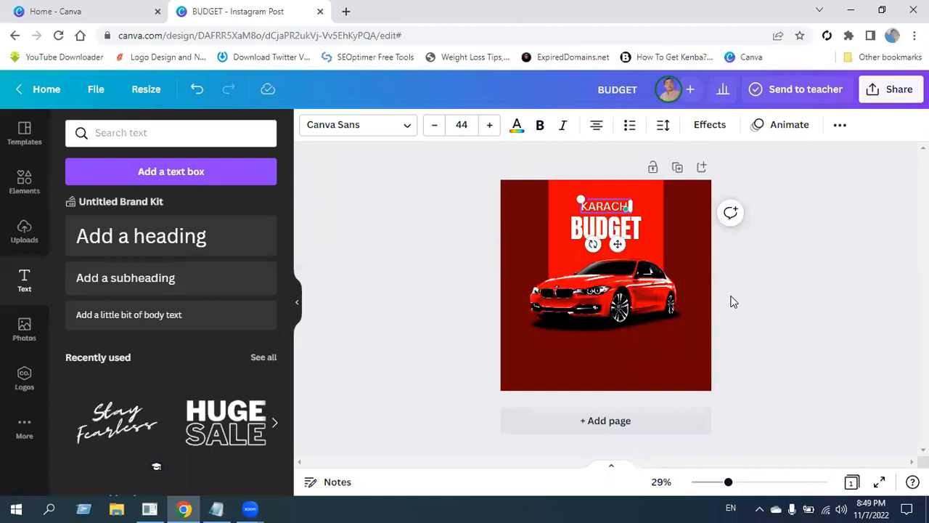
type("I")
left_click(775, 294)
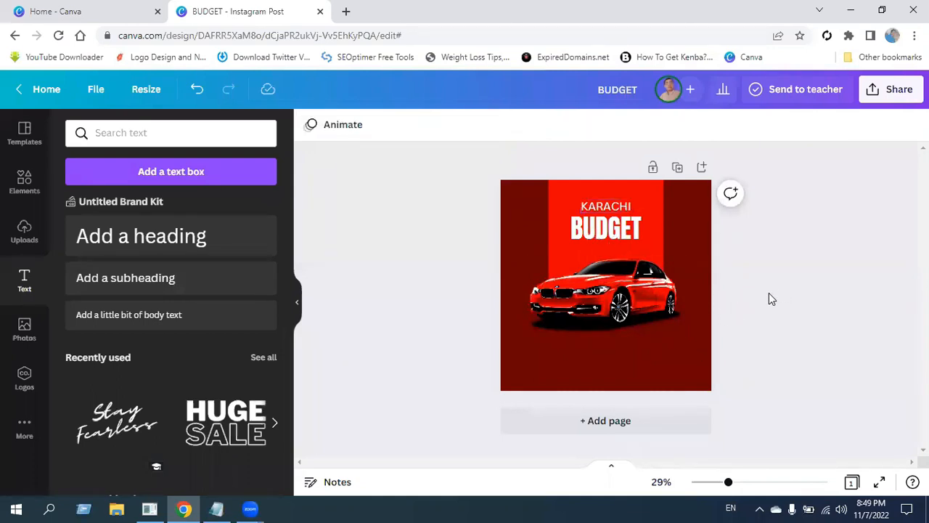
left_click(609, 209)
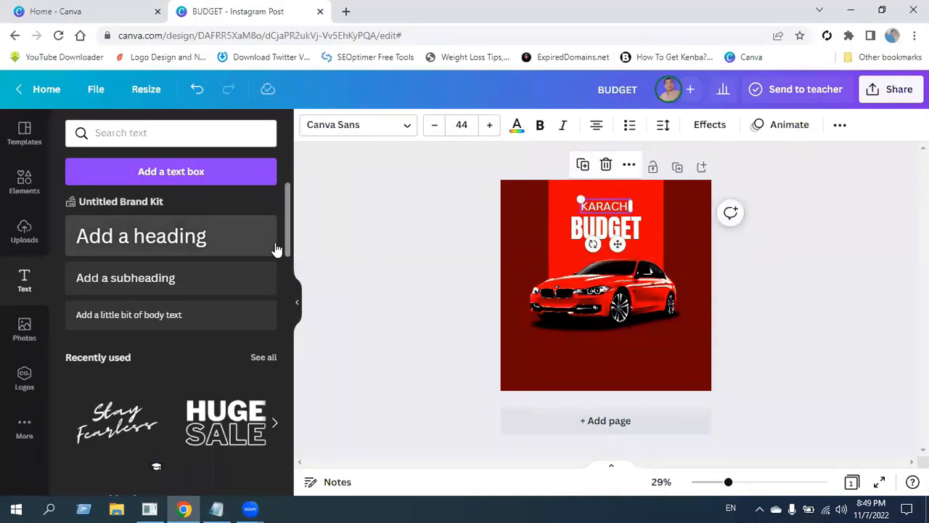
left_click(359, 291)
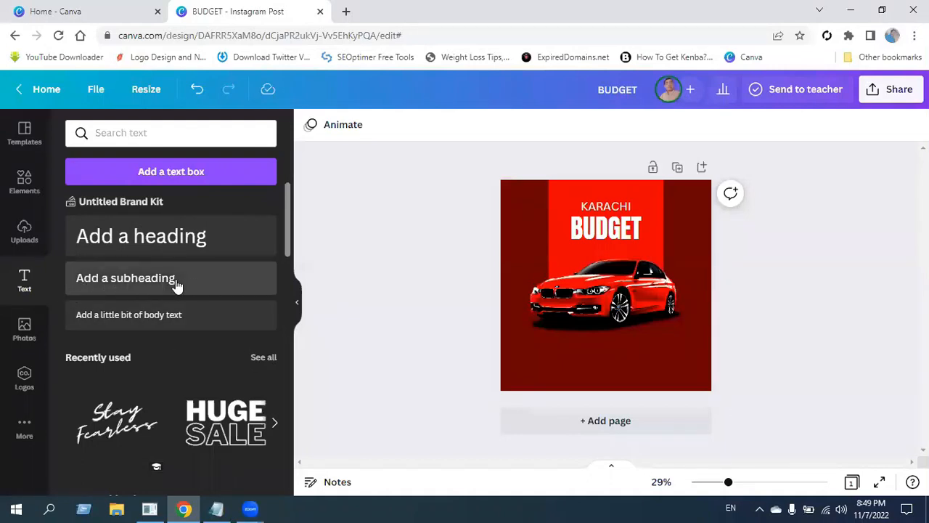
Step: Add another subheading reading CAR RENTAL, centred between the BUDGET heading and the car
left_click(203, 285)
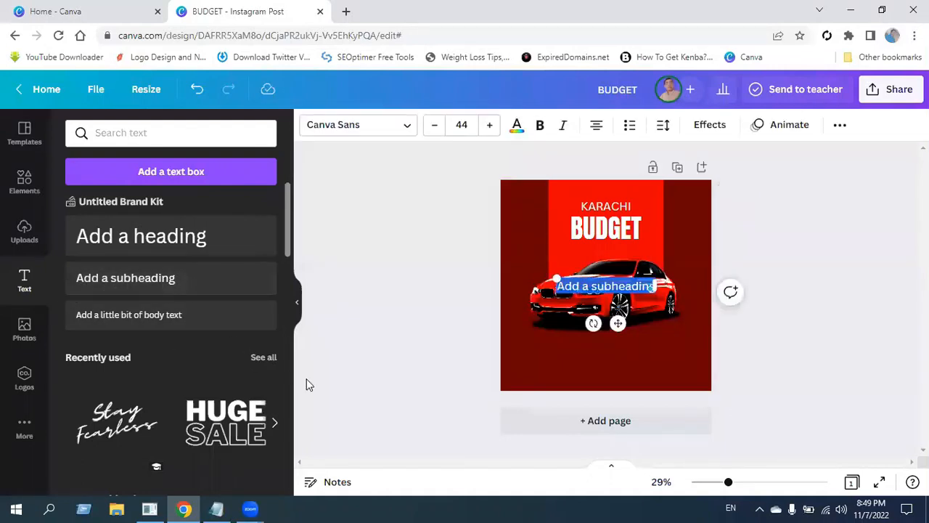
left_click_drag(617, 323, 618, 288)
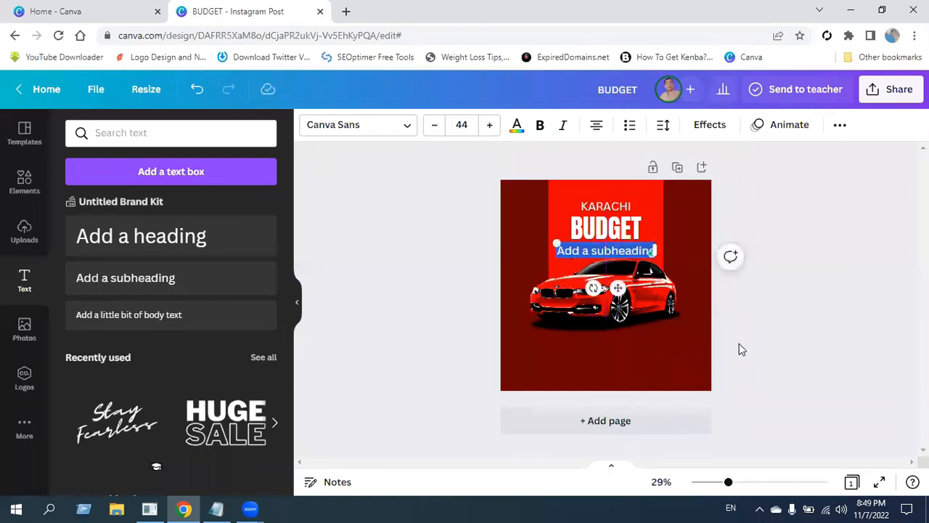
type("CaR RENTA")
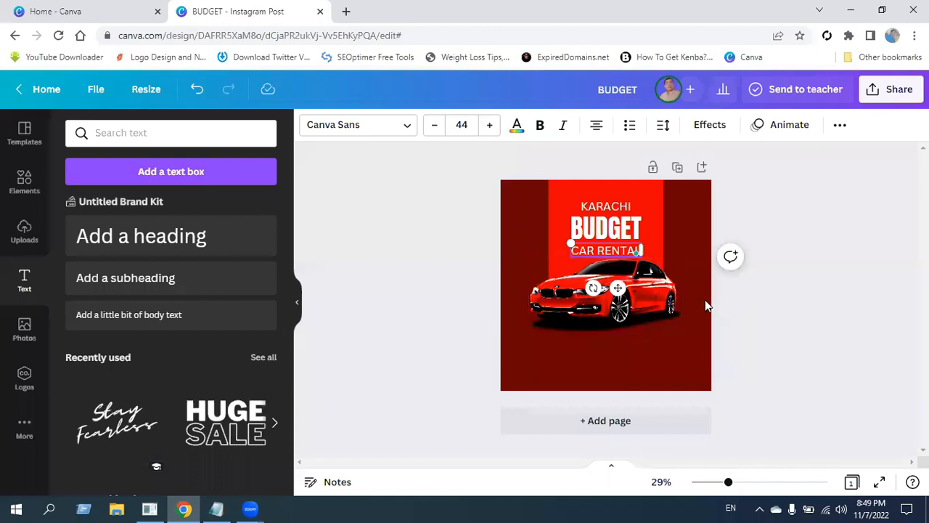
type("L")
left_click(766, 328)
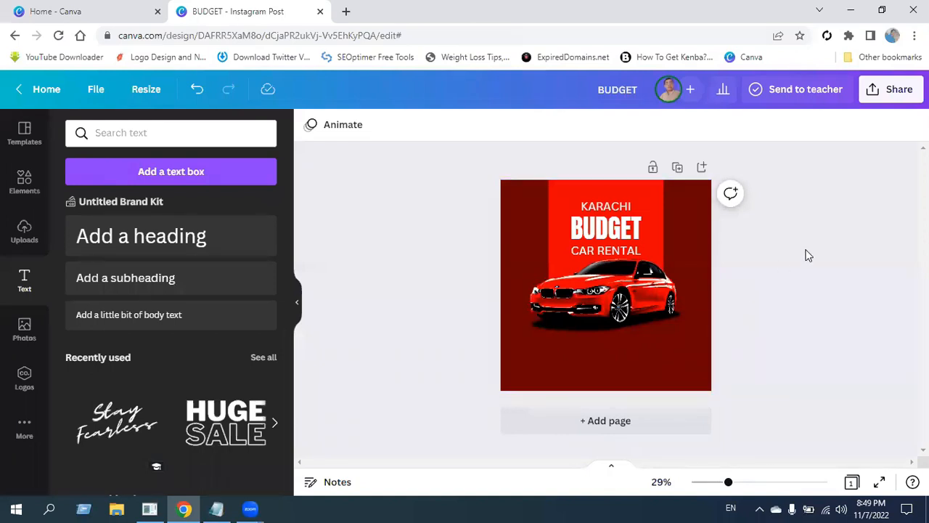
Step: Change the KARACHI text's font to Arimo, then try bold on it and switch bold back off
left_click_drag(729, 484, 762, 485)
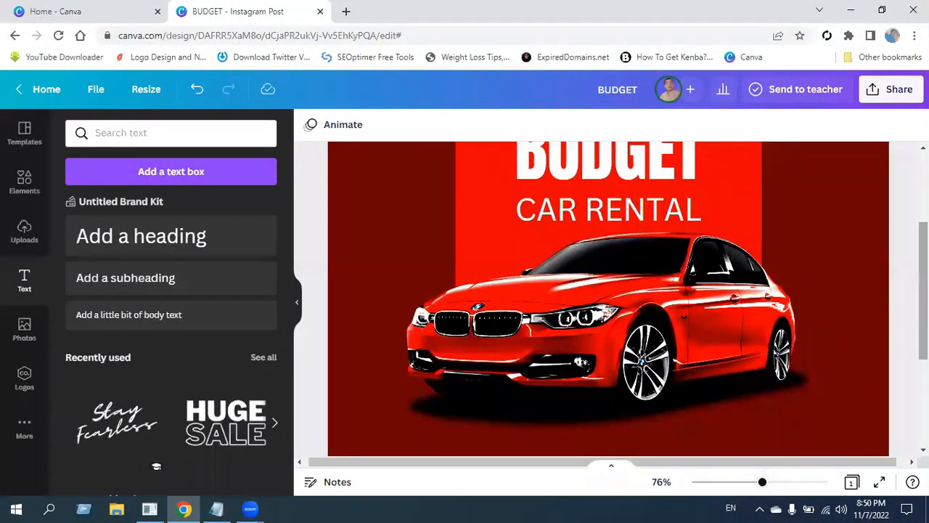
scroll(608, 298, "up", 2)
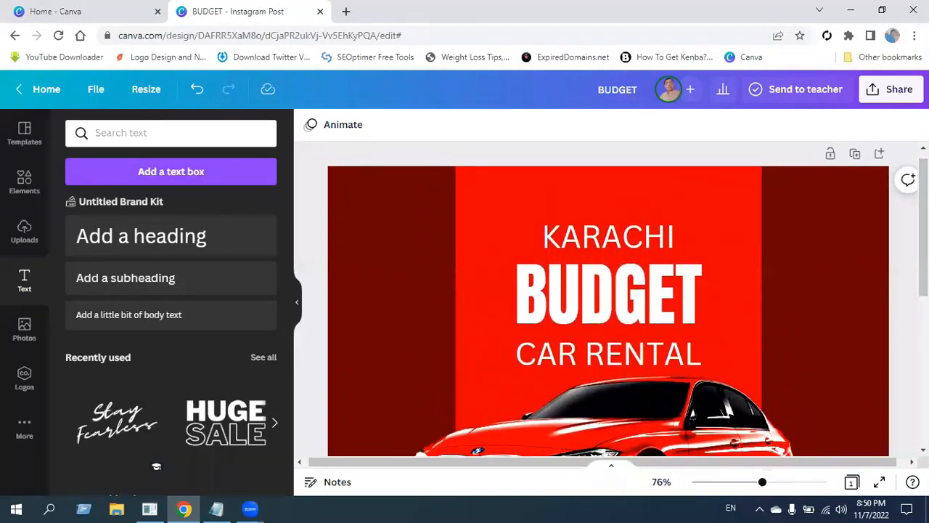
left_click(613, 244)
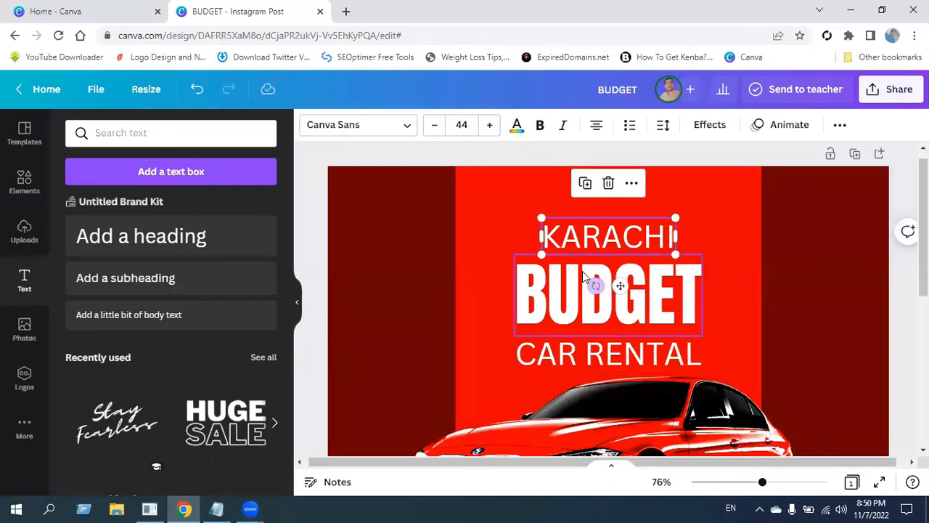
left_click(408, 129)
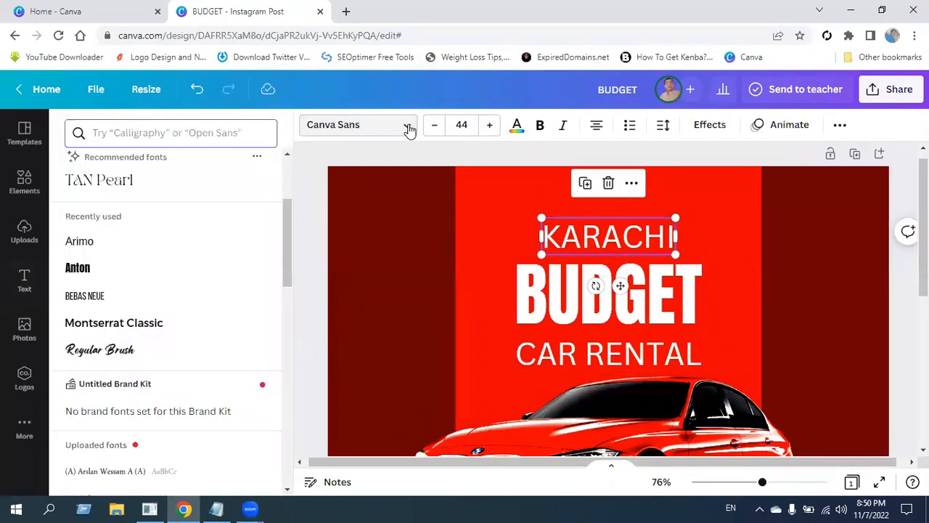
left_click(101, 242)
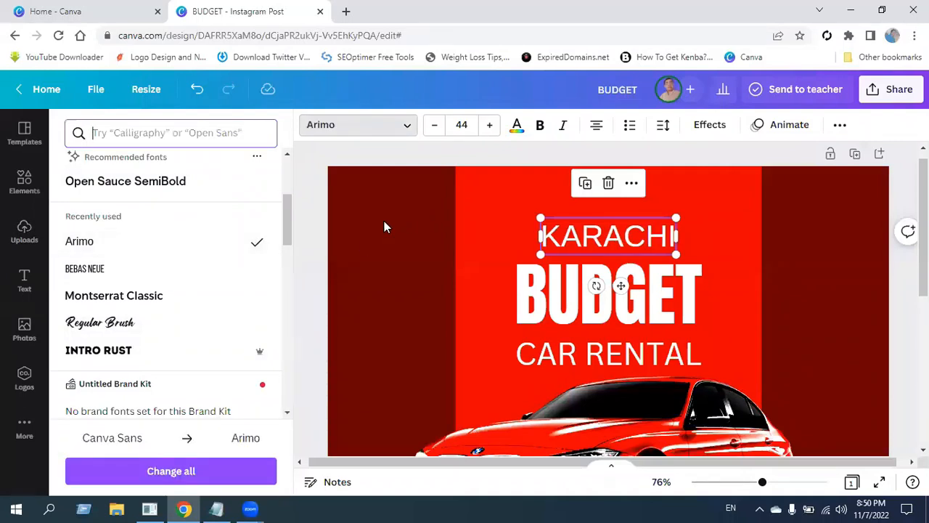
left_click(322, 233)
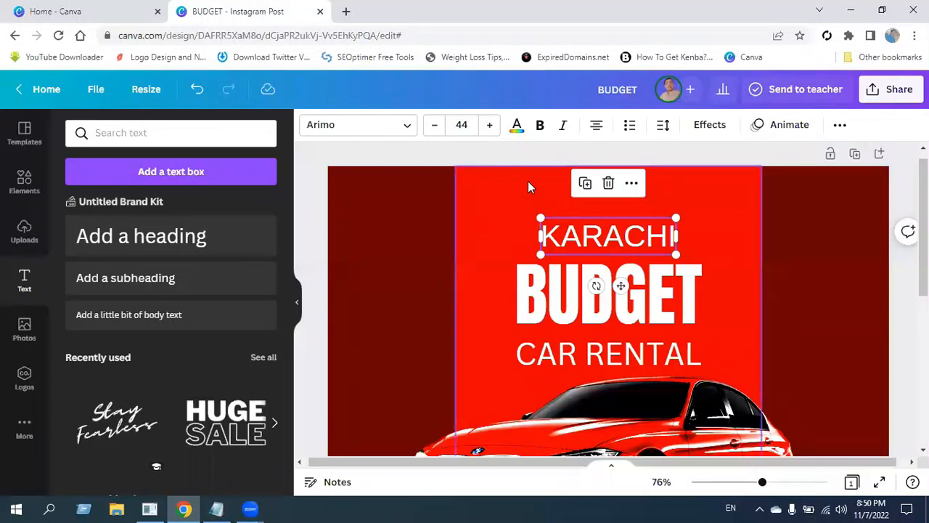
left_click(540, 126)
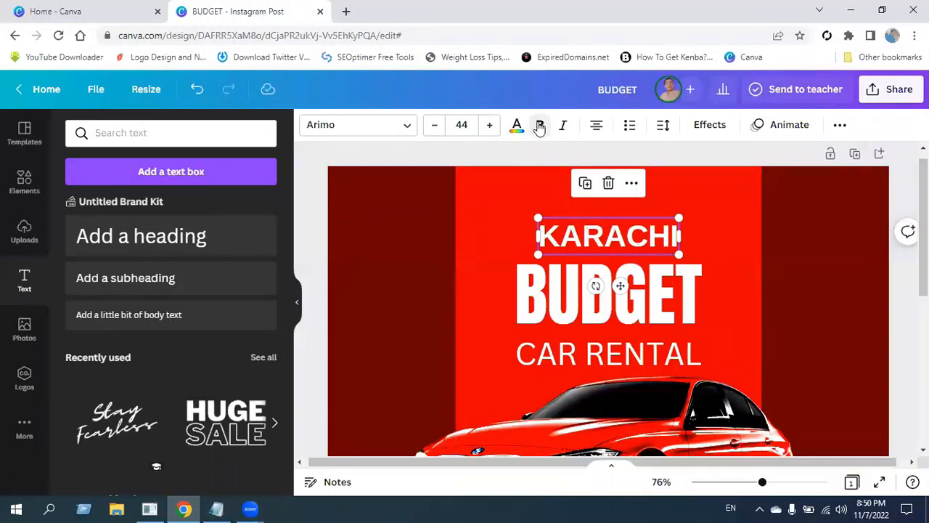
left_click(540, 126)
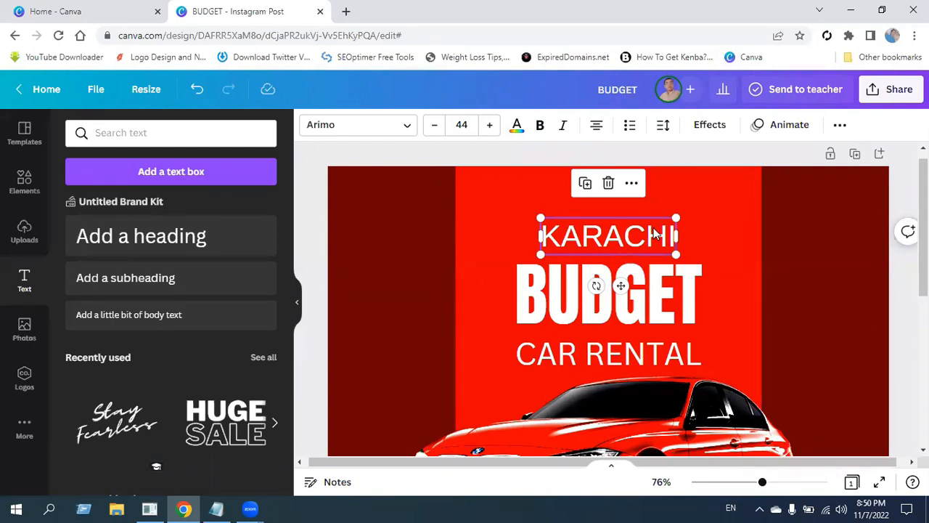
Step: Widen the letter spacing of the KARACHI text to 298
left_click(664, 129)
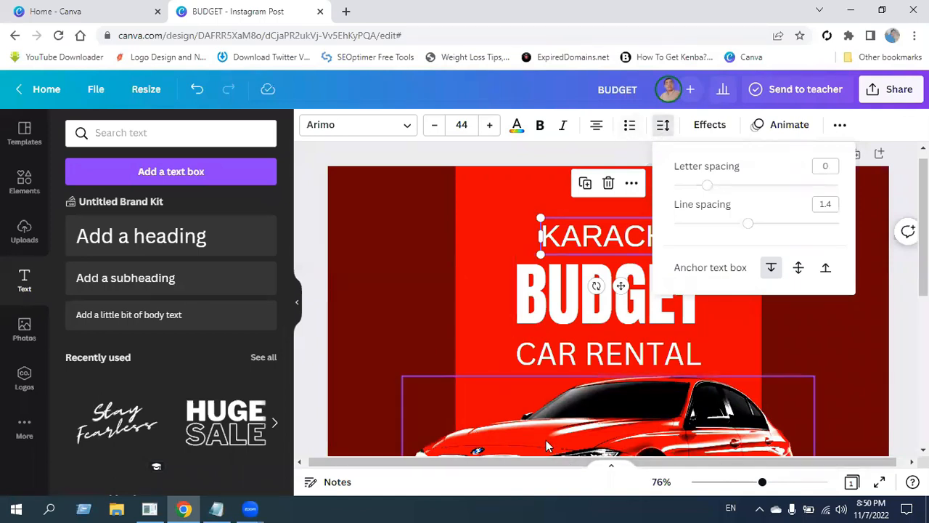
left_click_drag(403, 460, 432, 465)
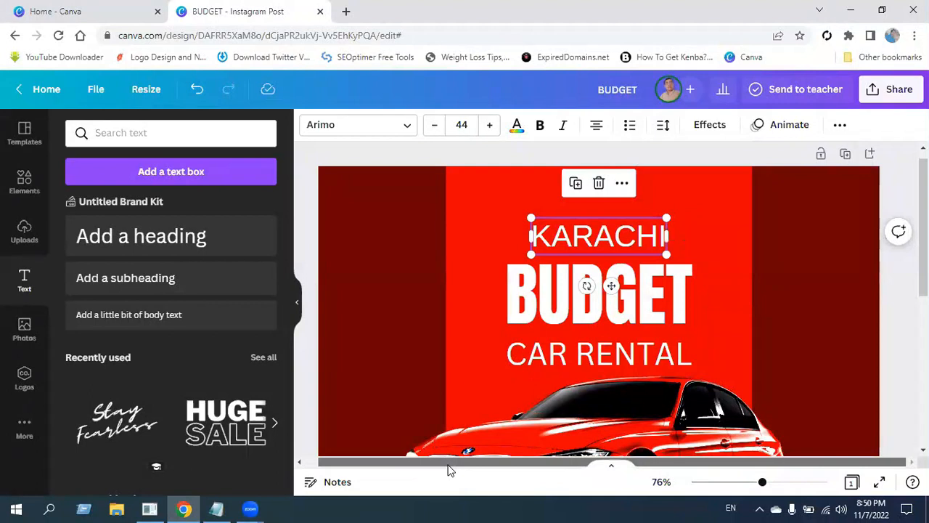
left_click(663, 129)
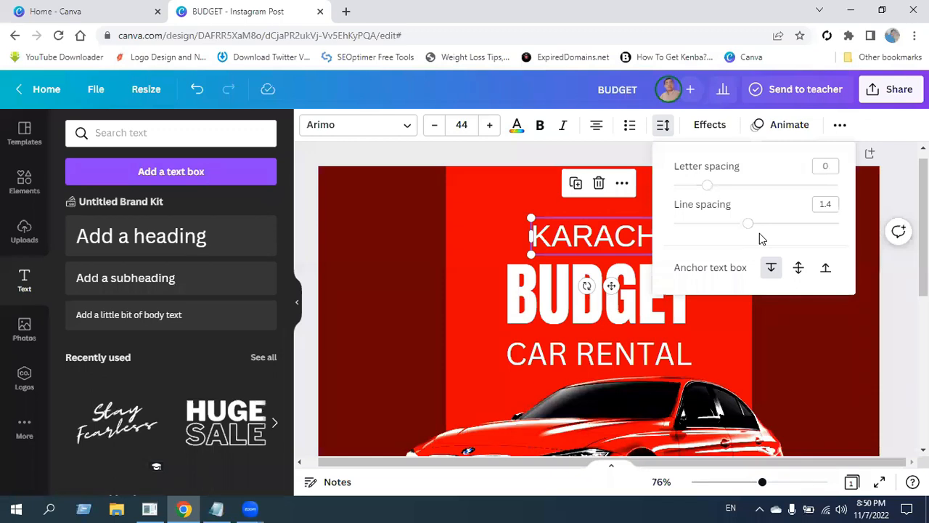
left_click_drag(708, 185, 758, 207)
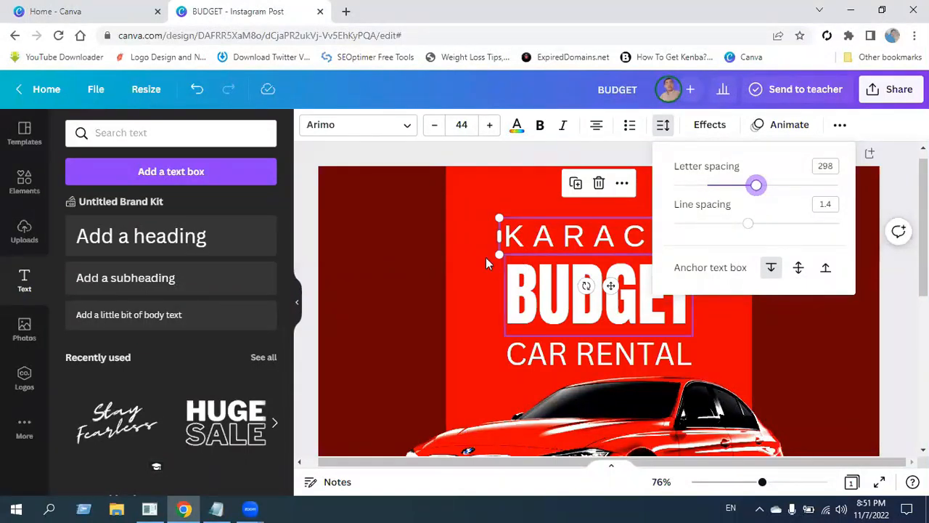
left_click(364, 158)
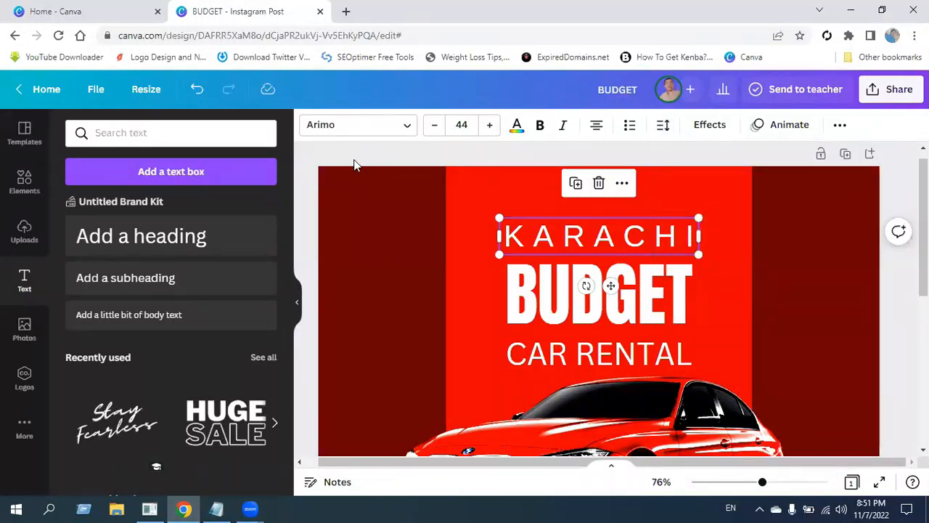
Step: Show the rulers and guides, and place vertical guides at the left and right edges of the BUDGET heading
left_click(95, 90)
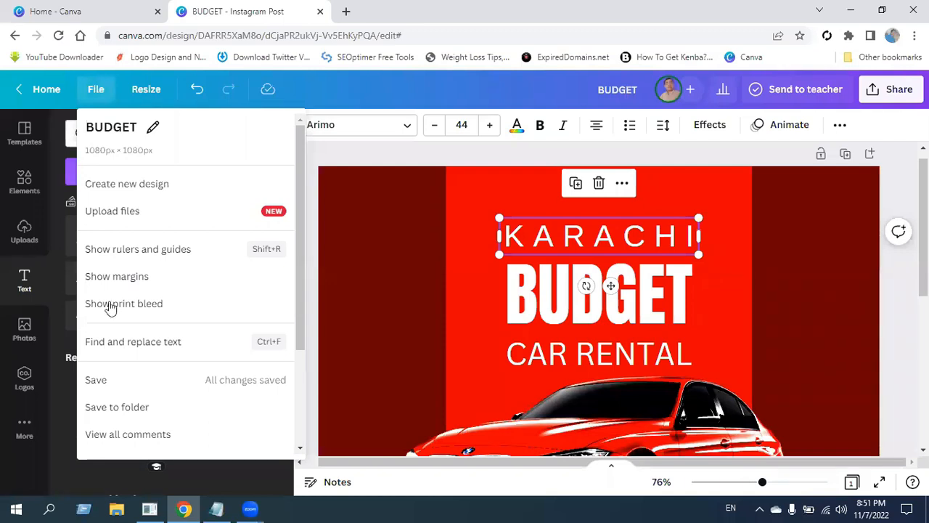
left_click(169, 253)
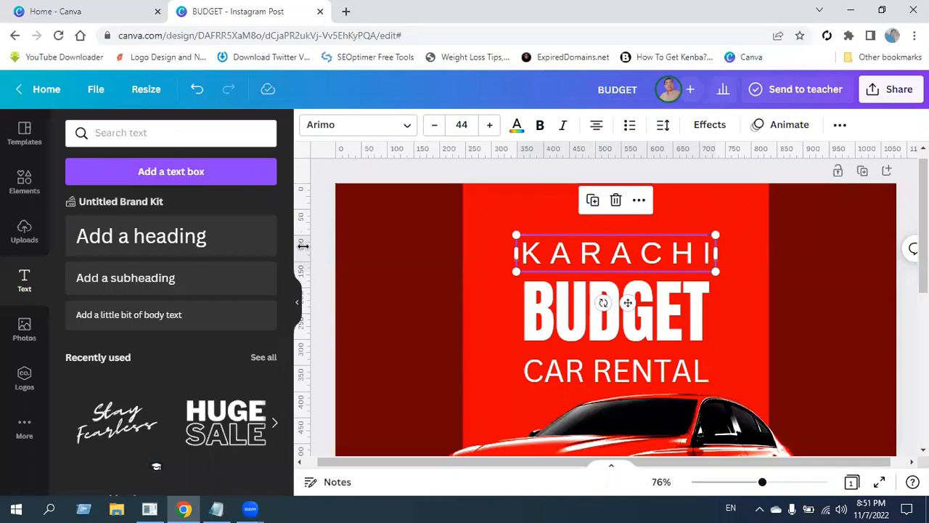
left_click_drag(303, 246, 524, 367)
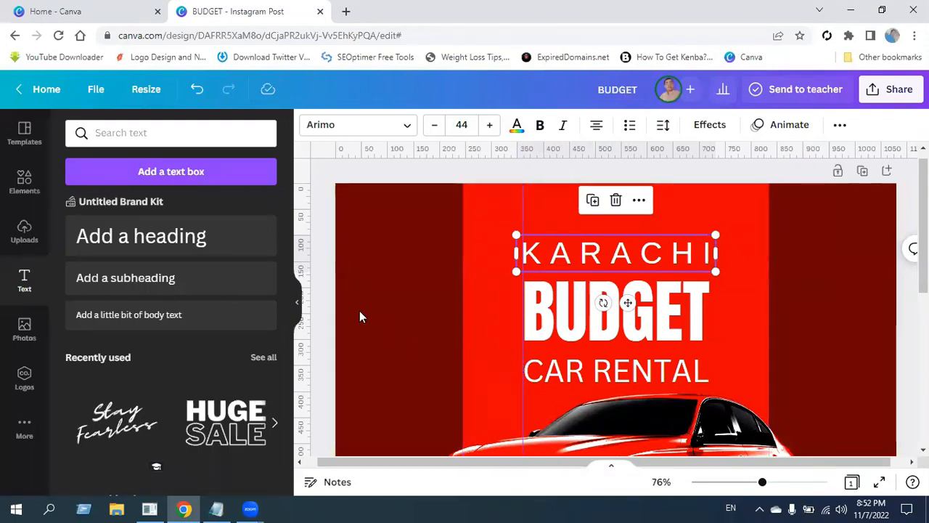
left_click_drag(300, 239, 710, 353)
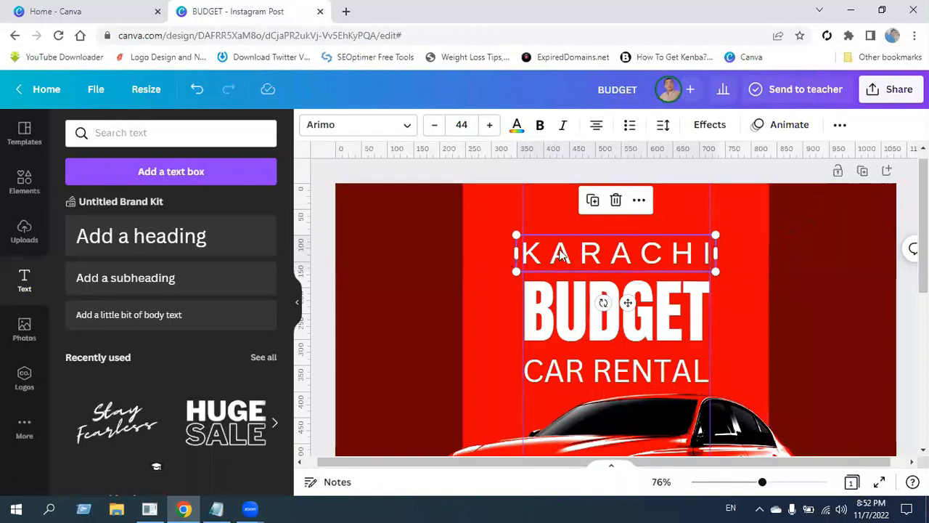
Step: Increase the letter spacing of the KARACHI text to 315
left_click(704, 126)
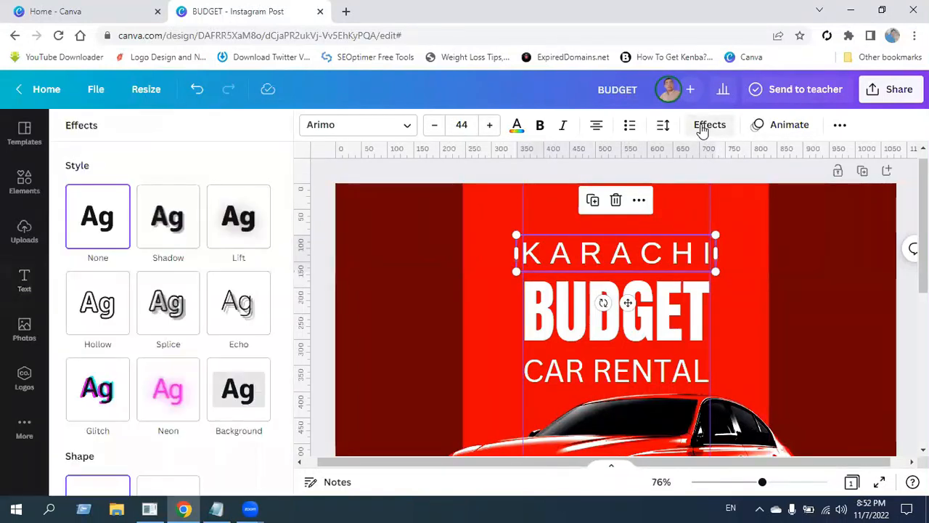
left_click(701, 127)
left_click(699, 128)
left_click(695, 128)
left_click(662, 125)
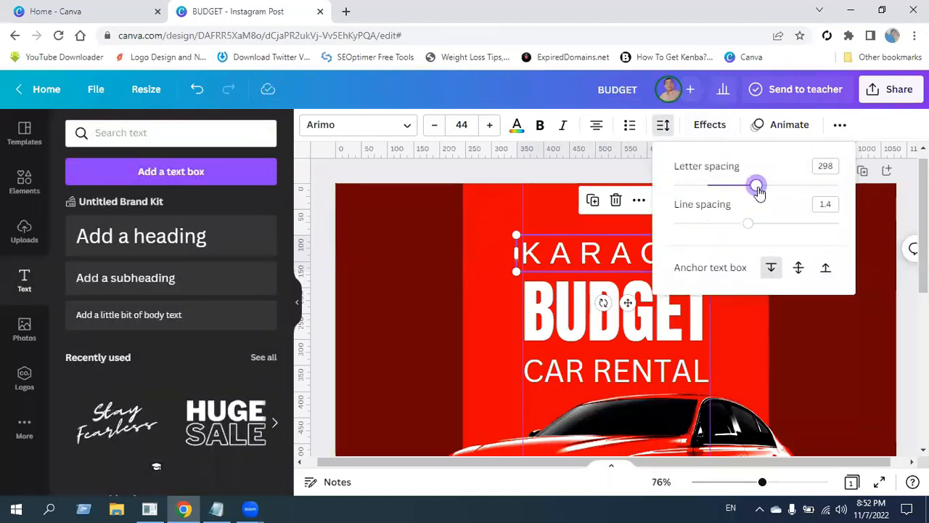
left_click_drag(757, 184, 760, 189)
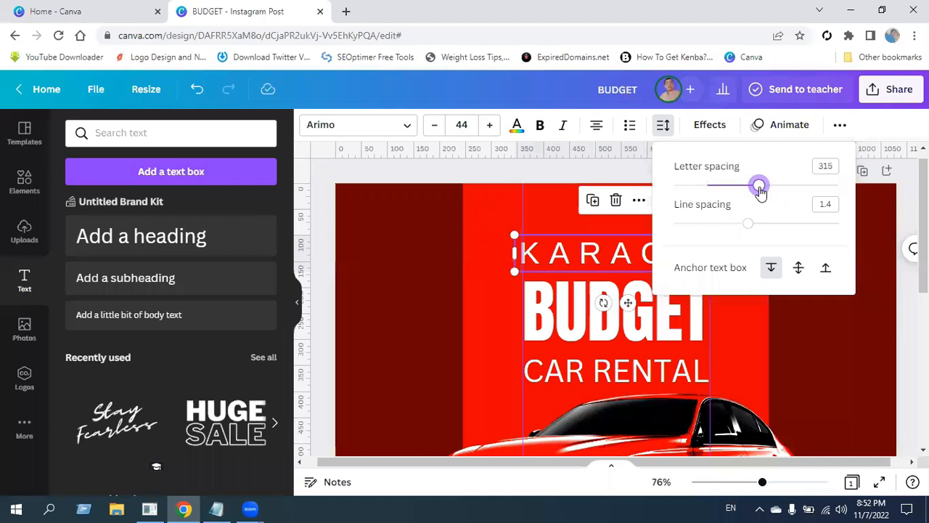
left_click(422, 252)
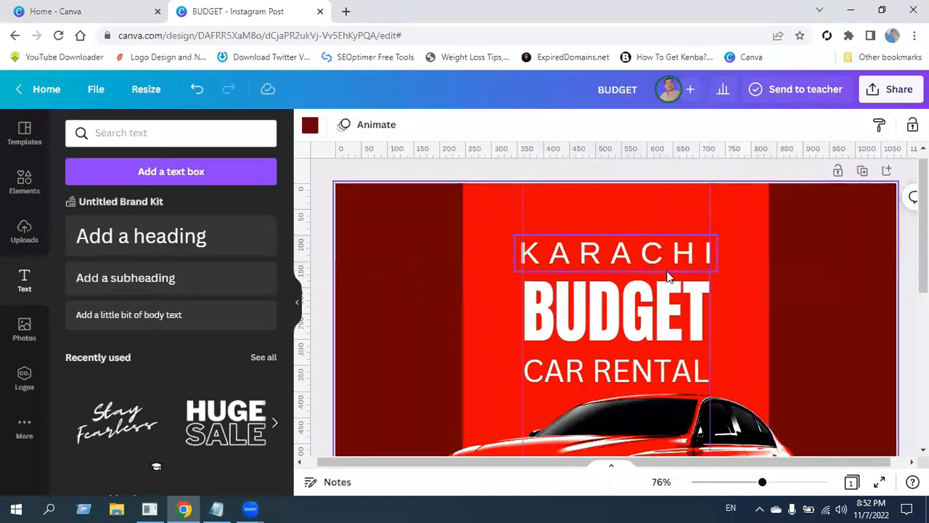
Step: Scale the KARACHI text down slightly to font size 43.7 and check its edges against the guides
left_click(702, 271)
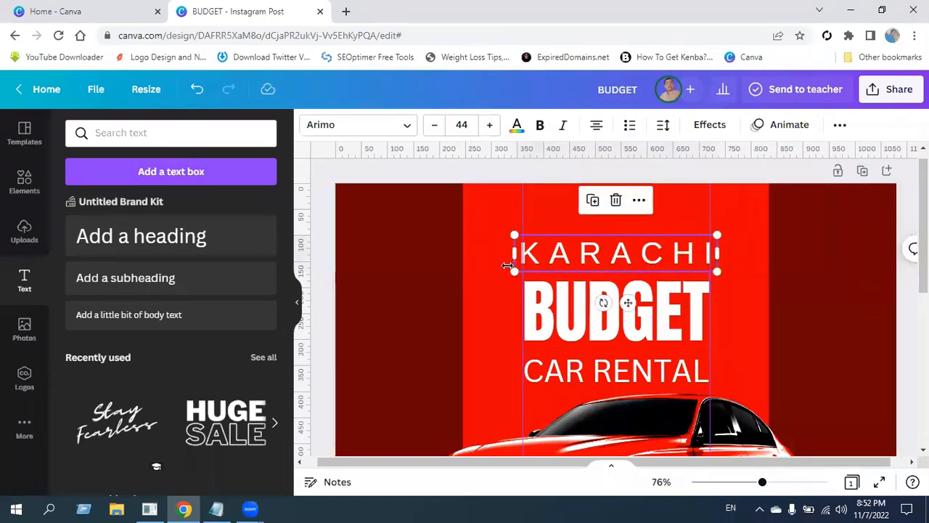
left_click_drag(514, 271, 513, 274)
left_click_drag(763, 485, 781, 482)
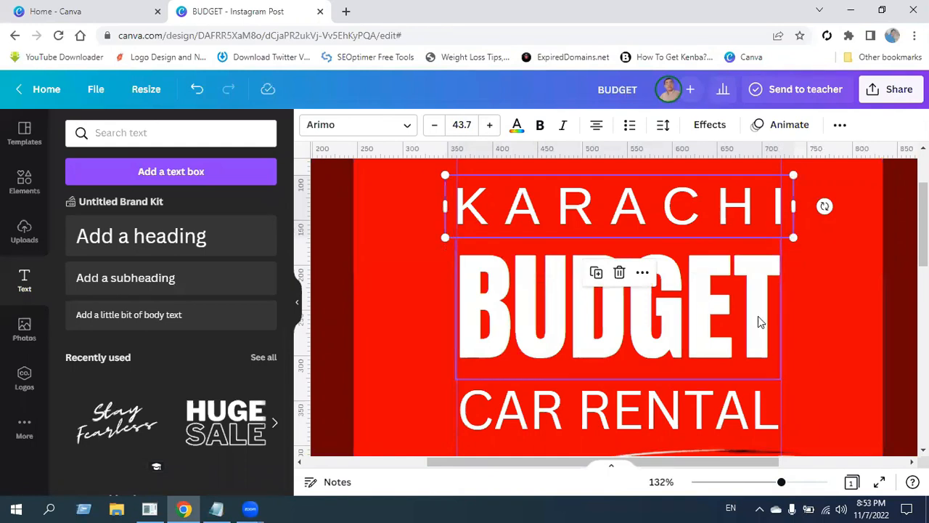
left_click_drag(781, 482, 751, 483)
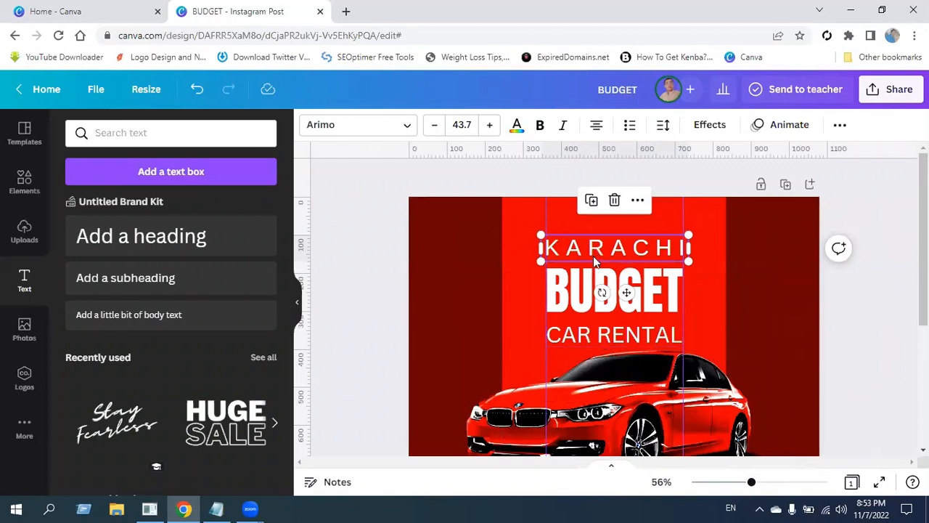
Step: Change the CAR RENTAL text's font to Arimo and make it bold
left_click(621, 338)
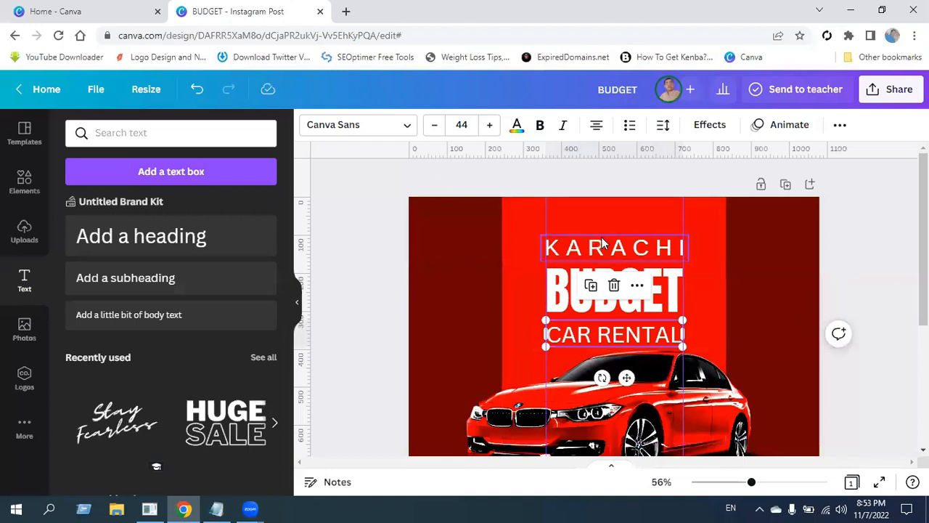
left_click(406, 128)
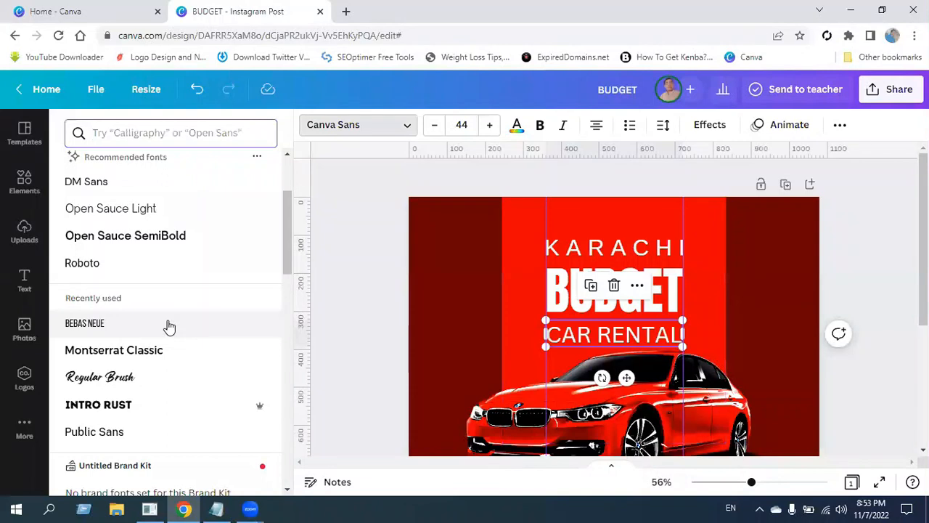
scroll(163, 325, "up", 1)
scroll(162, 324, "up", 1)
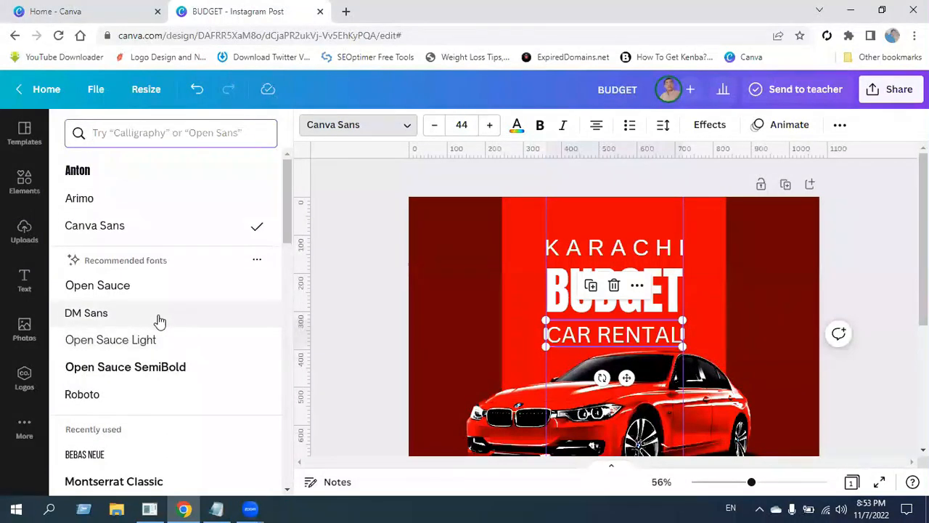
left_click(83, 199)
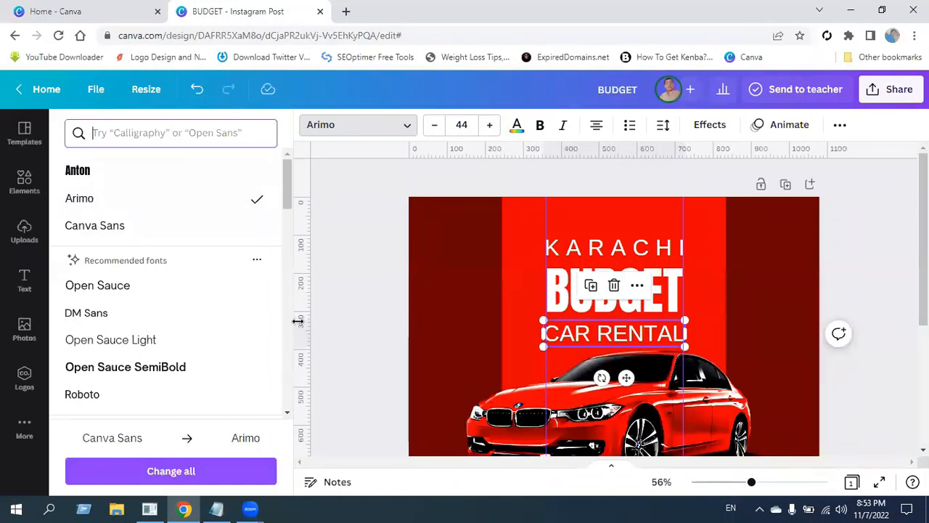
left_click(540, 127)
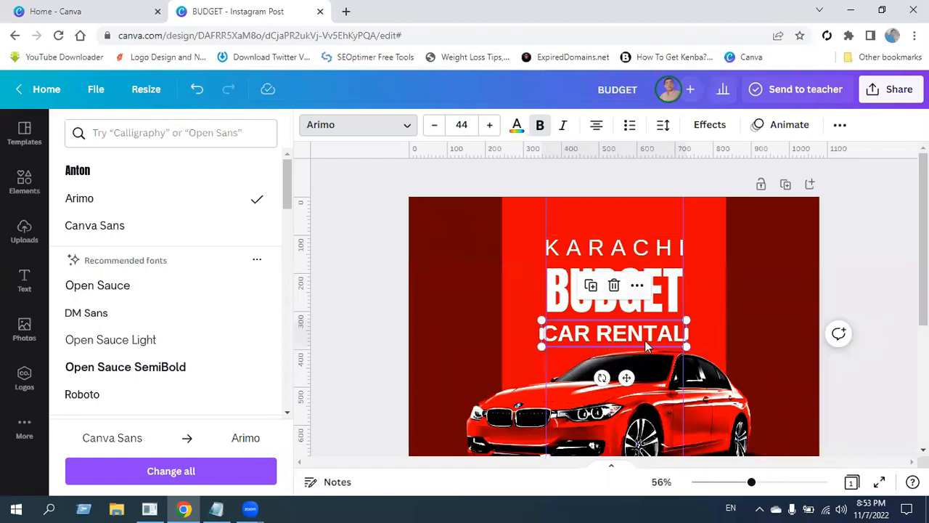
Step: Remove both vertical guides from the design
left_click(874, 271)
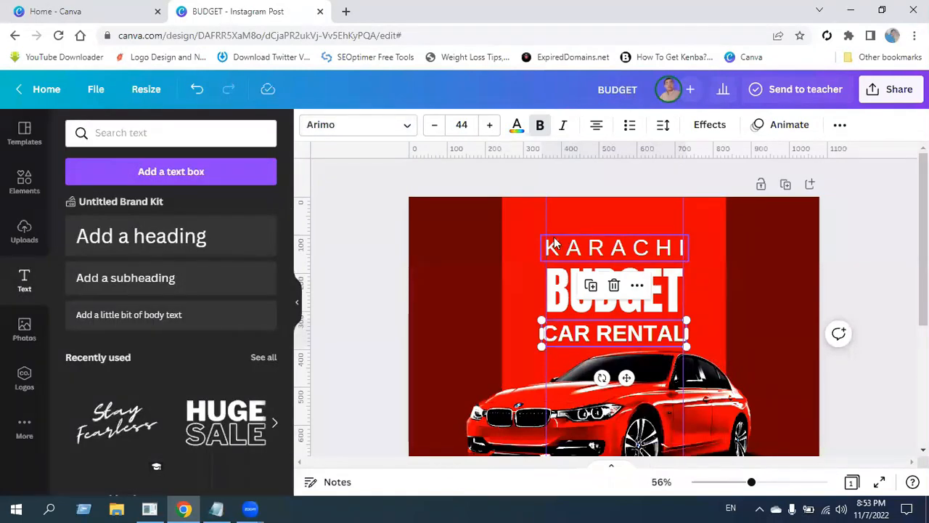
left_click_drag(530, 230, 297, 238)
left_click_drag(683, 233, 271, 211)
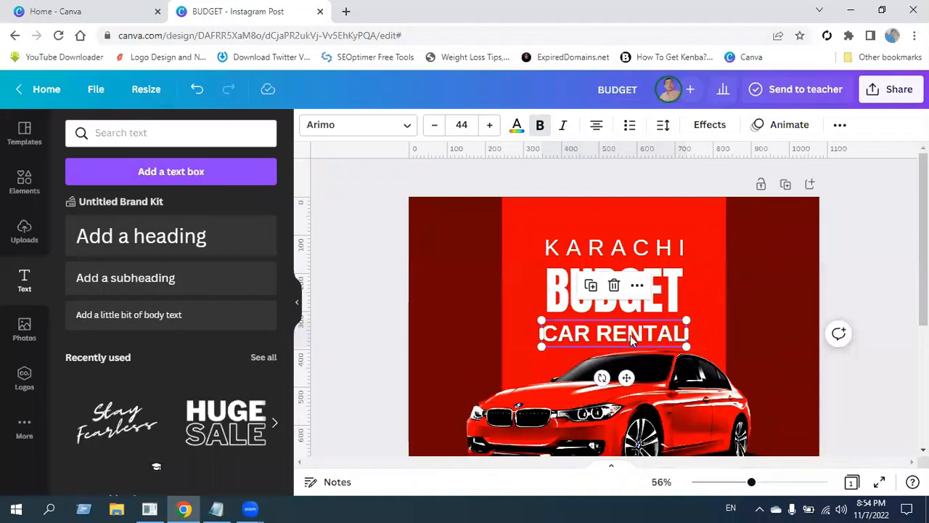
Step: Move CAR RENTAL up directly beneath BUDGET, left-aligned with it, and scale it down to font size 40.2 to roughly match the heading's width
left_click_drag(630, 334, 636, 327)
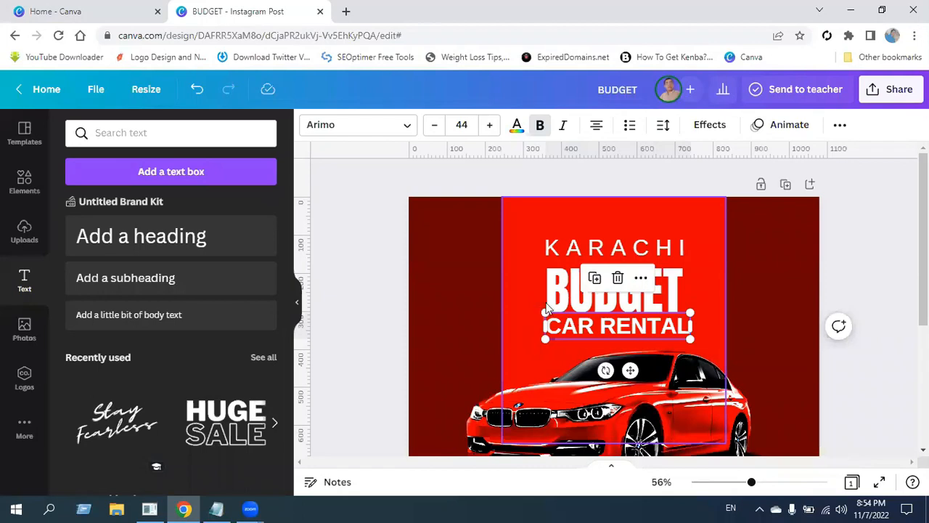
left_click_drag(752, 485, 797, 493)
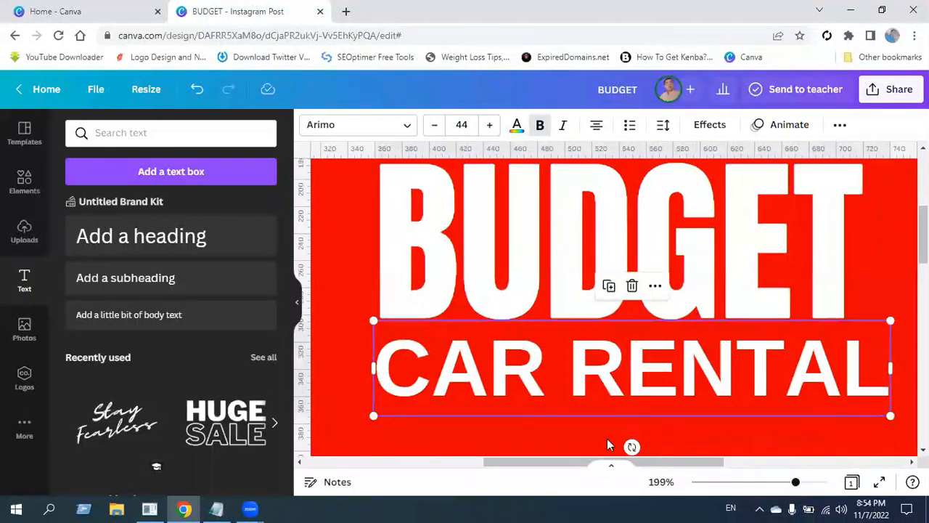
mouse_move(605, 377)
left_mouse_down()
mouse_move(622, 378)
mouse_move(603, 371)
mouse_move(603, 361)
left_mouse_up()
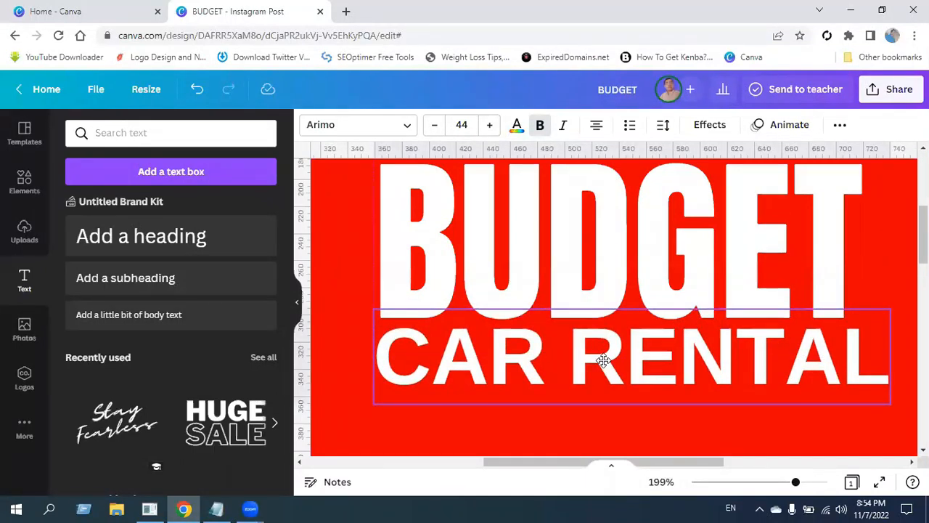
left_click_drag(603, 361, 604, 359)
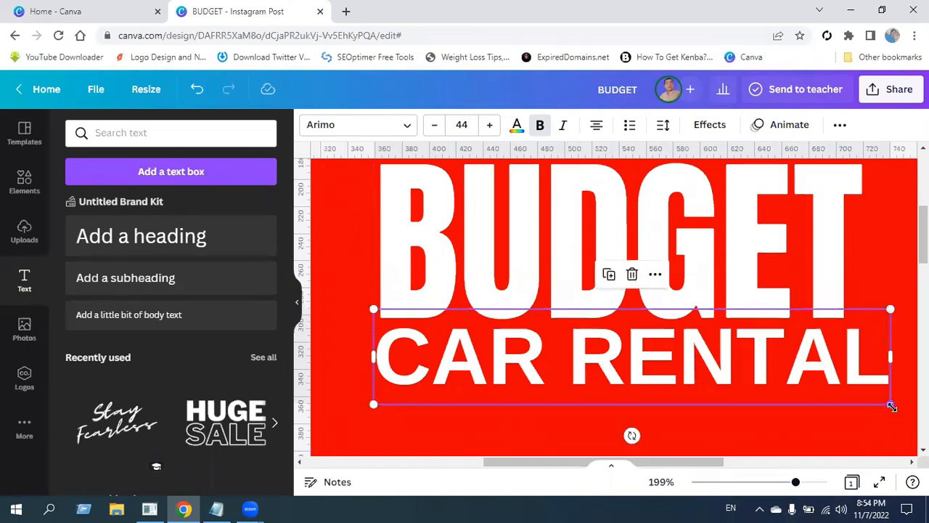
left_click_drag(891, 406, 847, 393)
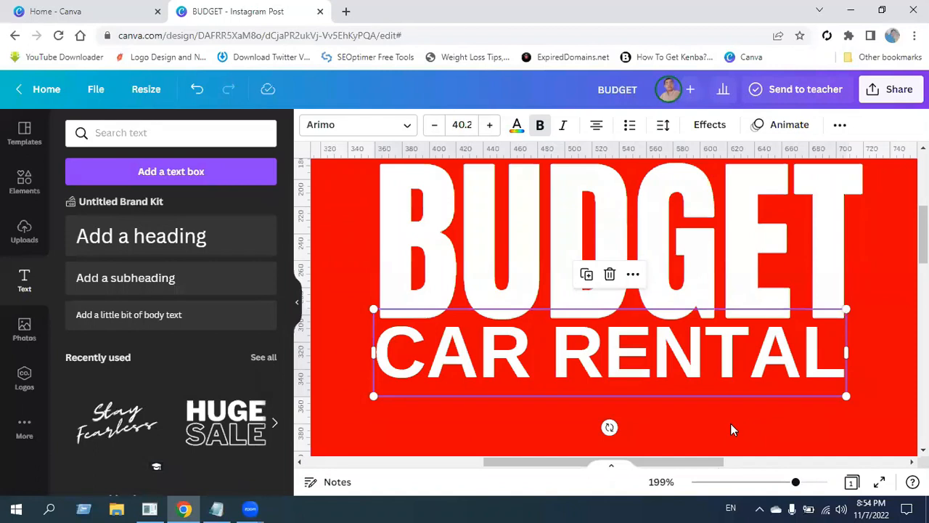
left_click_drag(797, 485, 755, 483)
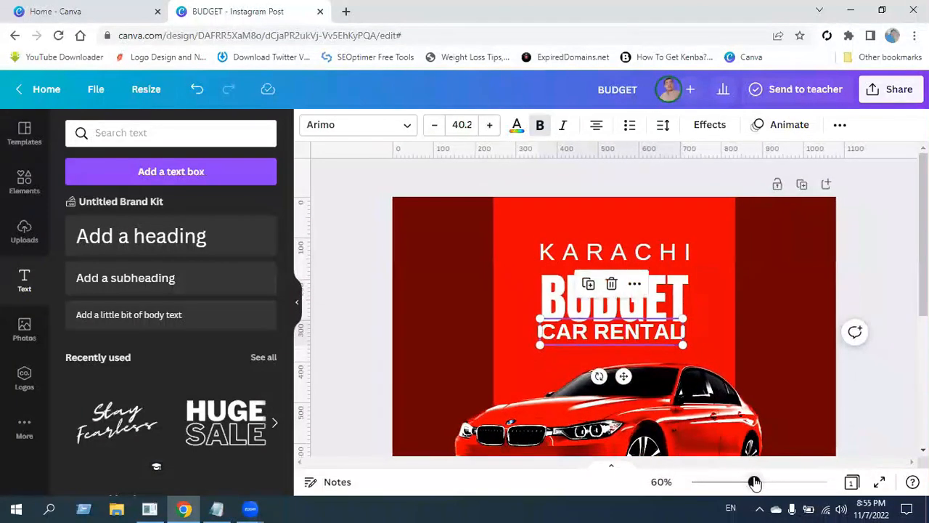
left_click(885, 384)
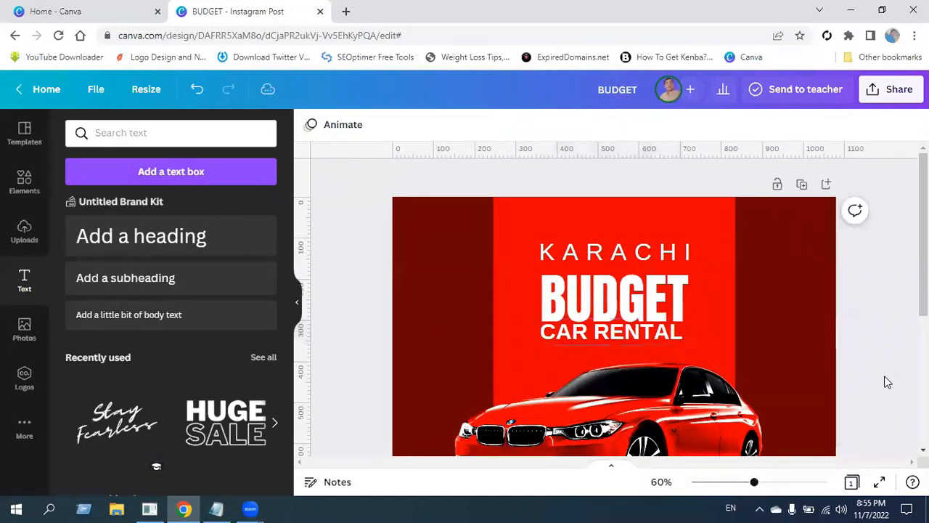
Step: Nudge the CAR RENTAL text down slightly to leave a small gap below the BUDGET heading
left_click(633, 333)
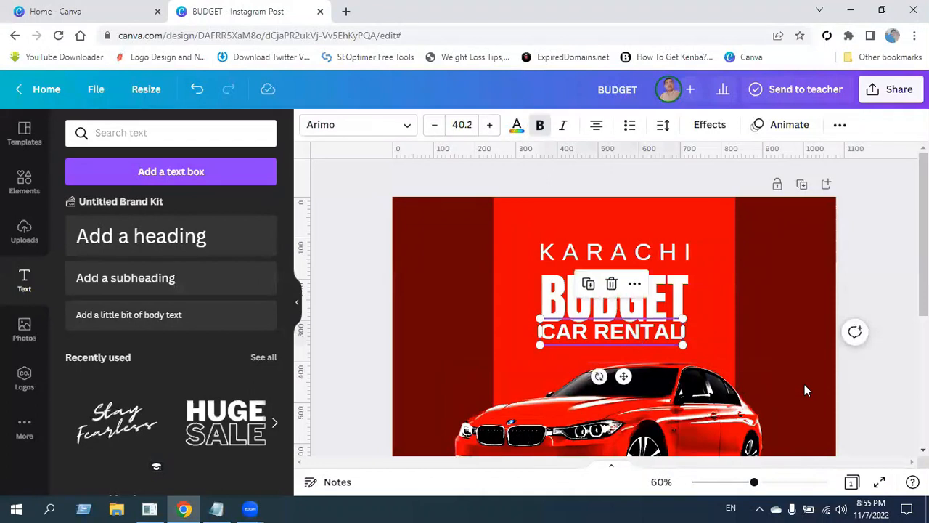
key("Down")
key("Down")
key("Down")
key("Down")
key("Down")
key("Down")
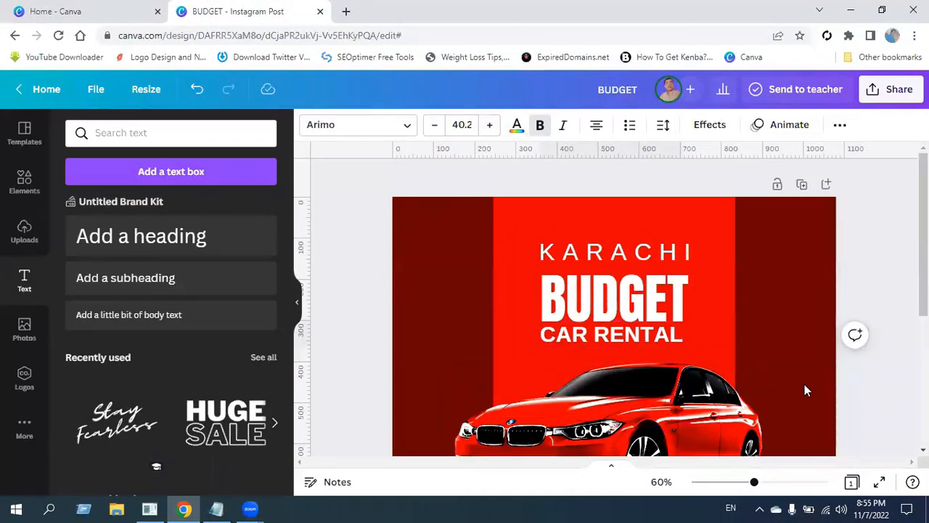
Step: Nudge the KARACHI text down until it sits just above the BUDGET heading
left_click(671, 254)
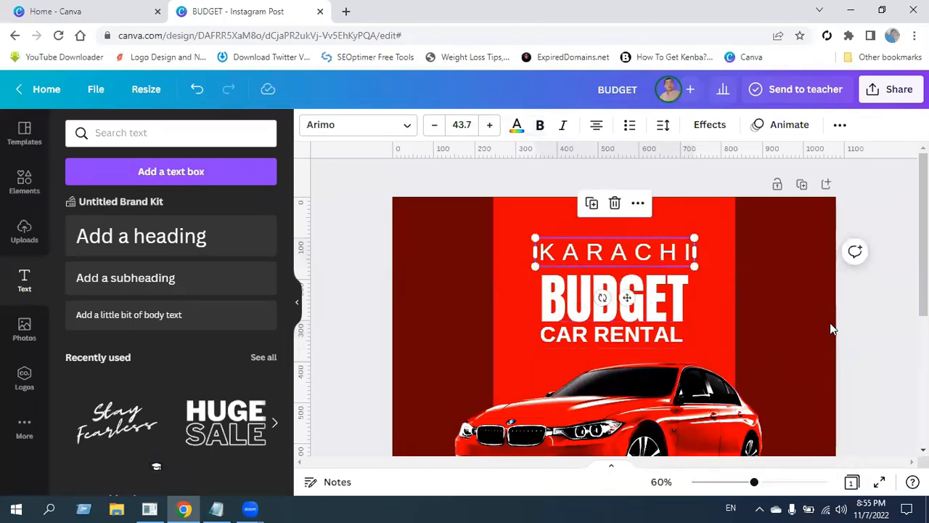
key("Down")
key("Down")
key("Down")
key("Down")
key("Down")
key("Down")
key("Down")
key("Down")
key("Down")
key("Down")
key("Down")
key("Down")
key("Down")
key("Down")
key("Down")
key("Down")
key("Down")
key("Down")
key("Down")
key("Down")
key("Down")
key("Down")
key("Down")
key("Down")
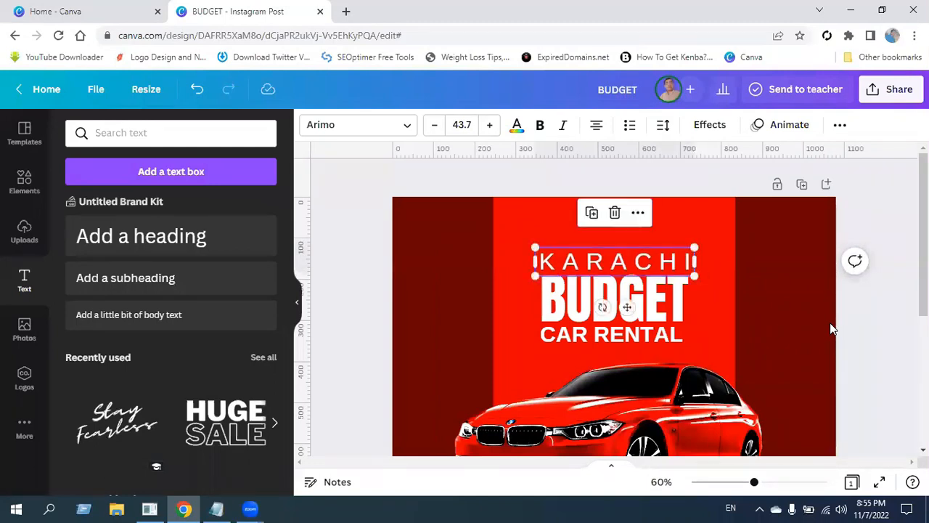
key("Down")
key("Down")
key("Down")
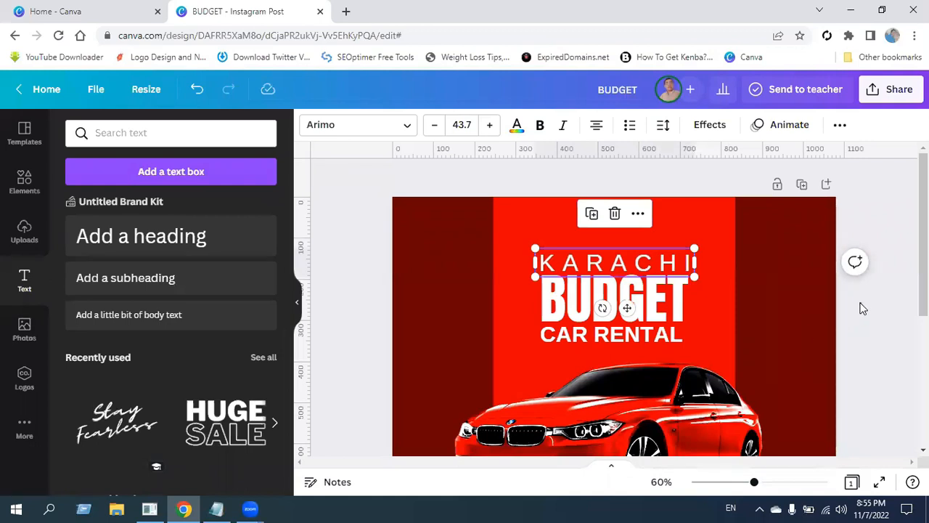
Step: Move the KARACHI, BUDGET and CAR RENTAL texts together slightly upward, keeping them centred on the post
left_click(861, 312)
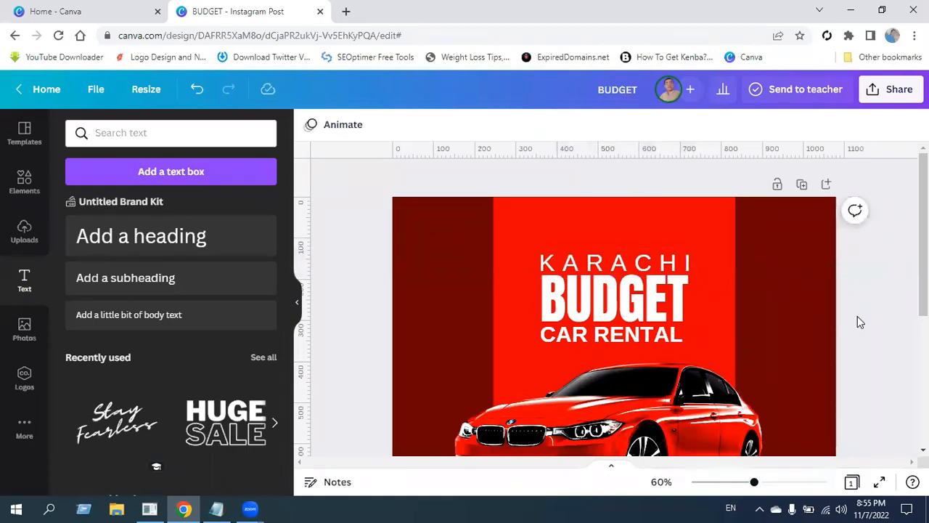
left_click(596, 269)
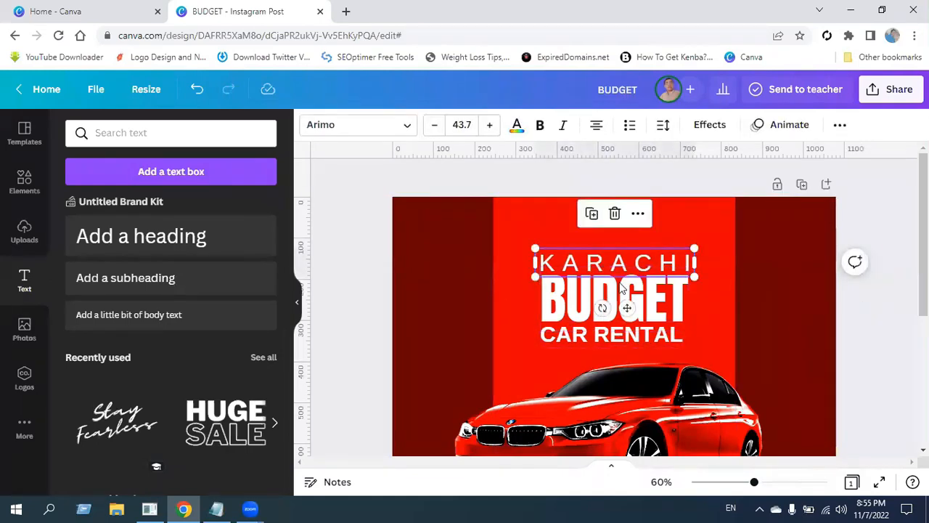
left_click(561, 308, "shift")
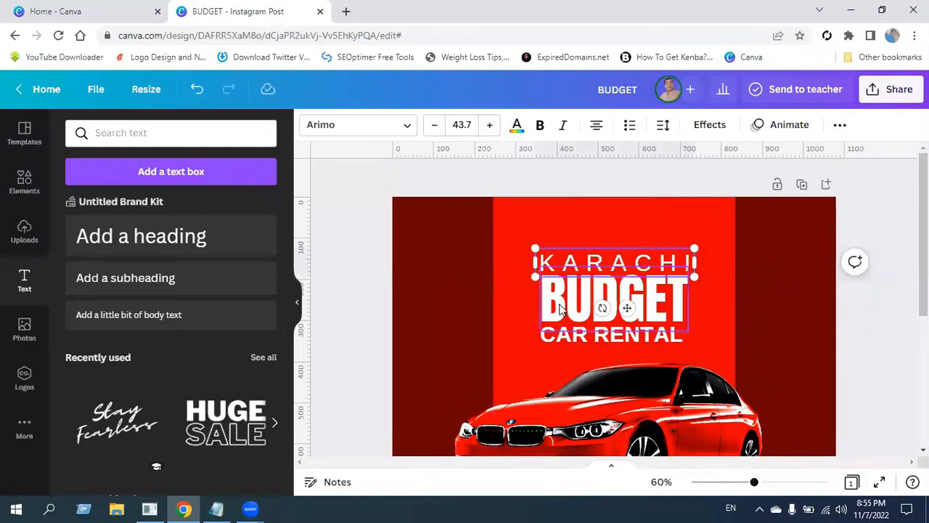
left_click(582, 337, "shift")
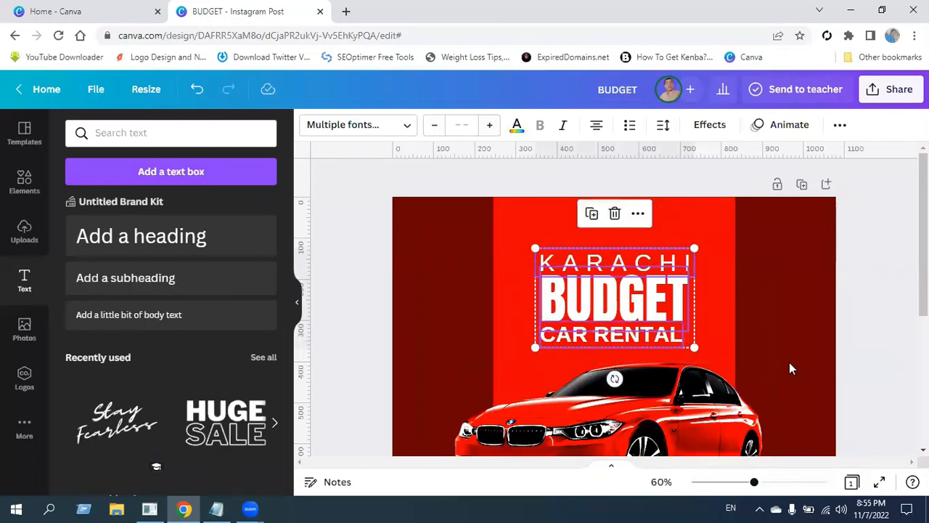
left_click_drag(610, 310, 610, 294)
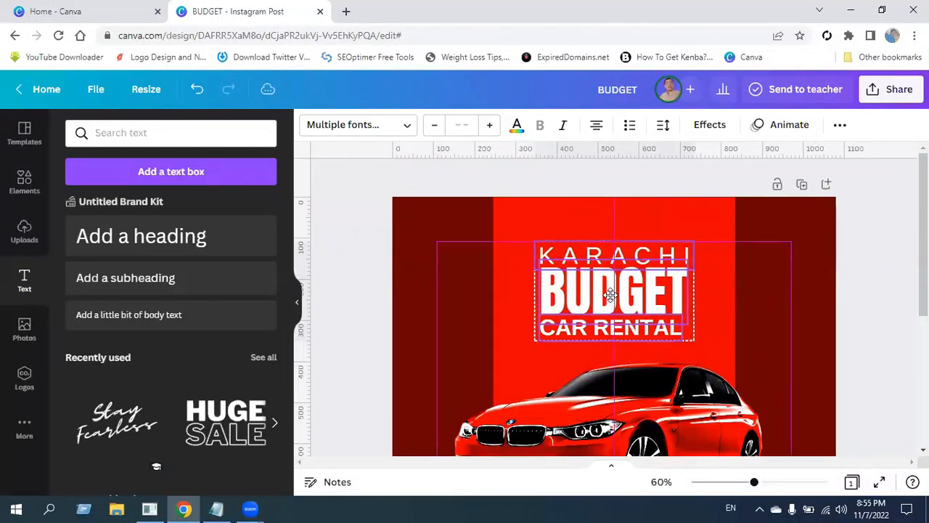
mouse_move(610, 295)
left_mouse_down()
mouse_move(611, 281)
mouse_move(612, 295)
left_mouse_up()
left_click_drag(612, 296, 612, 295)
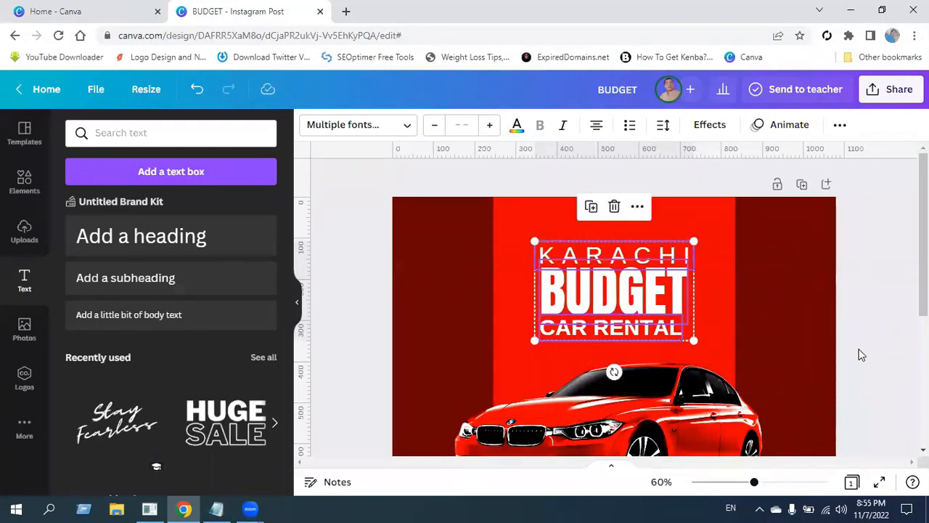
left_click(874, 328)
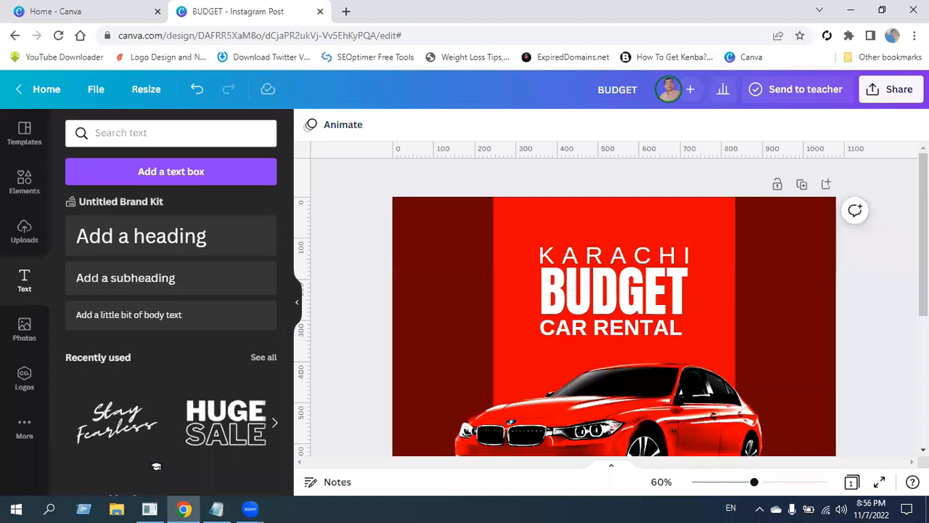
Step: Add the uploaded BMW logo, scaled down to about 94 by 94, in the upper-left corner of the post
scroll(614, 305, "down", 3)
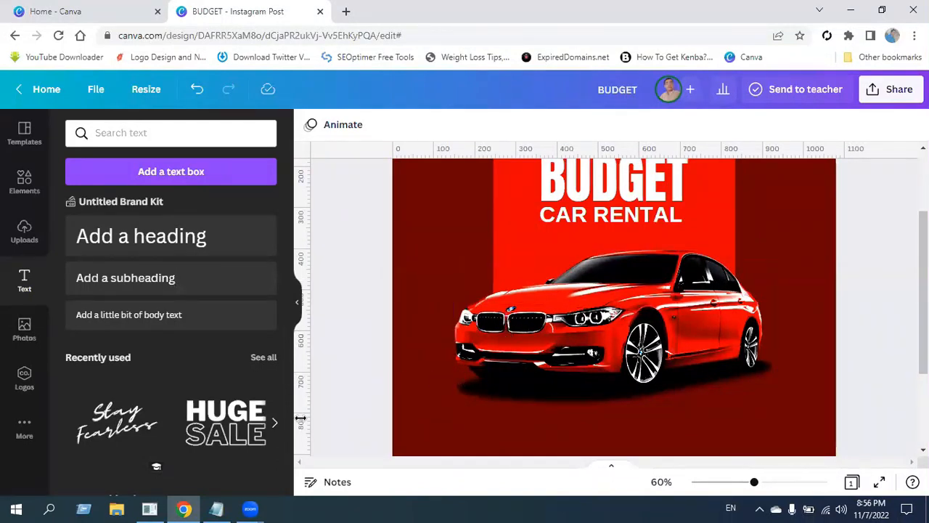
left_click(27, 331)
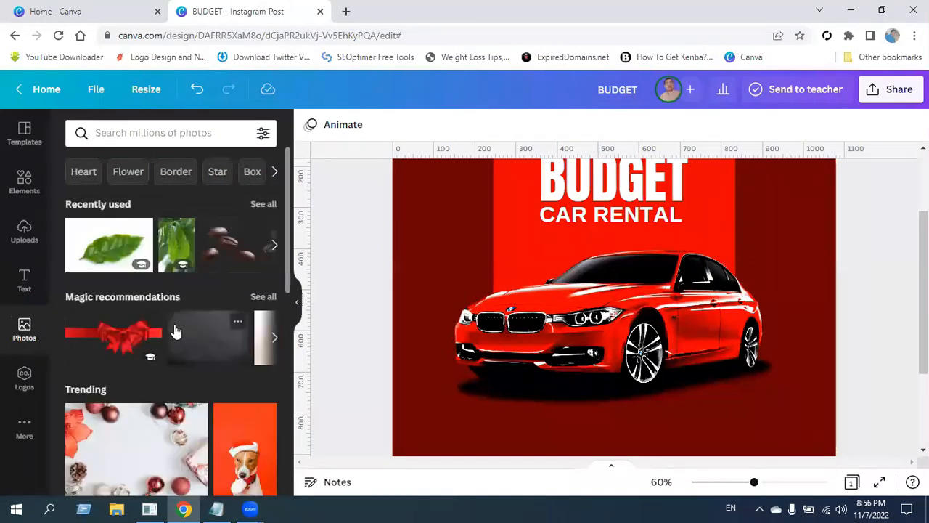
left_click(24, 230)
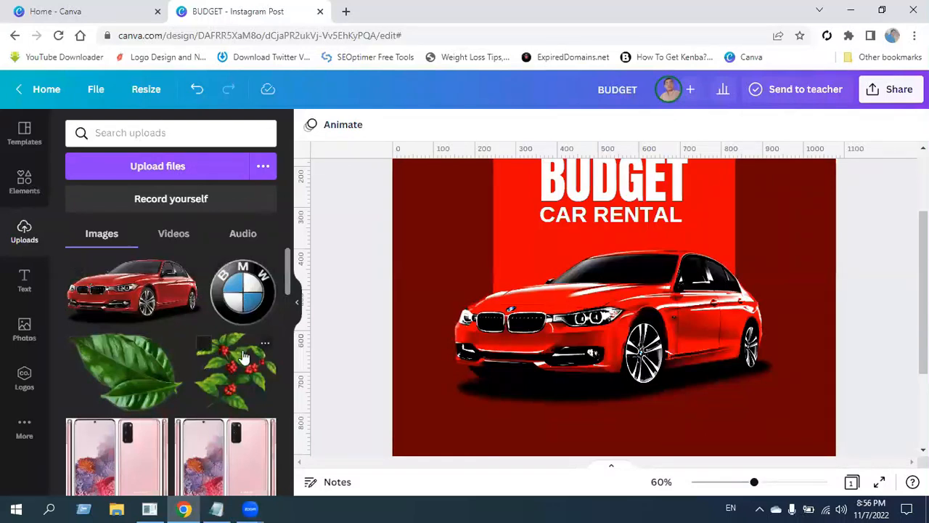
left_click(241, 293)
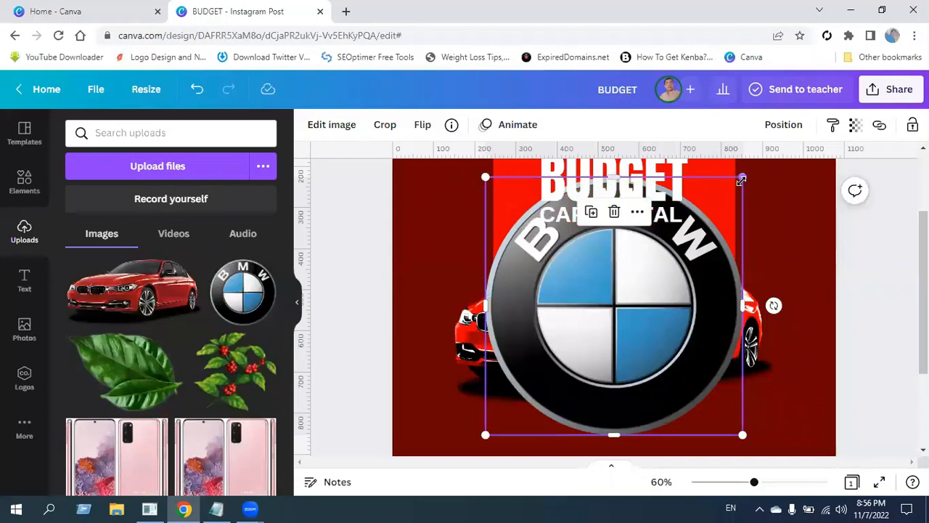
left_click_drag(742, 177, 627, 441)
scroll(615, 308, "up", 2)
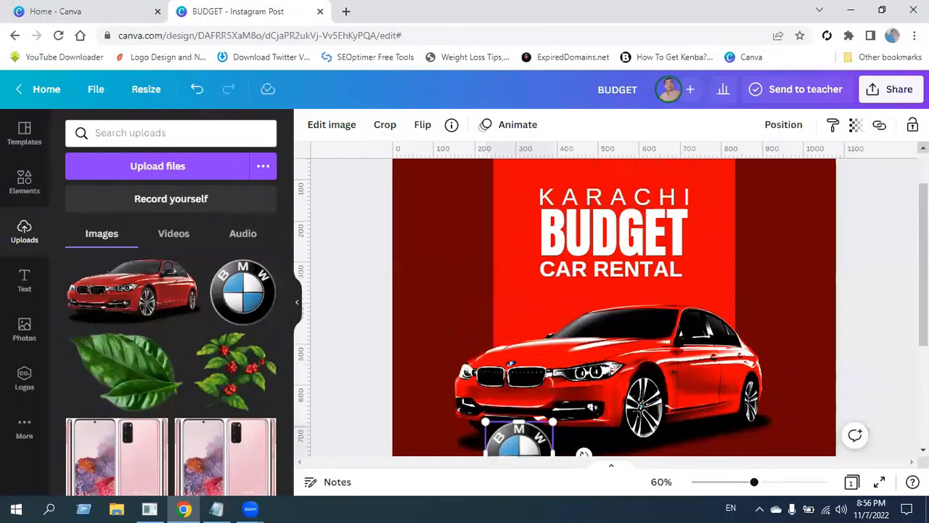
left_click(742, 482)
left_click_drag(548, 421, 491, 235)
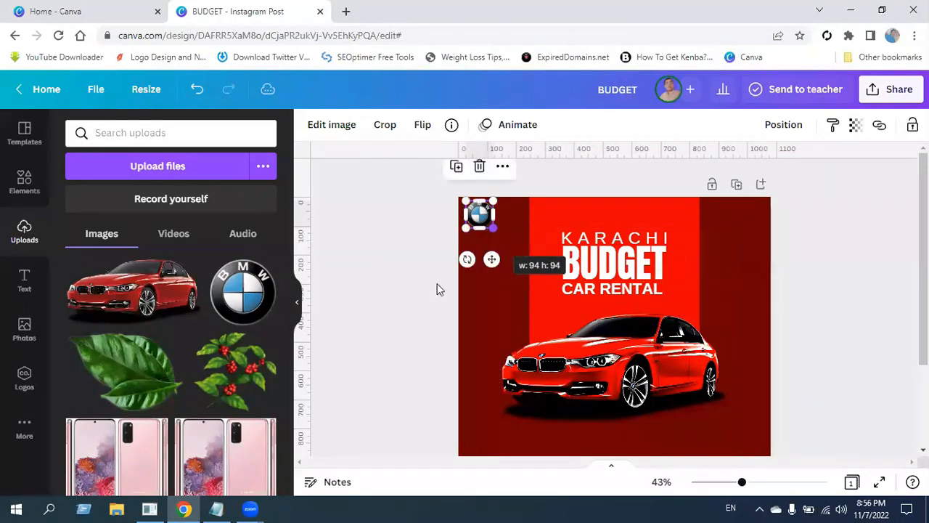
left_click(396, 273)
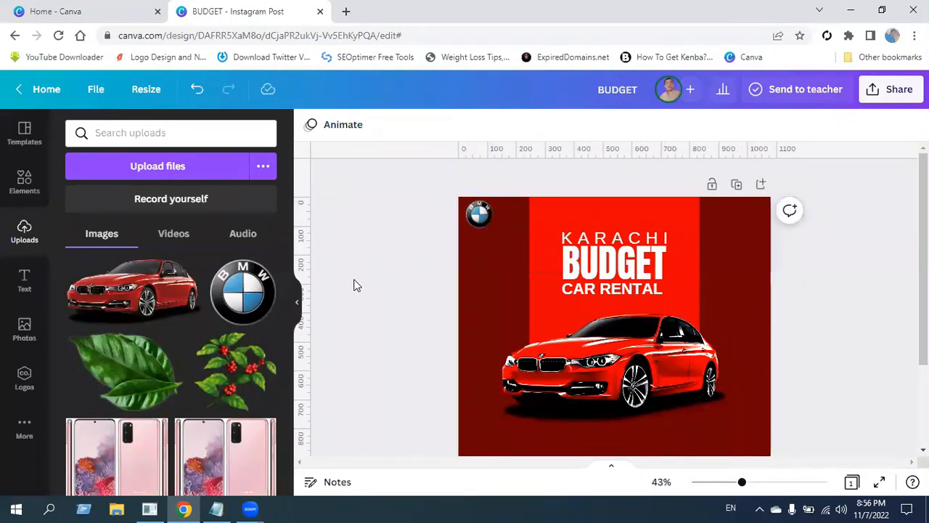
left_click(476, 222)
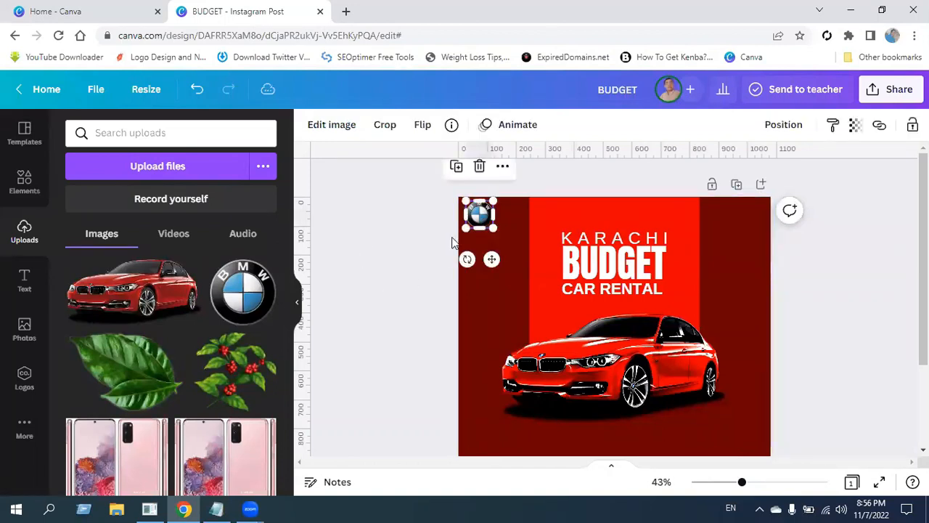
key("Down")
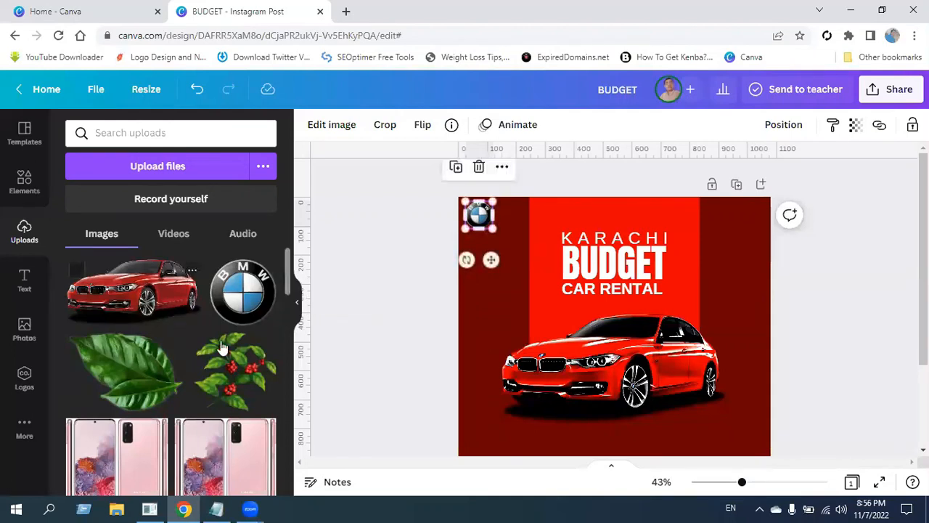
Step: Search the elements for "car icon" and add the thin sports-car outline, scaled down, in the upper-right corner of the post
left_click(29, 195)
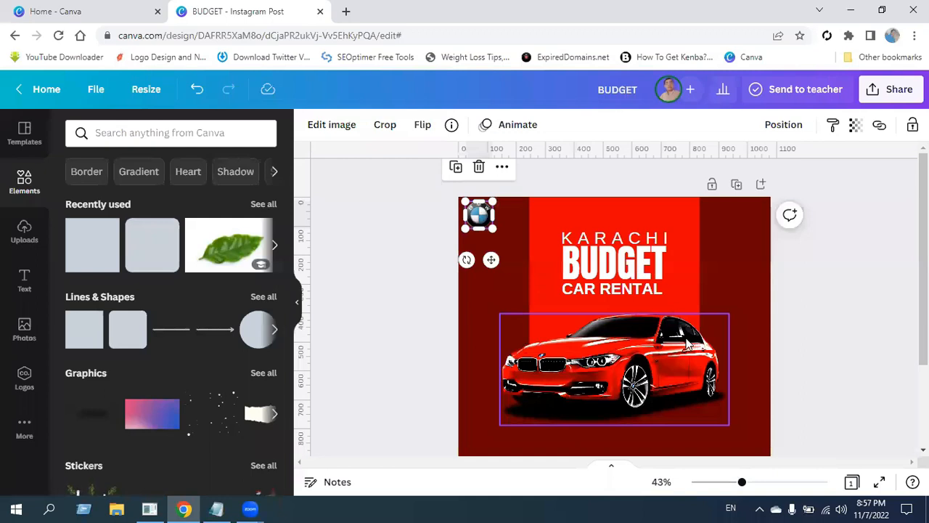
left_click(151, 130)
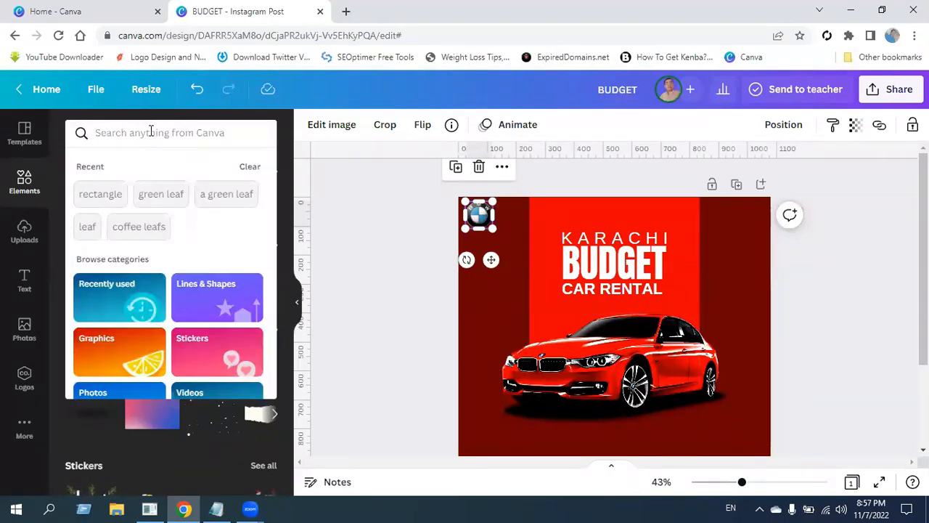
type("car icon")
key("Return")
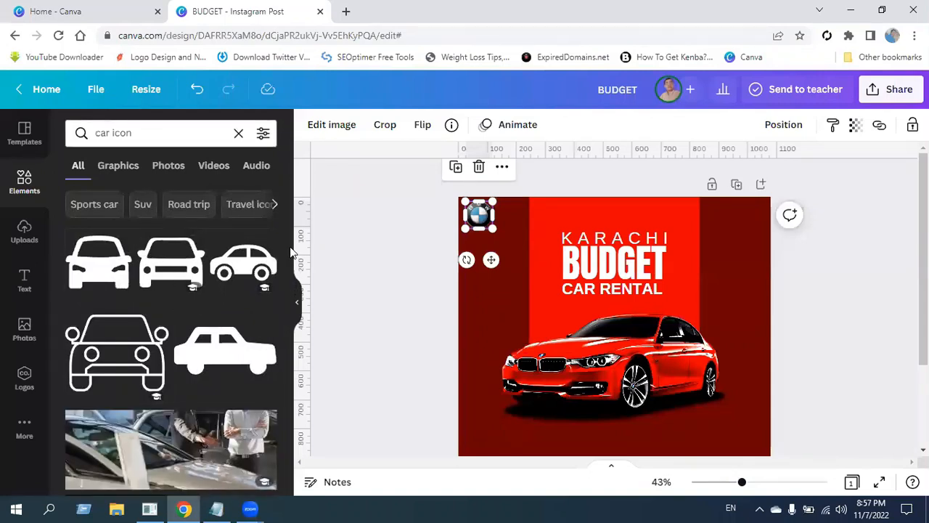
left_click_drag(286, 234, 289, 438)
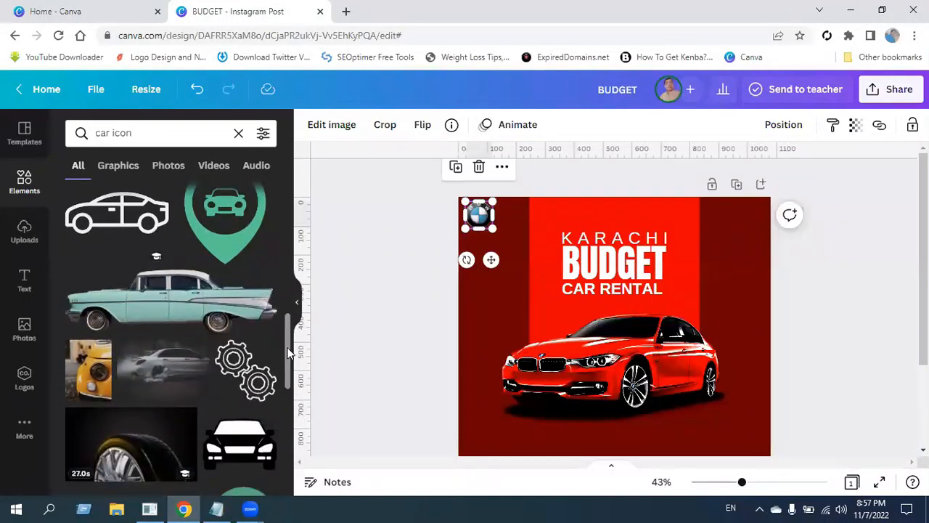
scroll(286, 363, "down", 1)
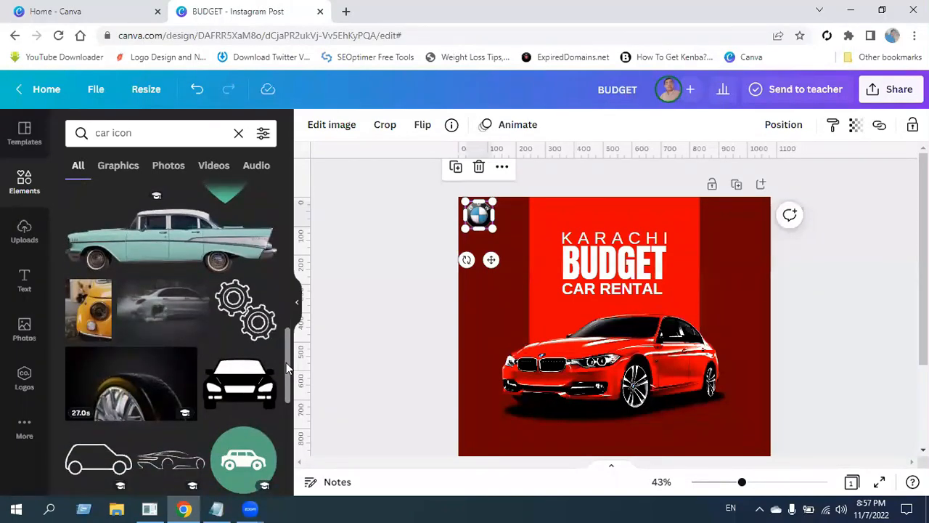
left_click_drag(286, 362, 286, 386)
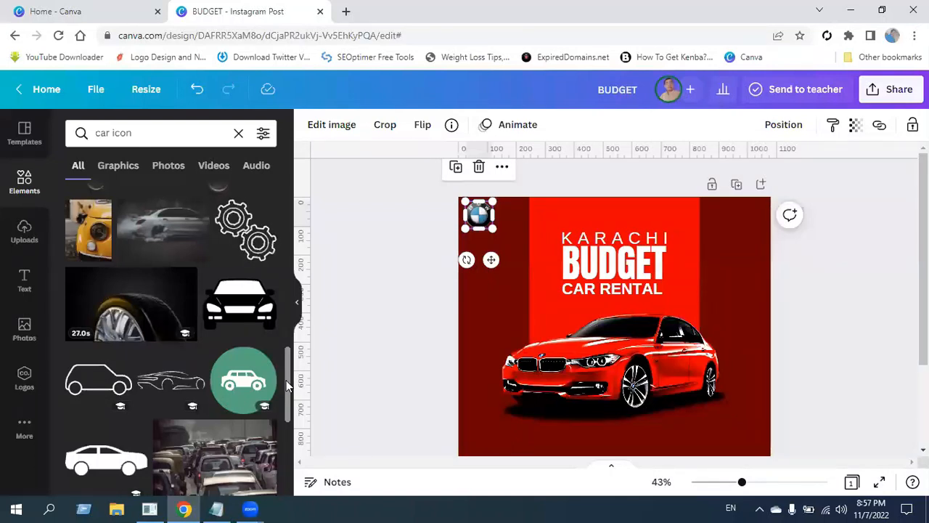
left_click_drag(286, 386, 296, 393)
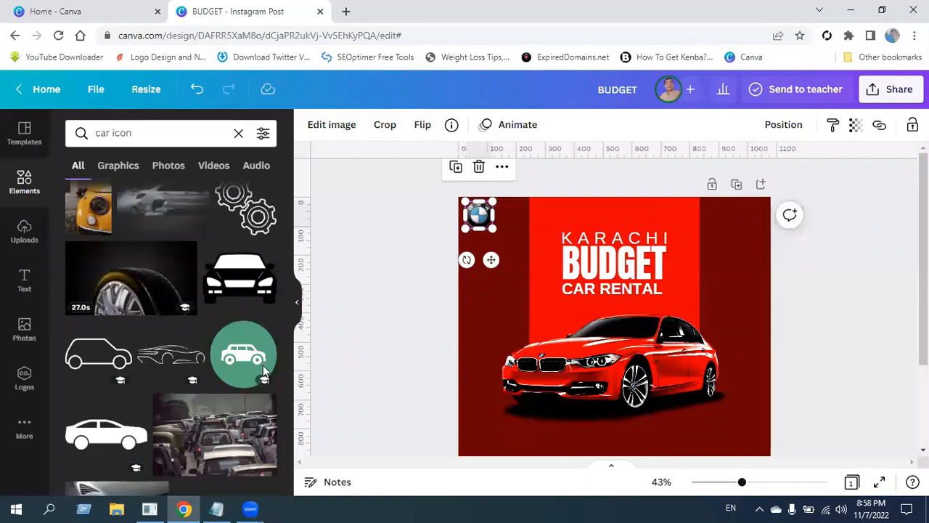
left_click(167, 357)
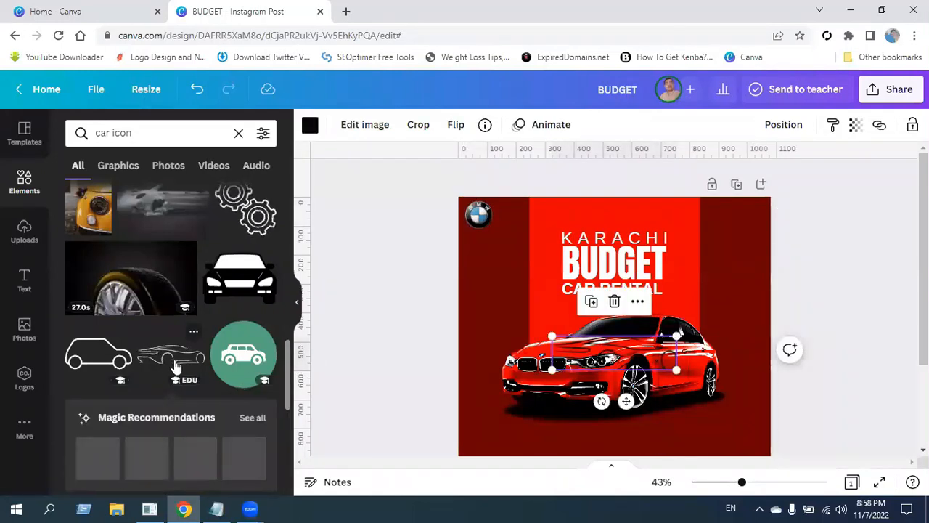
left_click_drag(551, 368, 623, 352)
left_click_drag(663, 383, 751, 252)
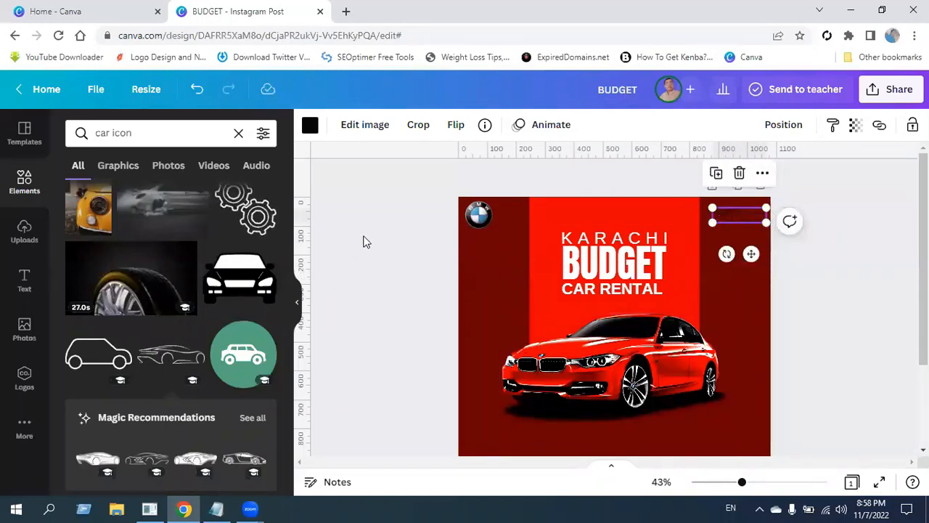
Step: Recolour the sports-car outline yellow from the default colours, and clear the element search
left_click(309, 125)
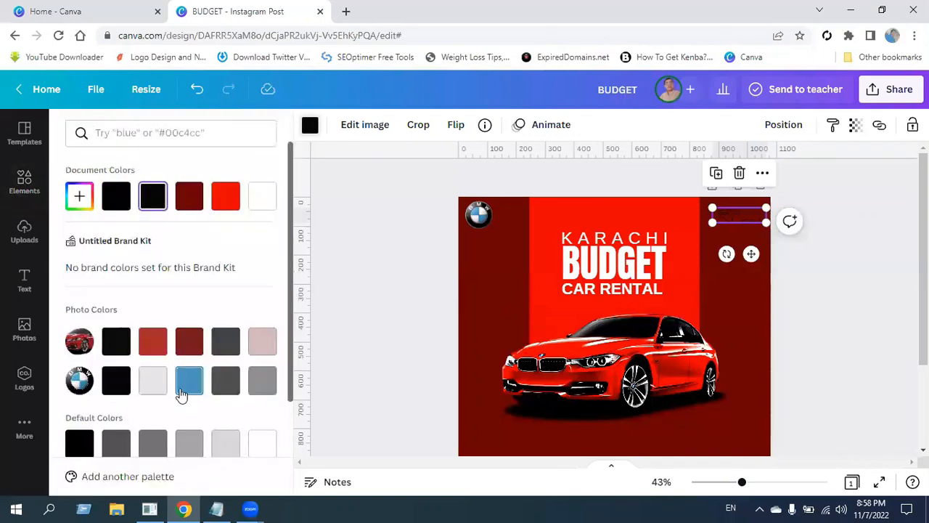
scroll(185, 388, "down", 3)
left_click(189, 428)
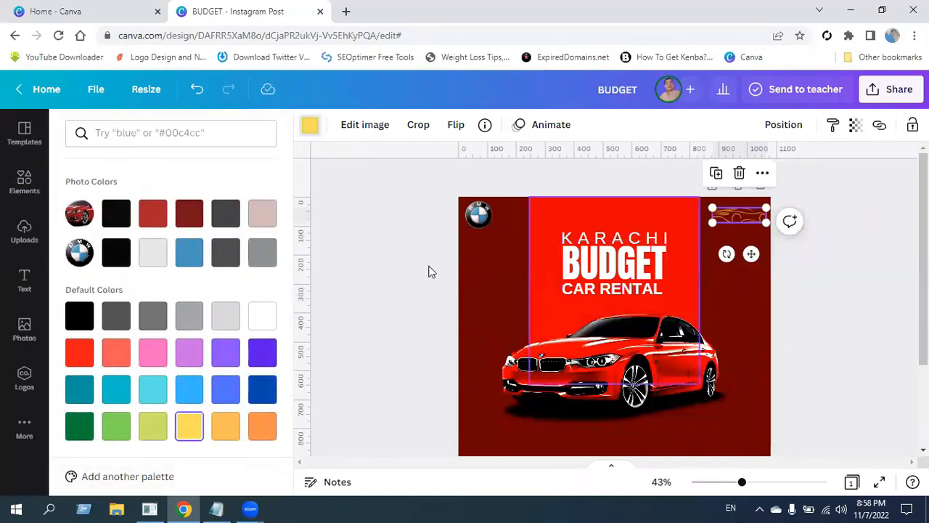
left_click(311, 128)
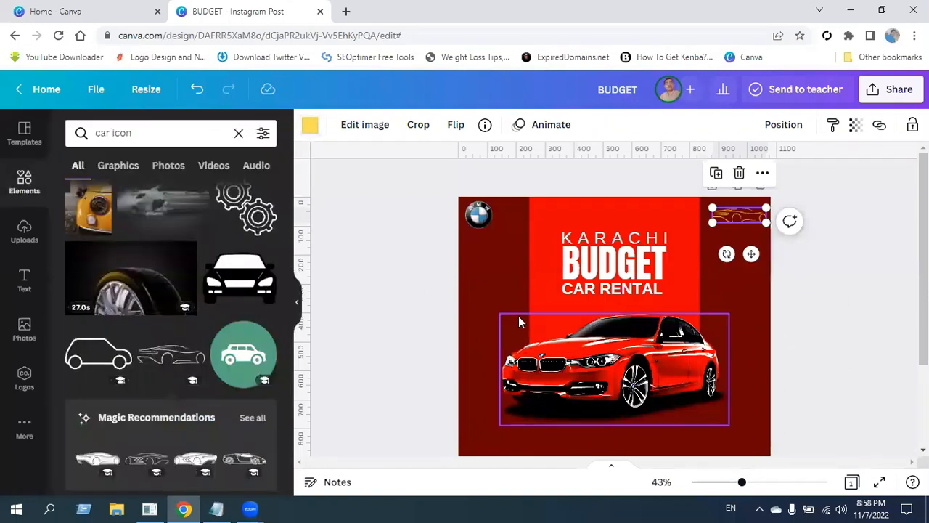
left_click(237, 133)
left_click(296, 303)
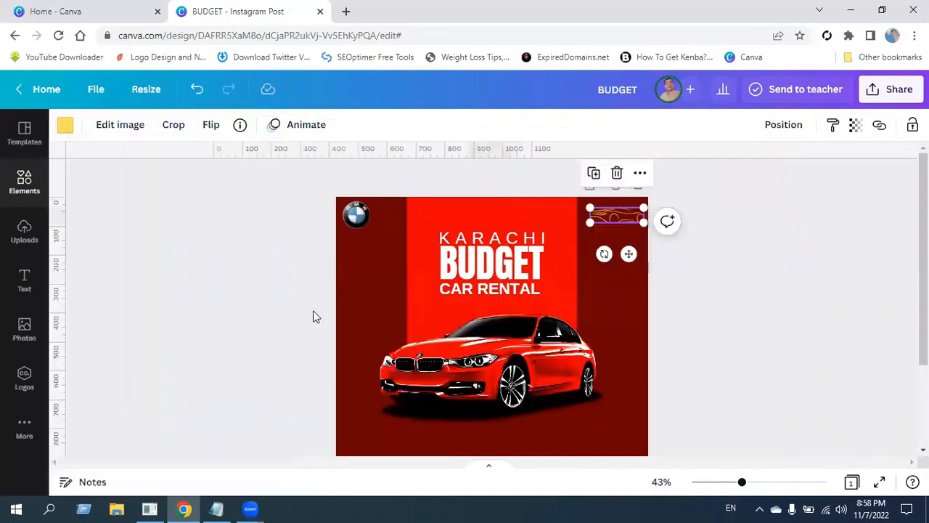
Step: Scale the yellow car outline down slightly in two passes, keeping it in the post's upper-right corner
left_click(621, 215)
left_click_drag(590, 221, 597, 220)
left_click(755, 262)
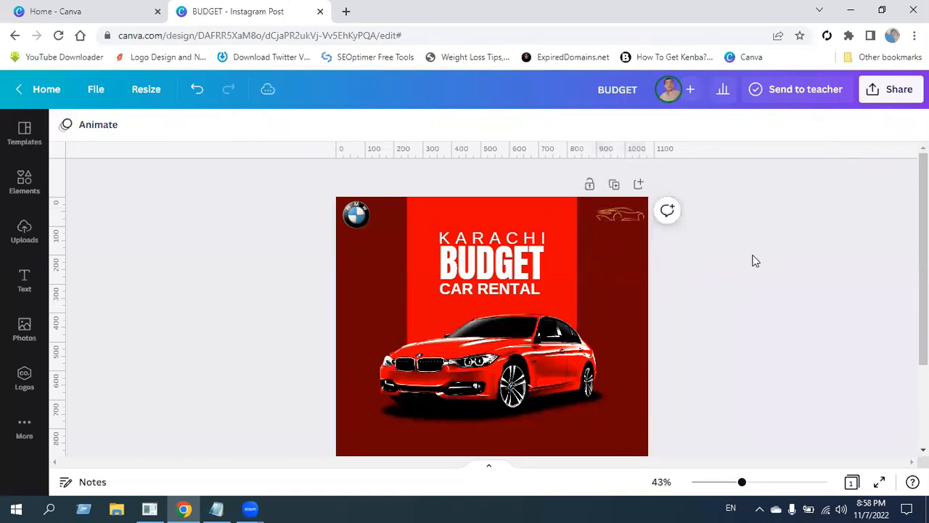
left_click(621, 214)
left_click_drag(597, 222, 603, 220)
left_click(783, 278)
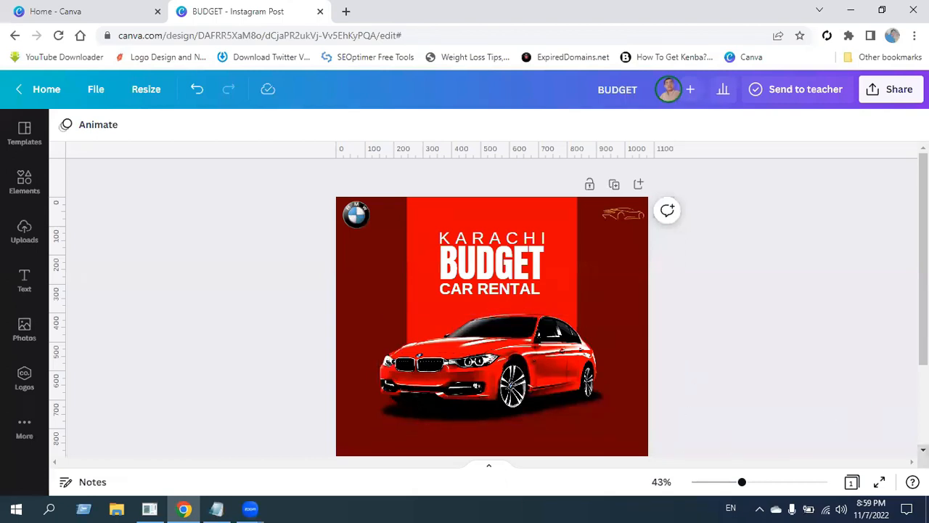
Step: Search the elements for "line", narrow to "Straight line", and place the thin horizontal line below the car
scroll(492, 305, "down", 2)
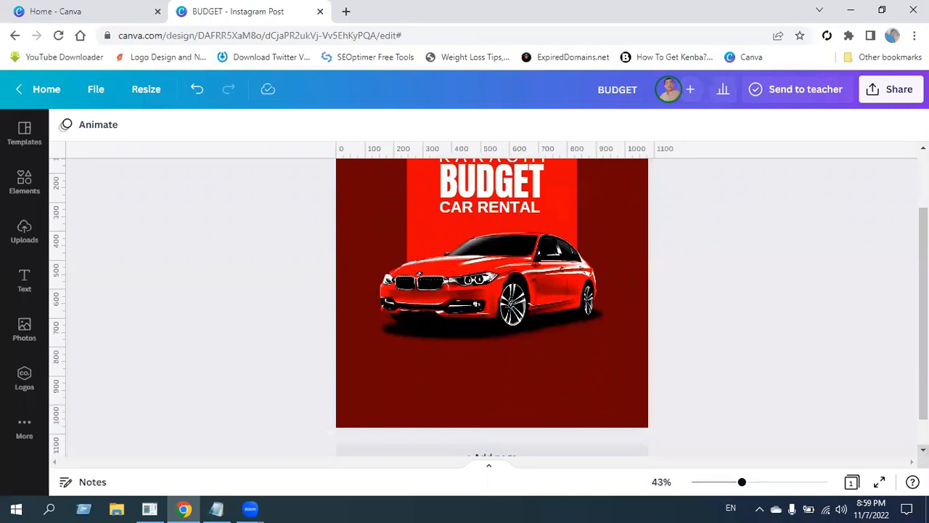
left_click(923, 450)
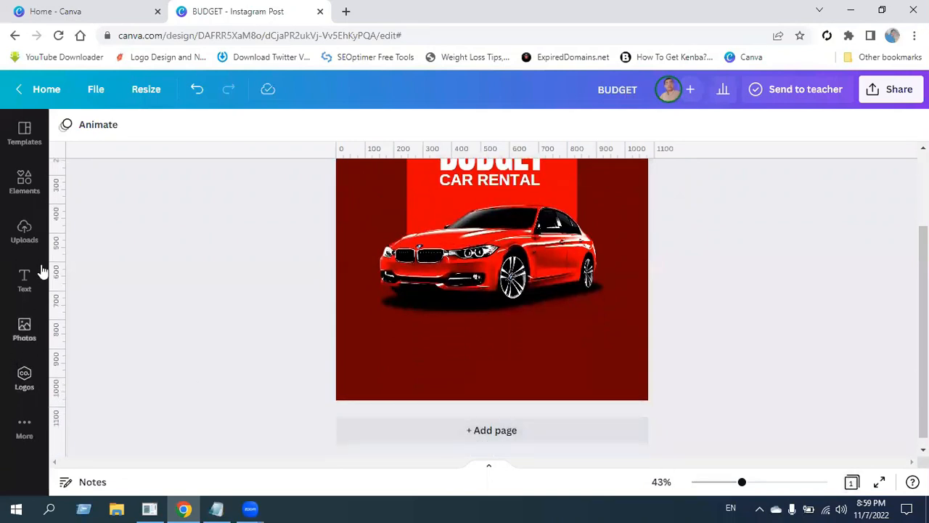
left_click(19, 182)
left_click(151, 132)
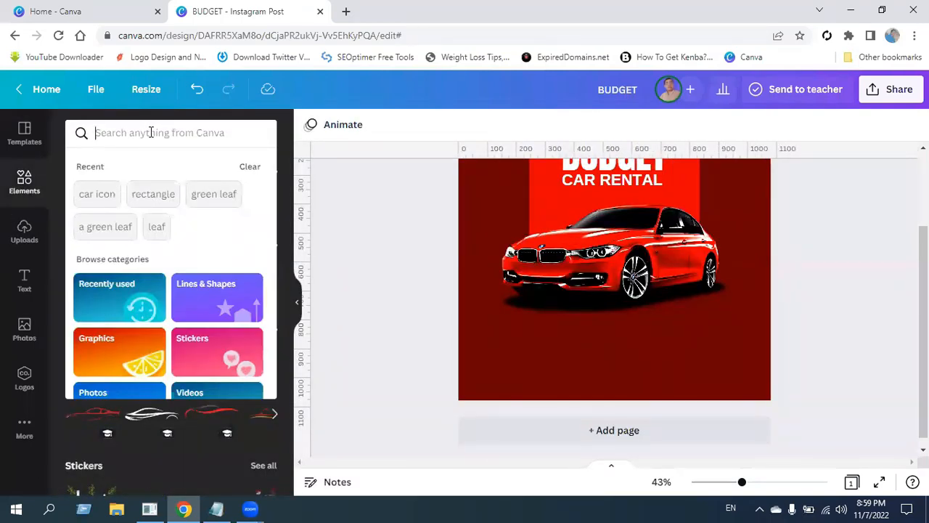
type("line")
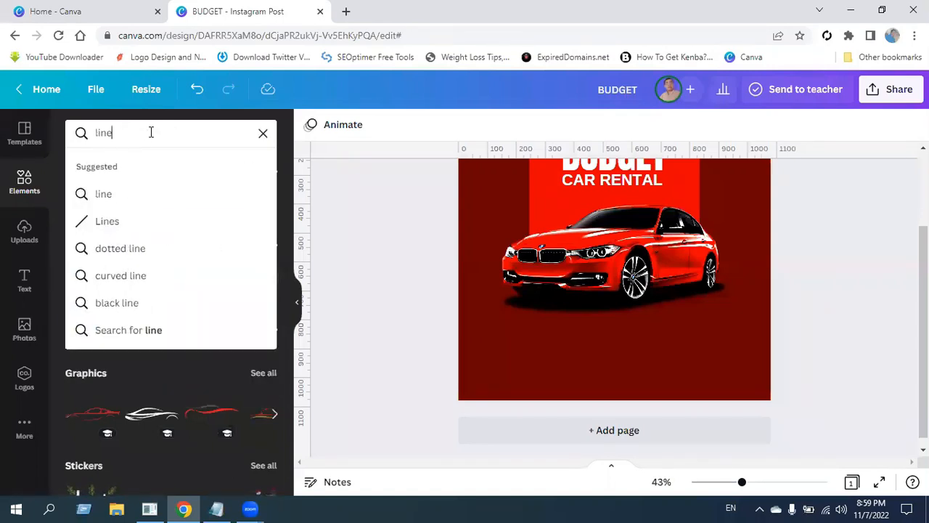
key("Return")
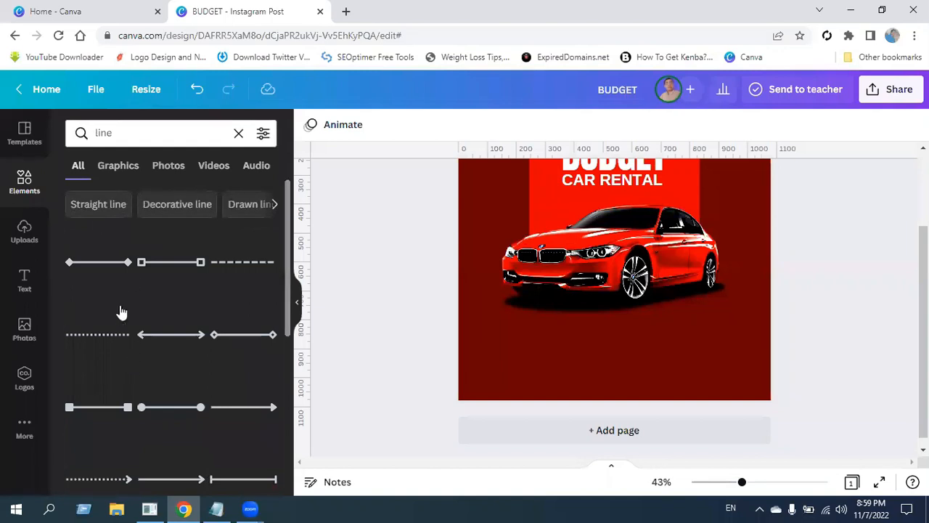
left_click(99, 202)
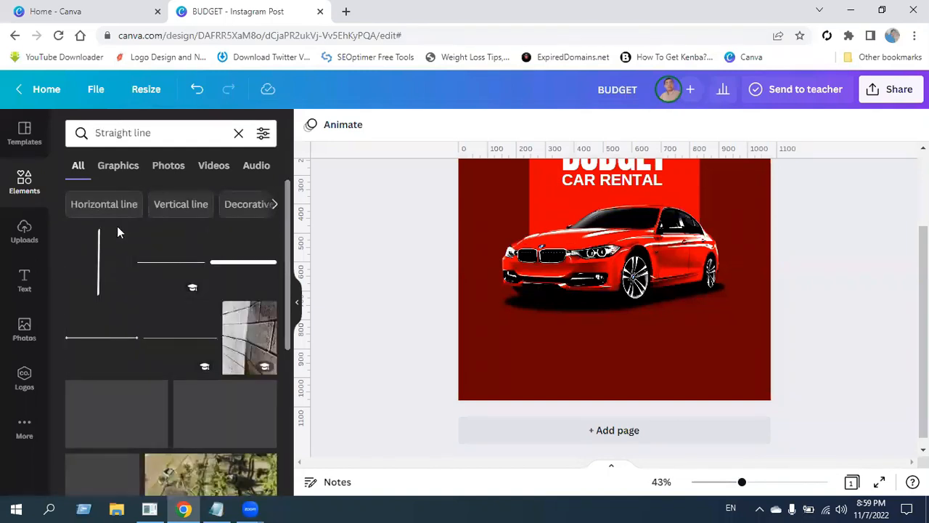
left_click(178, 267)
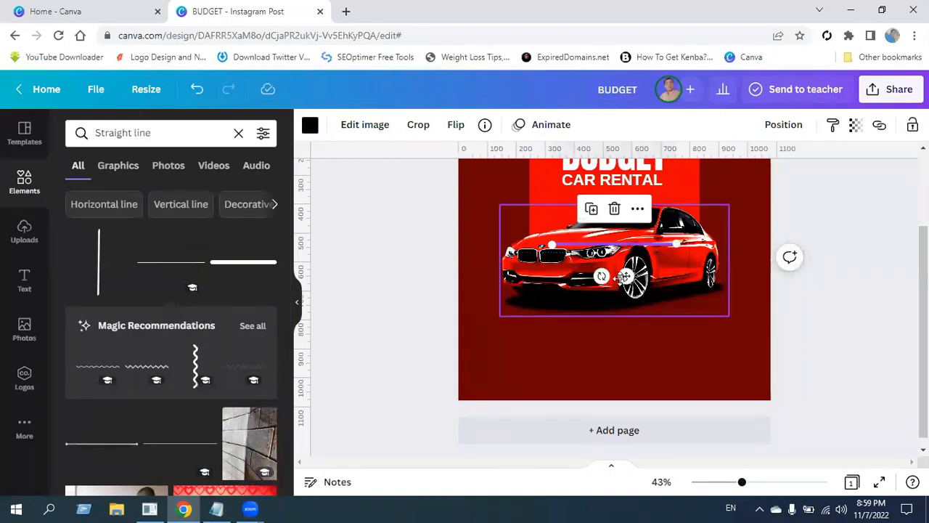
left_click_drag(626, 276, 624, 380)
left_click(299, 308)
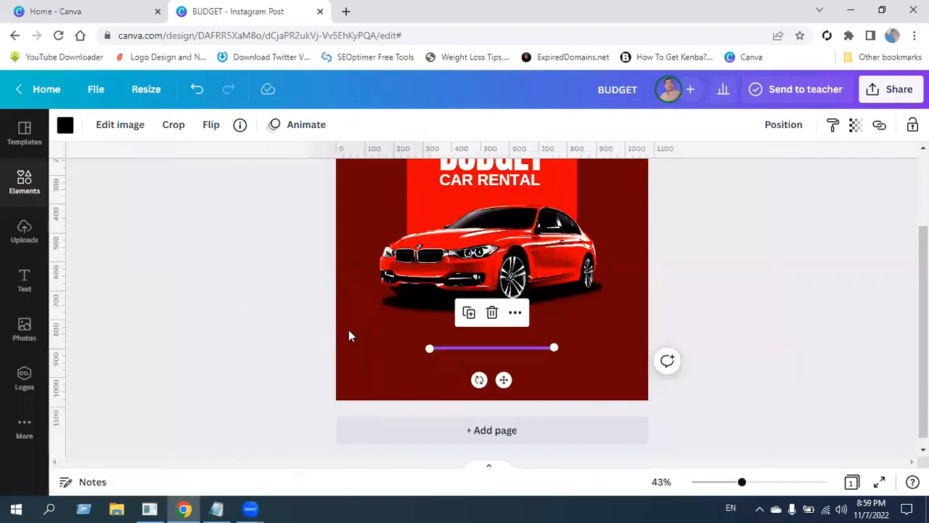
Step: Recolour the line below the car white
left_click(64, 125)
left_click(262, 196)
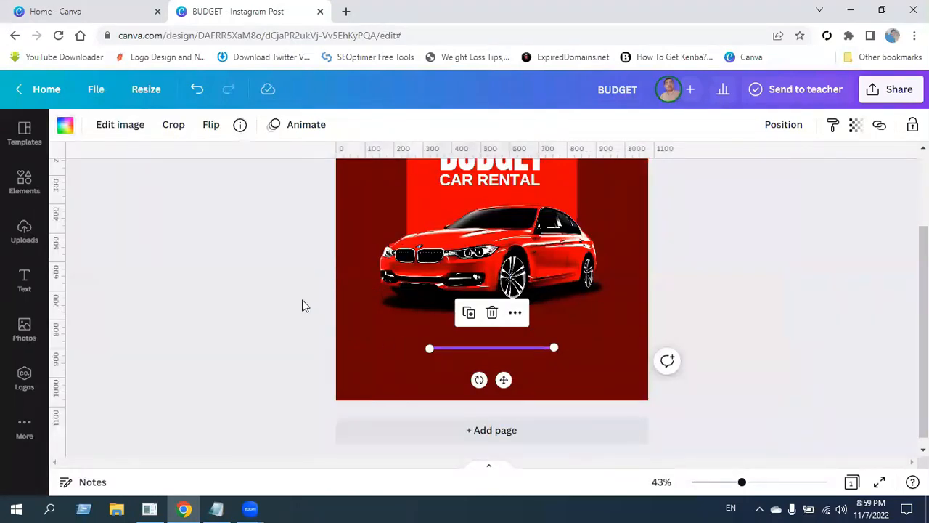
left_click(303, 306)
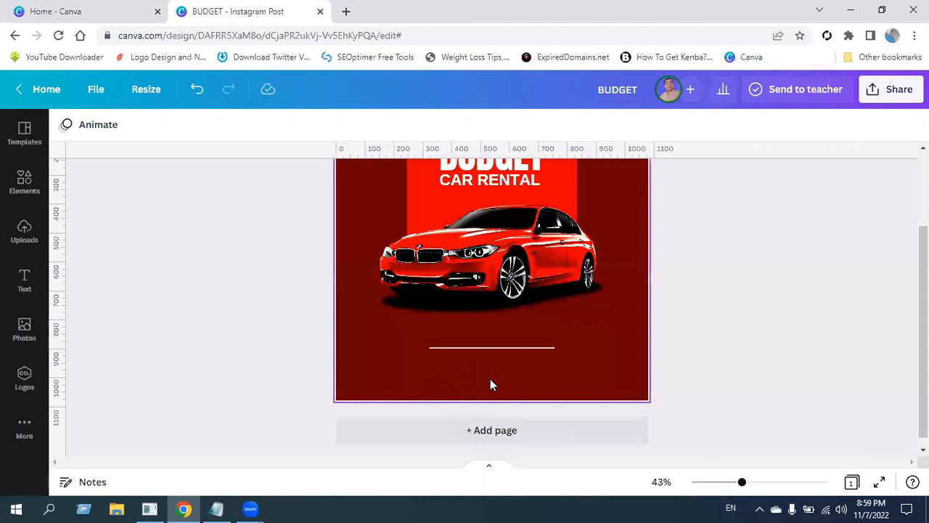
Step: Stretch the white line across the full width of the post and nudge it slightly down
left_click(492, 349)
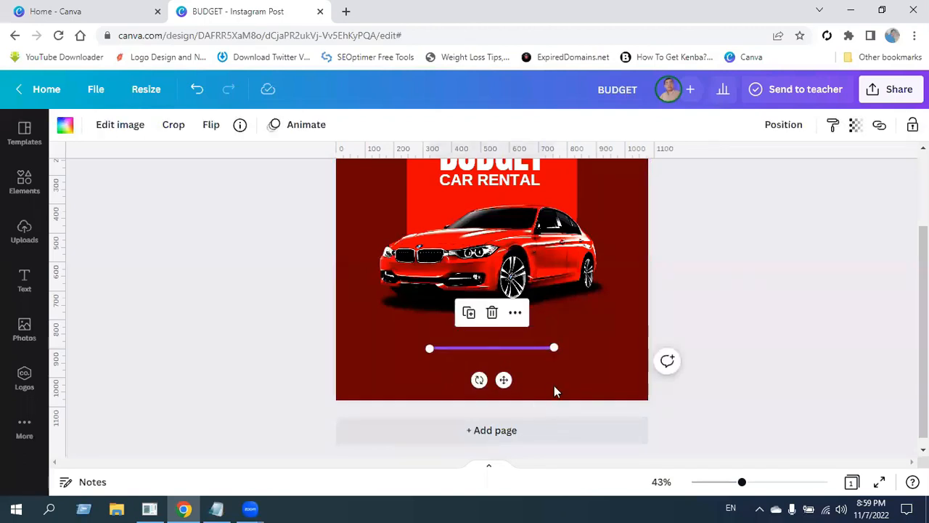
left_click_drag(587, 352, 647, 348)
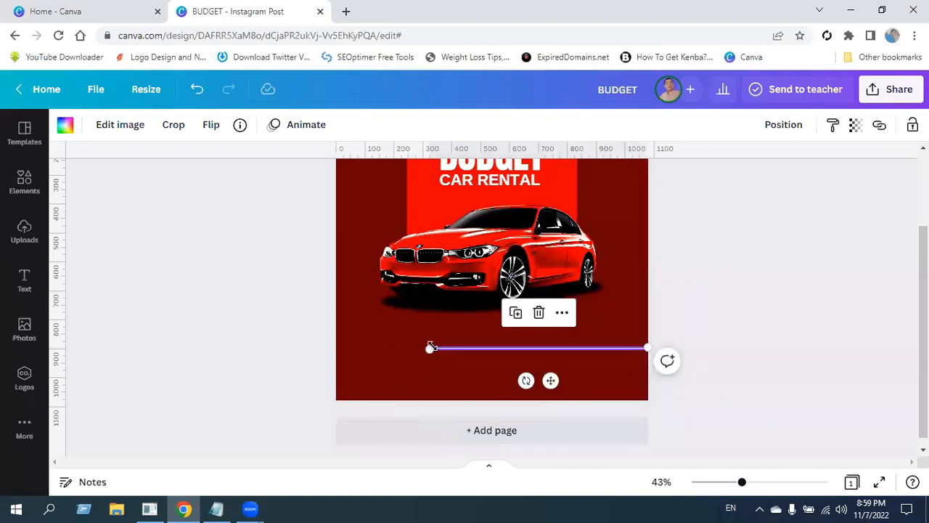
left_click_drag(425, 349, 334, 365)
left_click(804, 348)
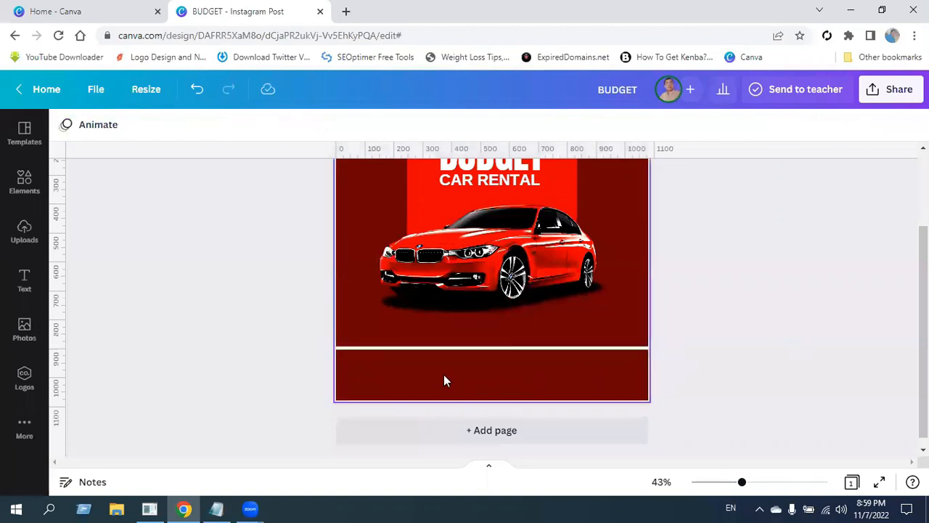
left_click(483, 353)
left_click_drag(481, 352, 480, 352)
left_click(721, 363)
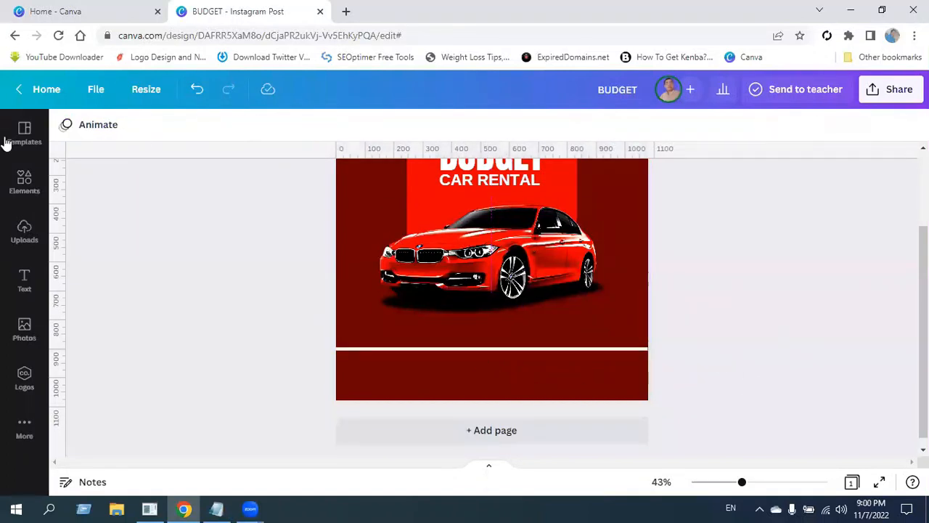
Step: Replace the element search with "rounded rectangle"
left_click(25, 182)
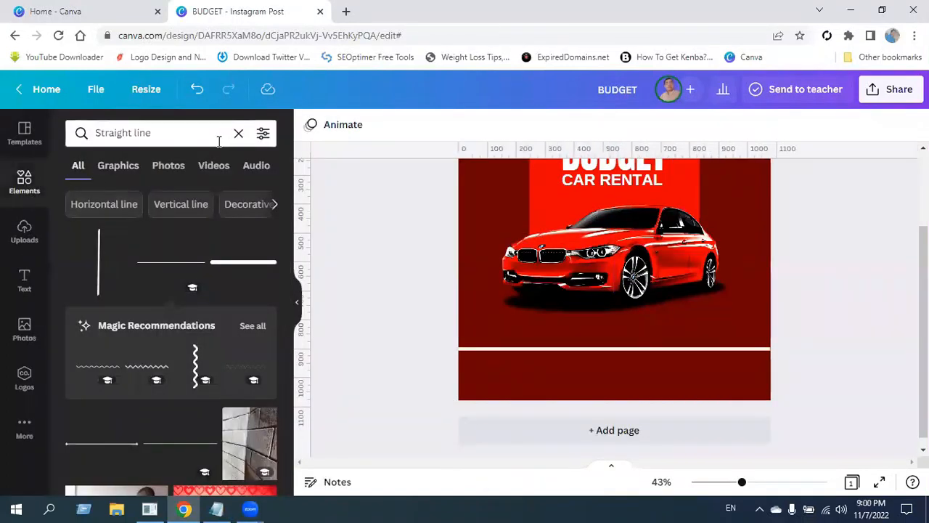
left_click(239, 135)
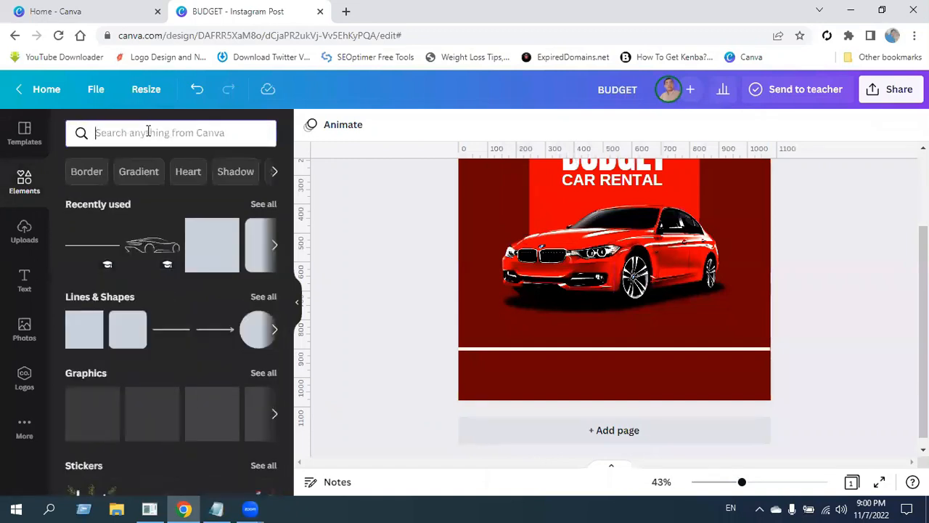
left_click(148, 132)
type("rounded")
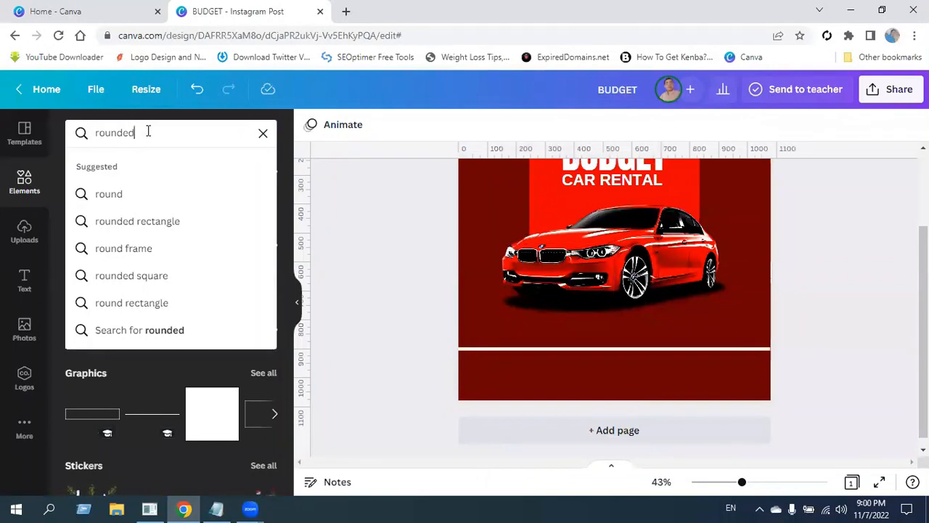
type("rectangle")
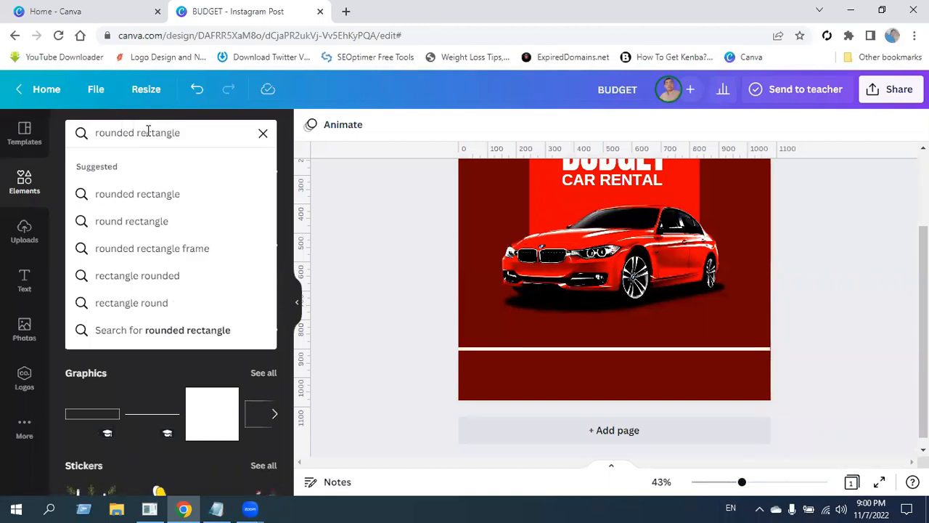
key("Return")
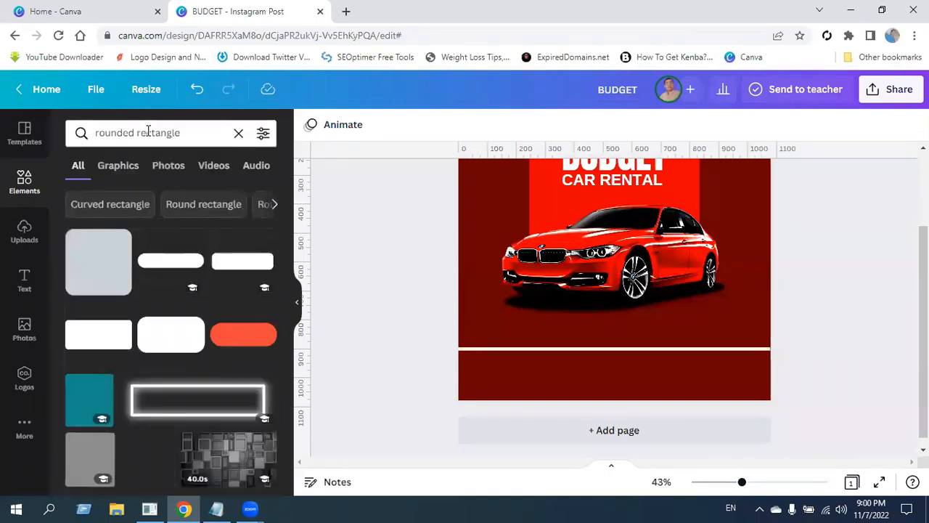
left_click(171, 268)
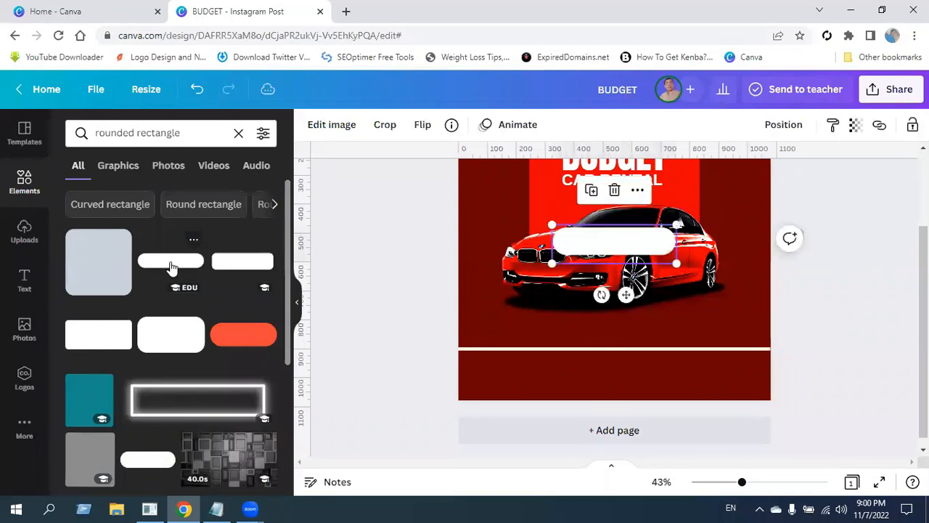
left_click(296, 302)
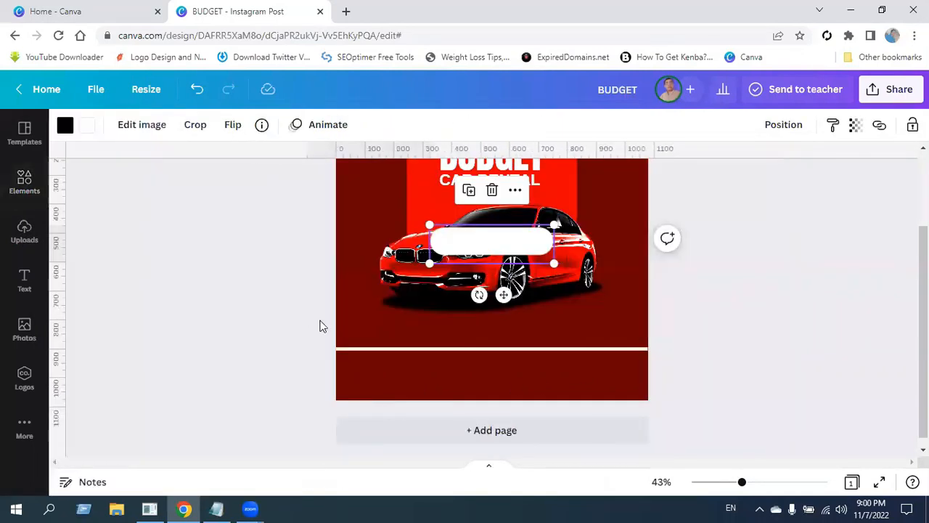
left_click(24, 181)
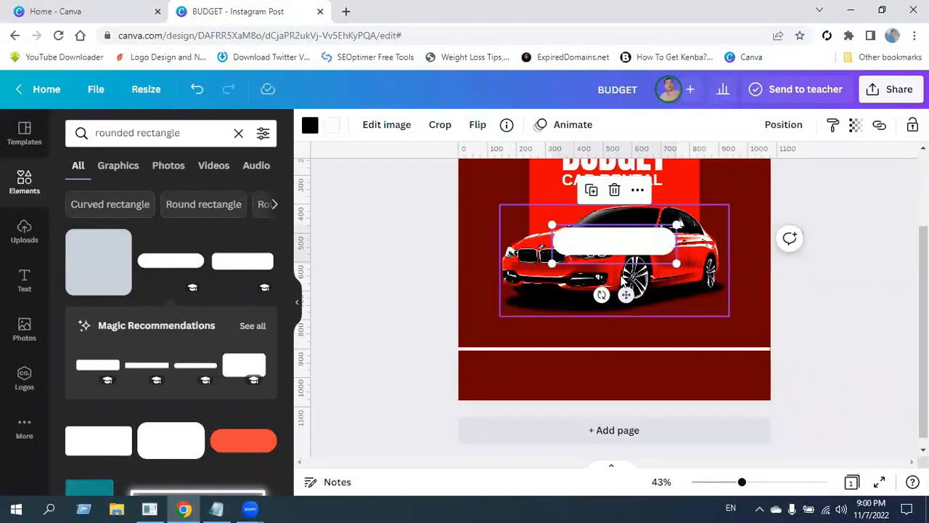
left_click(615, 191)
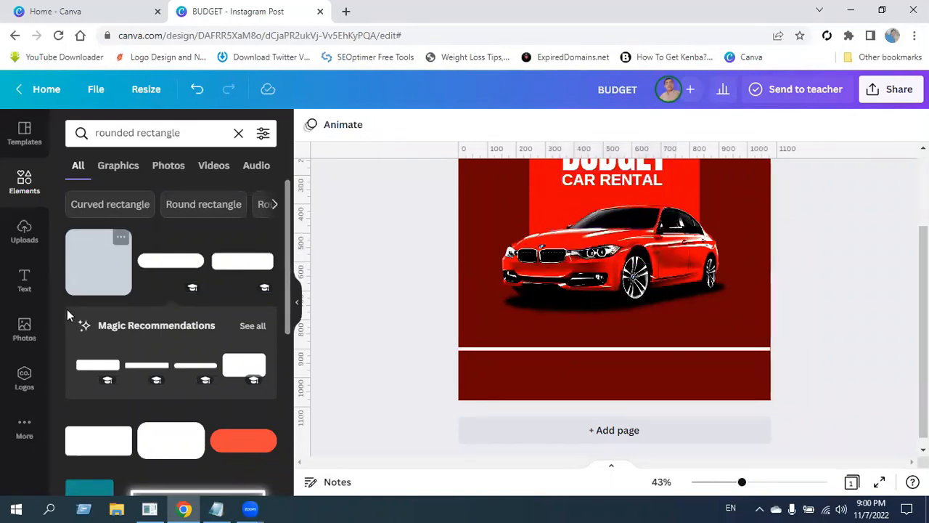
Step: Add the rounded square shape, move it below the car, and reduce its height to a button-sized bar centred over the white line
left_click(95, 259)
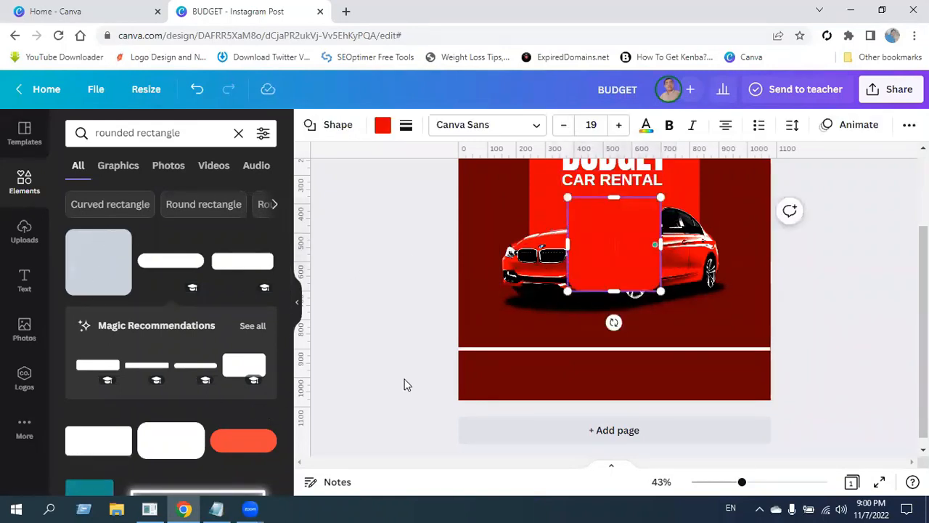
left_click(892, 321)
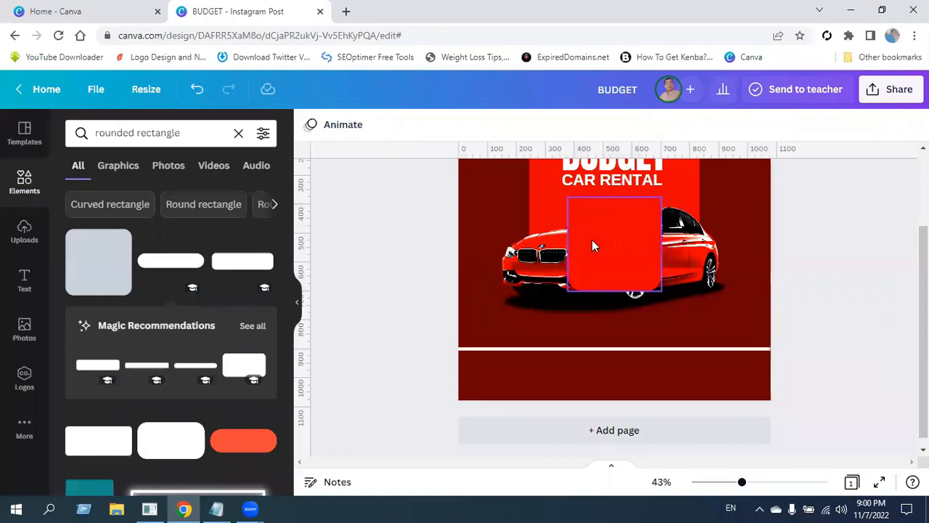
left_click(620, 246)
left_click_drag(619, 247, 619, 342)
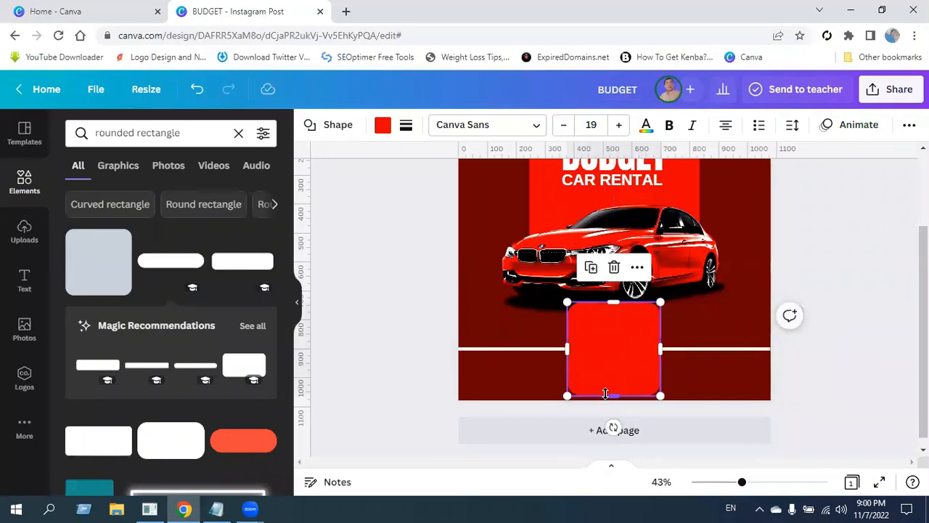
left_click_drag(614, 385, 617, 363)
left_click_drag(615, 303, 616, 338)
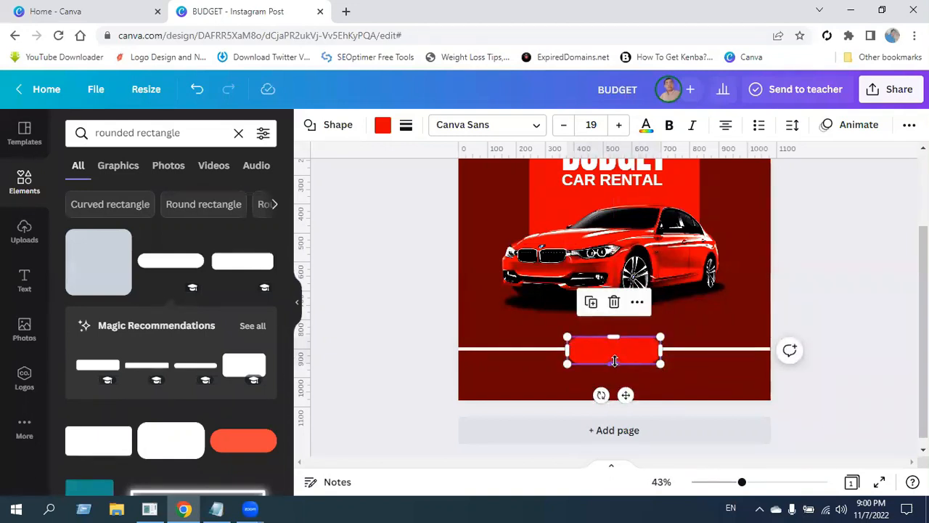
Step: Recolour the rounded rectangle white from the default colours
left_click(383, 125)
scroll(260, 440, "down", 2)
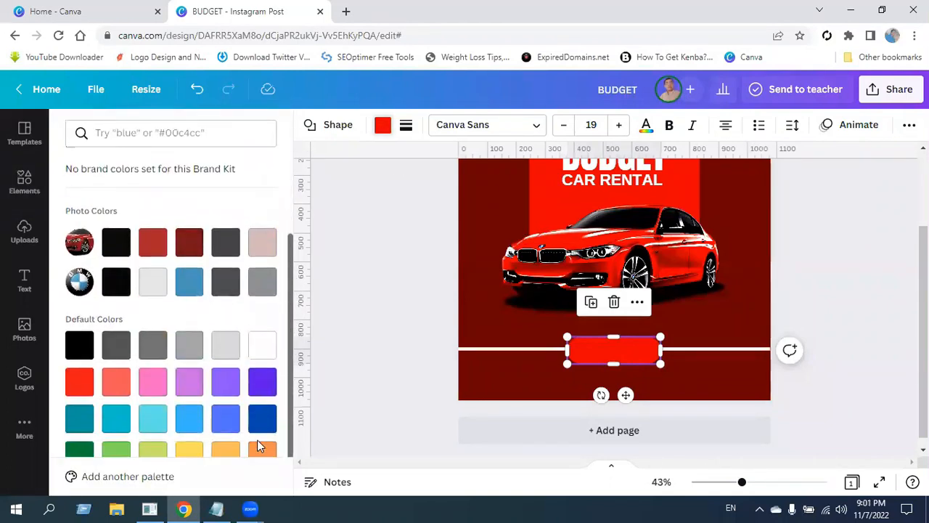
left_click(264, 345)
left_click(422, 395)
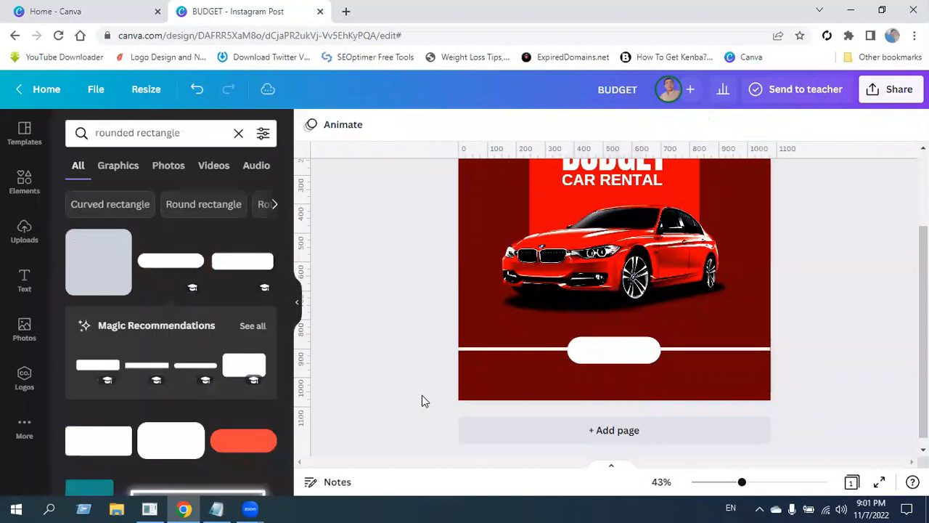
Step: Widen the white rounded rectangle slightly on both sides and nudge it up to centre it on the line
left_click_drag(660, 351, 669, 350)
left_click_drag(567, 351, 558, 350)
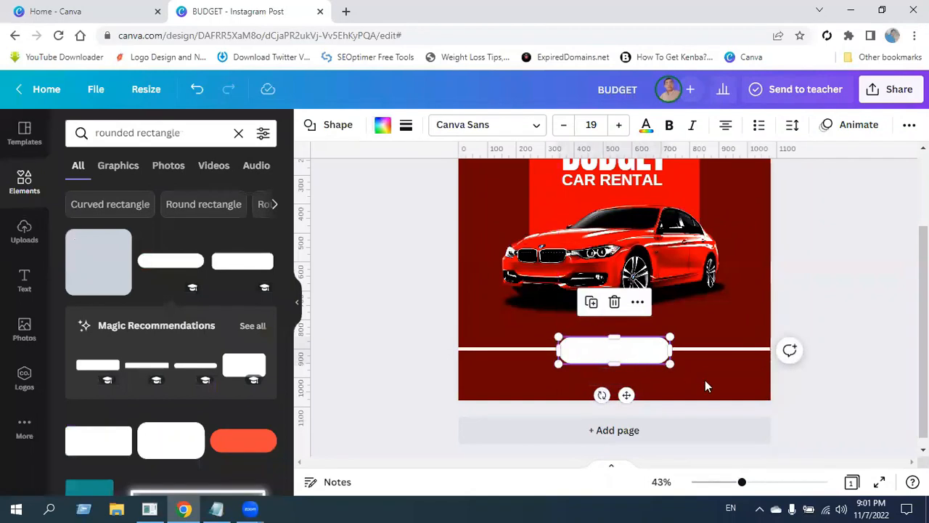
mouse_move(628, 347)
left_mouse_down()
mouse_move(617, 344)
mouse_move(627, 346)
left_mouse_up()
left_click(849, 385)
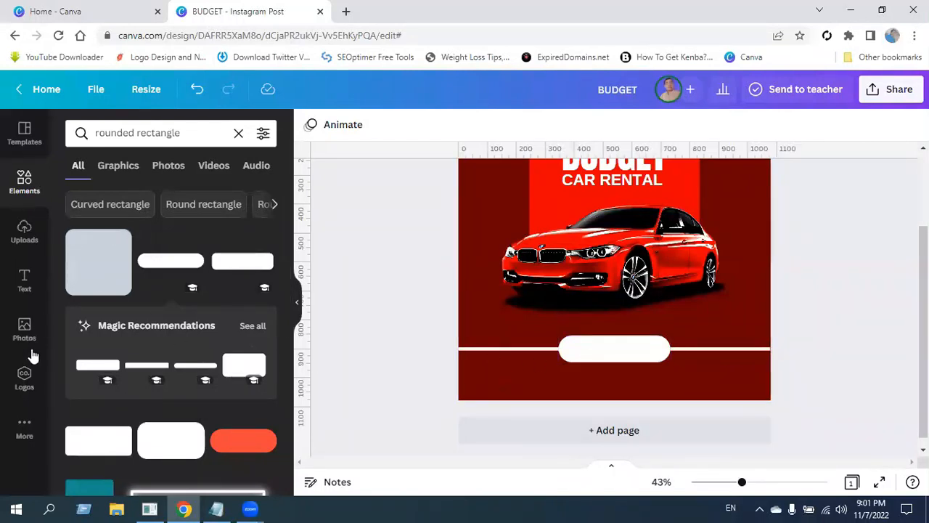
Step: Add a subheading reading "BOOK NOW" and move it below the car, just above the white rounded rectangle
left_click(24, 280)
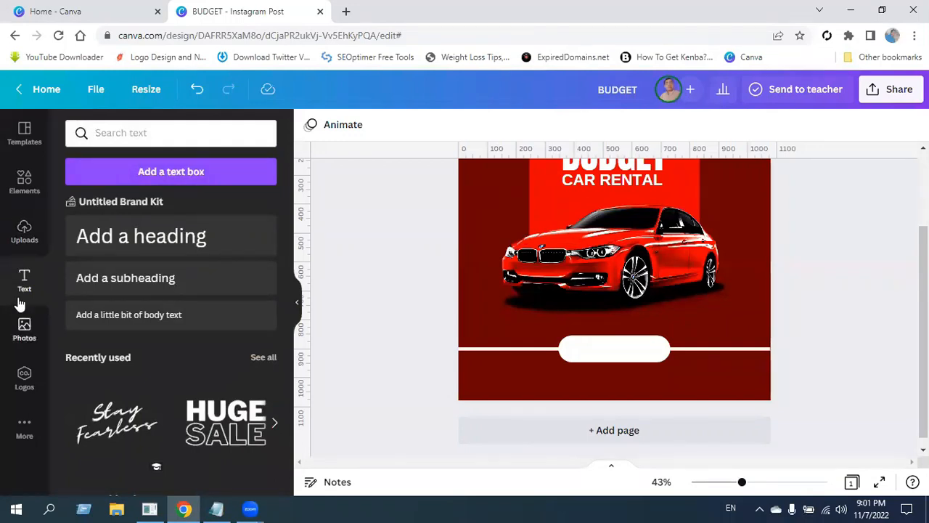
left_click(166, 278)
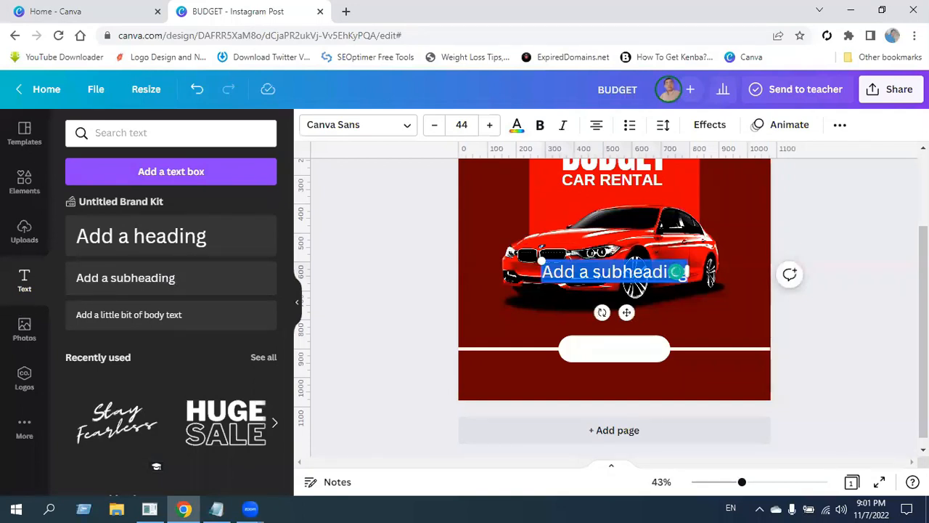
type("BOOK NOW")
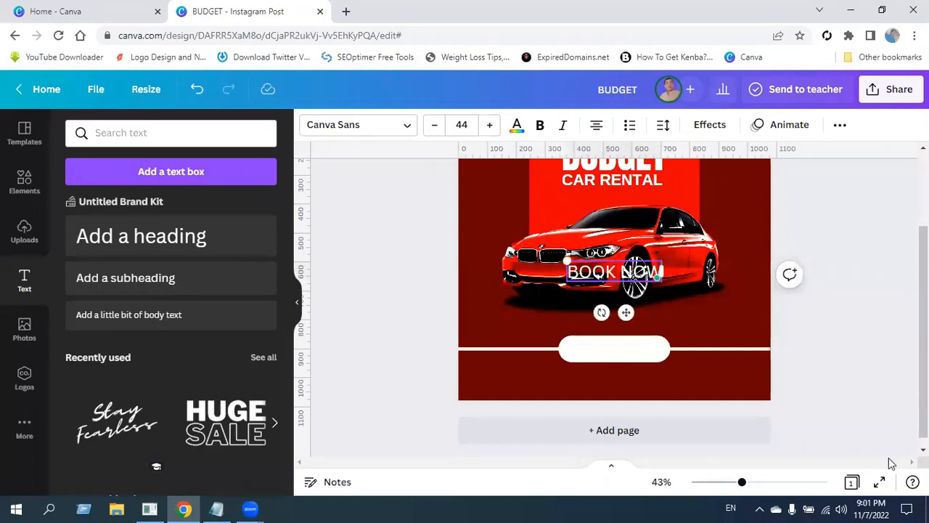
left_click_drag(625, 312, 625, 366)
left_click(369, 246)
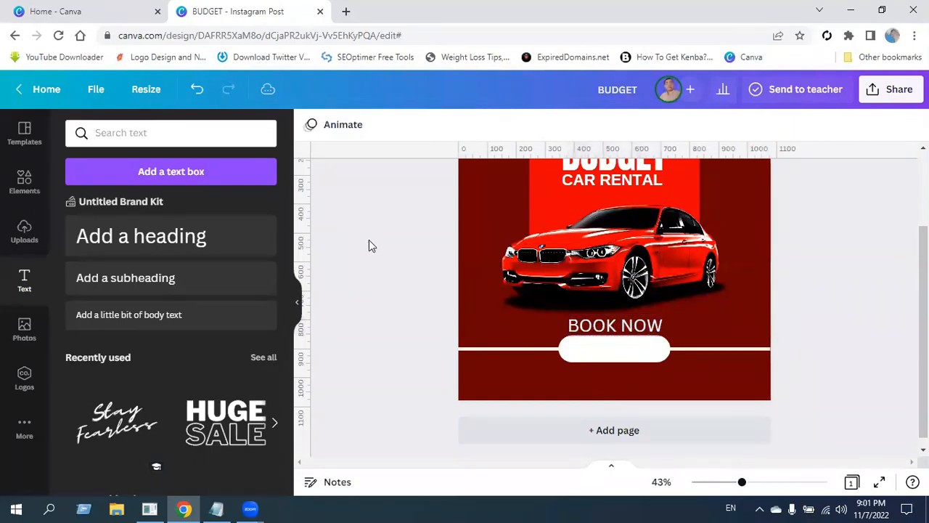
Step: Recolour the BOOK NOW text with the document's dark red and move it onto the white rounded rectangle
left_click(610, 328)
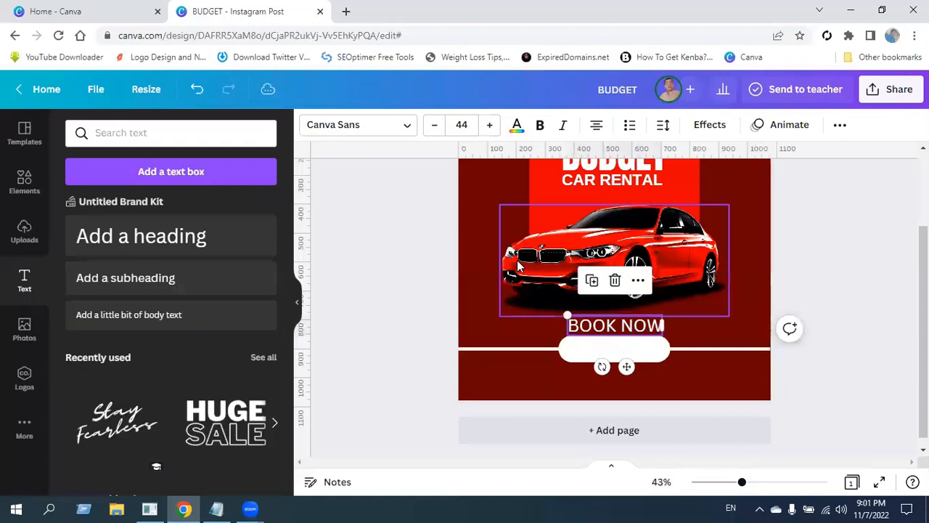
left_click(517, 127)
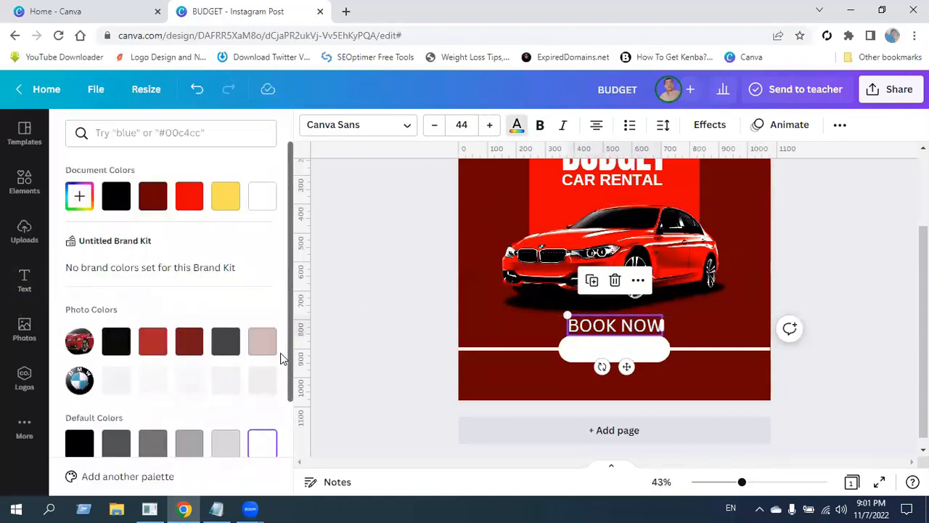
left_click(154, 201)
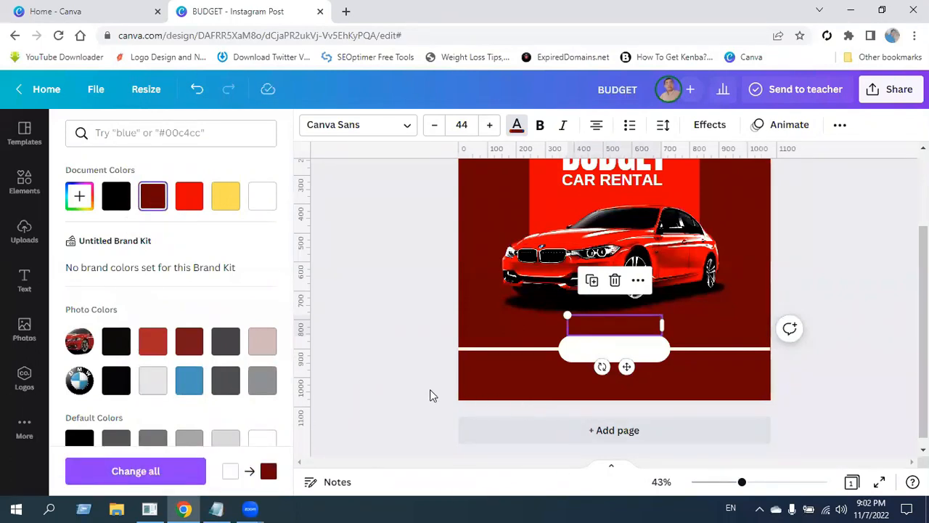
left_click_drag(626, 365, 626, 386)
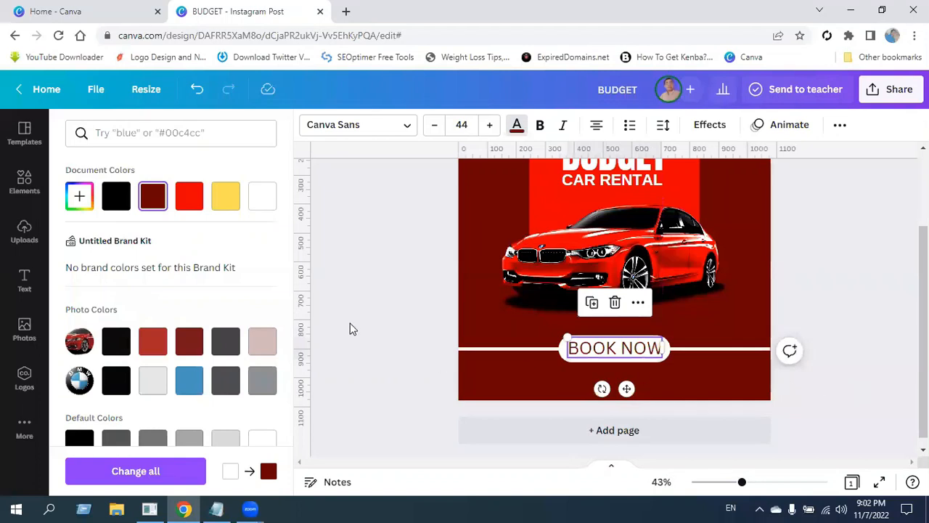
Step: Try Bebas Neue and Janna LT Bold on the BOOK NOW text, and settle on bold Arimo
left_click(412, 130)
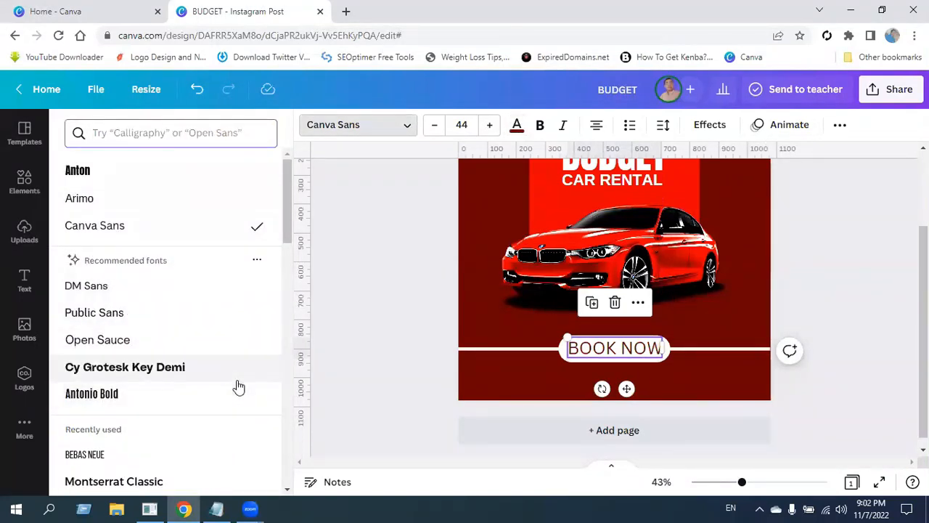
scroll(192, 379, "down", 3)
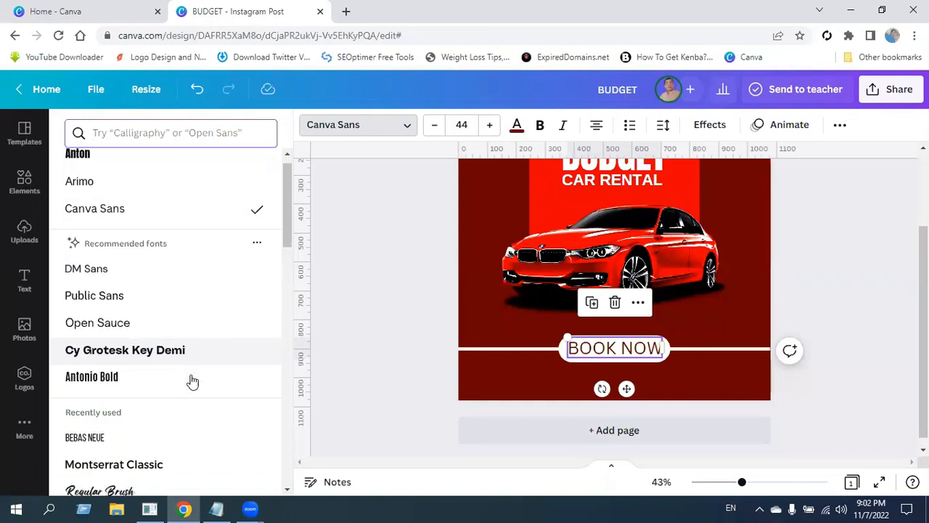
scroll(192, 379, "down", 3)
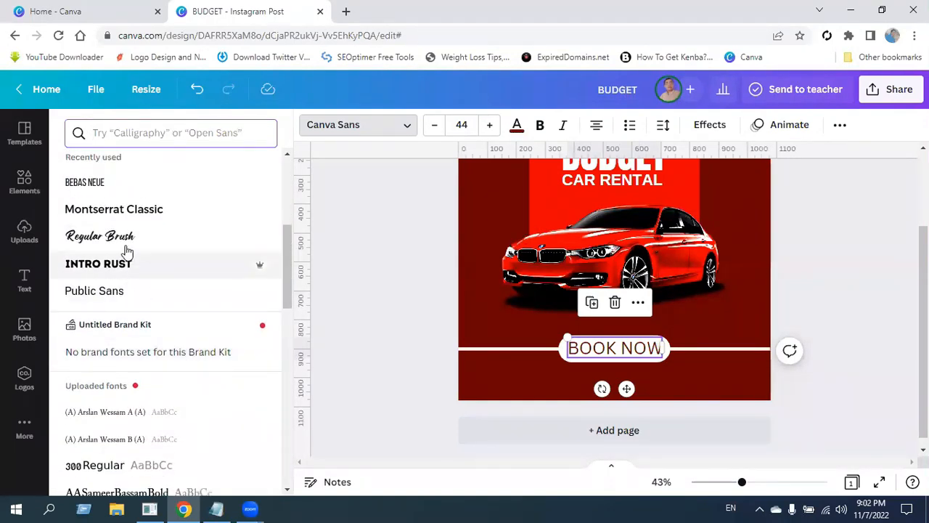
left_click(85, 184)
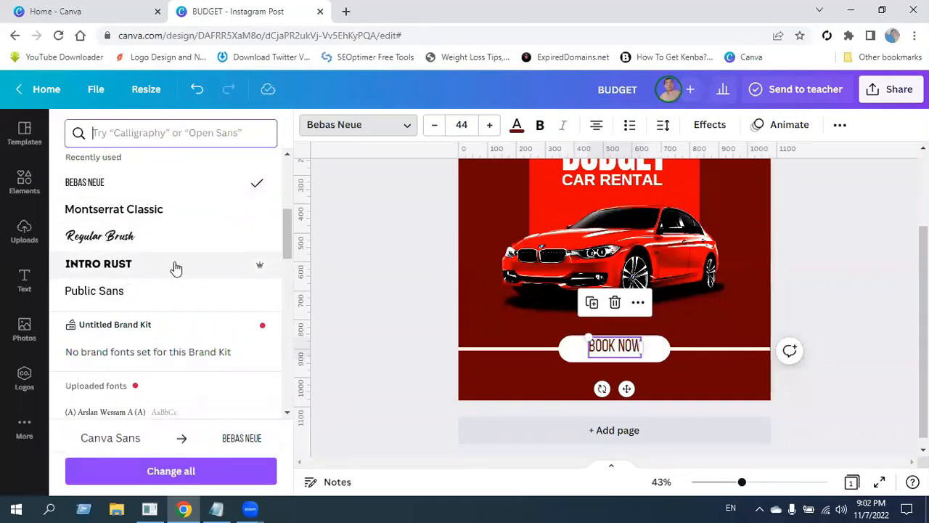
scroll(174, 266, "down", 3)
left_click(149, 260)
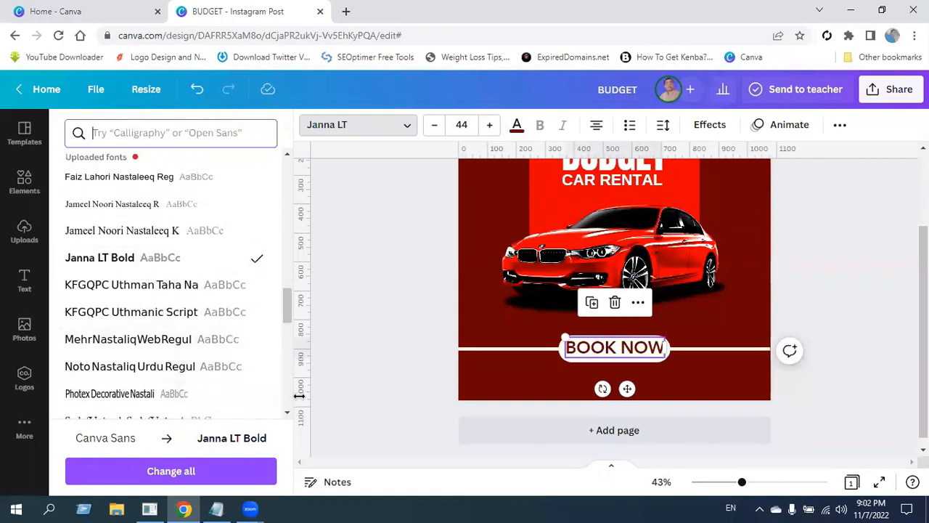
left_click_drag(287, 303, 286, 367)
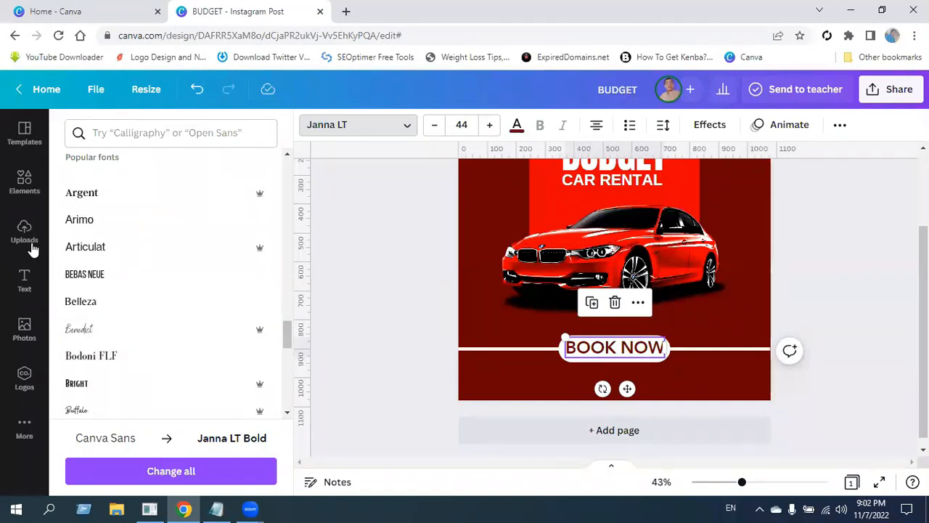
left_click(64, 220)
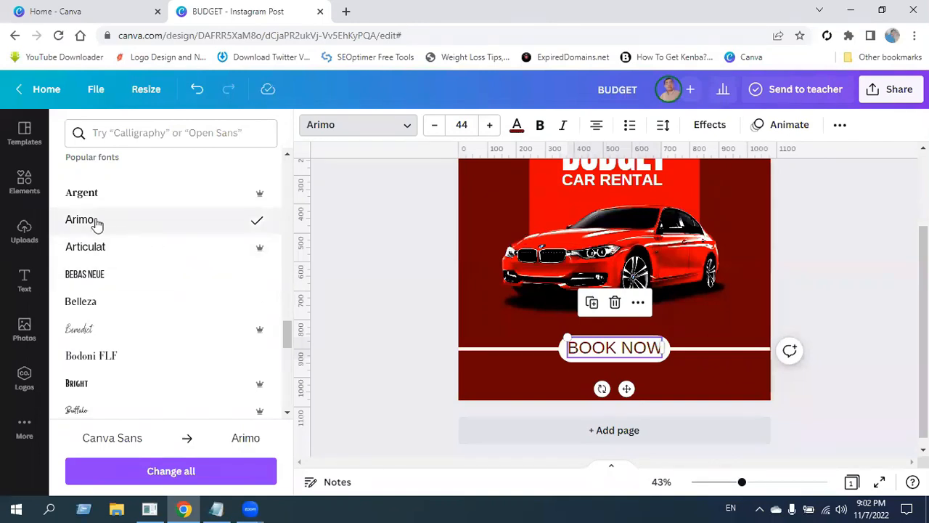
left_click(415, 288)
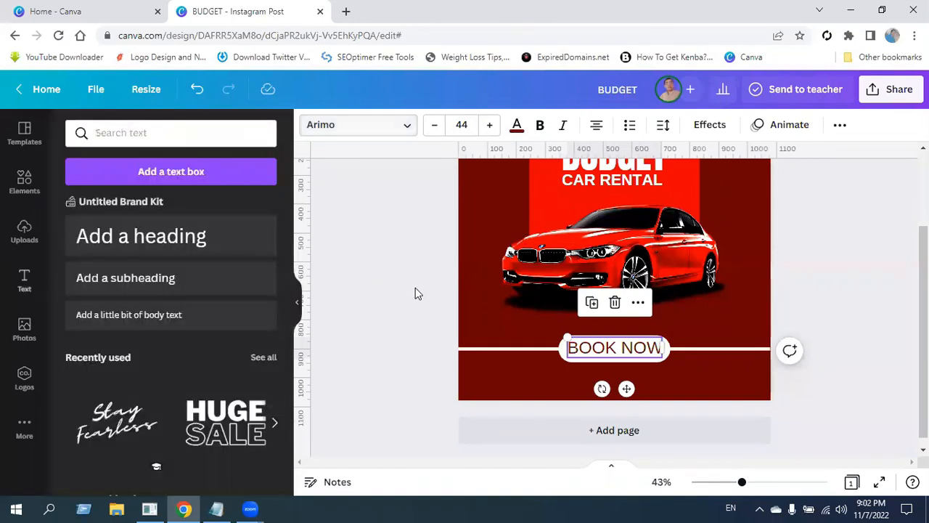
left_click(541, 127)
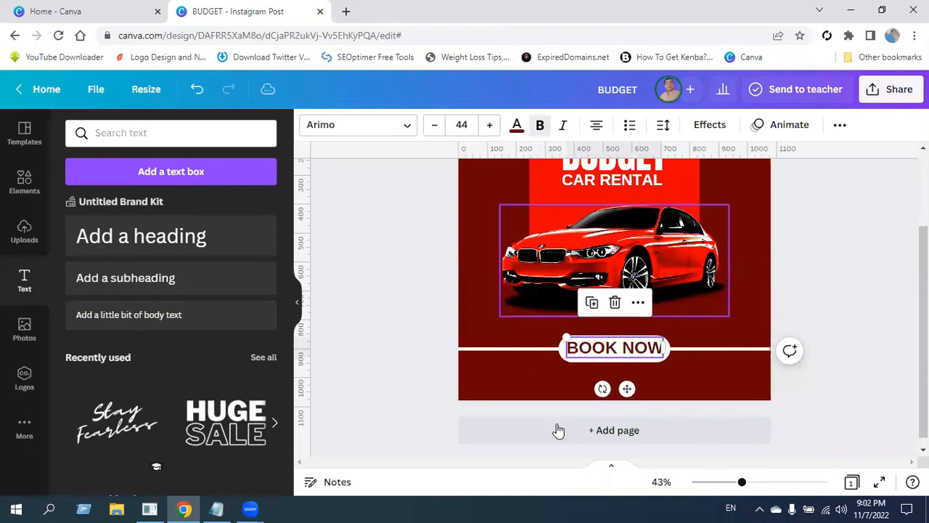
Step: Reduce the BOOK NOW text to size 40 and nudge it down to centre it in the white button
left_click(434, 125)
left_click(434, 126)
left_click(434, 126)
left_click(434, 126)
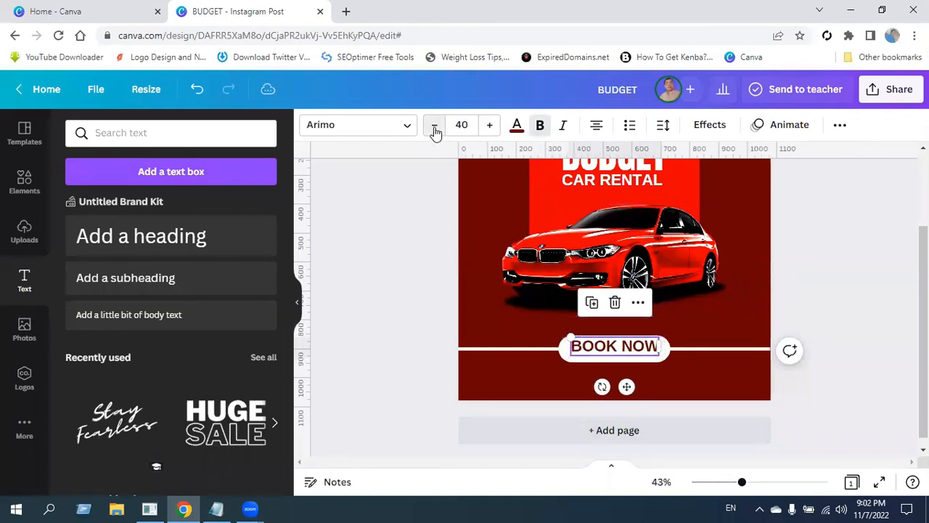
left_click_drag(627, 384, 626, 387)
left_click(841, 363)
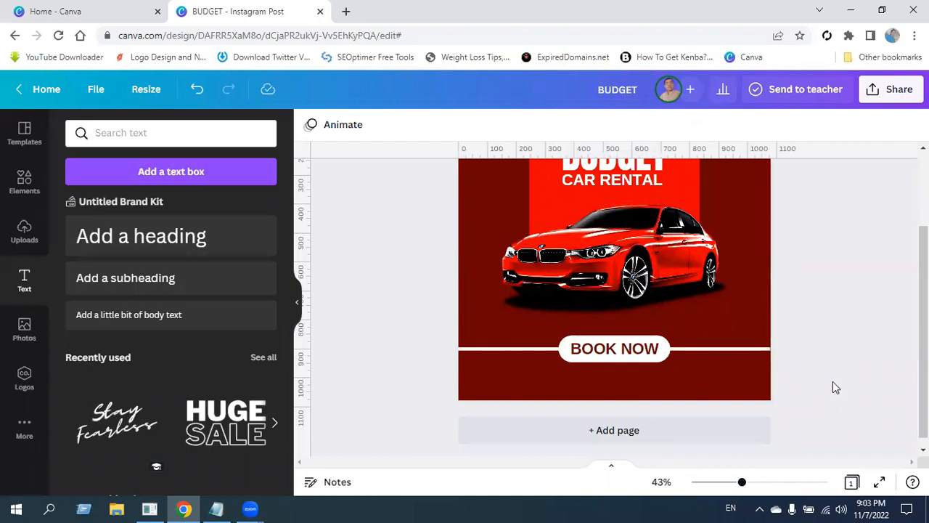
Step: Select the white line, button and BOOK NOW text together and move them up slightly
left_click_drag(428, 319, 806, 379)
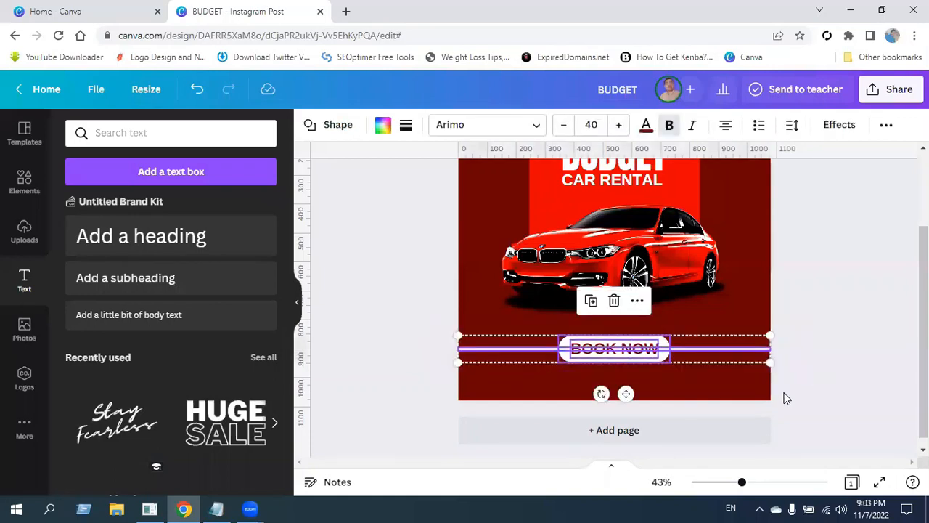
left_click_drag(626, 393, 628, 389)
left_click(853, 374)
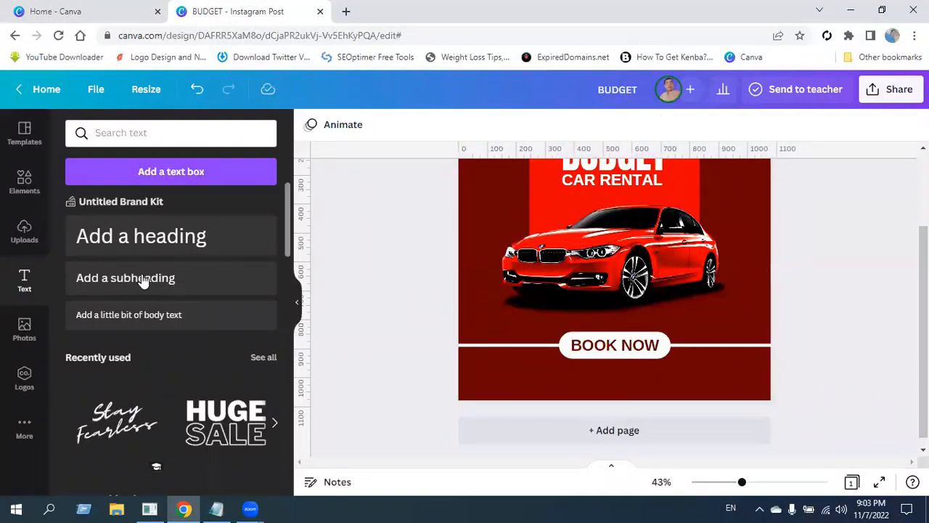
Step: Search the elements for "GLOBE", add the outlined globe icon, shrink it and move it below the line, left of centre
left_click(26, 182)
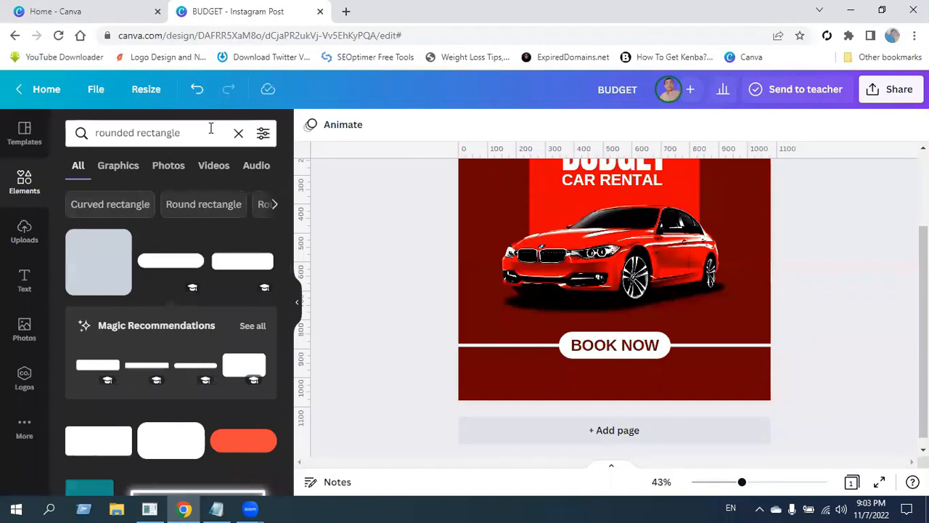
left_click(239, 133)
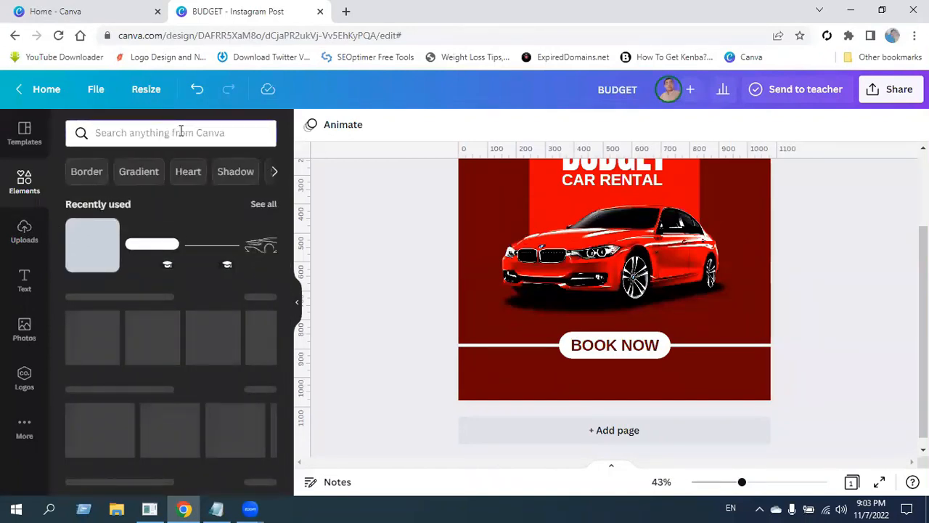
type("GLOBE")
key("Return")
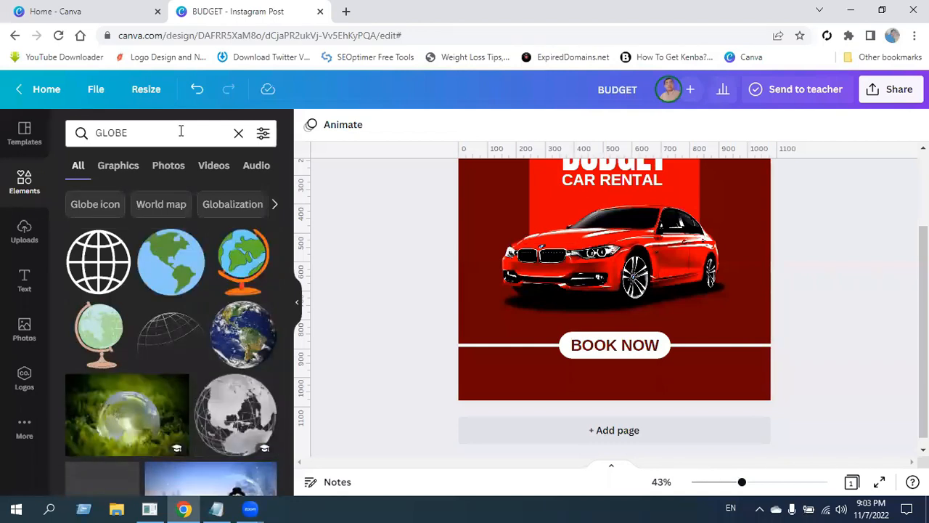
left_click(94, 254)
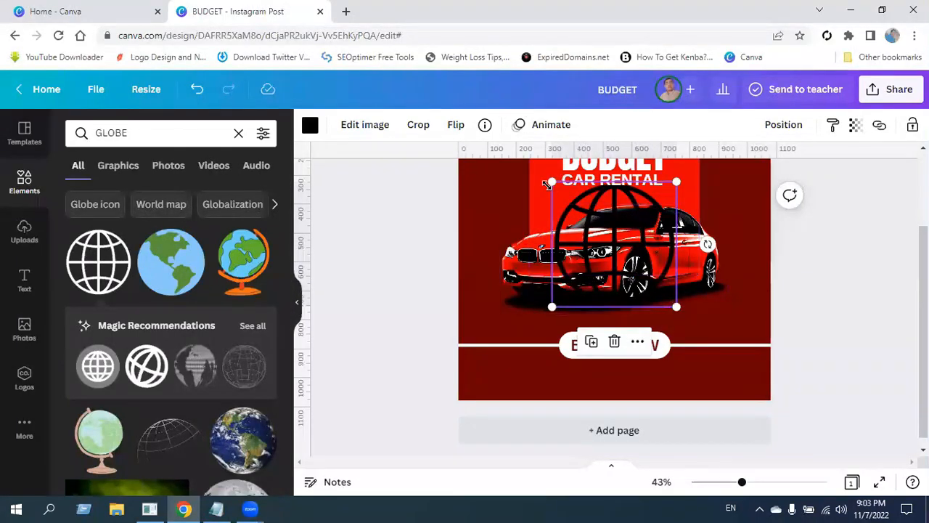
left_click_drag(552, 182, 637, 253)
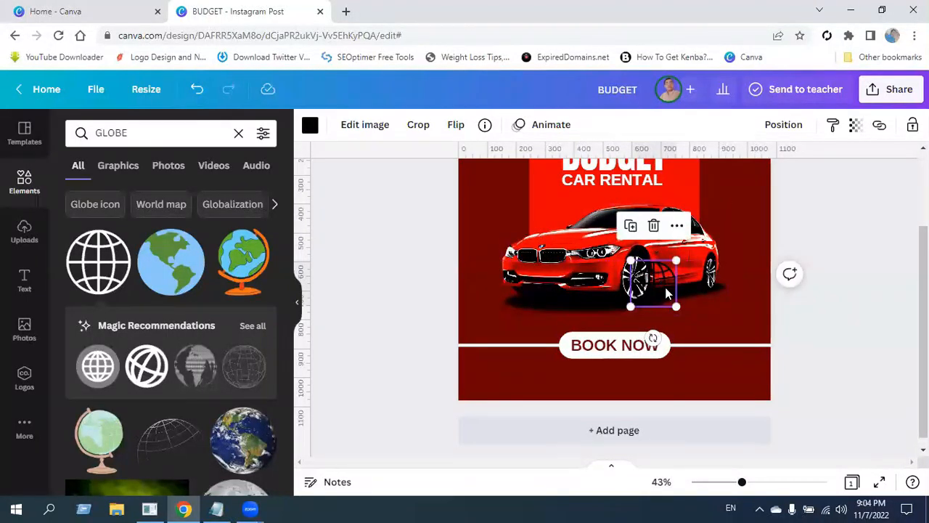
left_click_drag(666, 290, 556, 386)
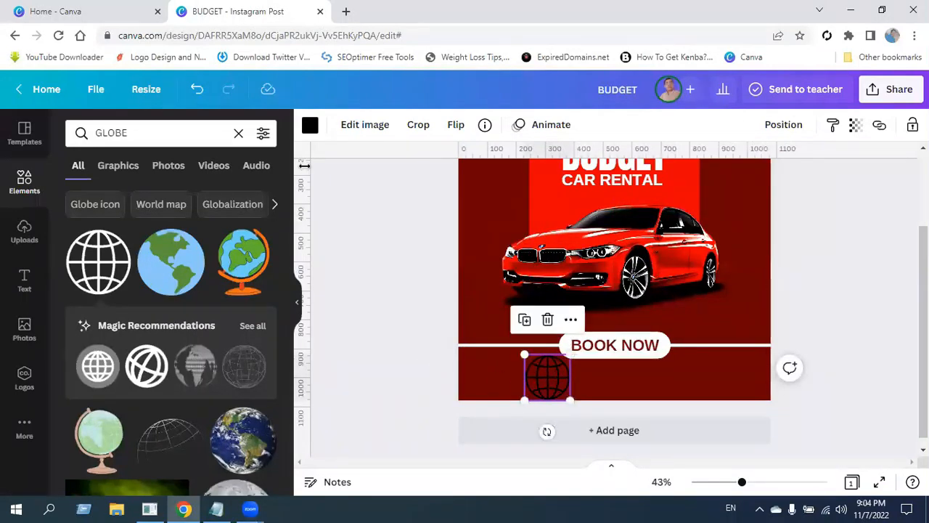
Step: Recolour the globe icon white from the document colours
left_click(310, 126)
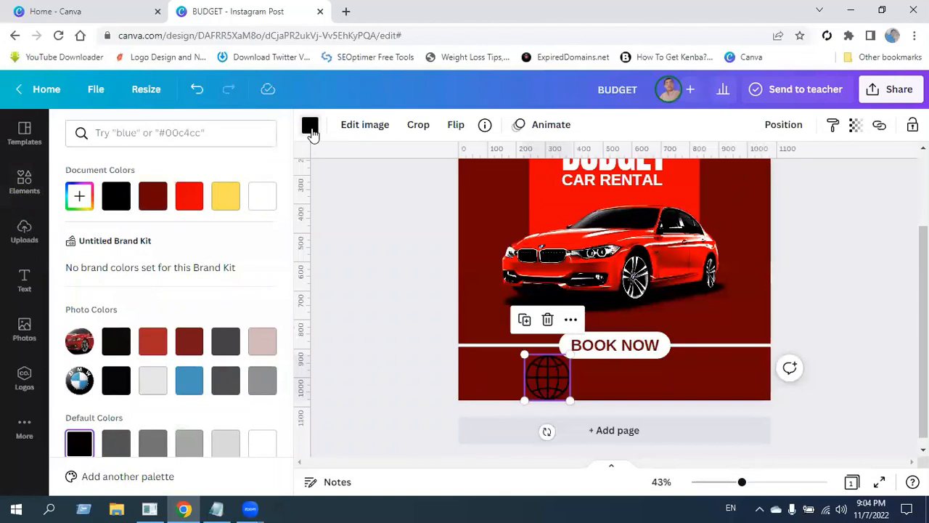
left_click(263, 207)
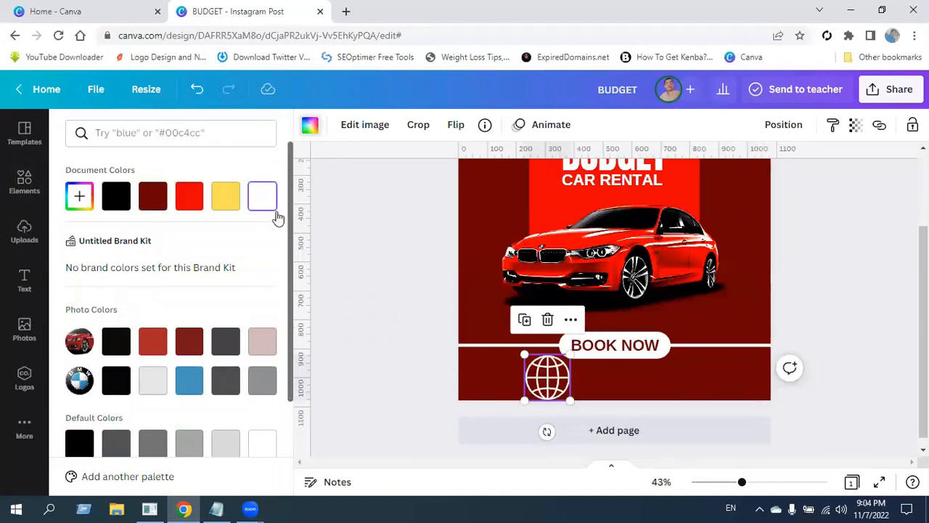
left_click(372, 245)
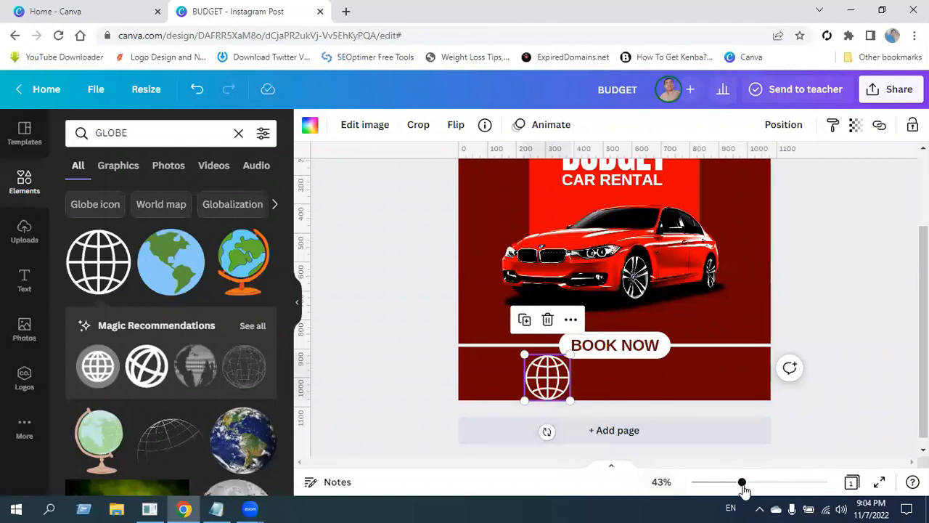
Step: Shrink the globe icon to a small symbol and place it just below the left end of the BOOK NOW button
left_click_drag(742, 483, 780, 483)
scroll(508, 327, "down", 4)
left_click_drag(433, 326, 472, 351)
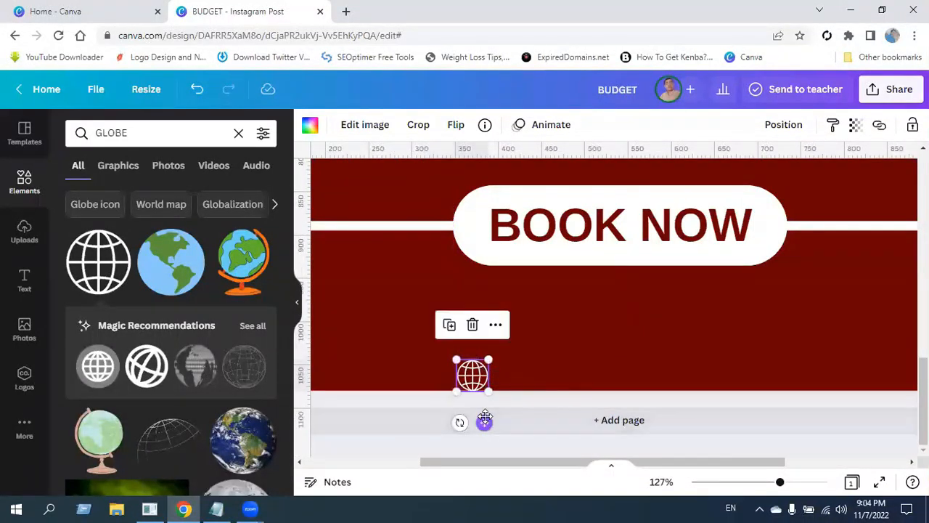
left_click_drag(485, 423, 467, 362)
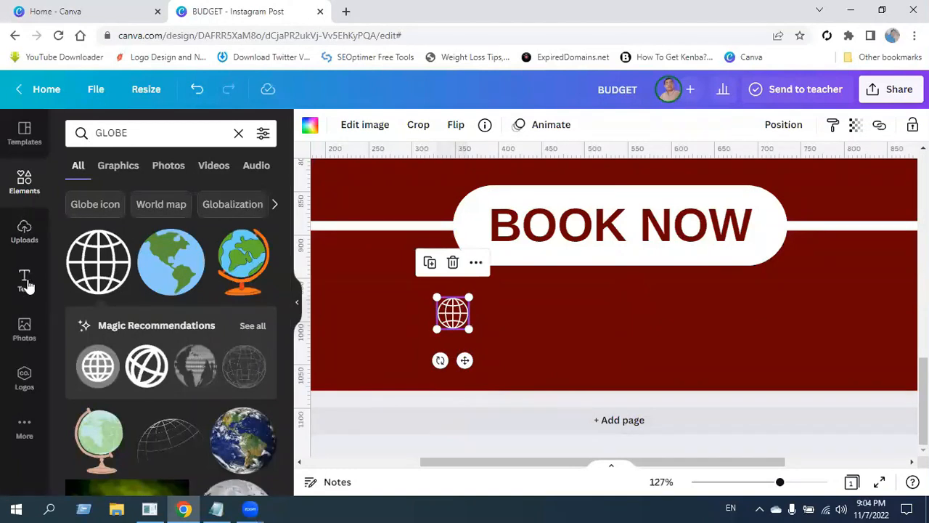
left_click(24, 282)
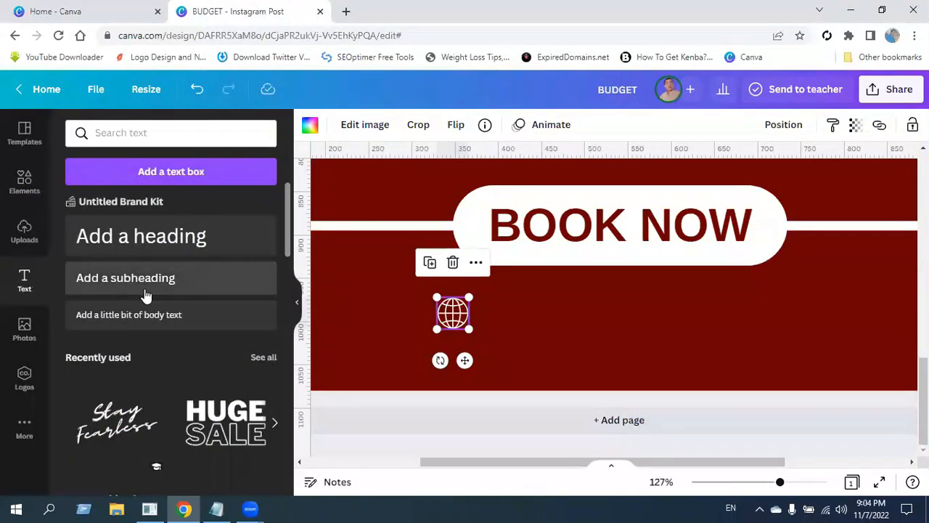
left_click(194, 318)
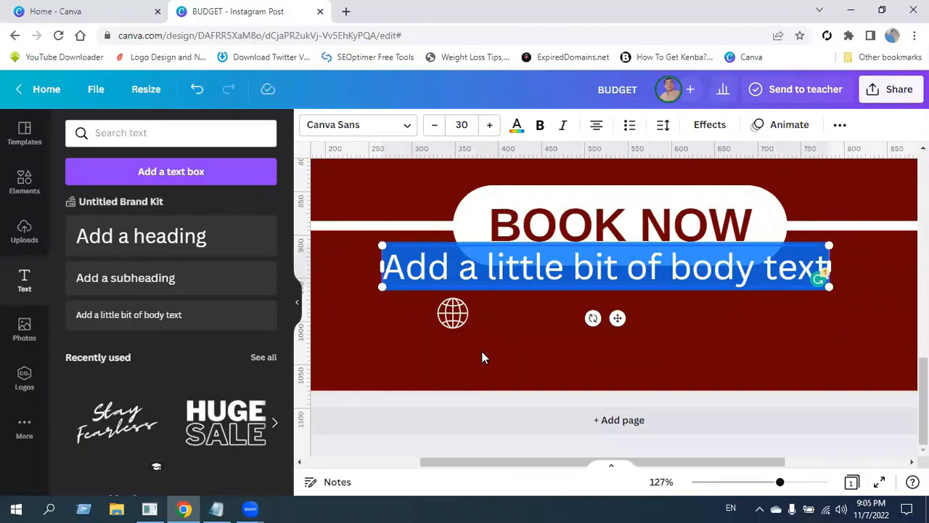
type("www")
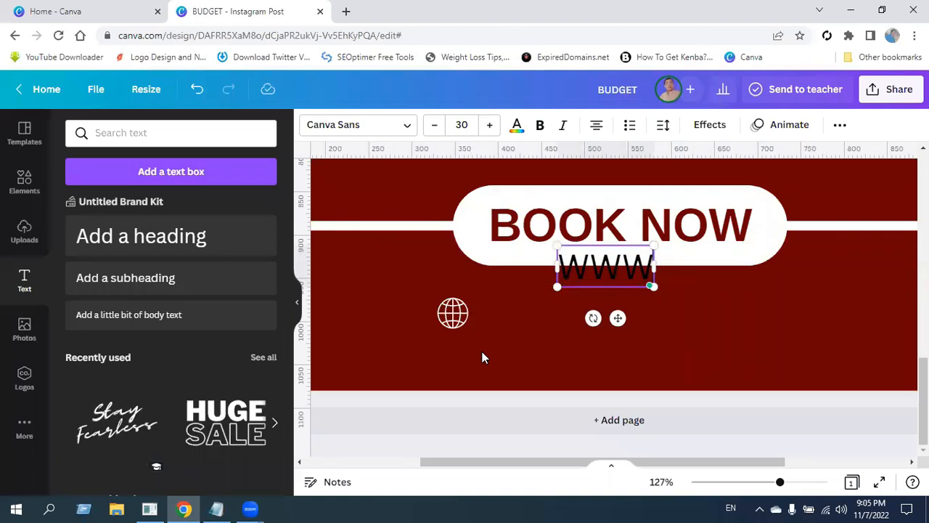
key("BackSpace")
key("BackSpace")
key("BackSpace")
type("sss")
key("BackSpace")
key("BackSpace")
key("BackSpace")
type("www.karachi")
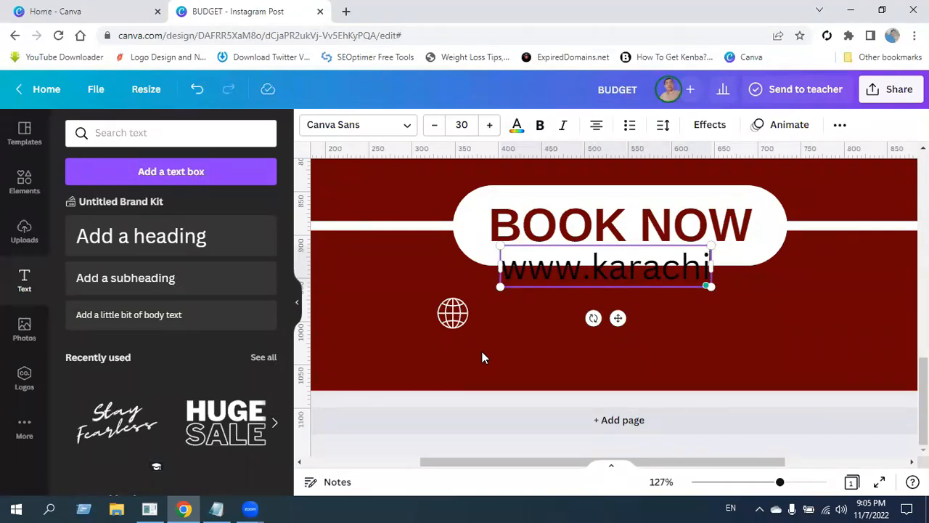
type("cars")
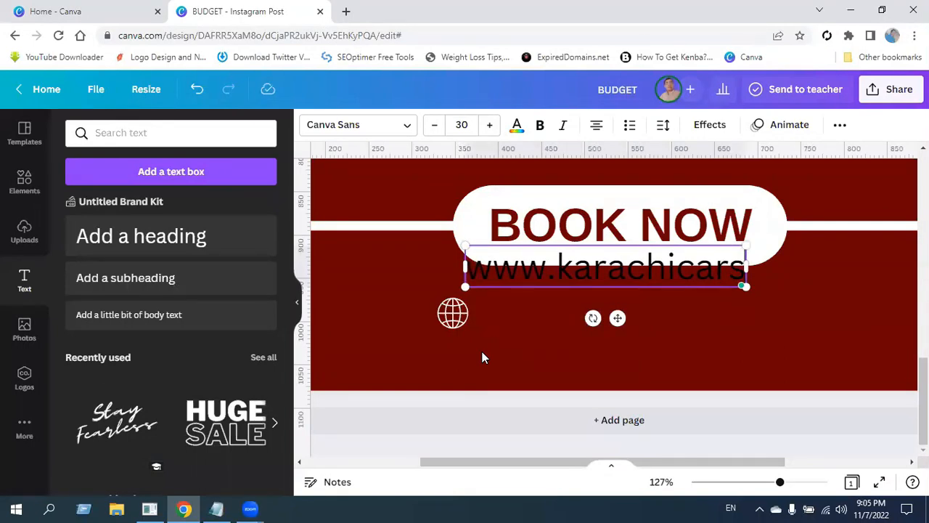
type(".com")
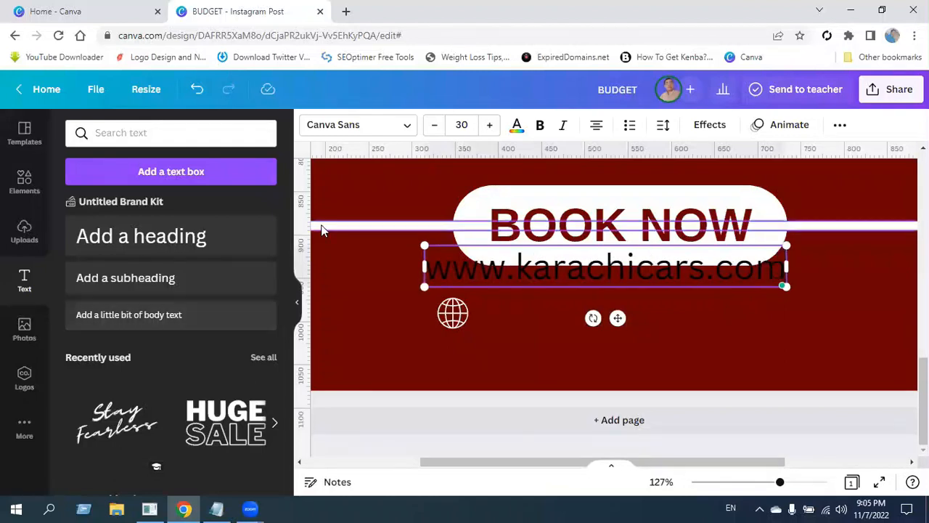
left_click(392, 336)
left_click(468, 273)
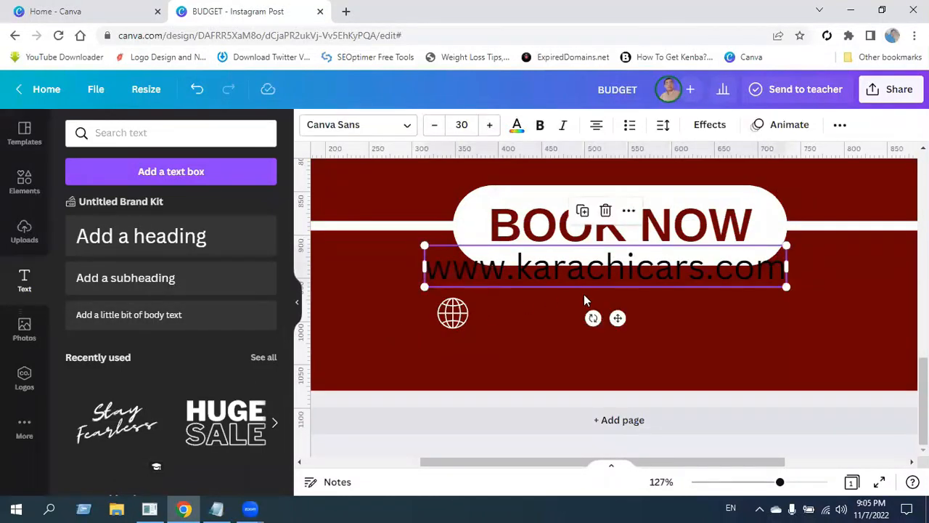
left_click_drag(618, 320, 668, 365)
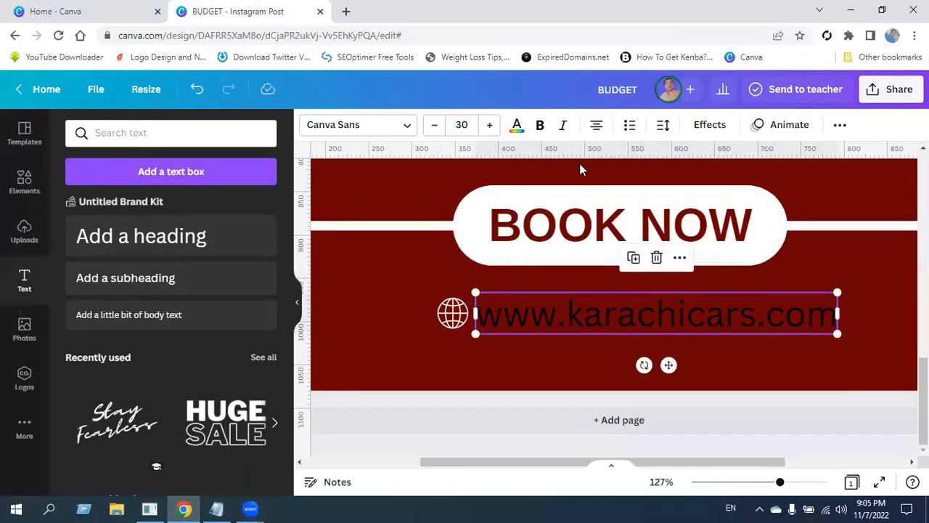
left_click(517, 125)
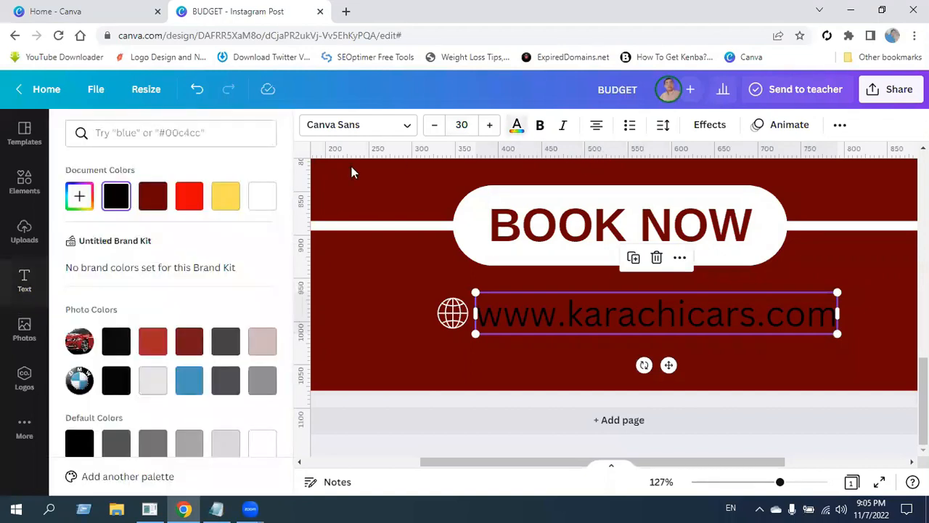
left_click(263, 200)
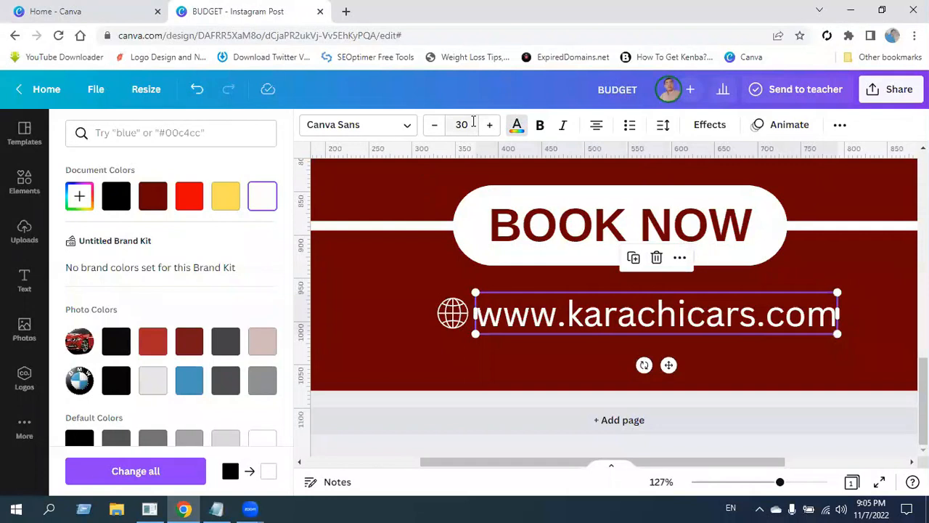
Step: Set the website text's font size to 18 and move it directly beside the globe icon
left_click(450, 129)
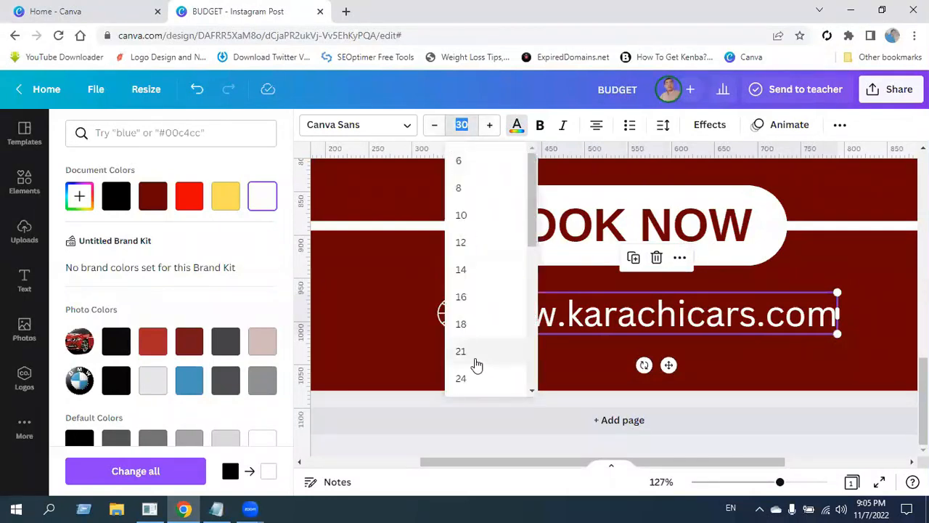
left_click(468, 330)
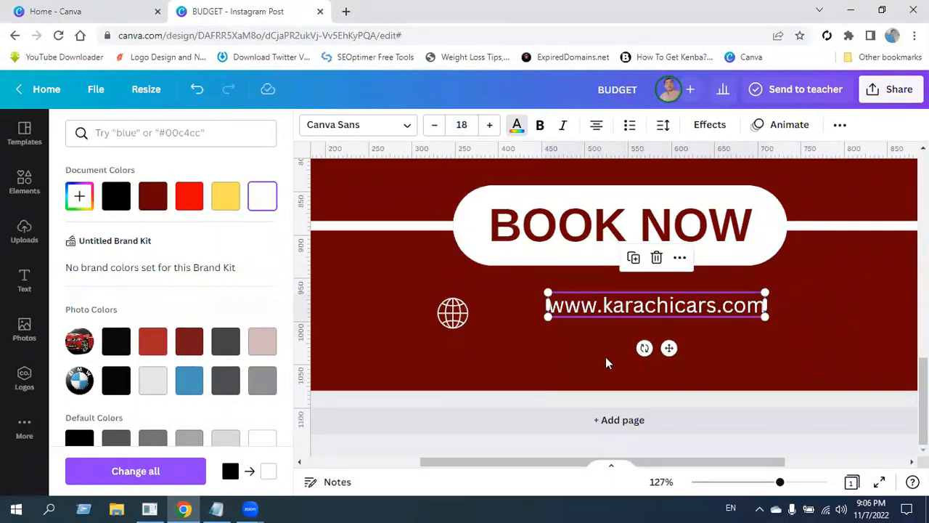
left_click_drag(667, 348, 595, 355)
Step: Shrink the globe icon to about the height of the website text and nudge it into line just before the text
left_click(457, 317)
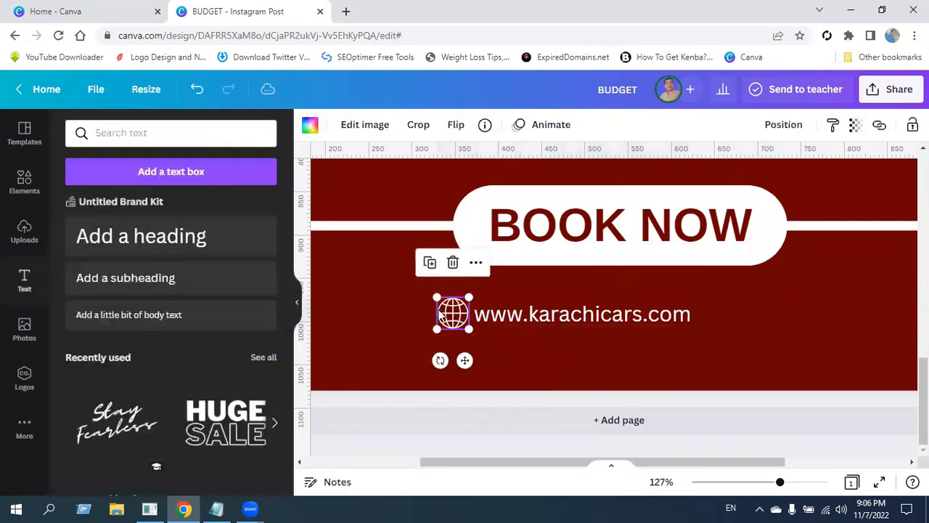
left_click_drag(436, 296, 444, 304)
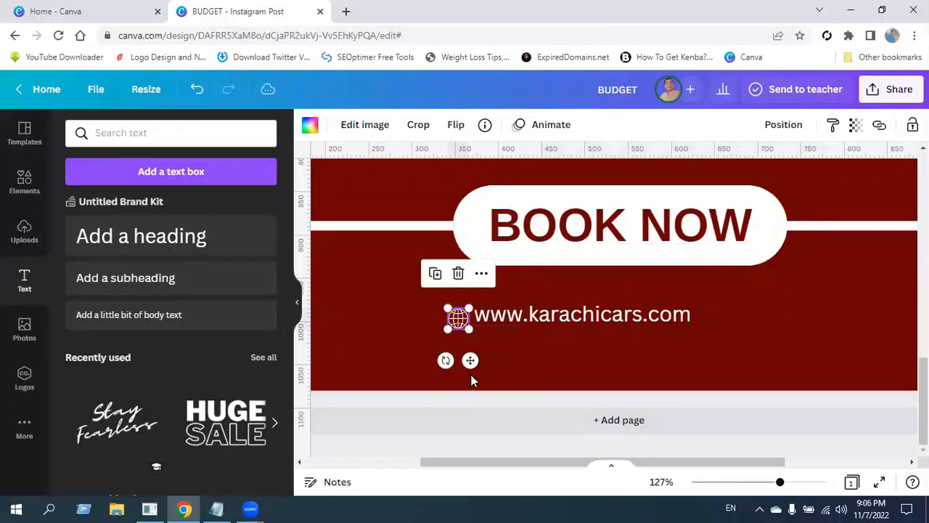
left_click_drag(472, 361, 469, 360)
scroll(480, 436, "down", 3)
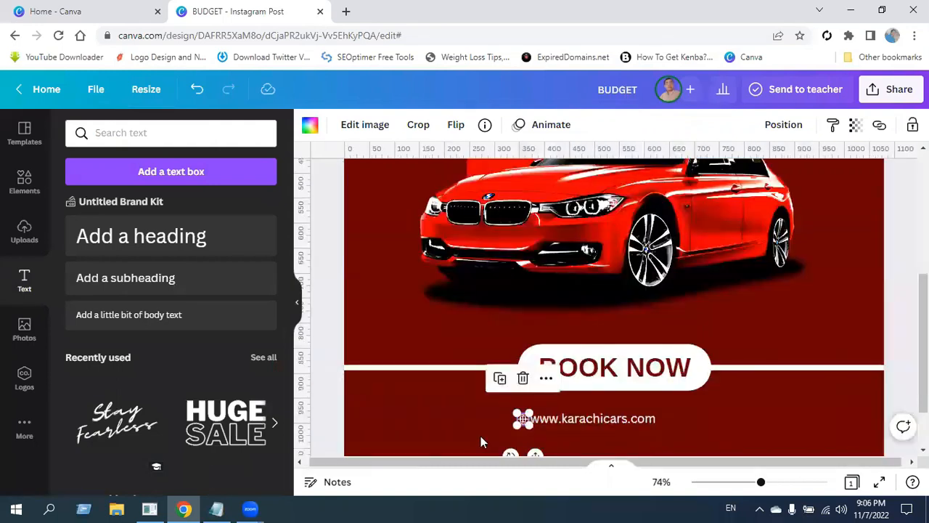
left_click(323, 384)
left_click(522, 419)
left_click(440, 433)
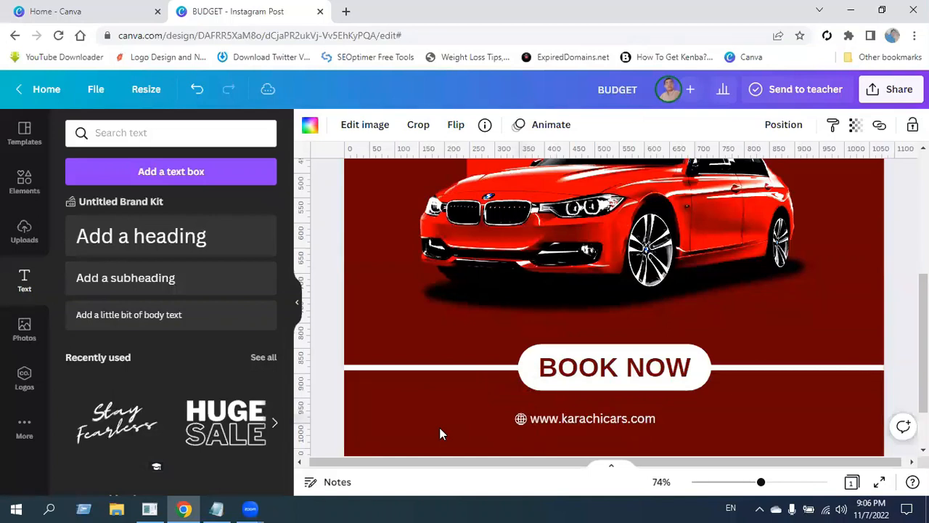
key("Left")
key("Right")
left_click(326, 355)
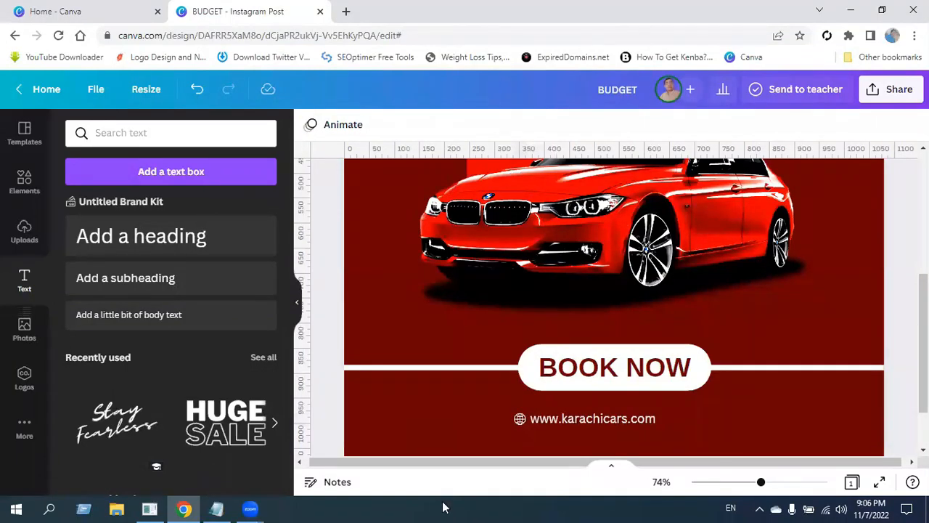
Step: Duplicate the website text and place the copy on the same line, to the right of the original
left_click(610, 419)
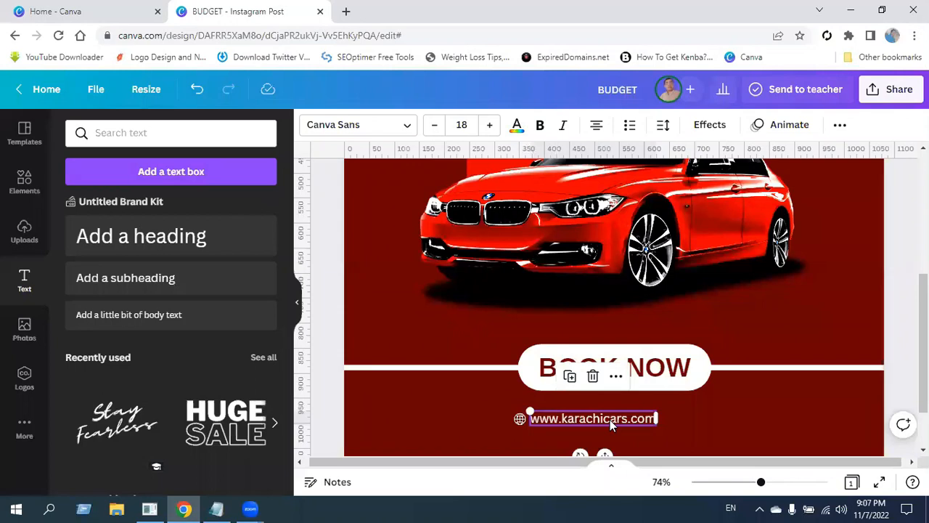
left_click(570, 377)
left_click_drag(694, 437, 838, 433)
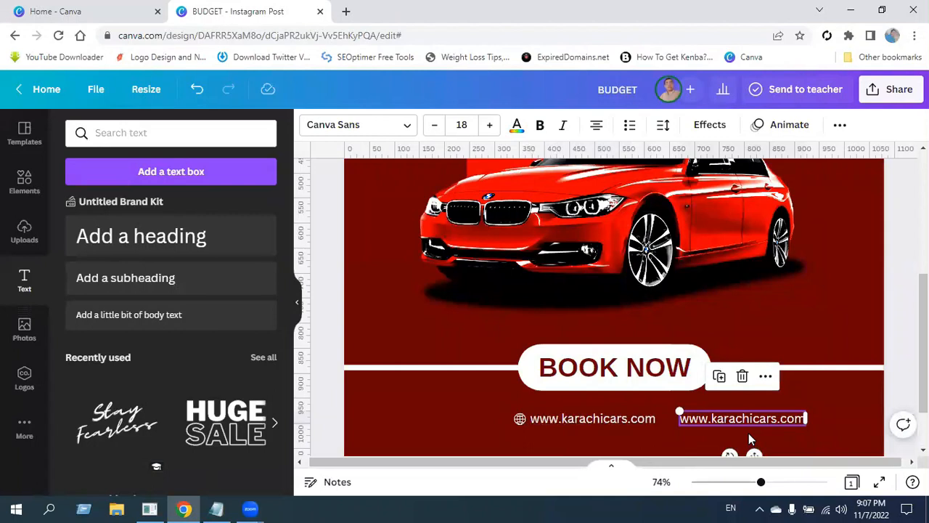
Step: Replace the copied website text with the company's phone number
double_click(783, 419)
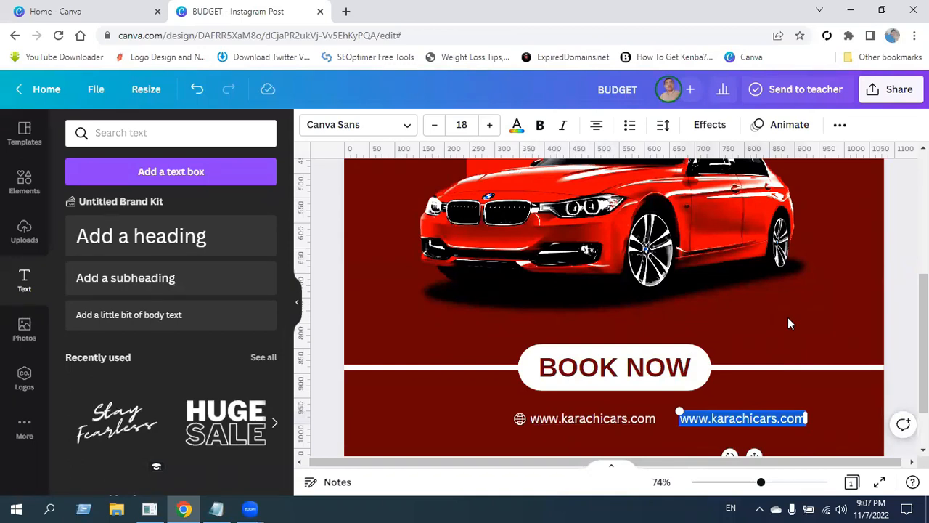
key("ctrl+v")
scroll(788, 324, "down", 1)
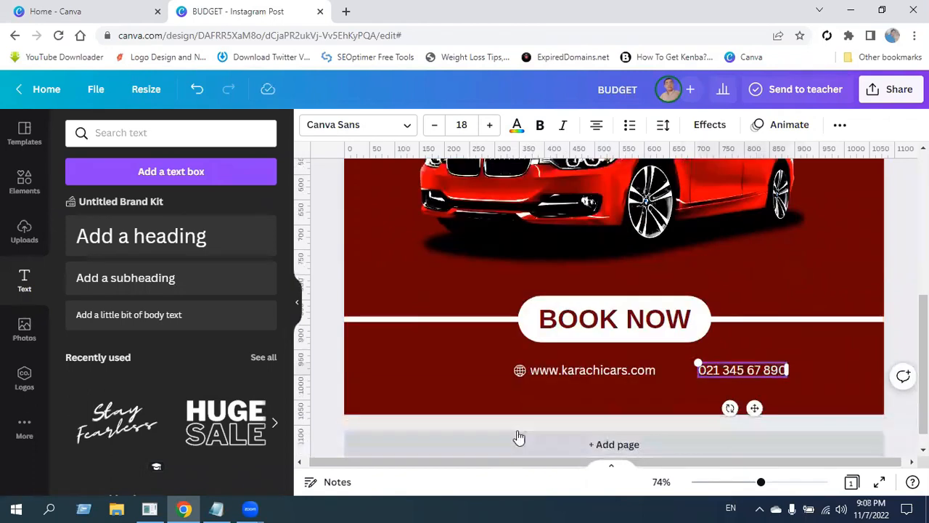
left_click(325, 386)
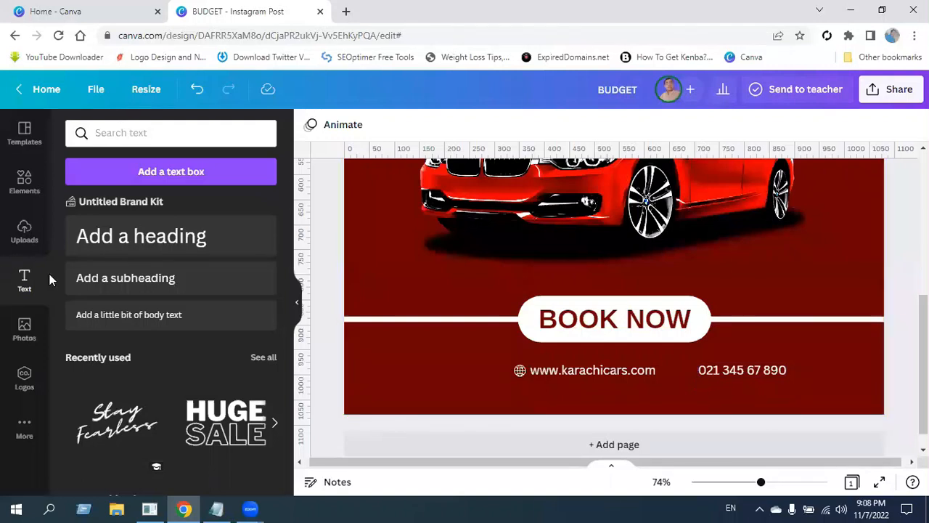
Step: Search the elements for "phone icon", add the round ringing-handset icon and place it at reduced size between the website and phone number
left_click(24, 180)
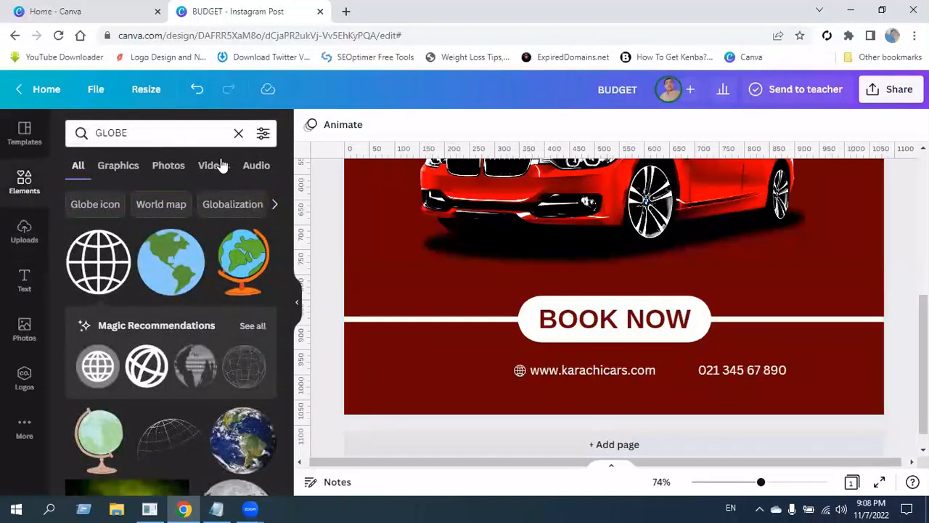
left_click(239, 133)
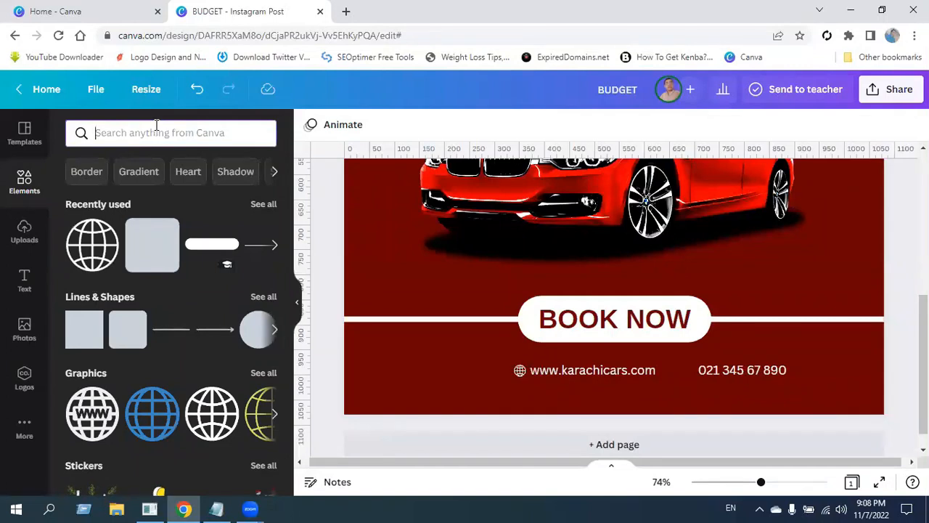
type("phone icon")
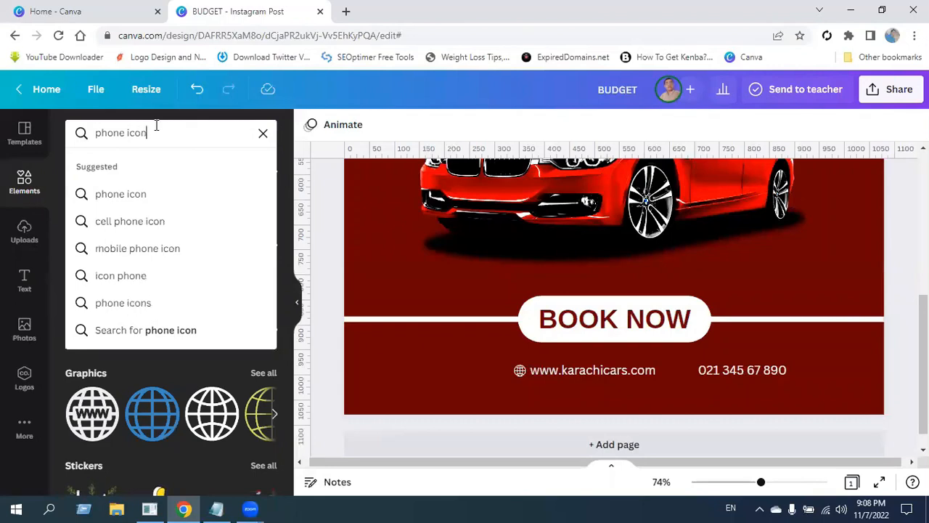
key("Return")
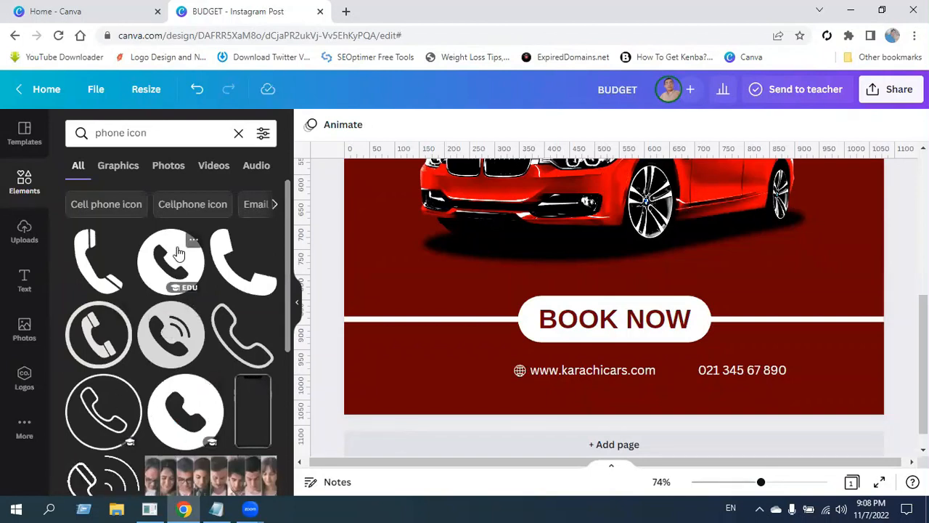
left_click(174, 328)
left_click_drag(505, 252, 615, 218)
left_click_drag(662, 190, 694, 357)
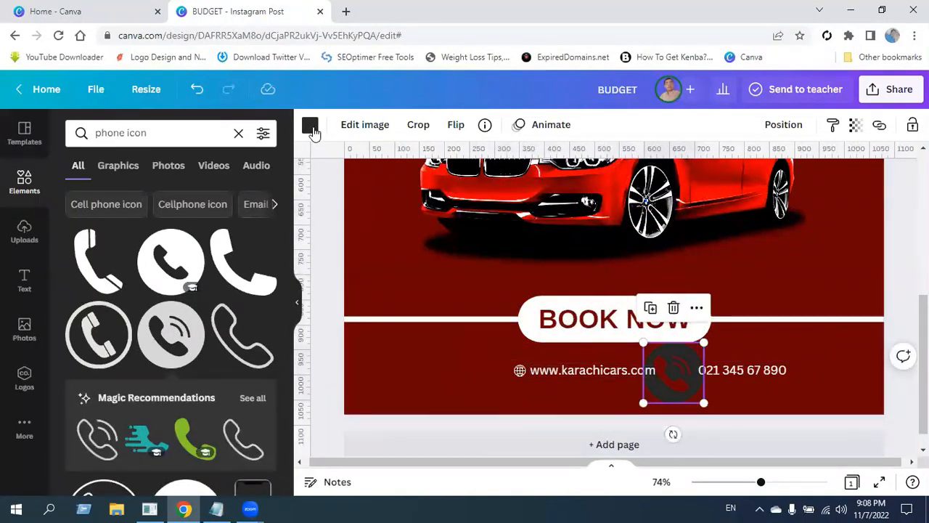
Step: Recolour the phone icon white from the default colours
left_click(310, 126)
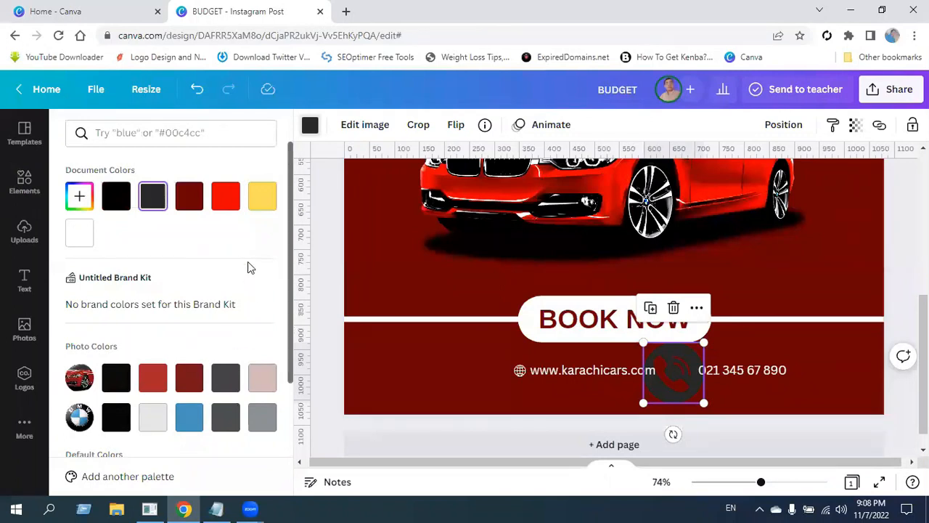
scroll(247, 320, "down", 2)
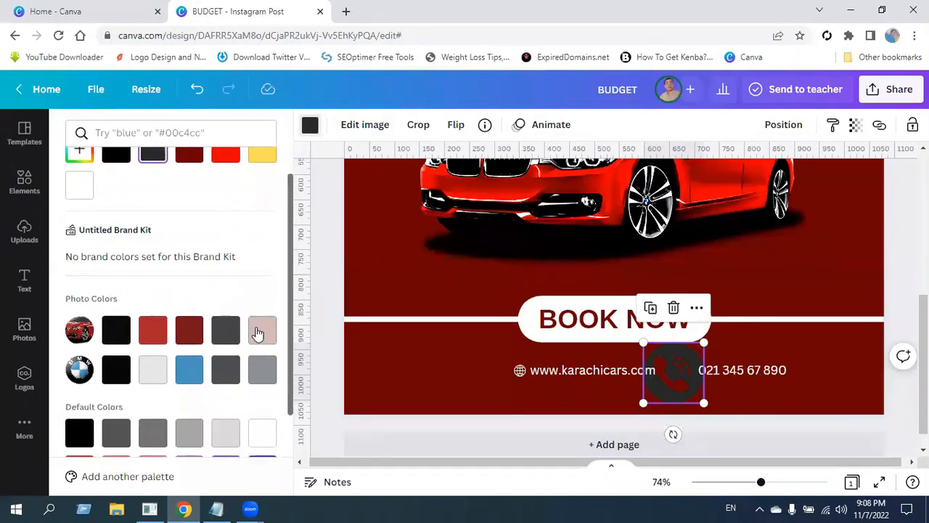
scroll(221, 421, "down", 1)
left_click(262, 366)
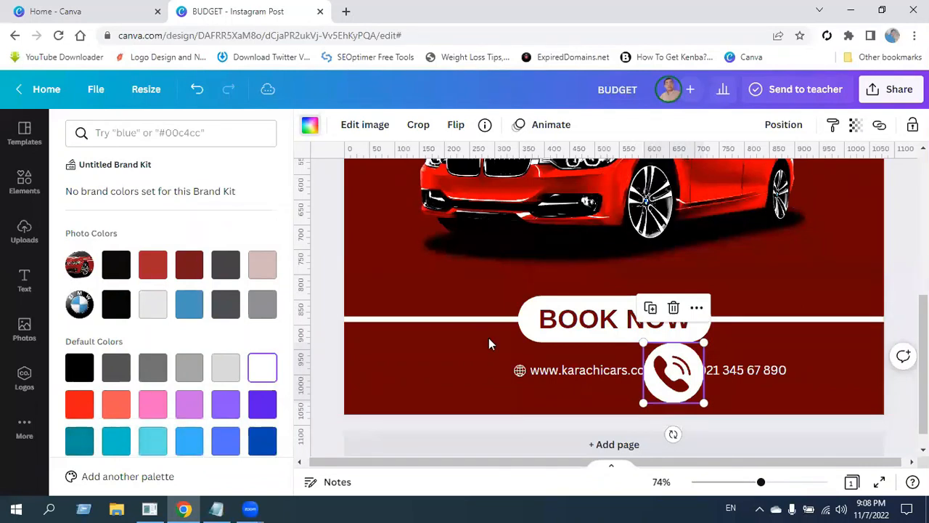
Step: Shrink the phone icon to slightly taller than the phone number and place it directly before the number
scroll(637, 423, "up", 5, "ctrl")
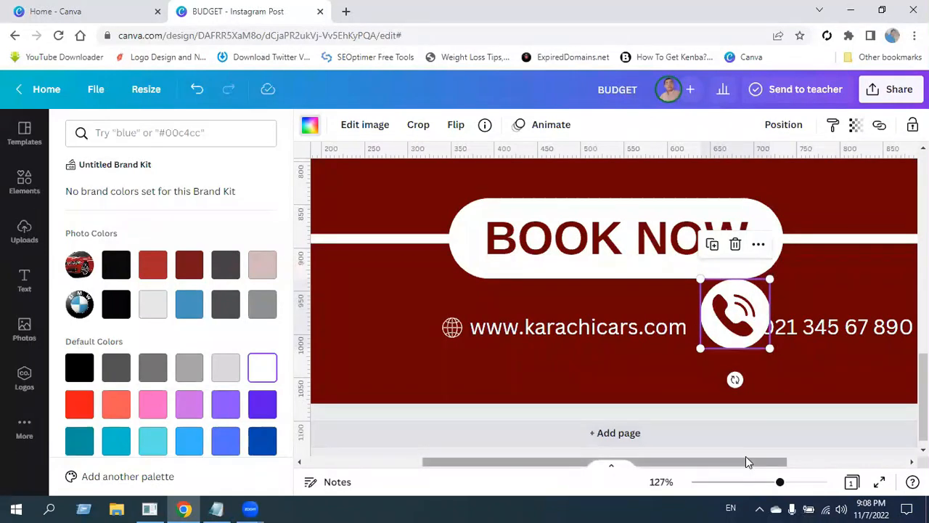
left_click_drag(749, 466, 832, 468)
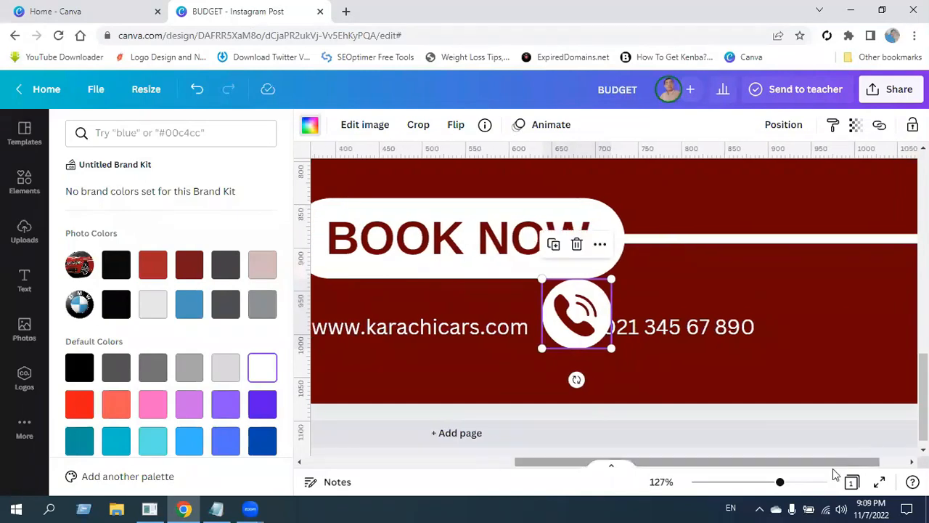
left_click_drag(784, 485, 793, 487)
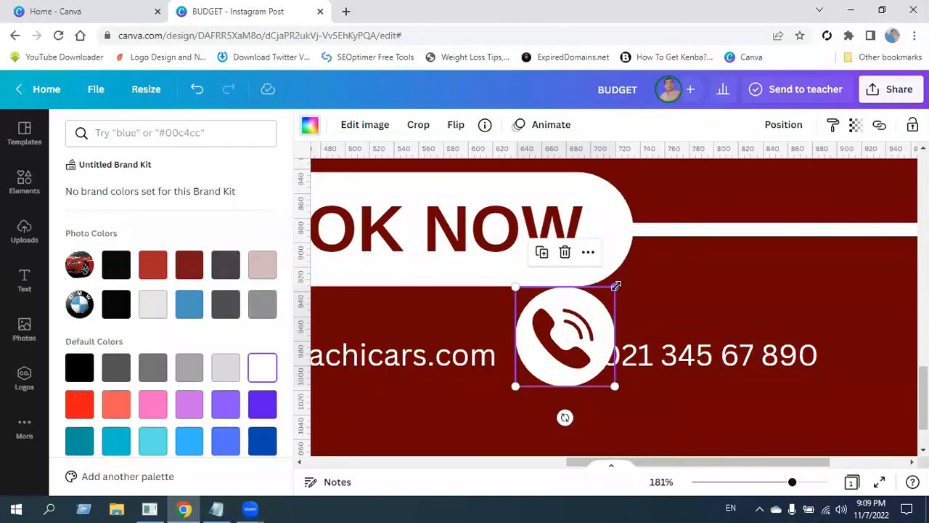
left_click_drag(614, 288, 575, 362)
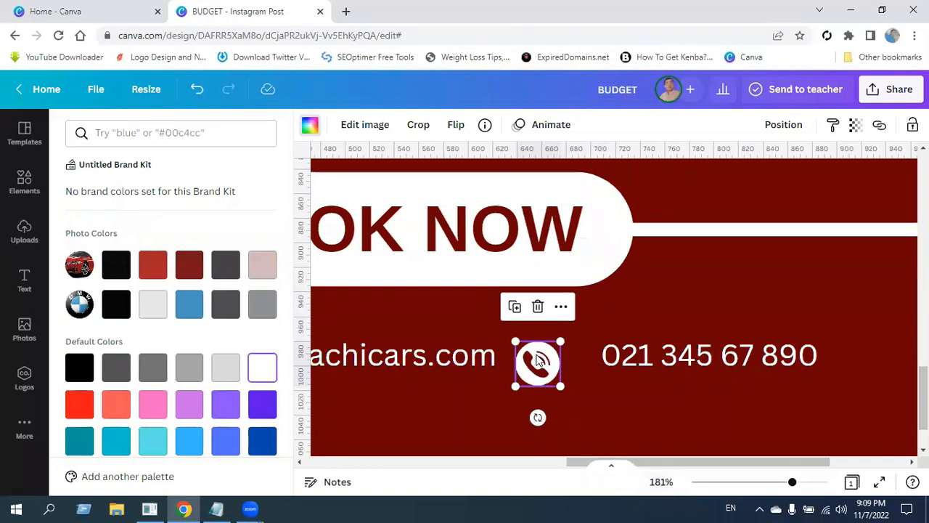
left_click_drag(538, 354, 572, 342)
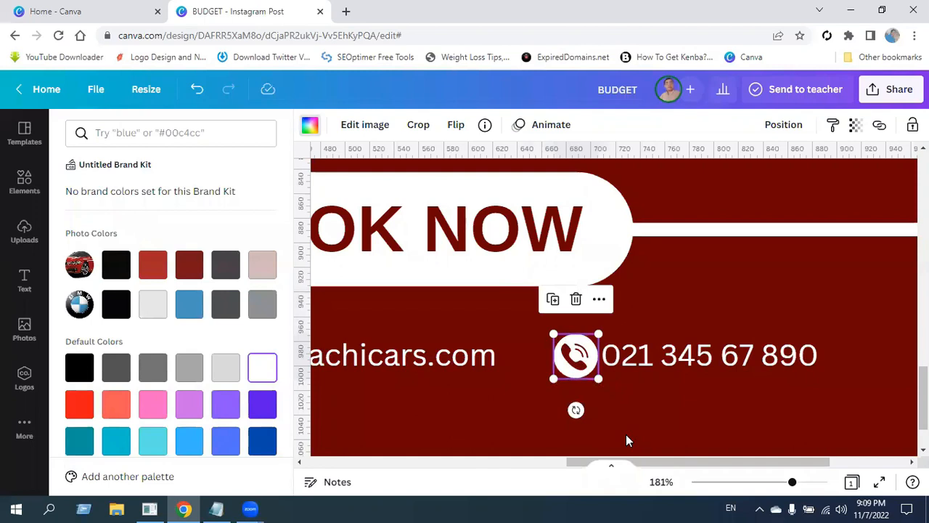
left_click_drag(793, 485, 759, 486)
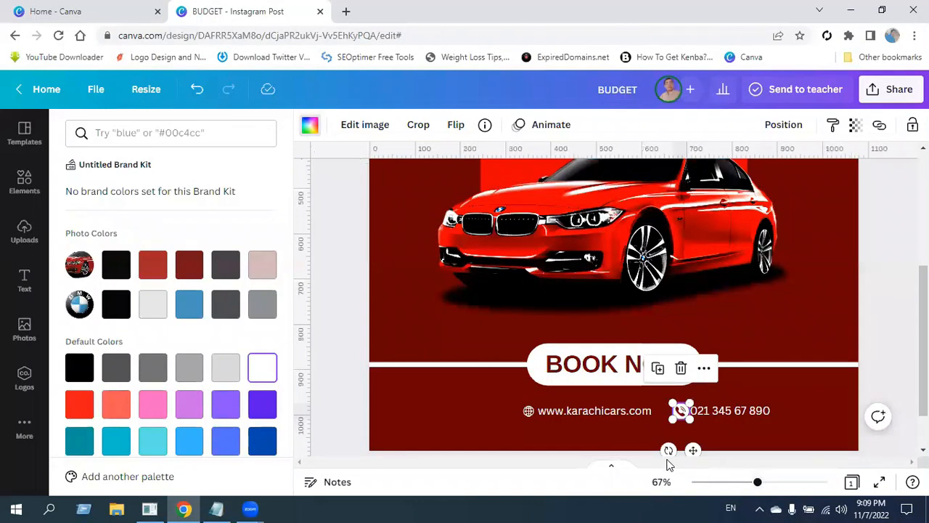
key("Escape")
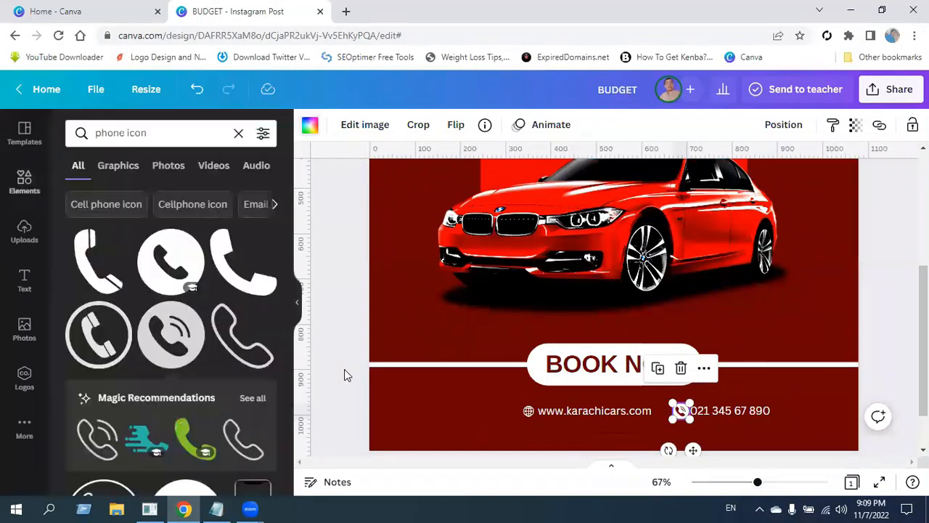
left_click(322, 403)
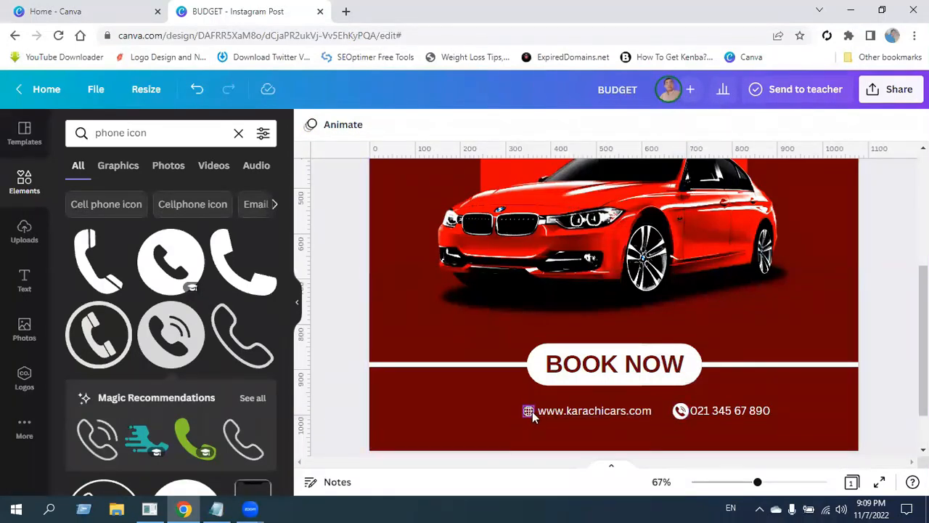
Step: Reduce the phone icon to about 30 by 30 and realign it just before the phone number
left_click(683, 413)
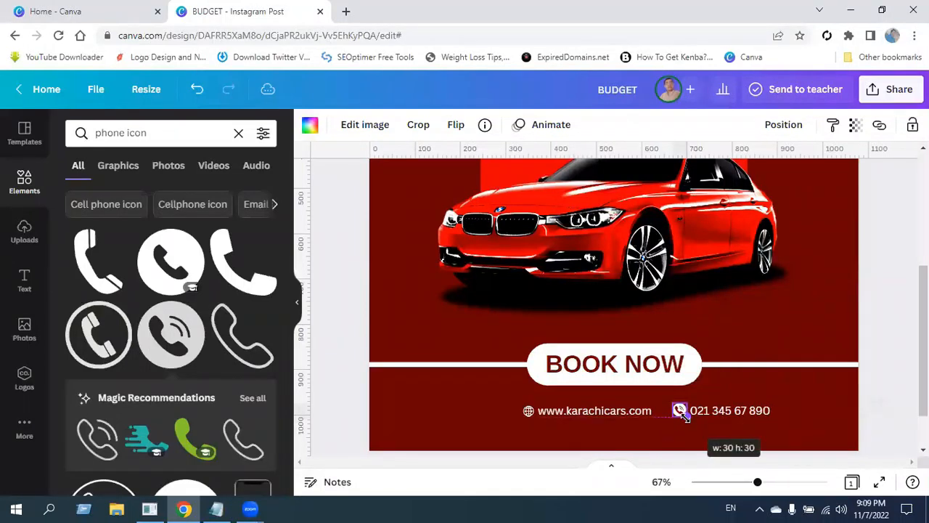
left_click_drag(685, 416, 685, 416)
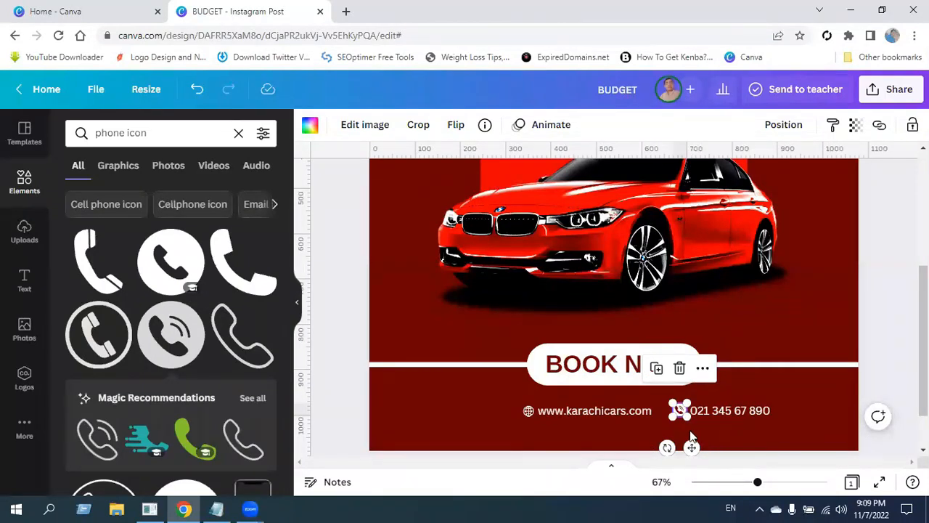
left_click_drag(757, 482, 768, 485)
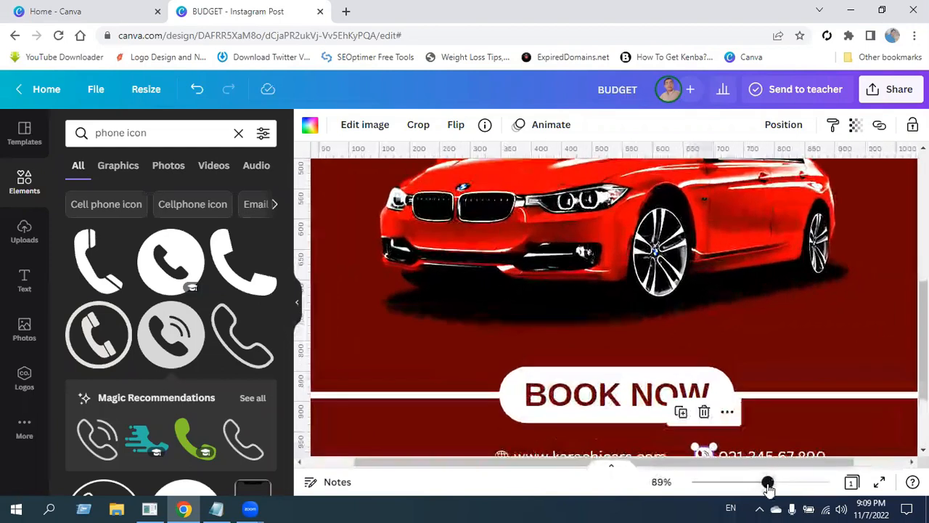
left_click_drag(923, 384, 924, 422)
left_click_drag(766, 481, 780, 483)
left_click_drag(751, 434, 748, 437)
left_click(738, 482)
left_click(849, 317)
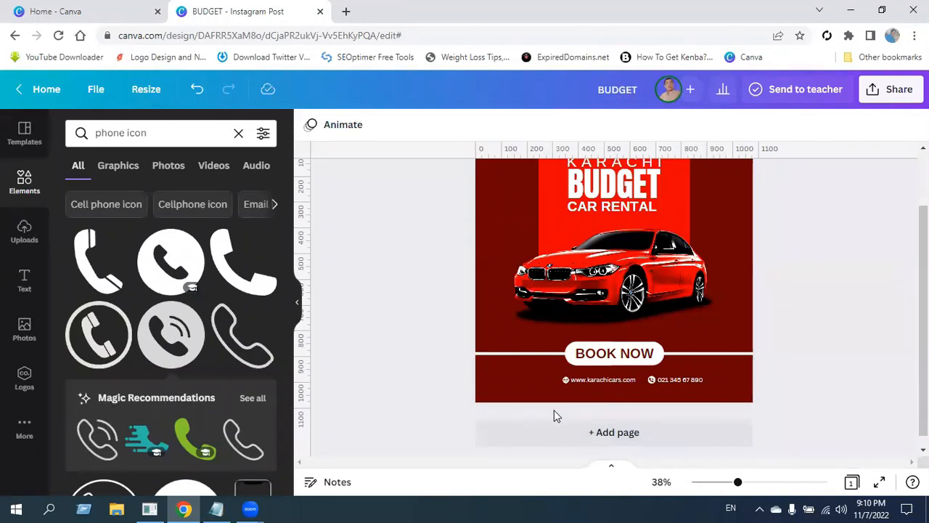
Step: Move the website and phone number together with their icons so the row is centred beneath the BOOK NOW button
left_click(566, 380)
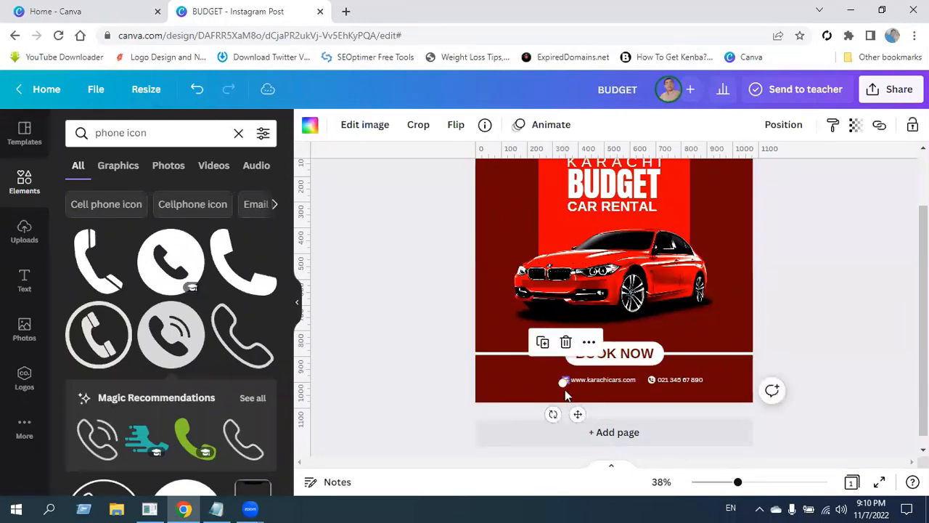
left_click(601, 380)
left_click(668, 379, "shift")
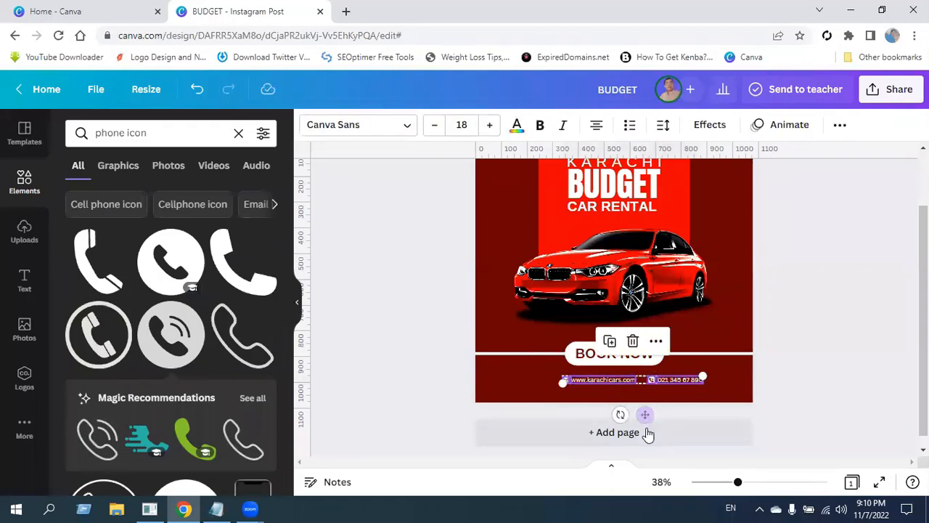
left_click_drag(645, 414, 630, 419)
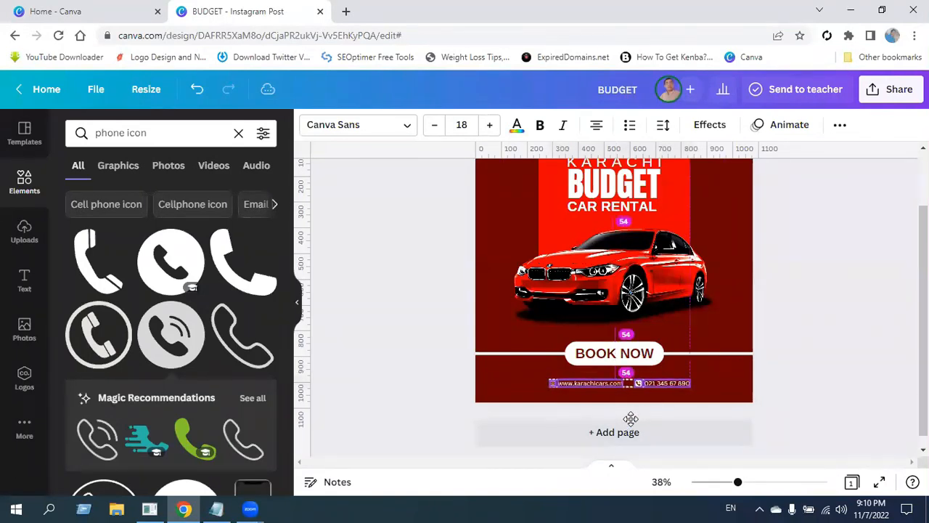
left_click_drag(631, 419, 631, 419)
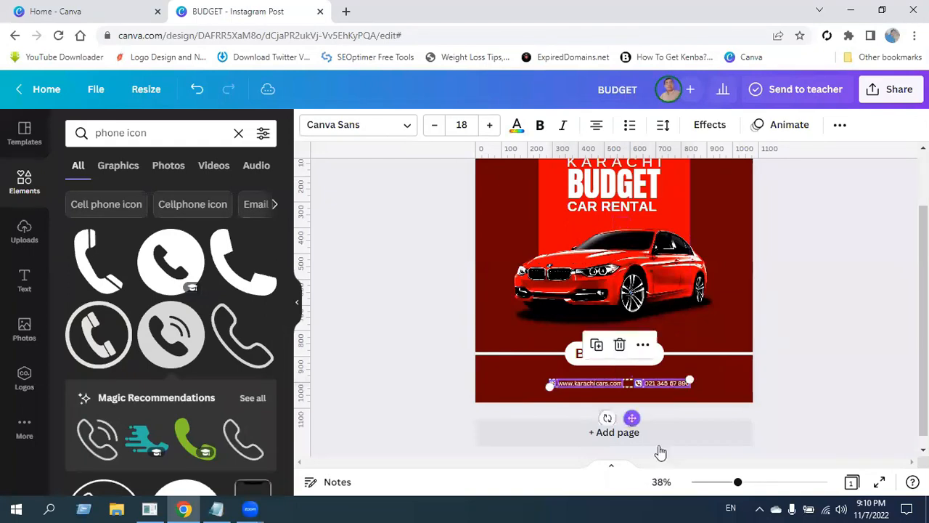
left_click(836, 404)
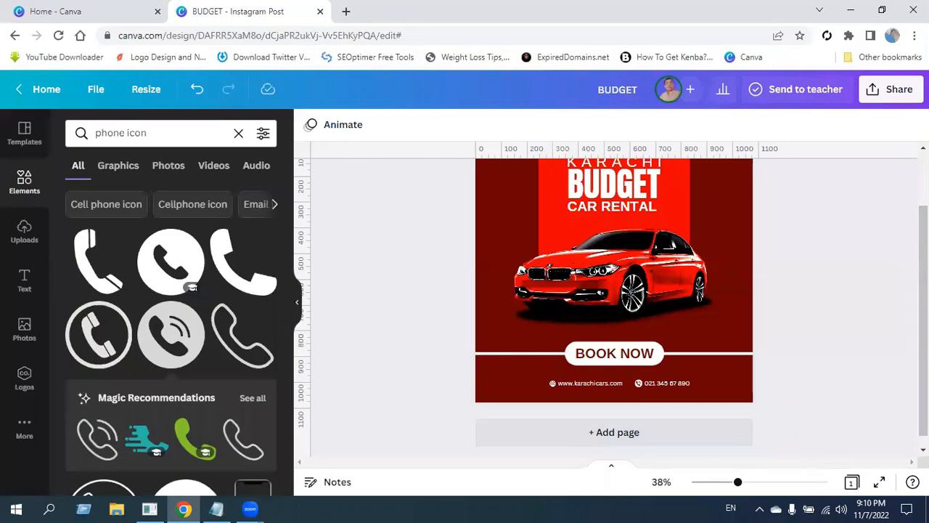
Step: Search the elements for "social icons" and add the pink set of nine social media icons to the post
scroll(614, 305, "up", 2)
scroll(614, 305, "down", 1)
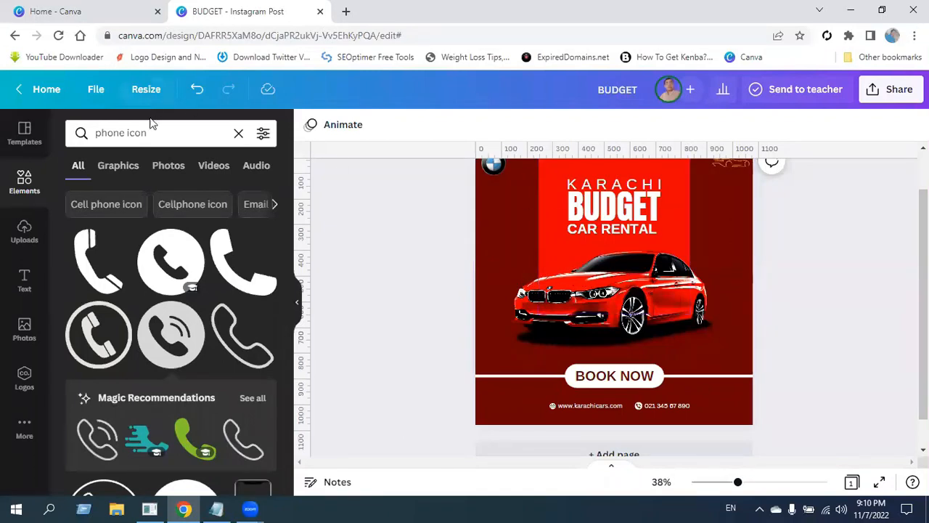
left_click(238, 135)
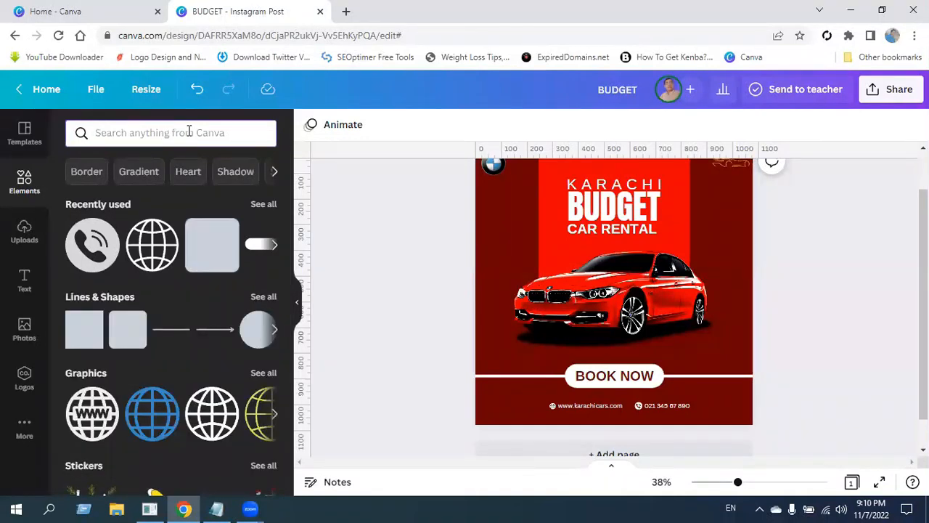
type("social icons")
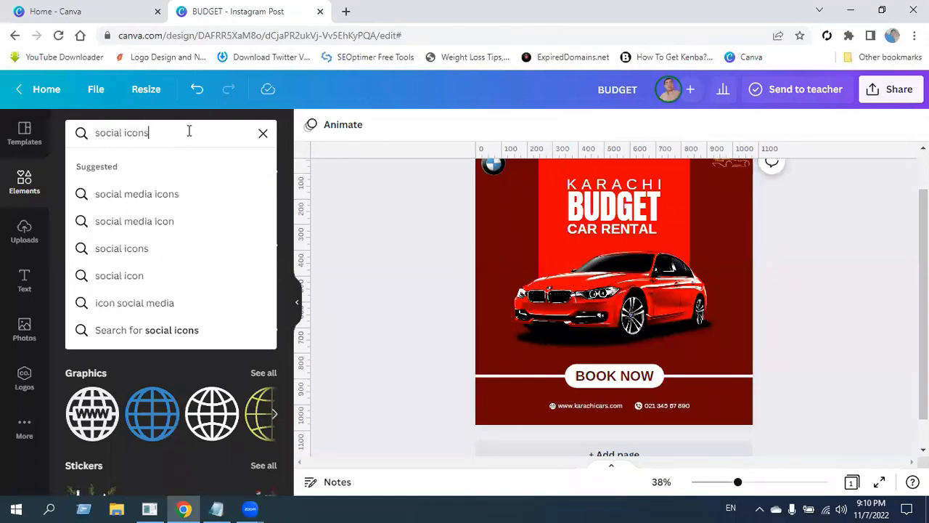
key("Return")
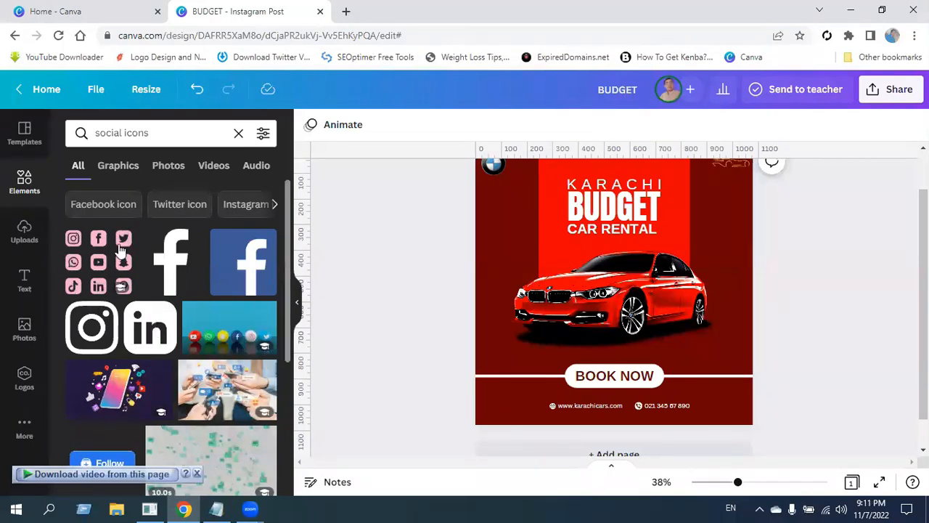
left_click(102, 261)
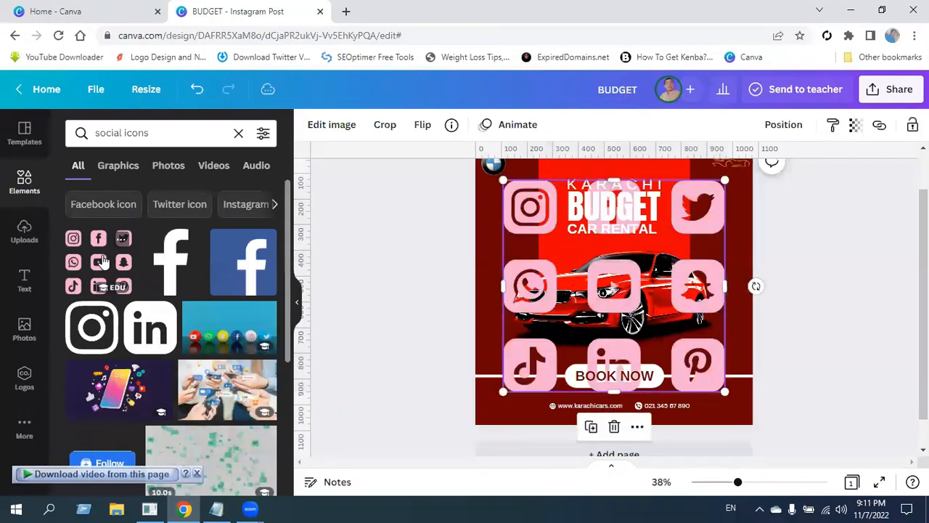
Step: Crop the pink icon set to its Instagram, Facebook and Twitter row and shrink it into the lower-left area beneath the white line
left_click(295, 303)
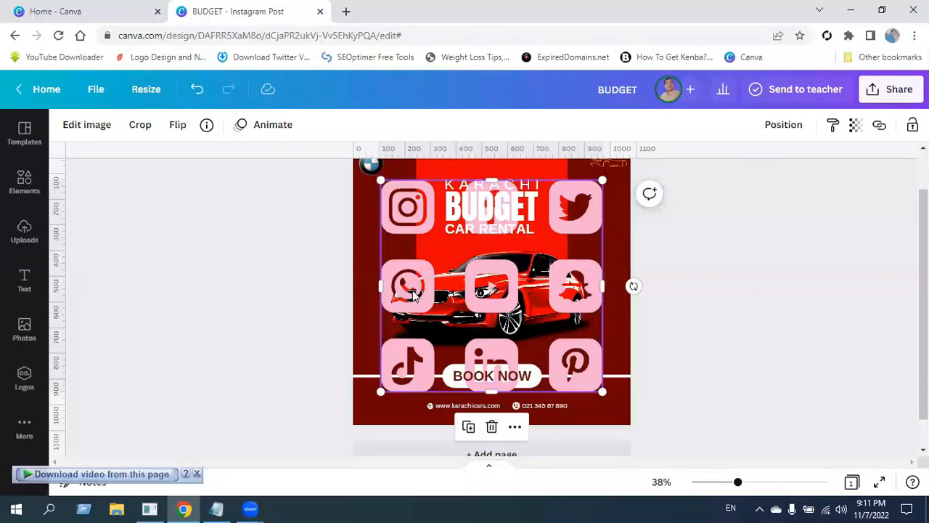
left_click_drag(423, 278, 401, 296)
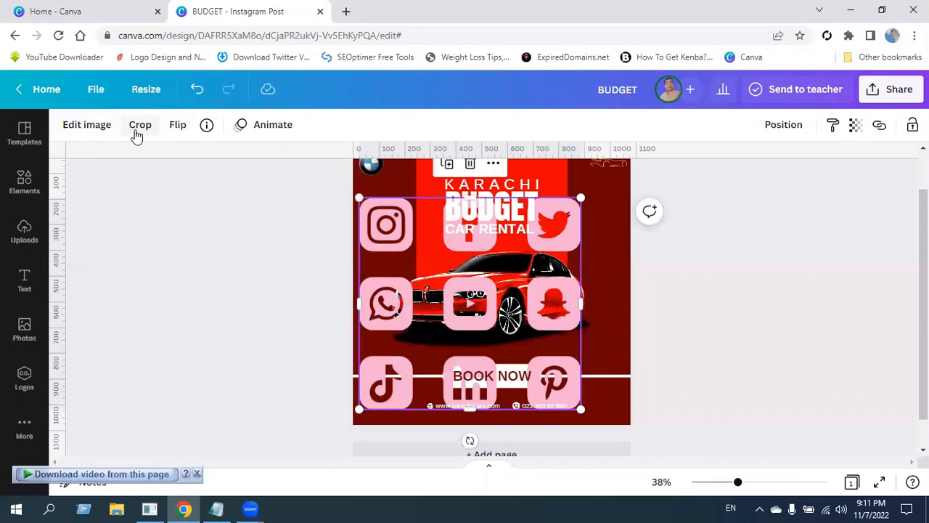
left_click(226, 218)
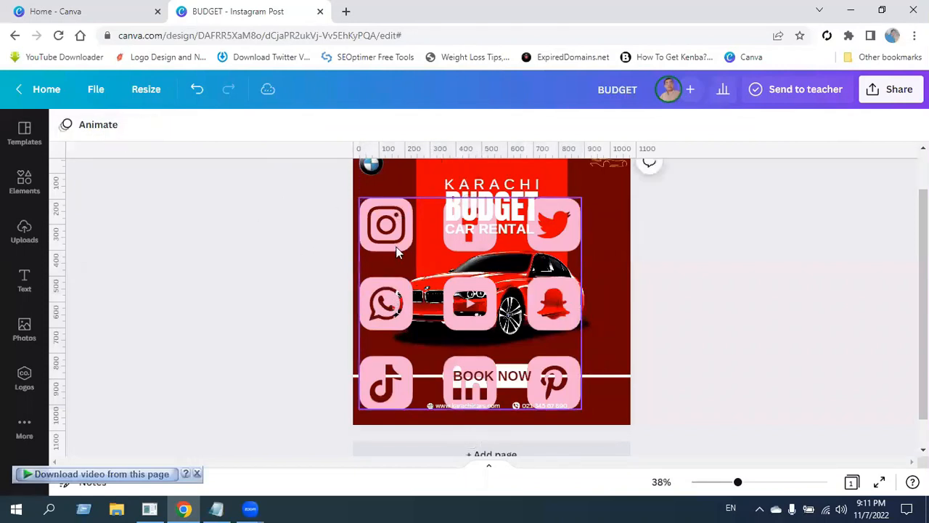
left_click(401, 203)
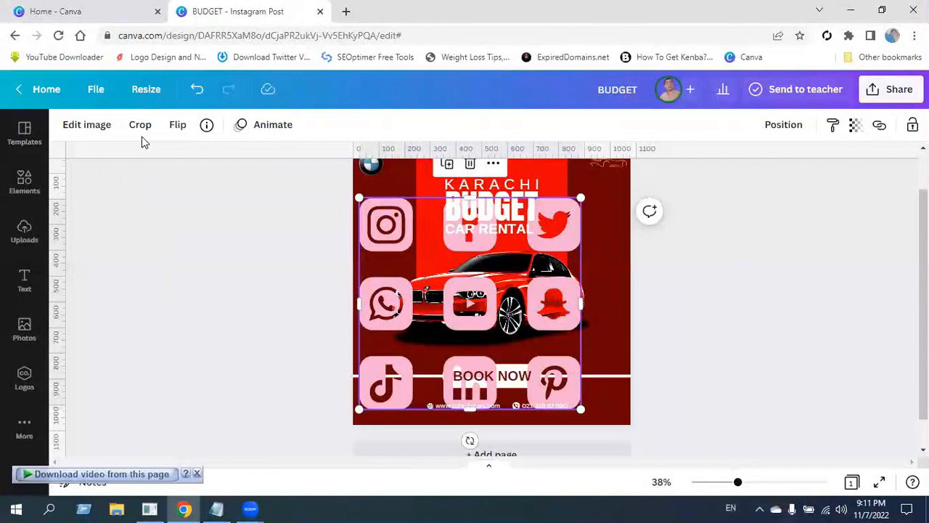
left_click(143, 126)
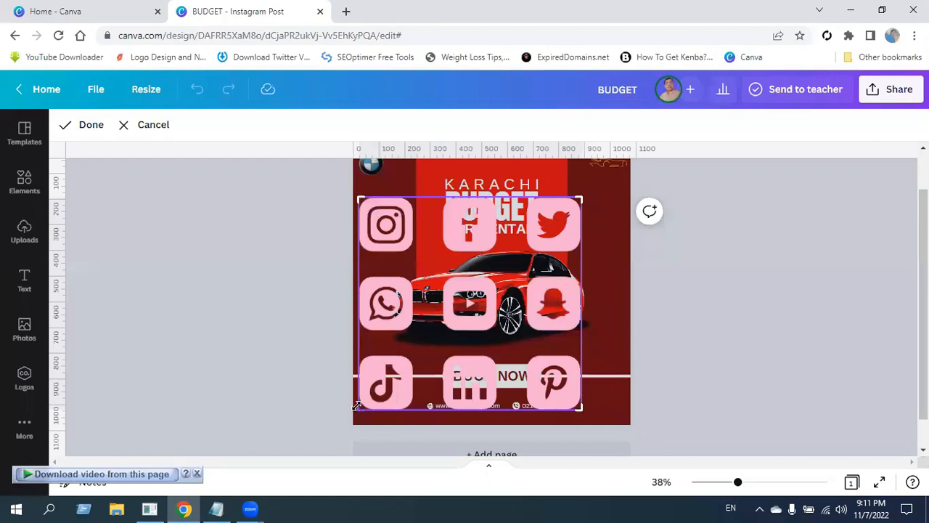
left_click_drag(355, 407, 349, 254)
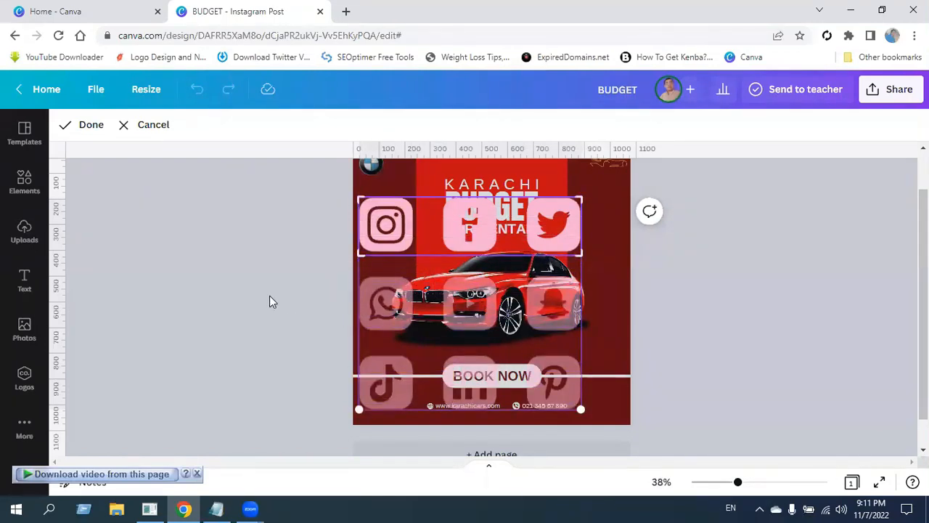
left_click(81, 127)
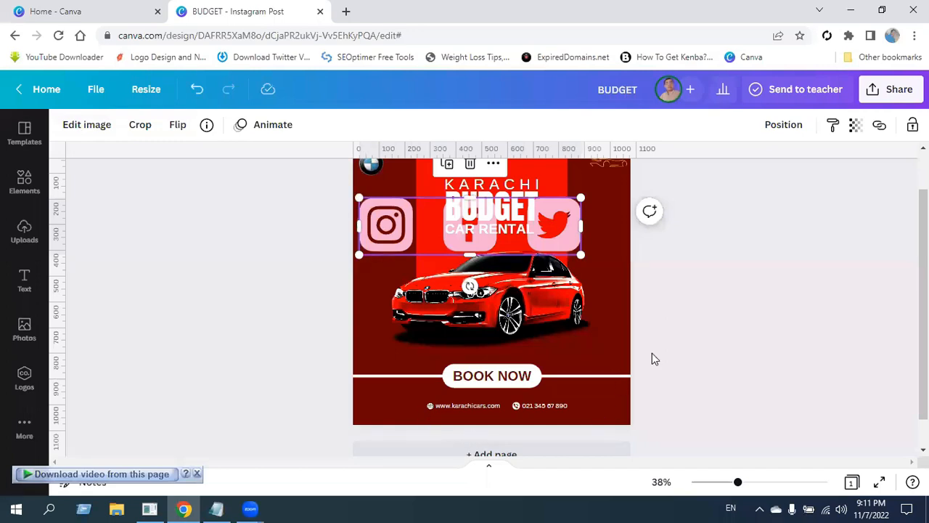
left_click_drag(583, 257, 408, 429)
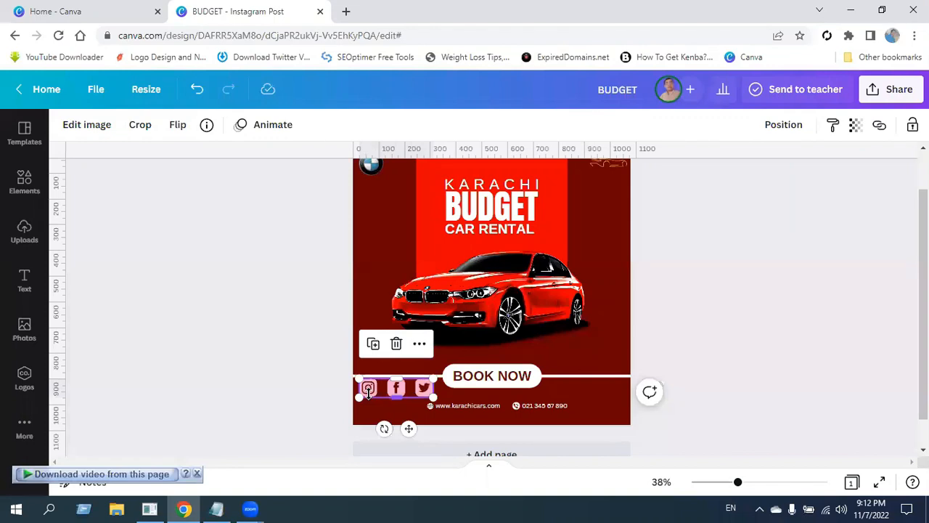
Step: Look through the social icon results for alternatives and search the elements for "instagram icon"
left_click(26, 185)
scroll(203, 285, "down", 3)
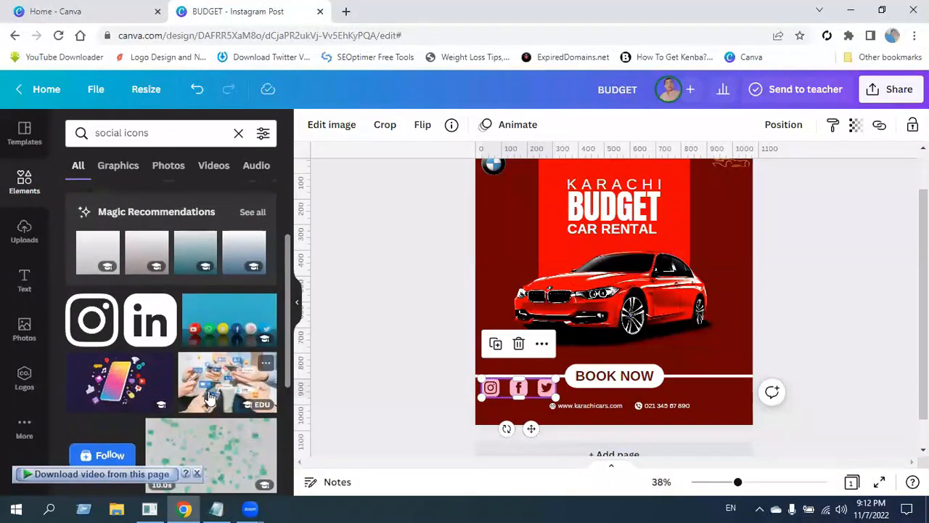
scroll(222, 425, "up", 3)
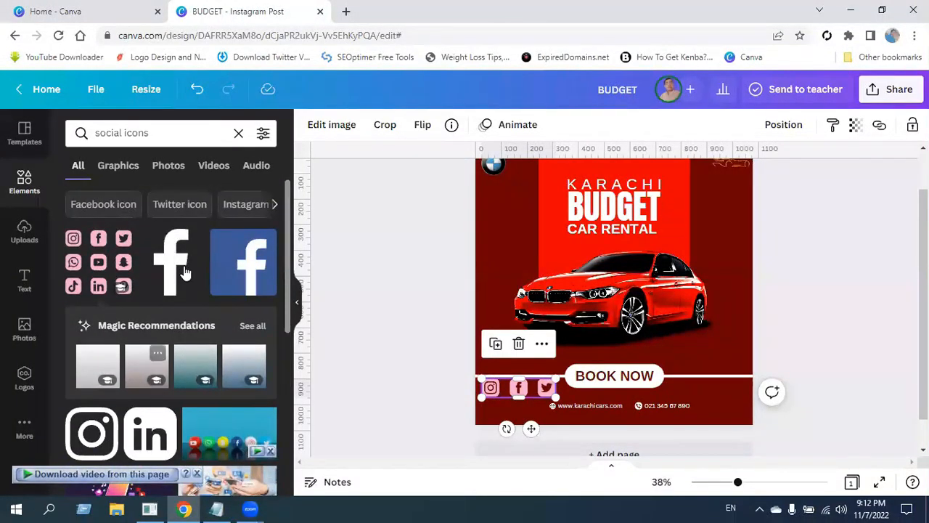
scroll(230, 392, "down", 5)
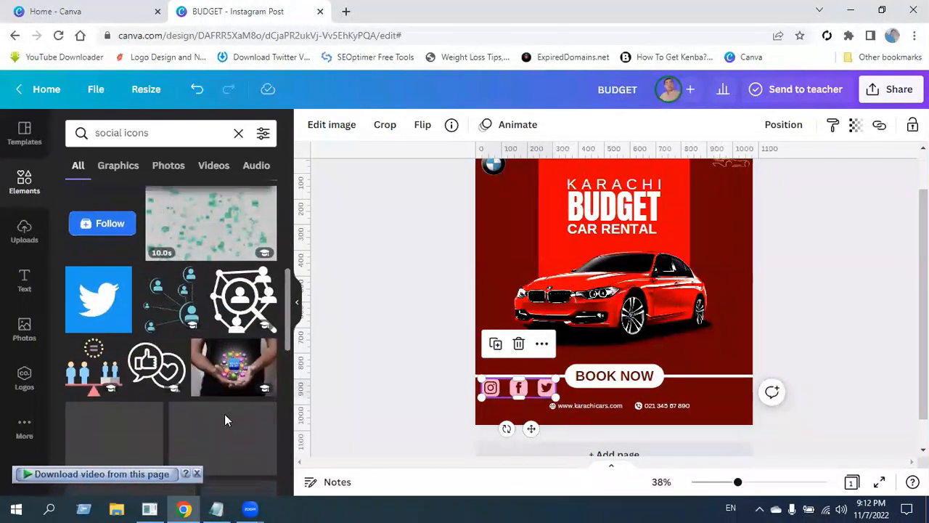
scroll(195, 425, "up", 5)
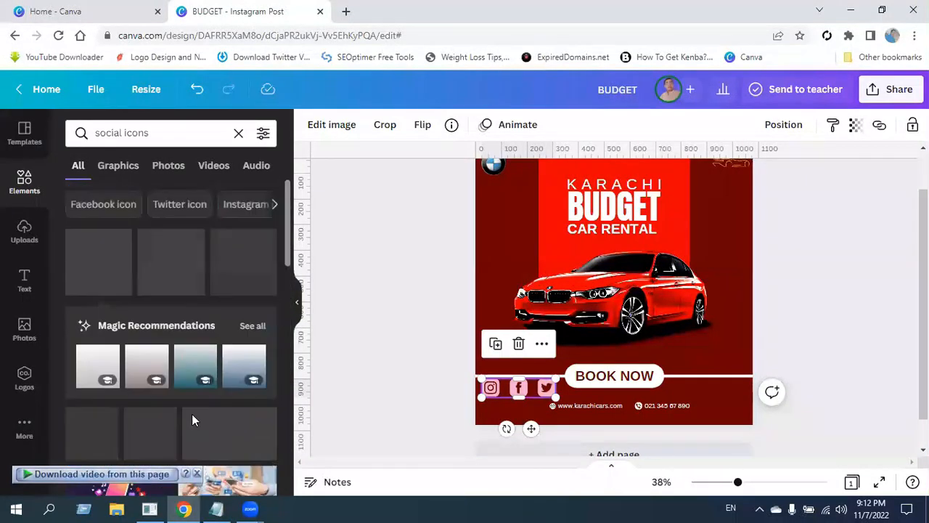
left_click(162, 125)
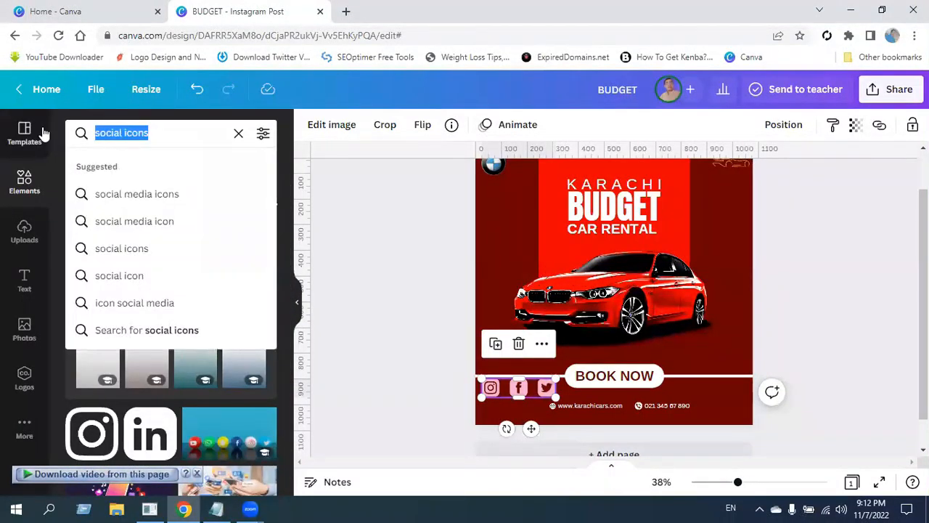
type("instagram")
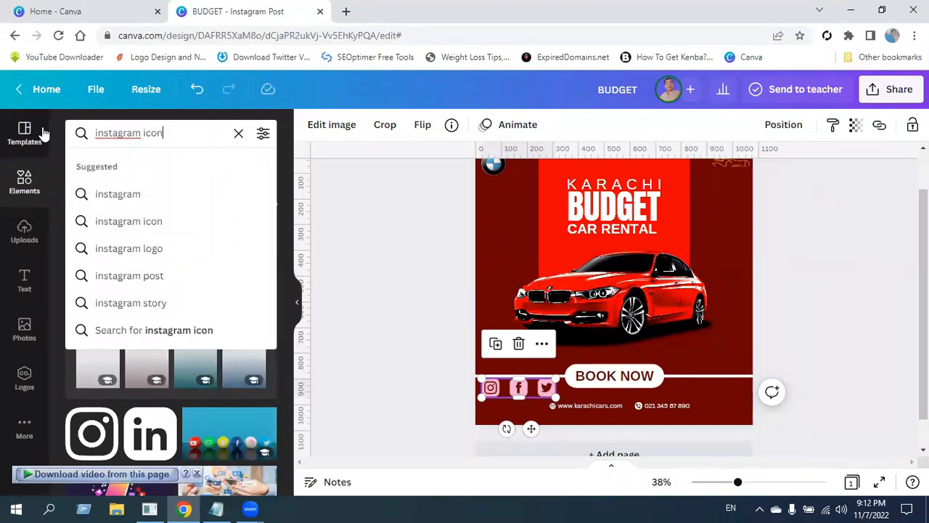
key("Return")
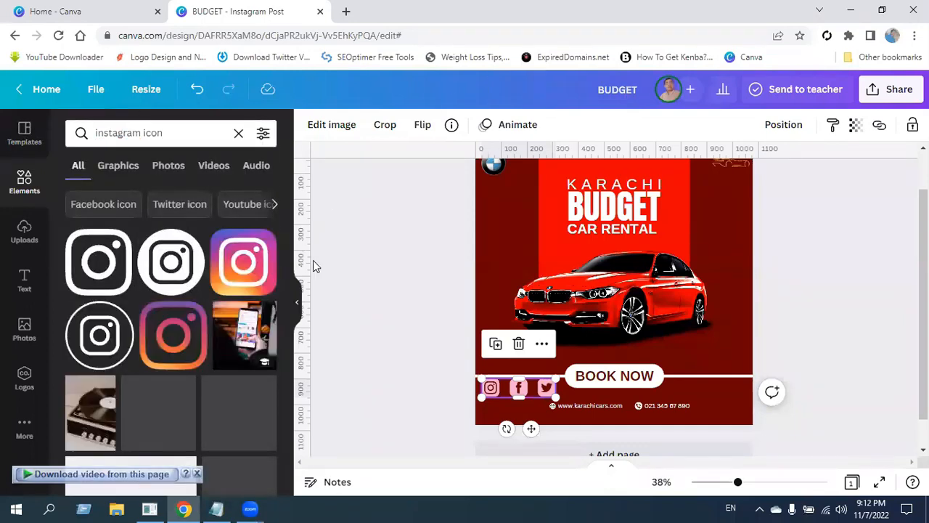
Step: Search the elements for "twitter logo", then clear the search and return to the design
left_click(140, 135)
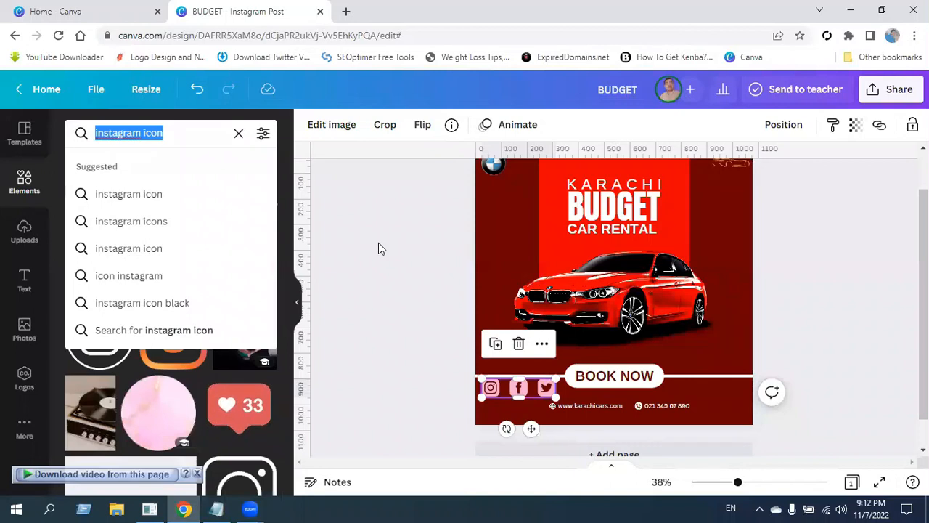
type("twitter logo")
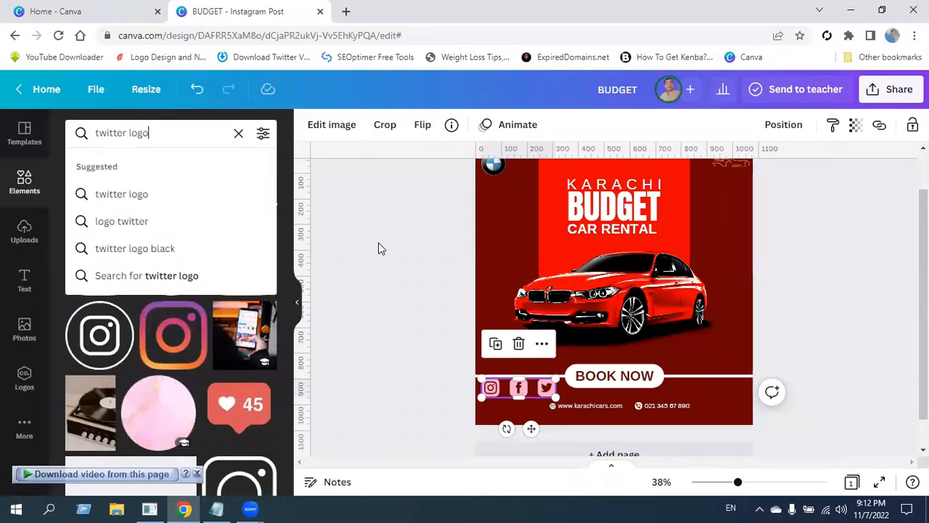
key("Return")
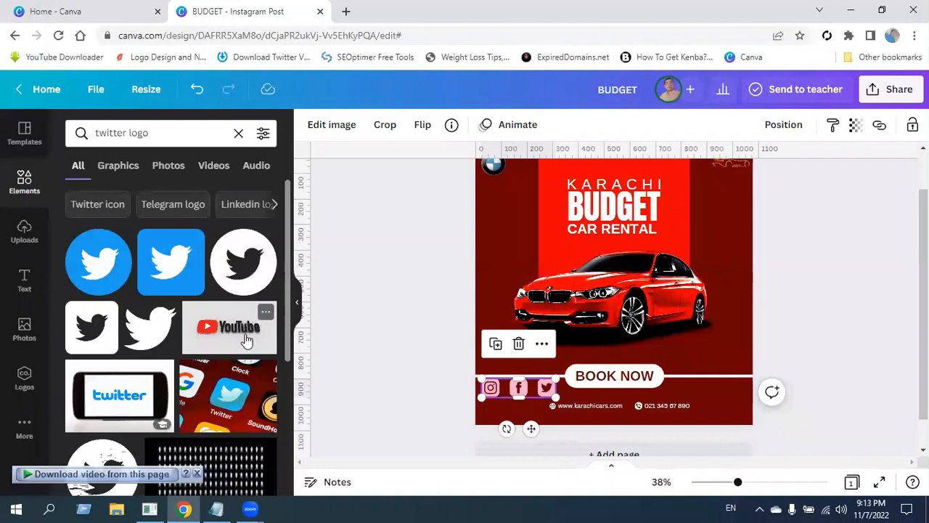
left_click(238, 132)
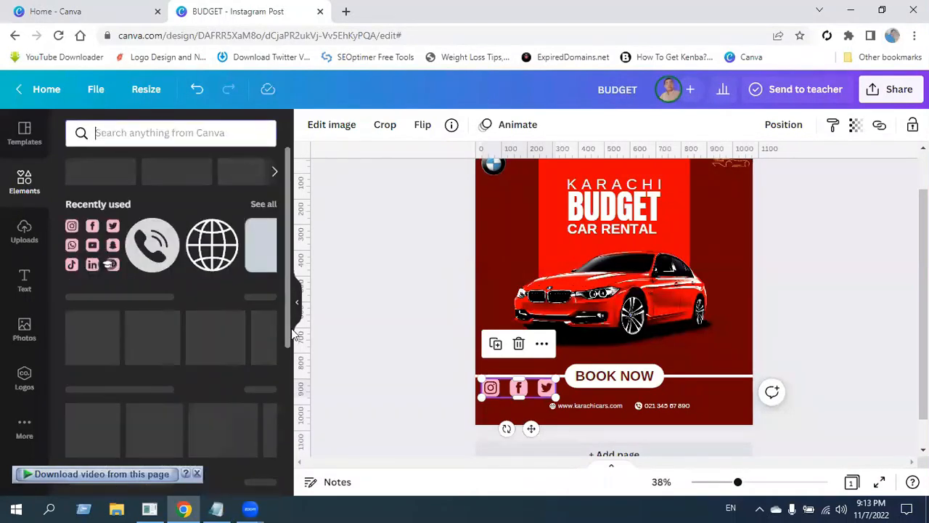
left_click(301, 304)
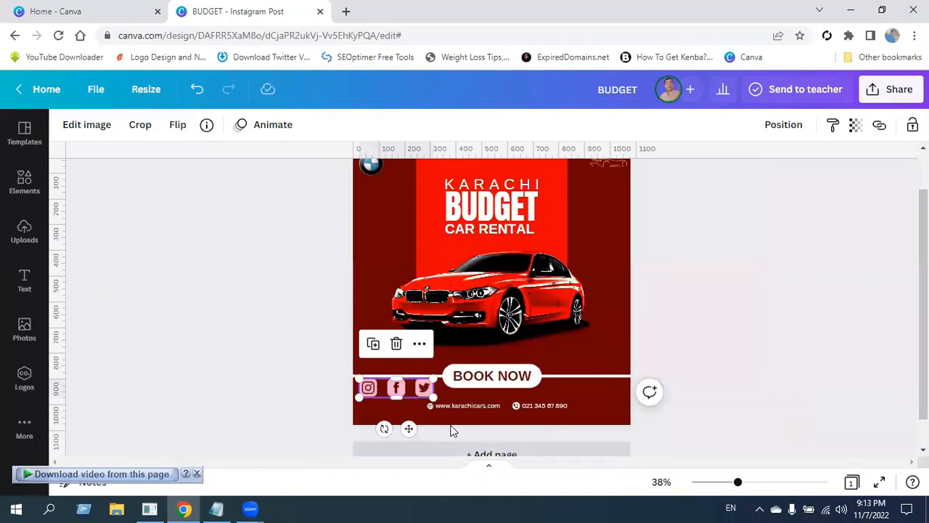
Step: Shrink the row of three social icons and place it centred above the KARACHI text near the post's upper edge
left_click_drag(402, 393, 398, 388)
left_click_drag(392, 419, 488, 204)
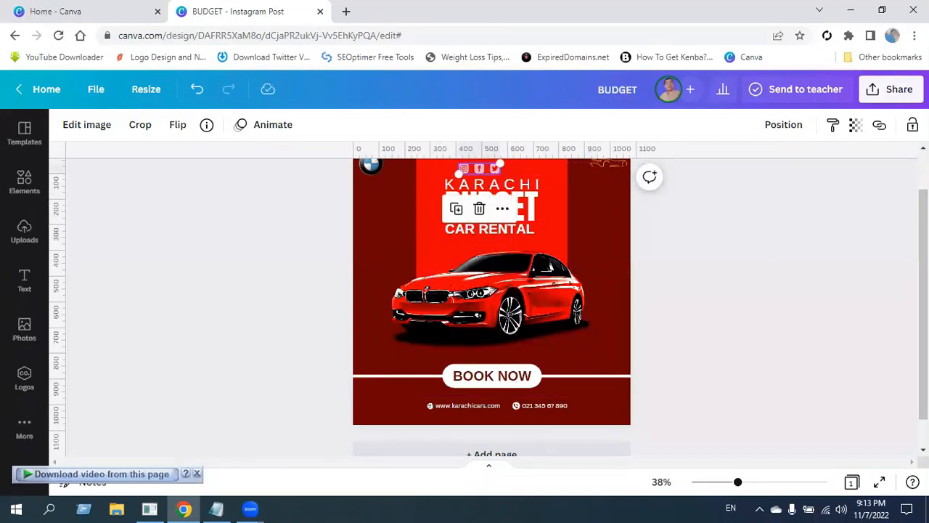
scroll(491, 240, "up", 2)
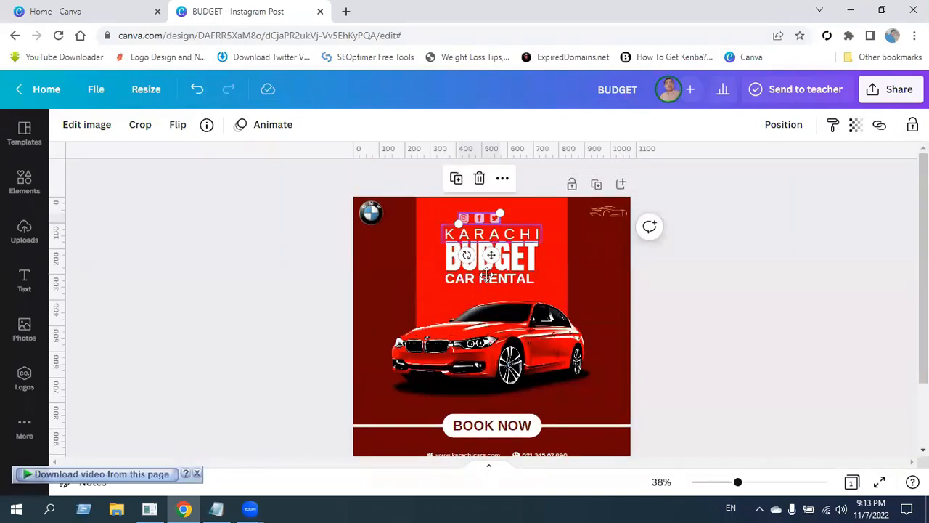
left_click_drag(491, 255, 502, 243)
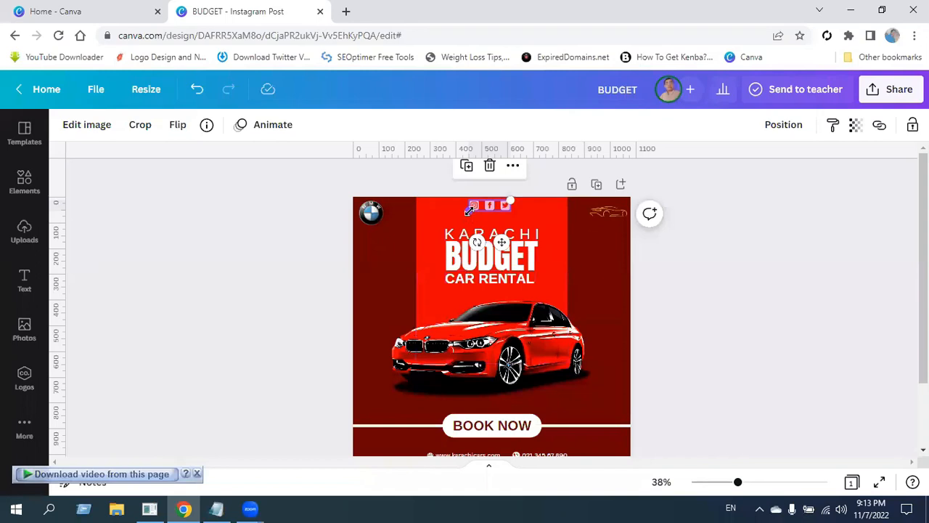
left_click_drag(470, 211, 471, 211)
Step: Move the website and phone contact lines with their icons together into the post's lower-right corner, level with the social icons
scroll(370, 175, "down", 1)
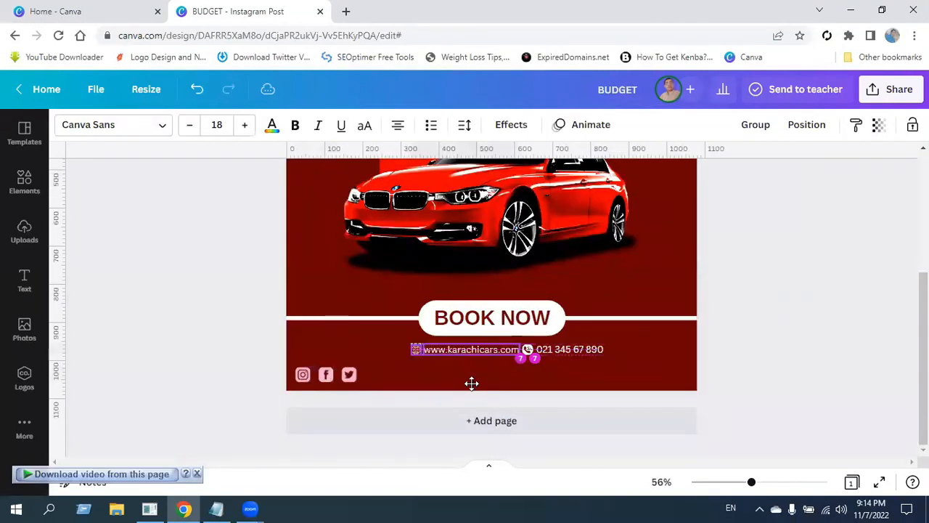
left_click_drag(471, 384, 466, 384)
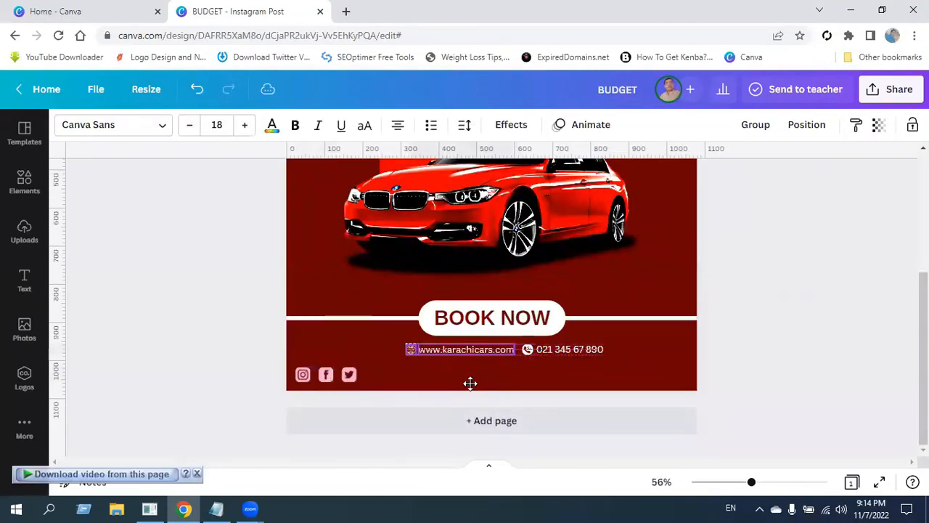
left_click(541, 352, "shift")
left_click_drag(517, 386, 601, 412)
left_click(768, 401)
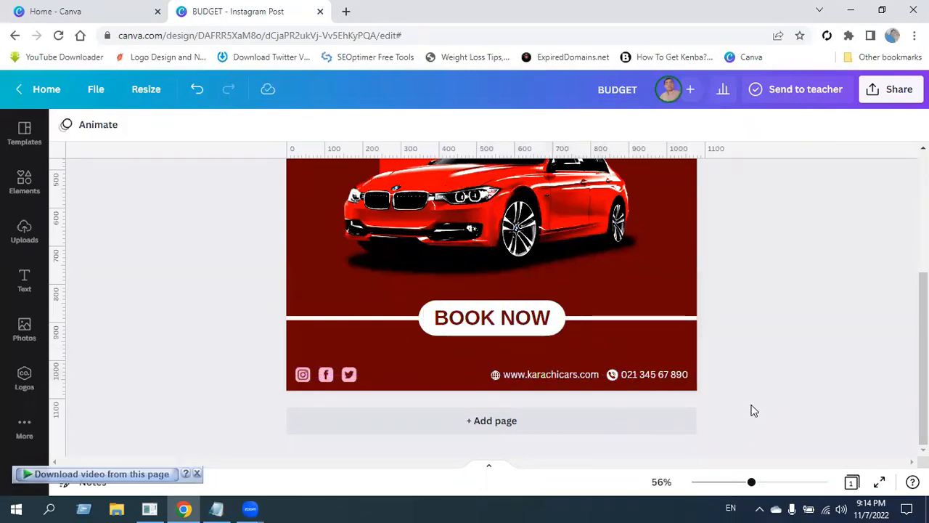
Step: Enlarge the car image to about 867 px wide, extending it on both sides above the BOOK NOW button
left_click(923, 149)
left_click(922, 149)
left_click(923, 148)
left_click(922, 148)
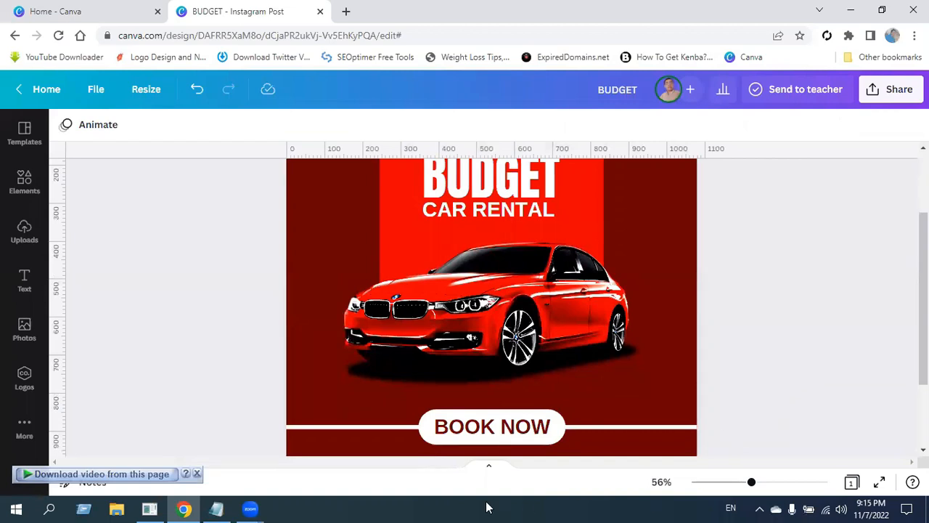
left_click_drag(752, 482, 728, 485)
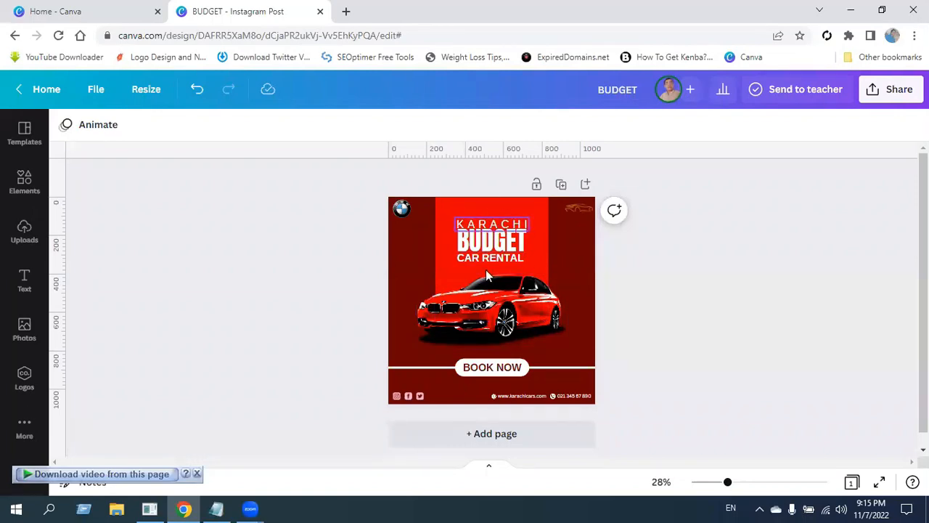
left_click(490, 324)
left_click_drag(567, 350, 574, 352)
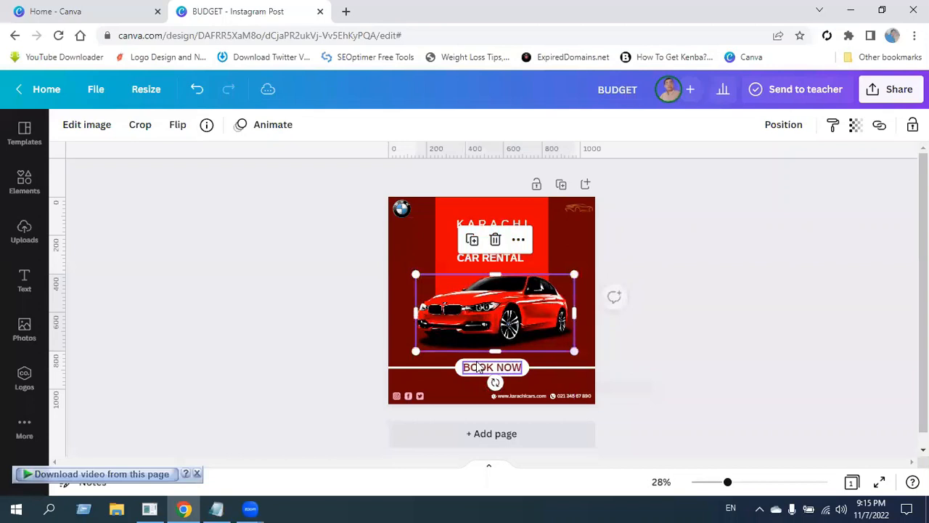
left_click_drag(410, 355, 408, 355)
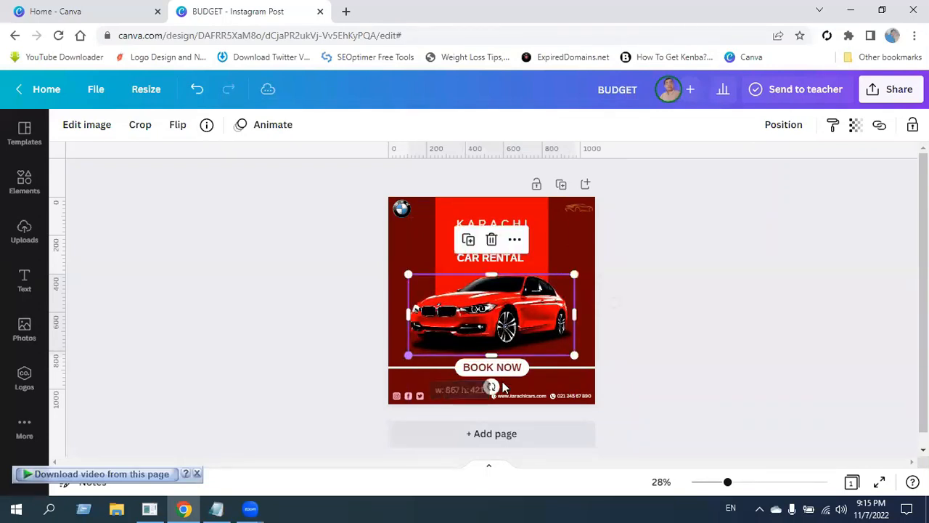
left_click(719, 327)
Step: Select the KARACHI, BUDGET and CAR RENTAL heading lines and enlarge them slightly as one block above the car
left_click(498, 231)
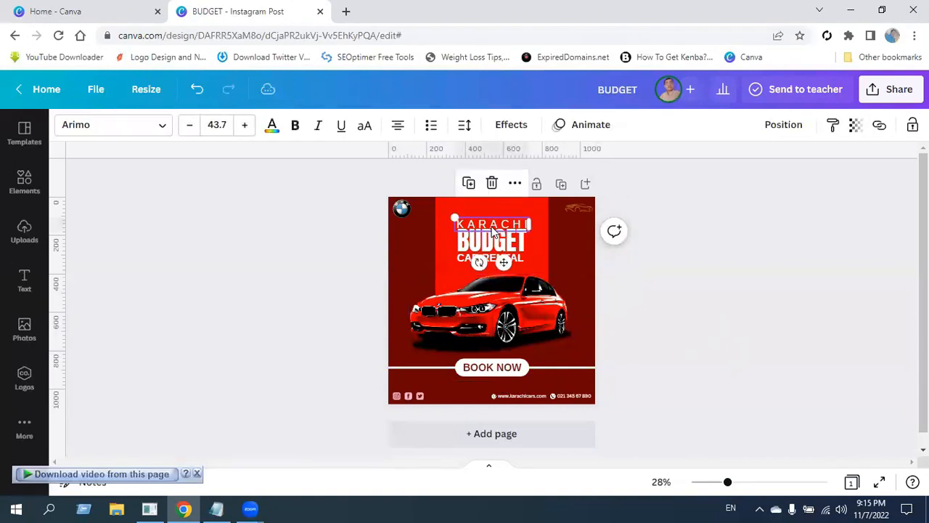
left_click(508, 260, "shift")
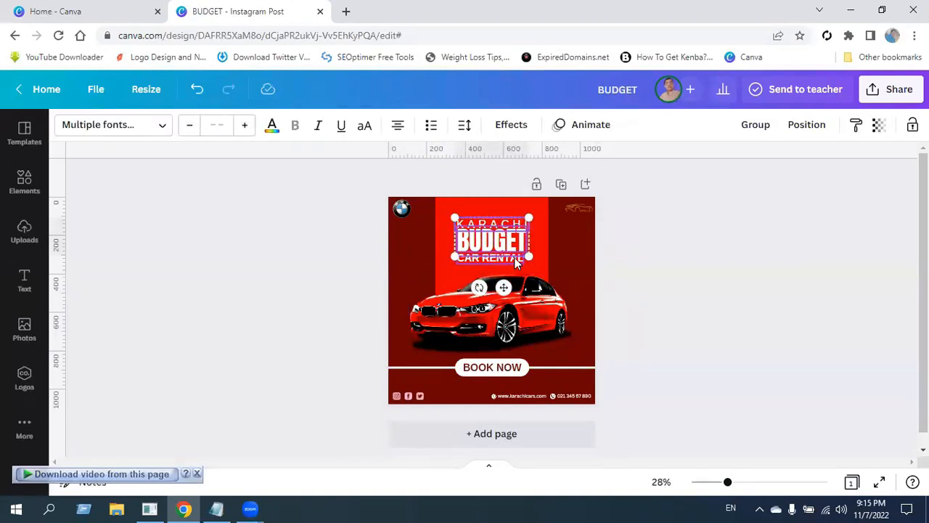
left_click(514, 259, "shift")
left_click_drag(527, 263, 535, 270)
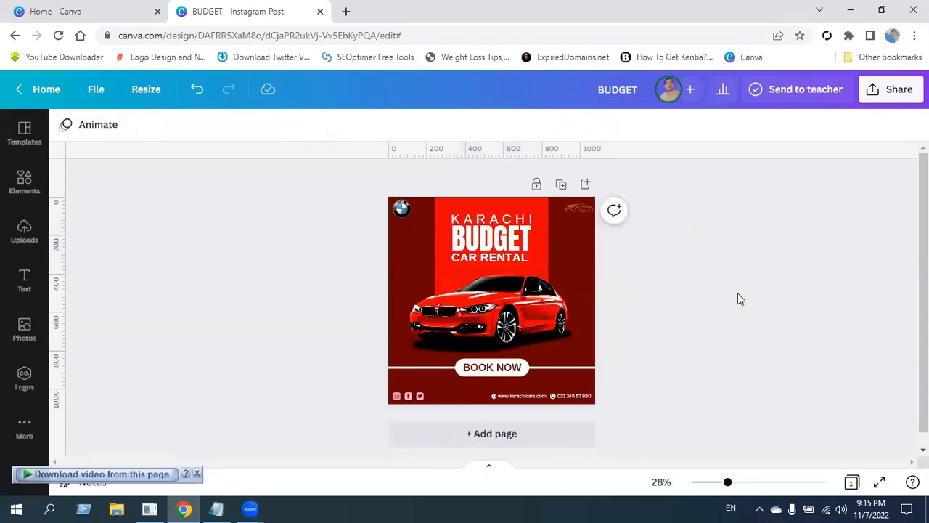
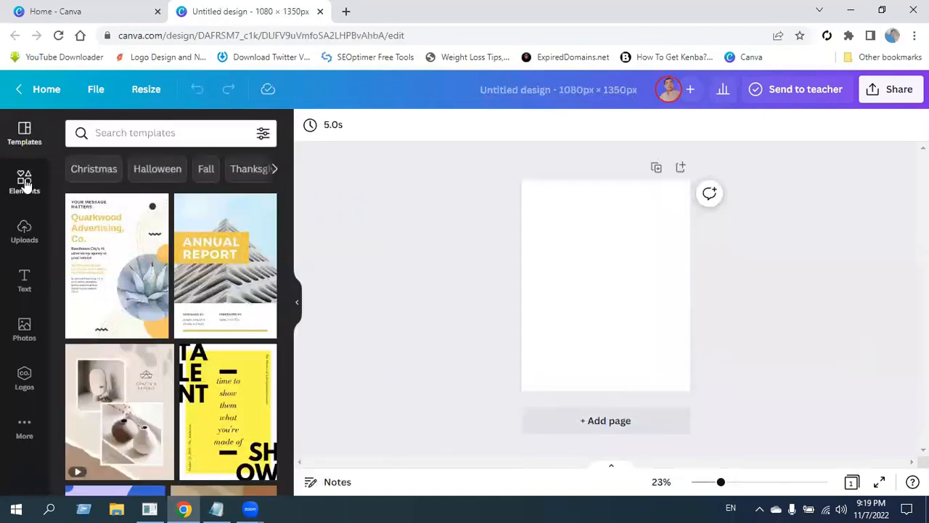
left_click(24, 181)
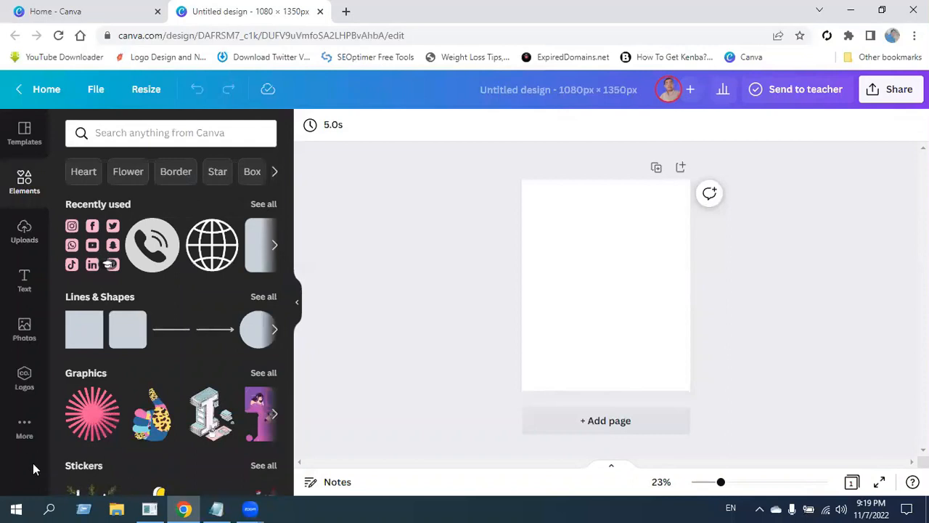
left_click(24, 428)
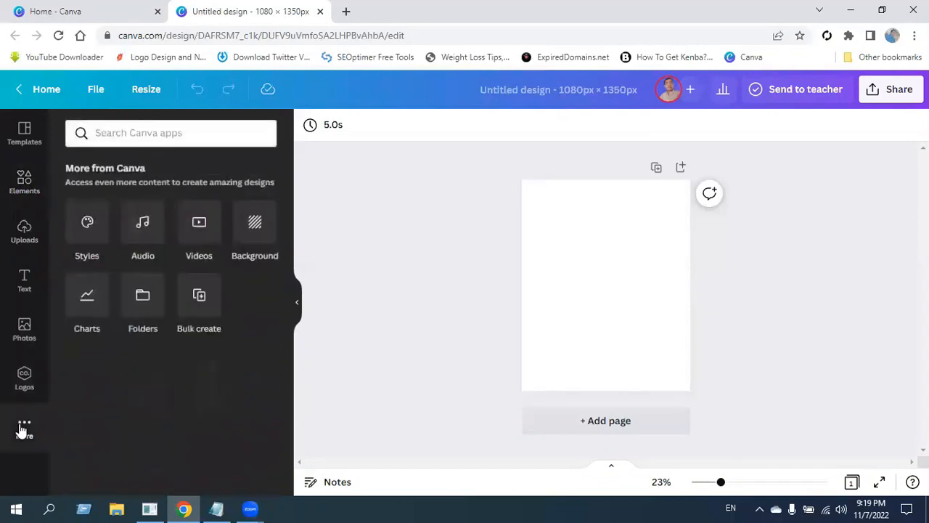
left_click(250, 236)
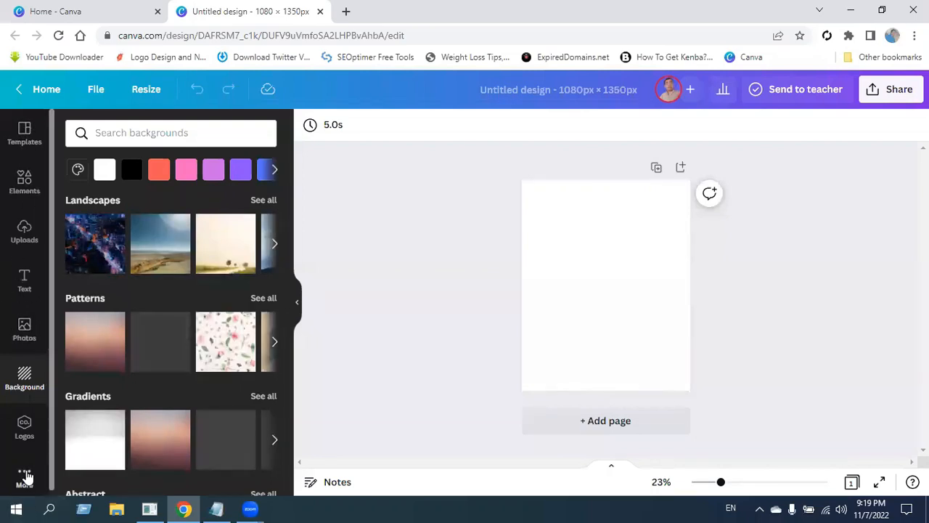
left_click(8, 362)
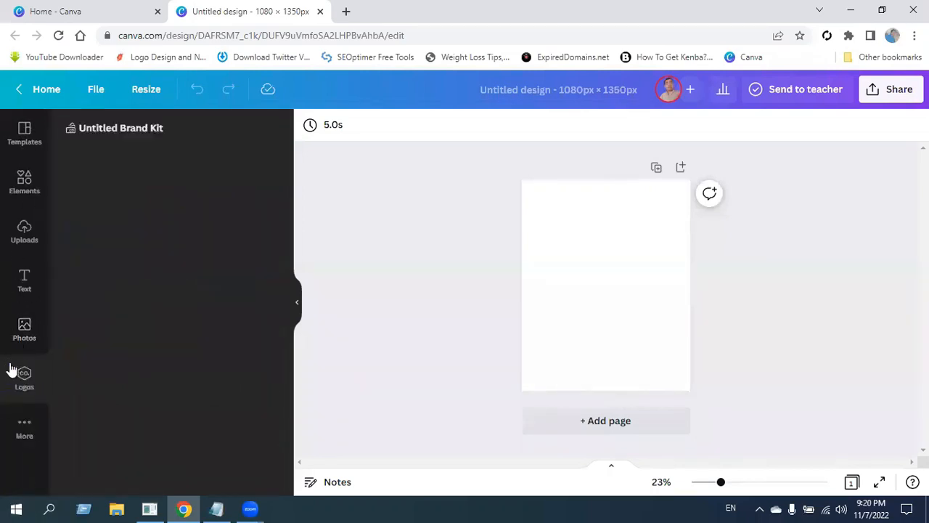
left_click(295, 303)
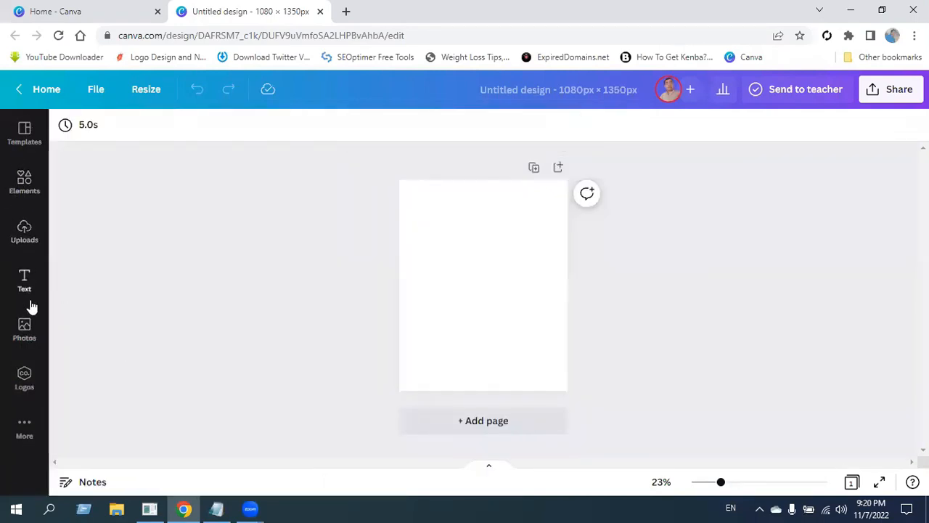
left_click(24, 430)
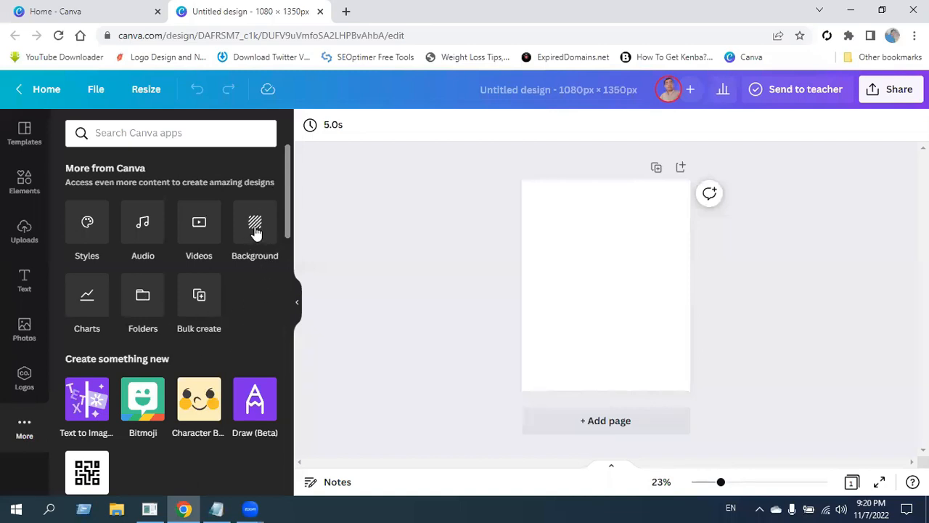
left_click(297, 304)
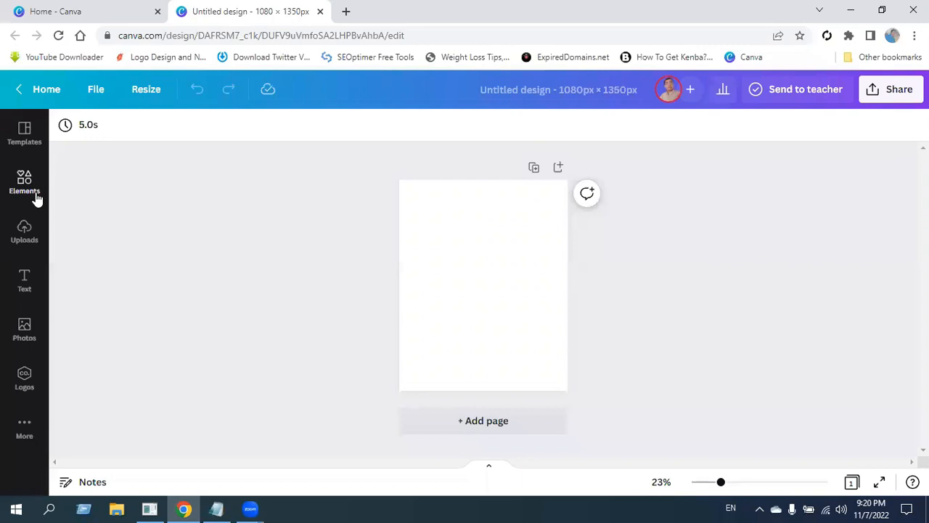
Step: Examine the background categories available for the blank 1080 × 1350 px design, such as Landscapes, Patterns, Textures, Flowers and Nature
left_click(24, 429)
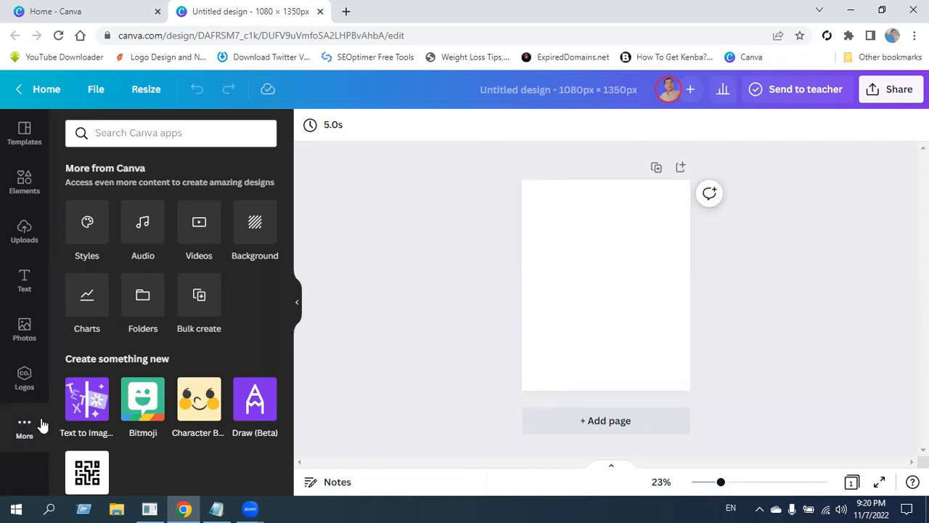
left_click(255, 228)
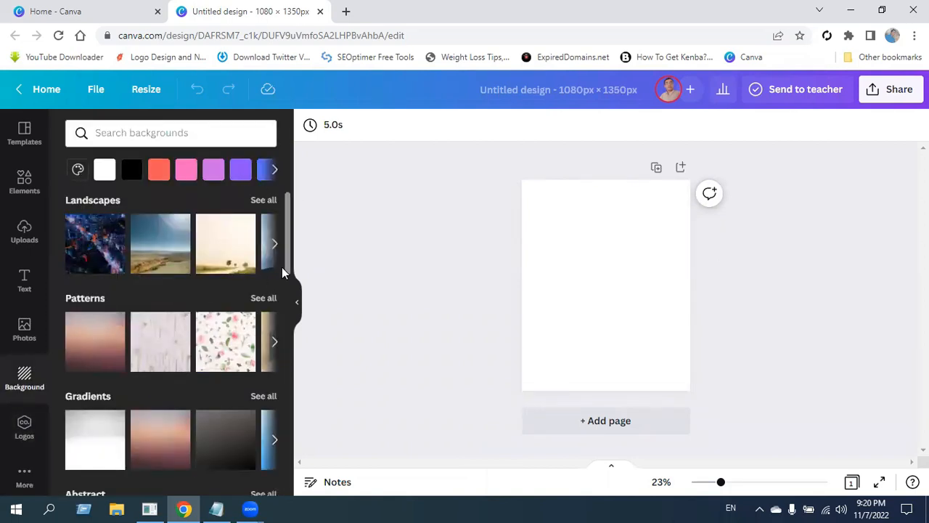
left_click_drag(288, 246, 286, 288)
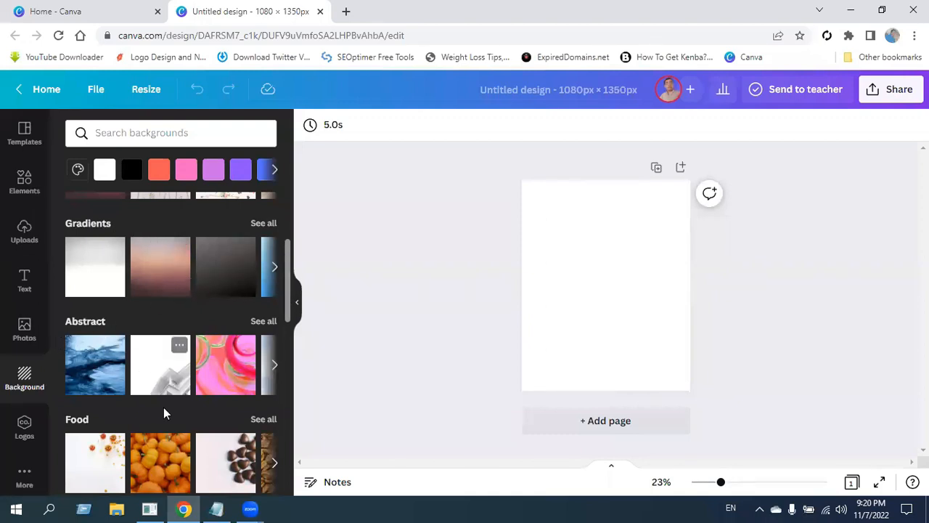
scroll(166, 409, "down", 2)
scroll(217, 370, "down", 2)
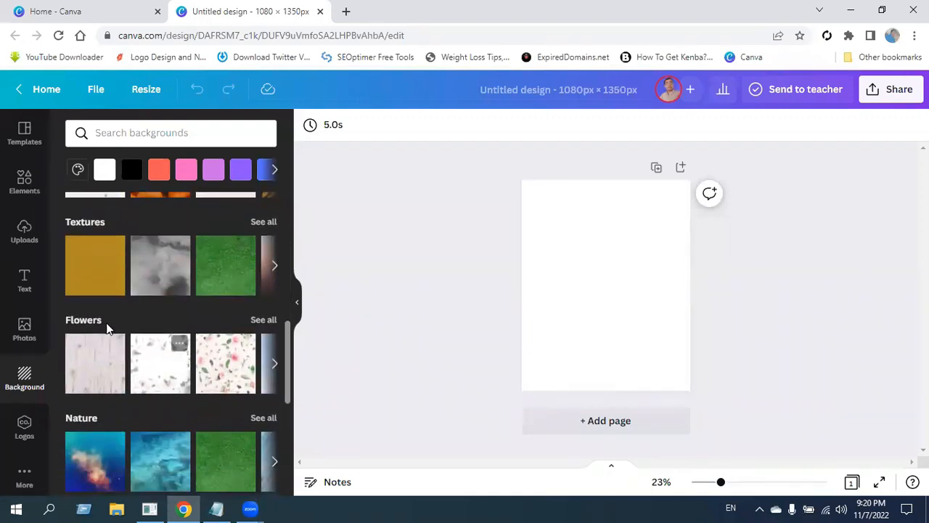
scroll(174, 297, "down", 2)
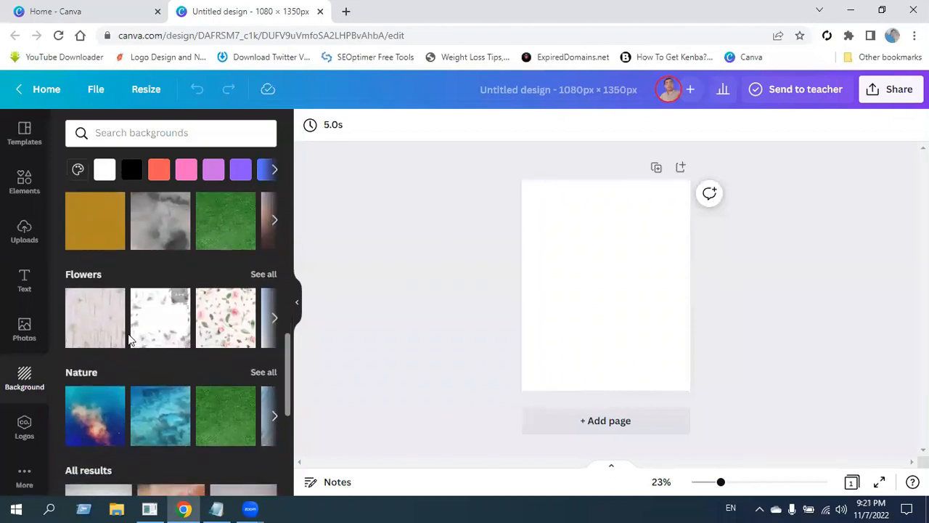
scroll(218, 276, "down", 1)
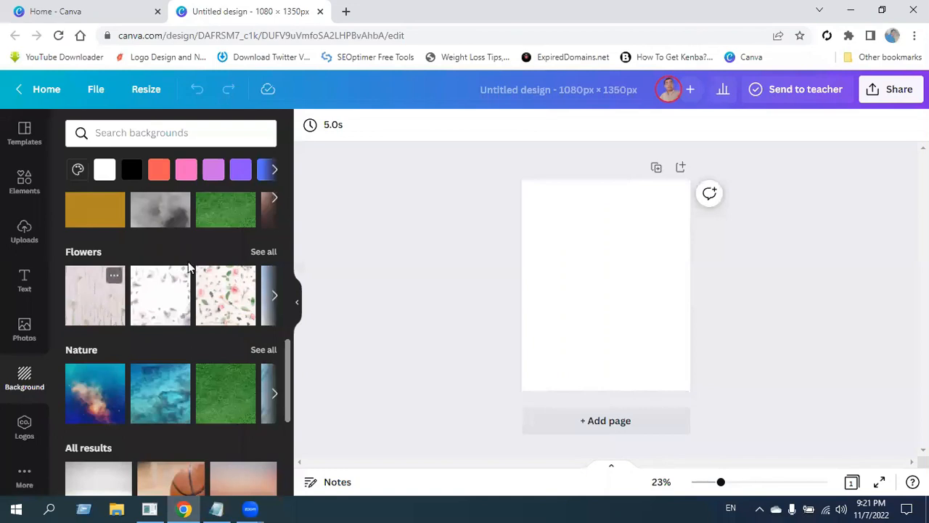
scroll(106, 364, "down", 2)
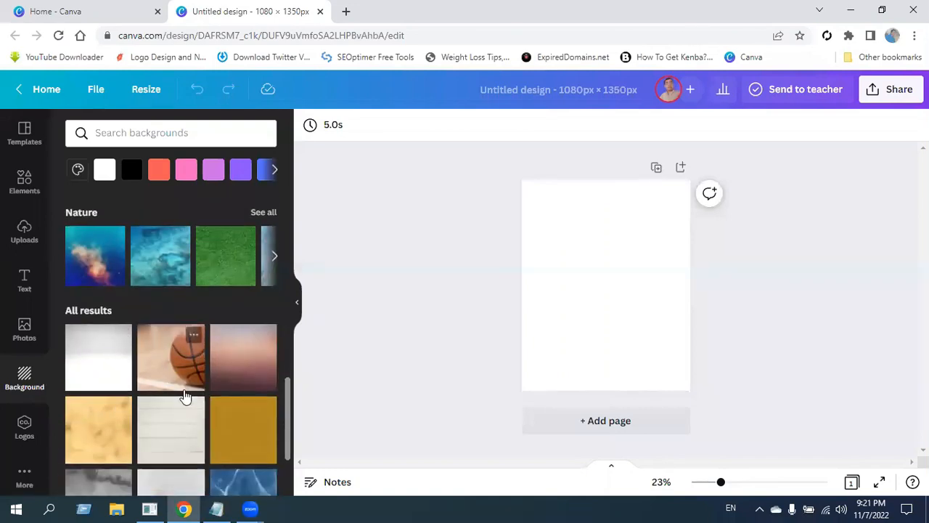
scroll(185, 393, "down", 2)
scroll(181, 391, "up", 10)
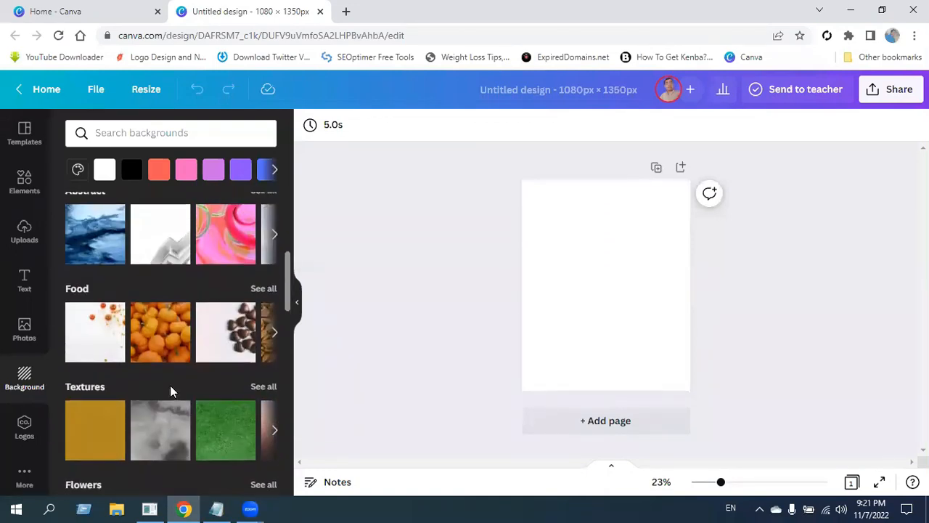
scroll(169, 399, "up", 1)
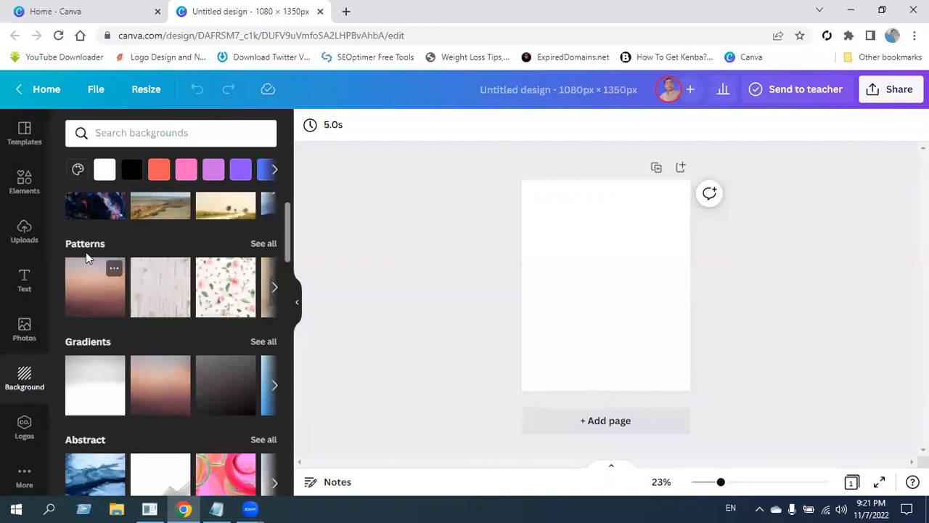
scroll(171, 381, "down", 1)
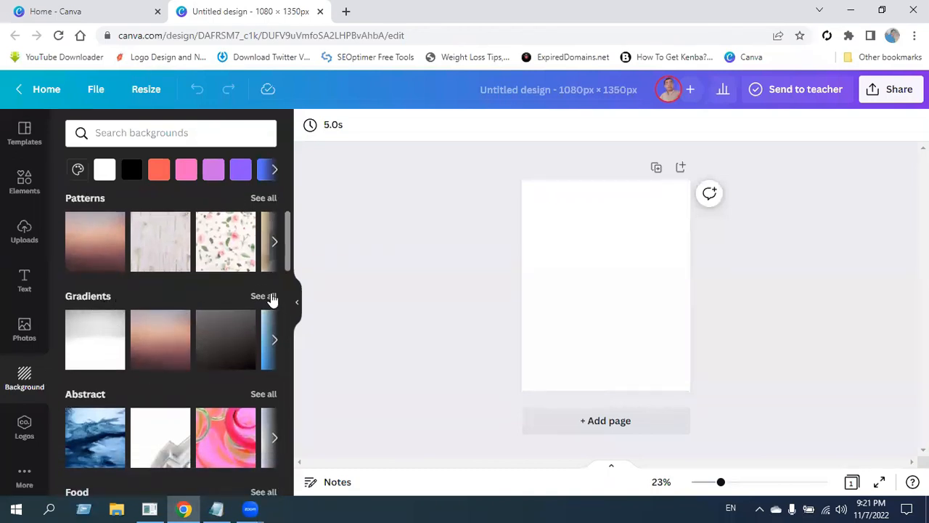
Step: Look through the complete Gradients background collection, then close the background library
left_click(263, 296)
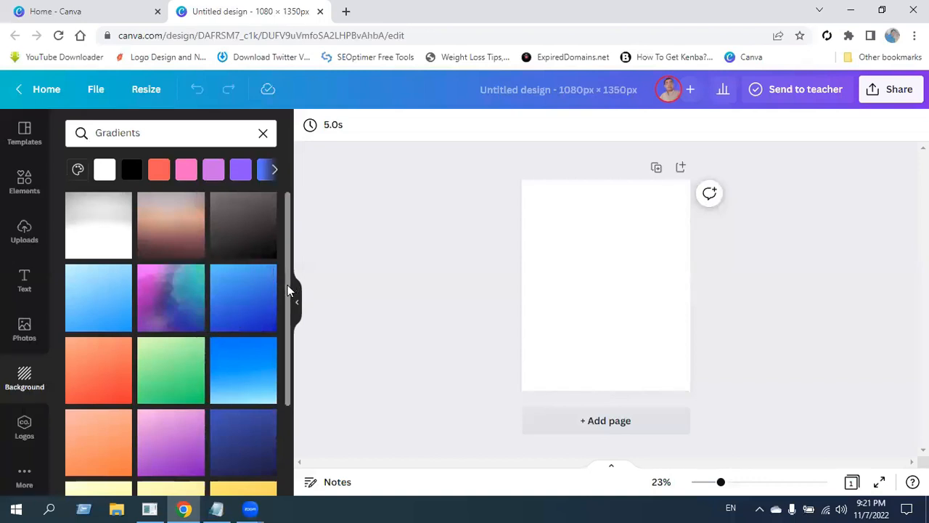
scroll(287, 334, "down", 1)
scroll(280, 347, "down", 5)
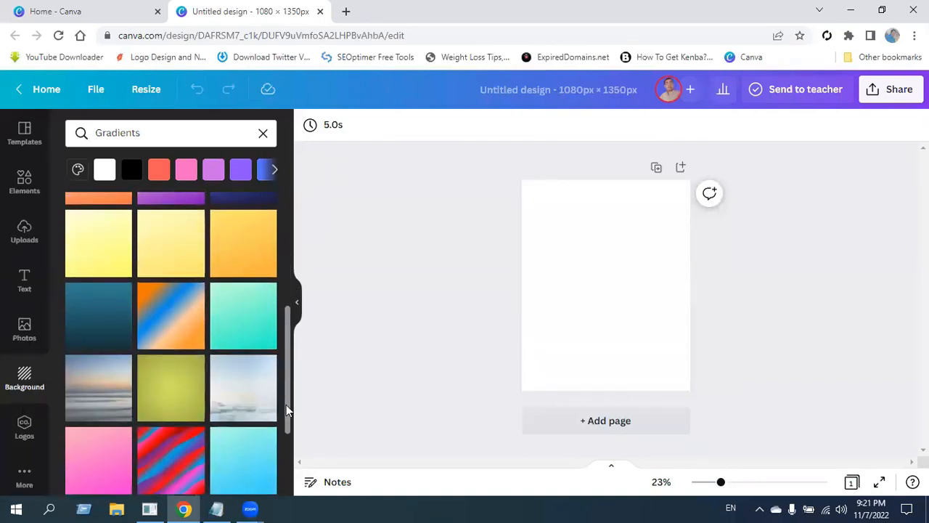
scroll(285, 432, "down", 2)
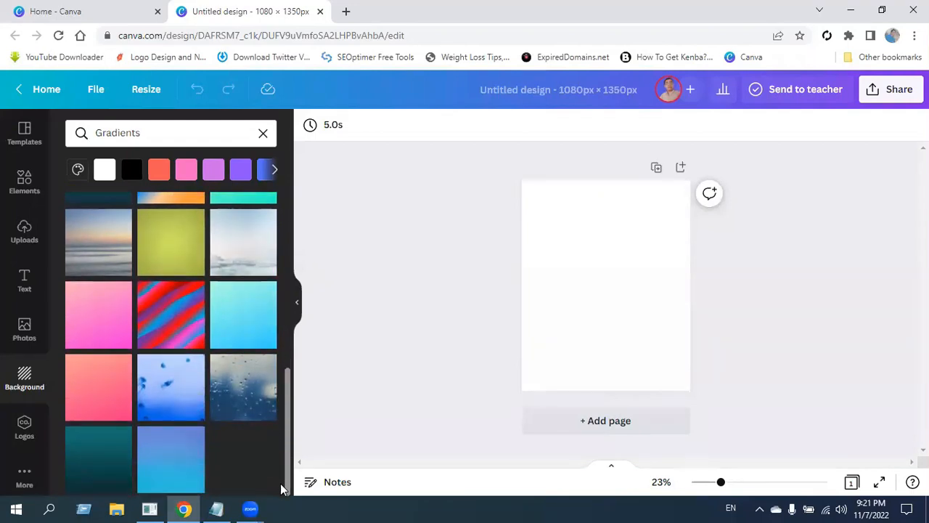
left_click_drag(284, 465, 311, 183)
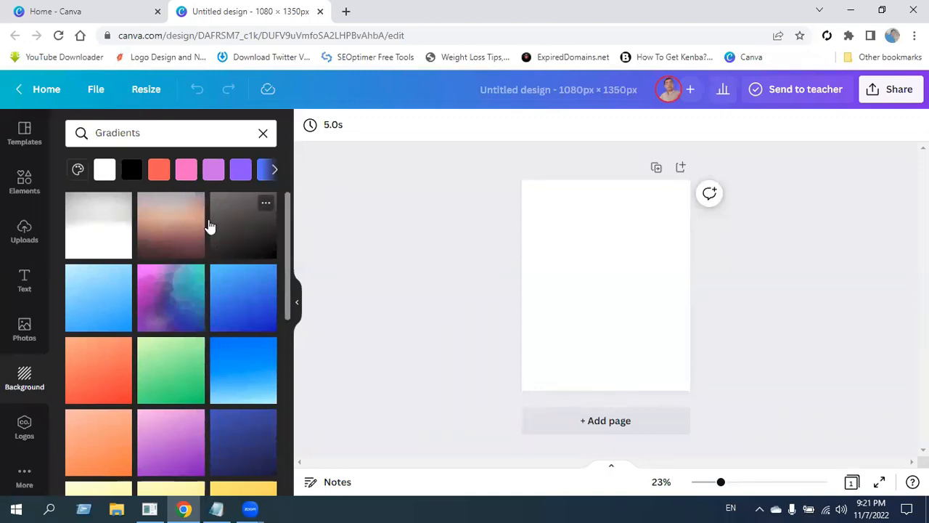
left_click_drag(286, 278, 297, 490)
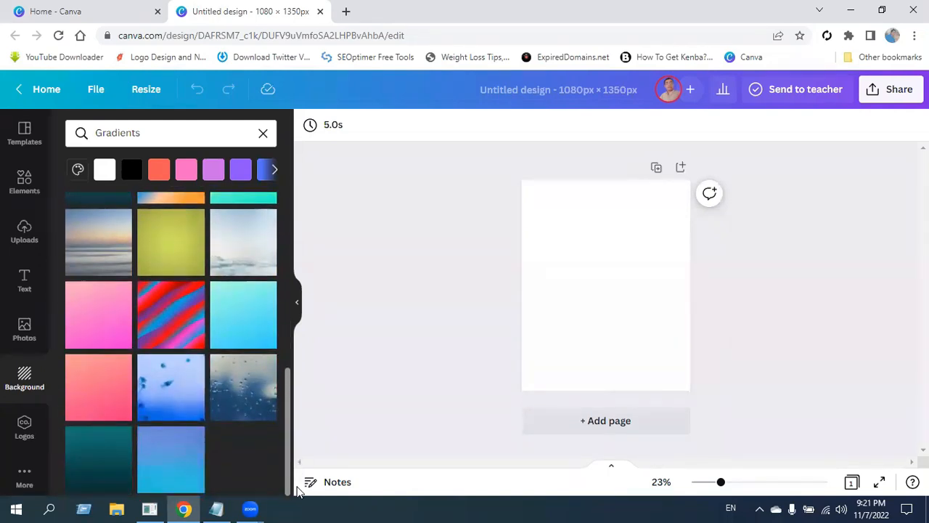
left_click_drag(296, 490, 302, 213)
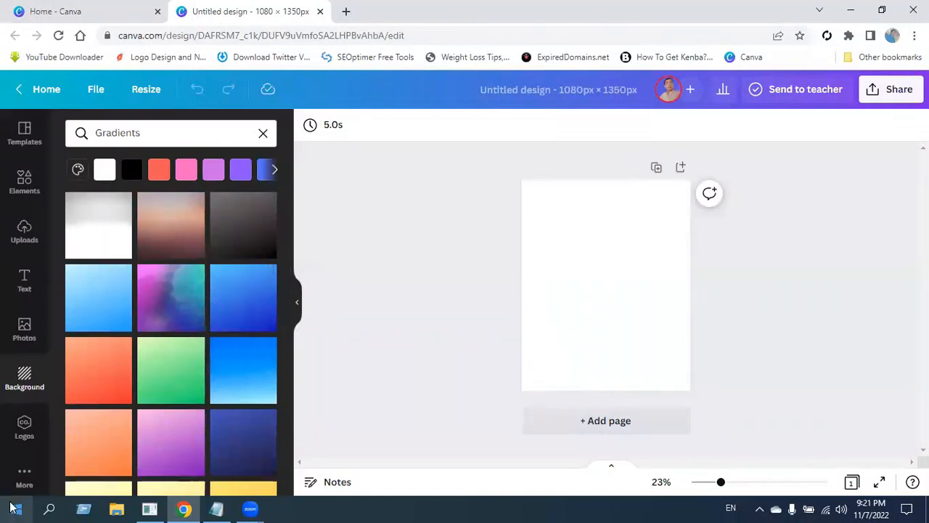
left_click(10, 366)
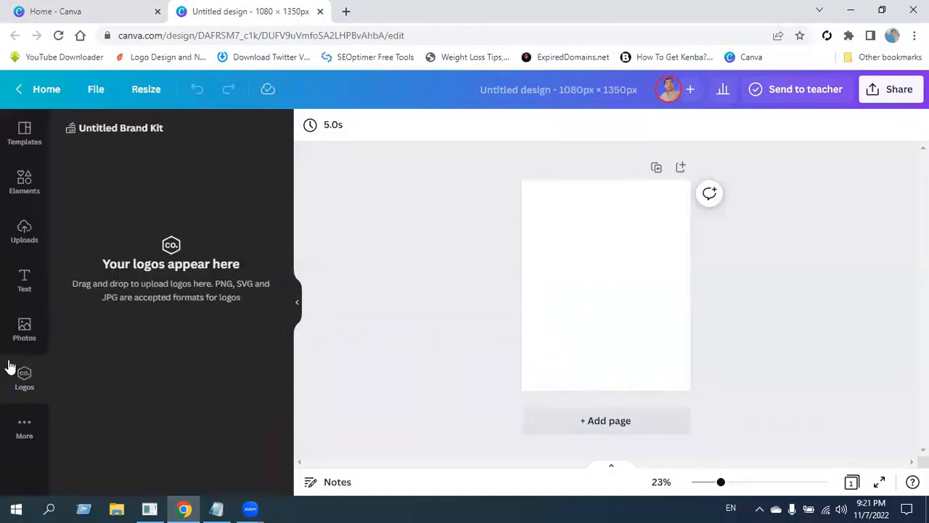
Step: Search the elements library for "brown background", look through the results, then clear the search and close the library
left_click(300, 304)
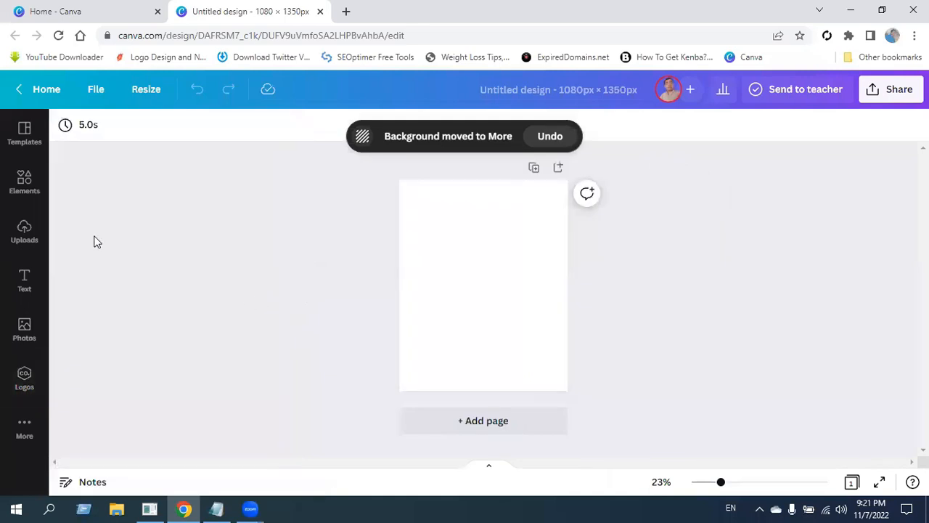
left_click(24, 180)
left_click(203, 132)
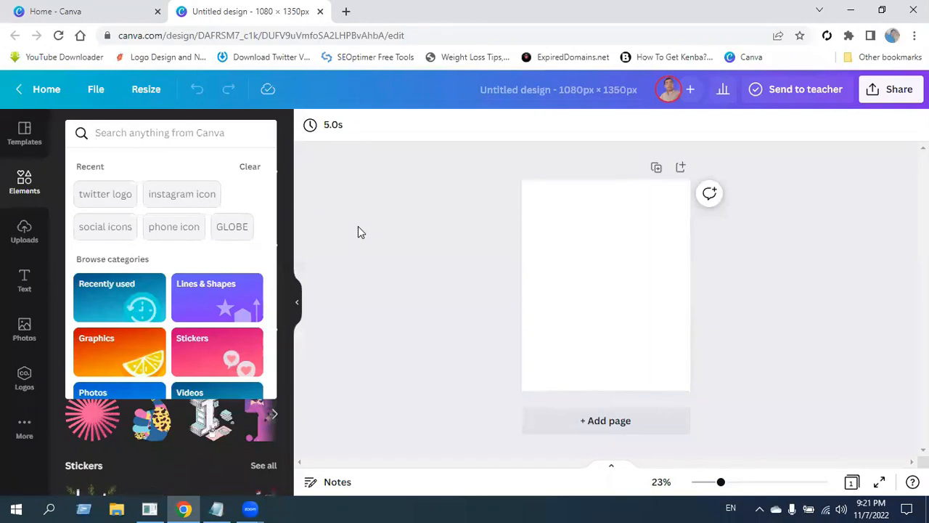
type("brown ba")
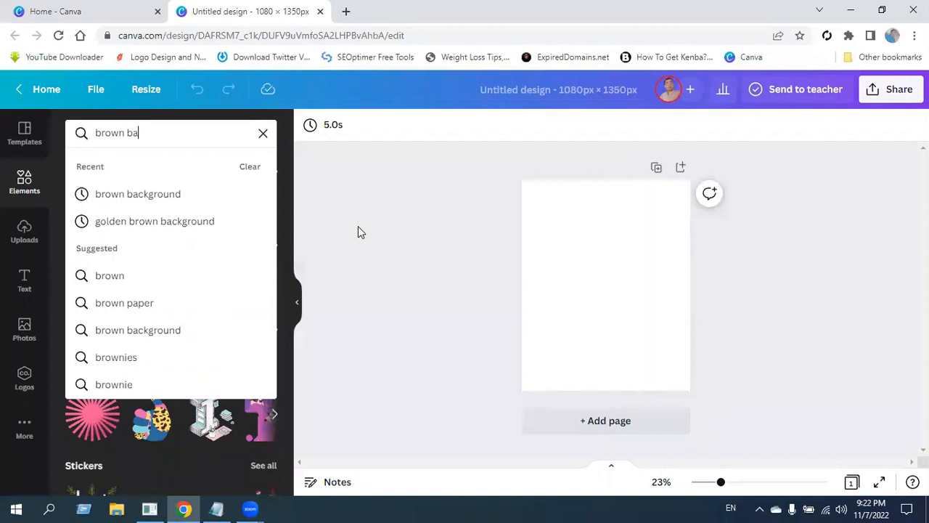
type("ckground")
key("Return")
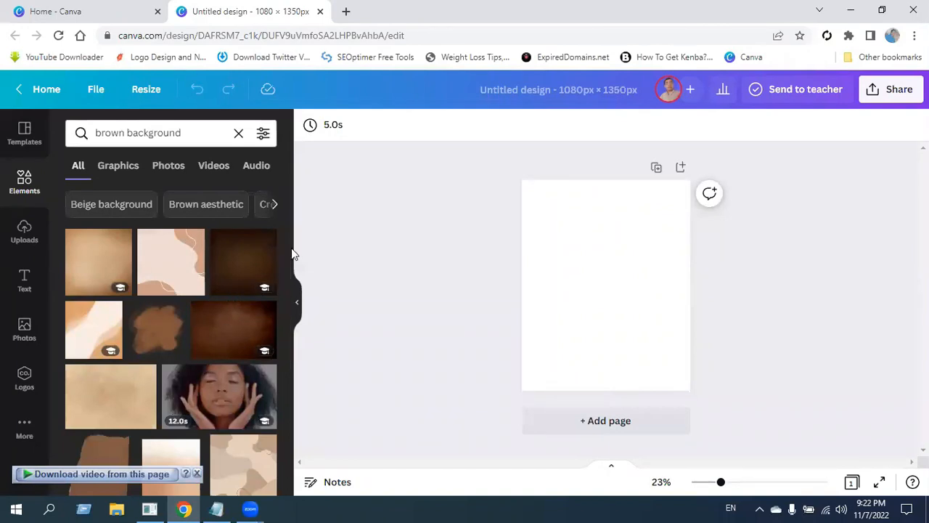
left_click_drag(288, 253, 292, 185)
left_click(234, 133)
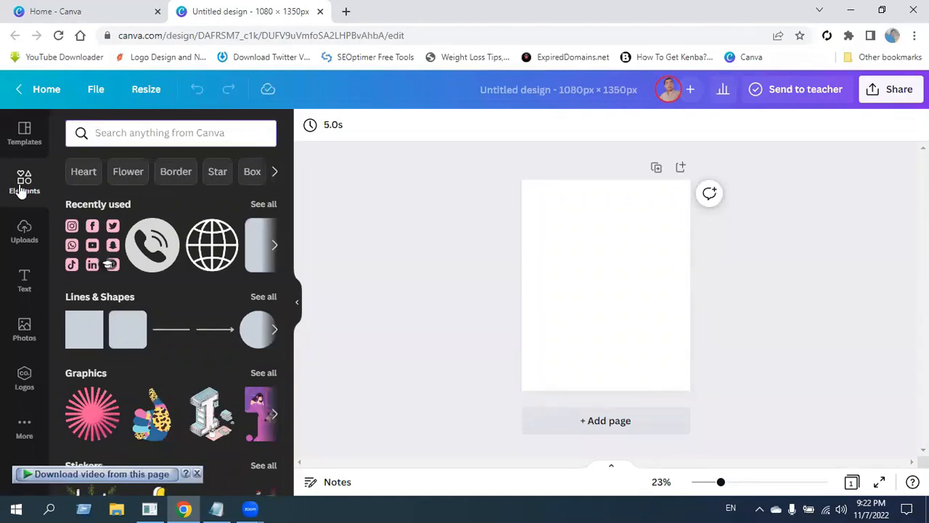
left_click(294, 306)
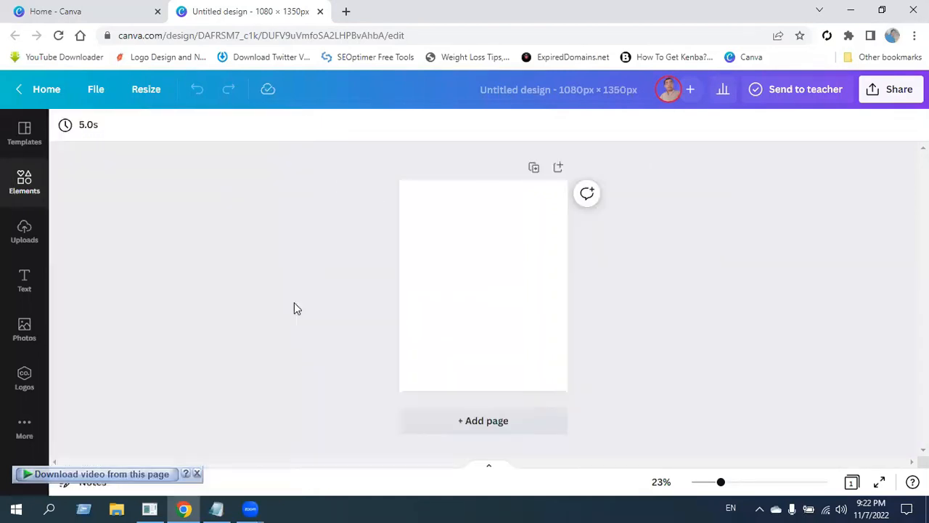
Step: Search the elements for "transparent gradient" and add the square purple gradient that fades out sideways to the blank page
left_click(24, 181)
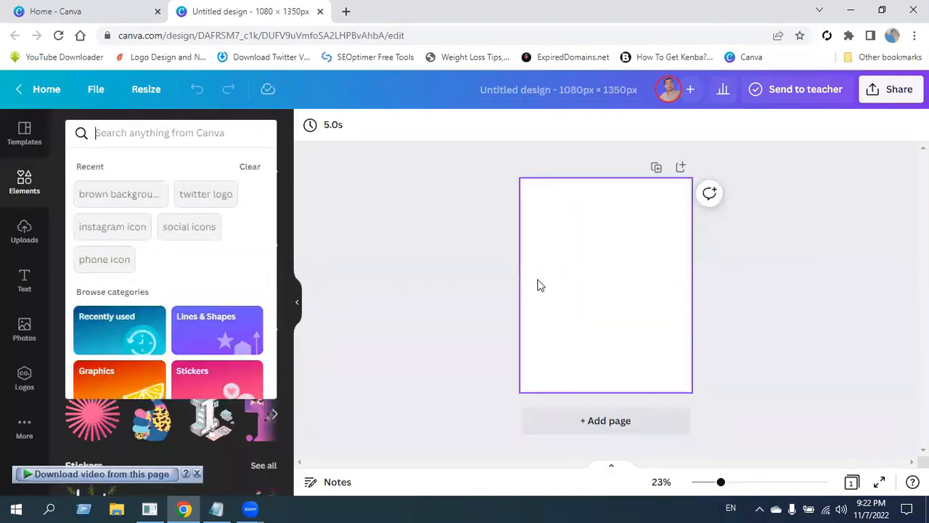
type("transparent gra")
left_click(127, 246)
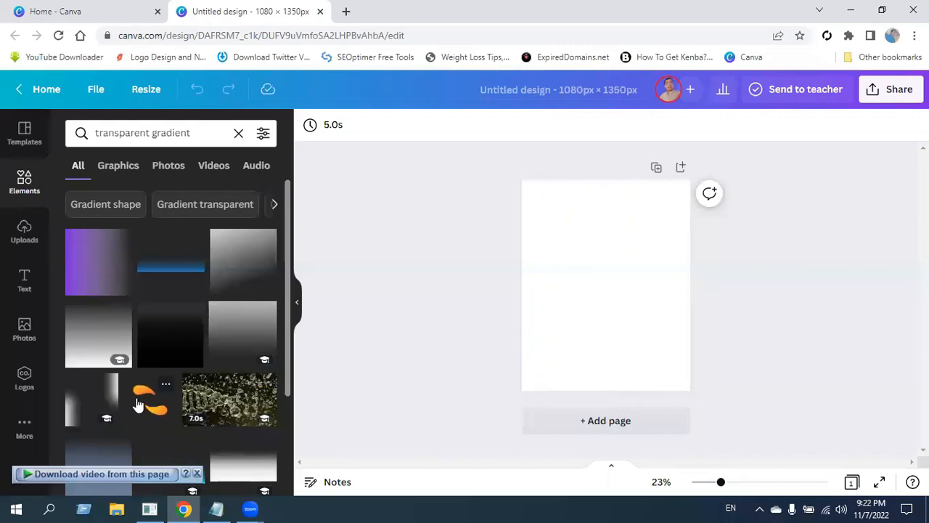
left_click(104, 274)
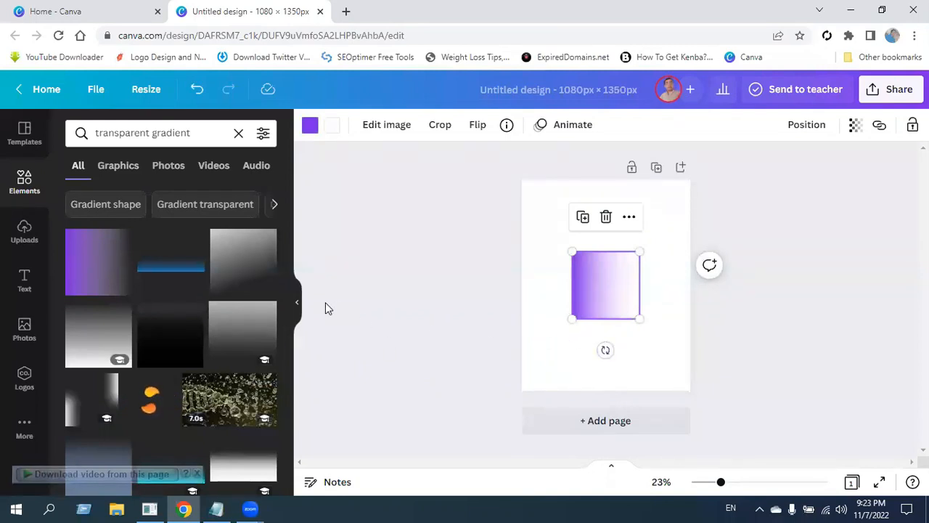
Step: Enlarge the purple gradient square to nearly the page width, extending it slightly past the page's upper edge
left_click(297, 302)
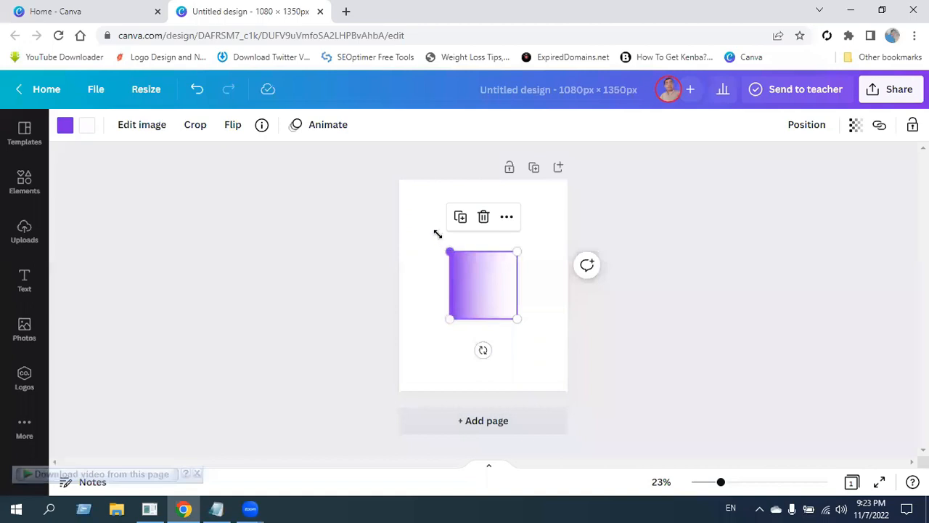
left_click_drag(437, 234, 414, 214)
left_click_drag(515, 218, 564, 171)
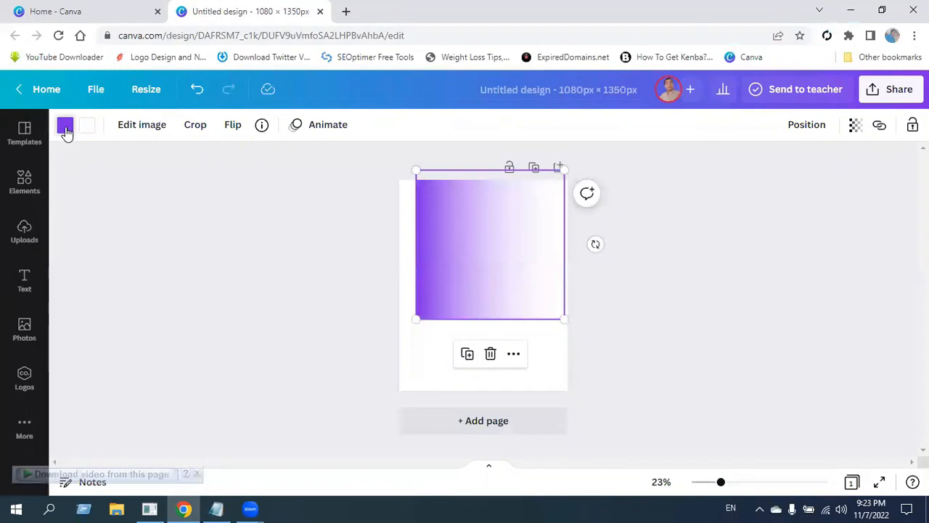
Step: Set the gradient's first colour to the default red and move the gradient slightly lower on the page
left_click(66, 129)
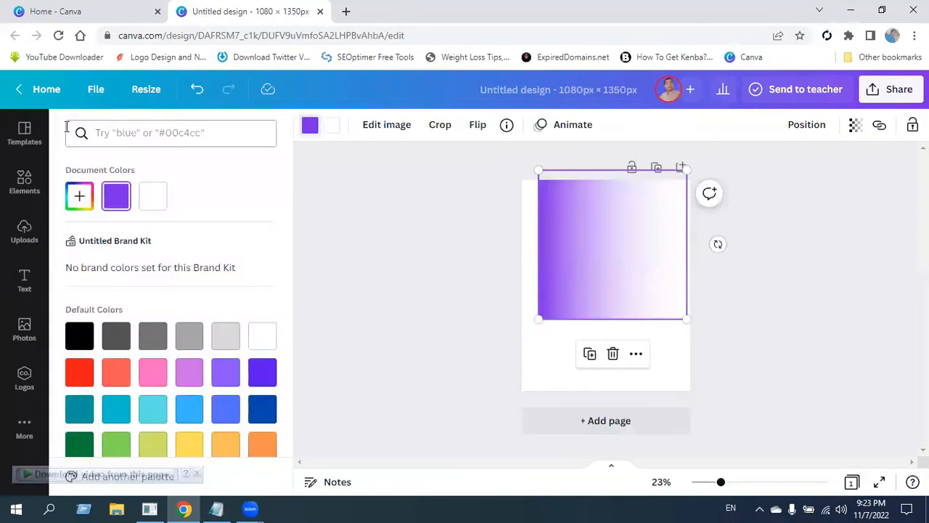
scroll(206, 392, "down", 1)
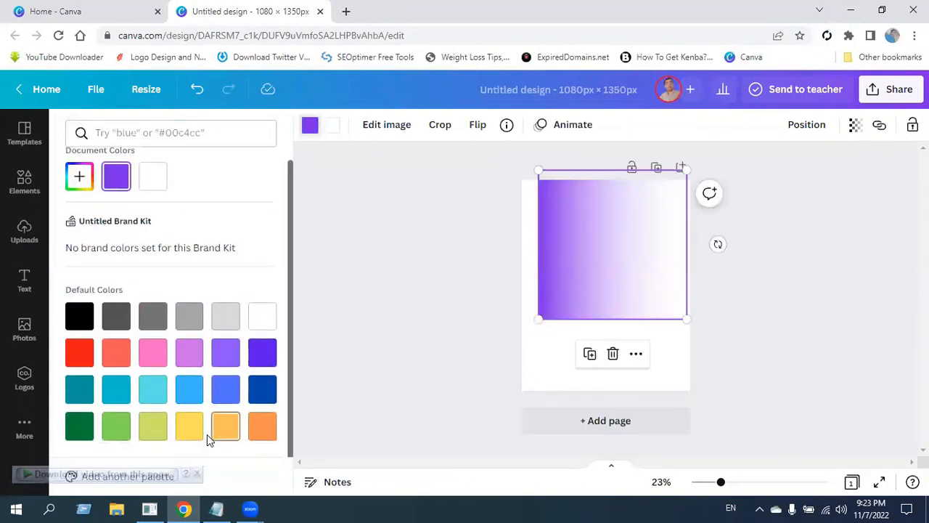
left_click(87, 353)
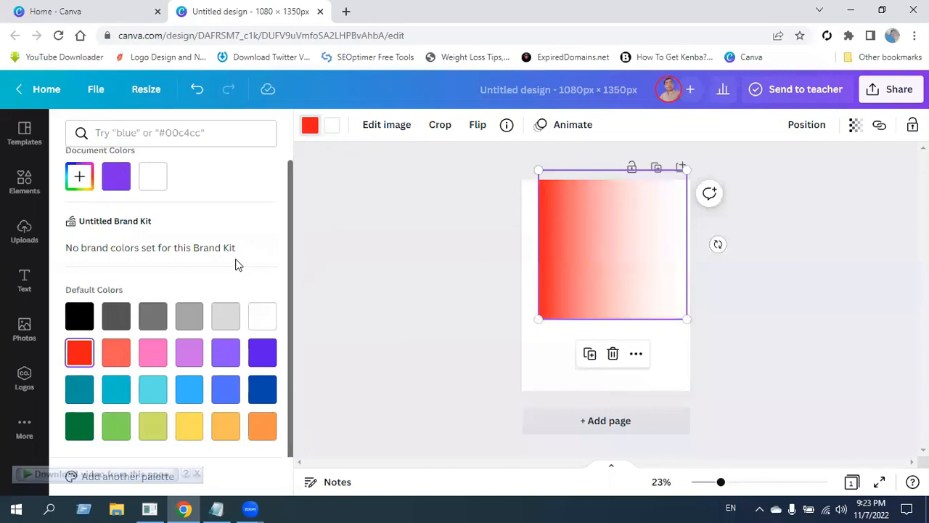
left_click(332, 127)
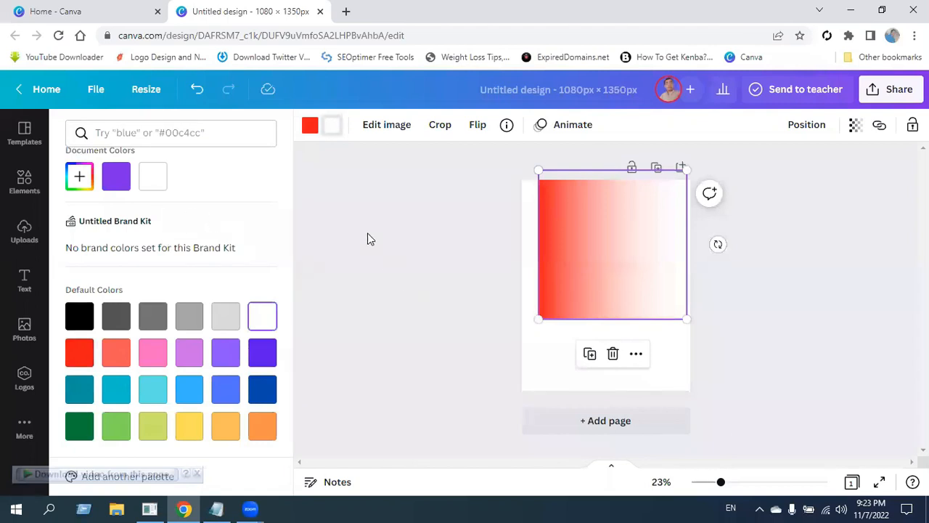
left_click(491, 262)
left_click(373, 268)
left_click(480, 244)
left_click_drag(478, 251, 476, 267)
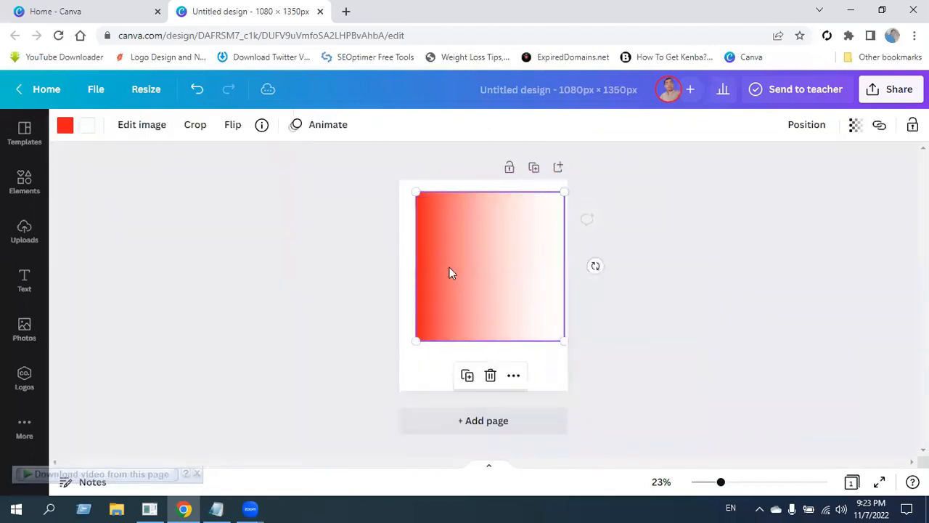
Step: Try light blue and violet for the gradient's second colour, and settle on the default dark blue
left_click(91, 128)
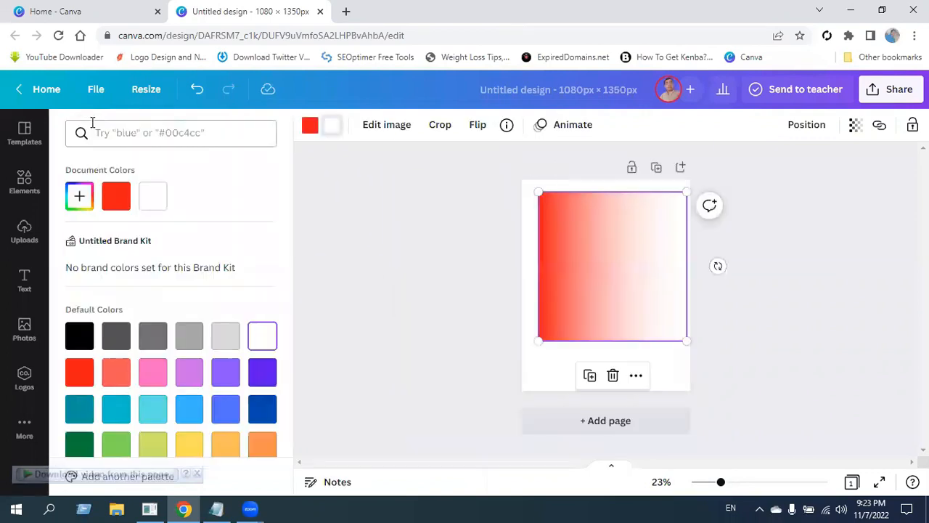
scroll(258, 411, "down", 1)
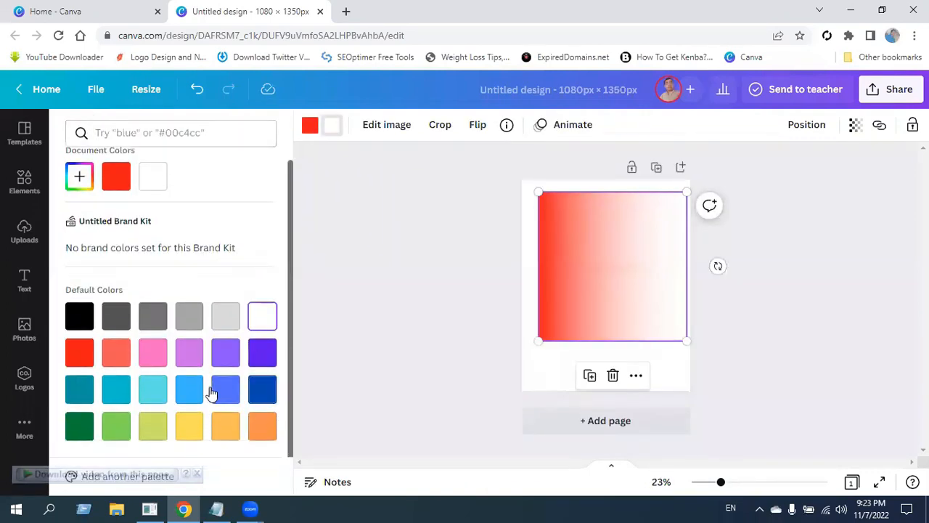
left_click(158, 395)
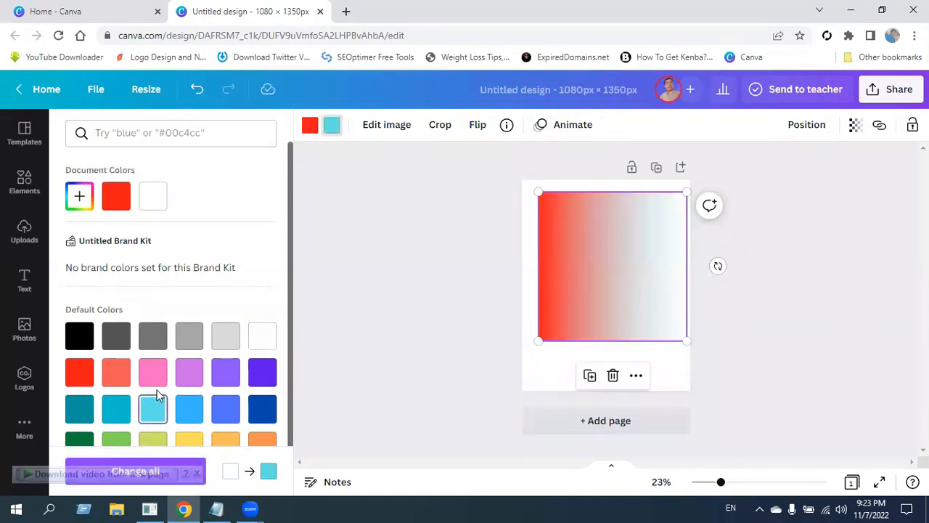
left_click(264, 372)
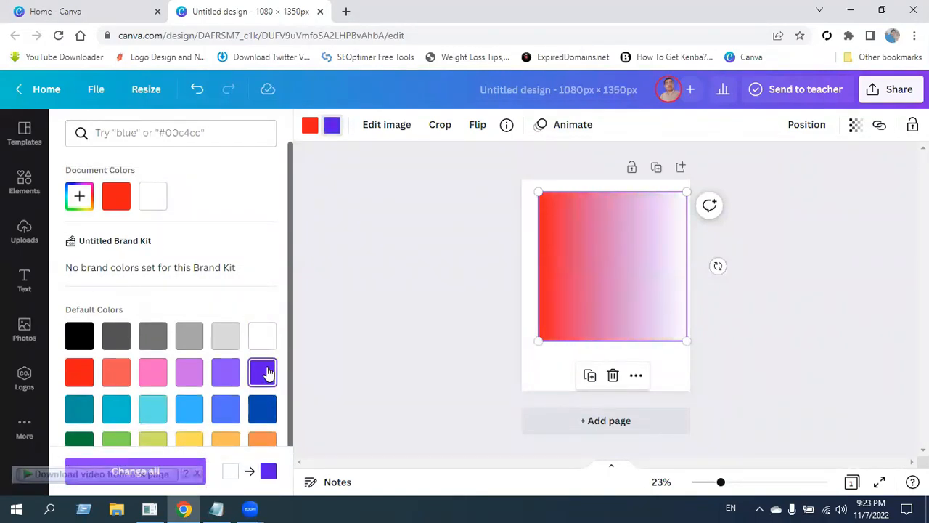
left_click(265, 409)
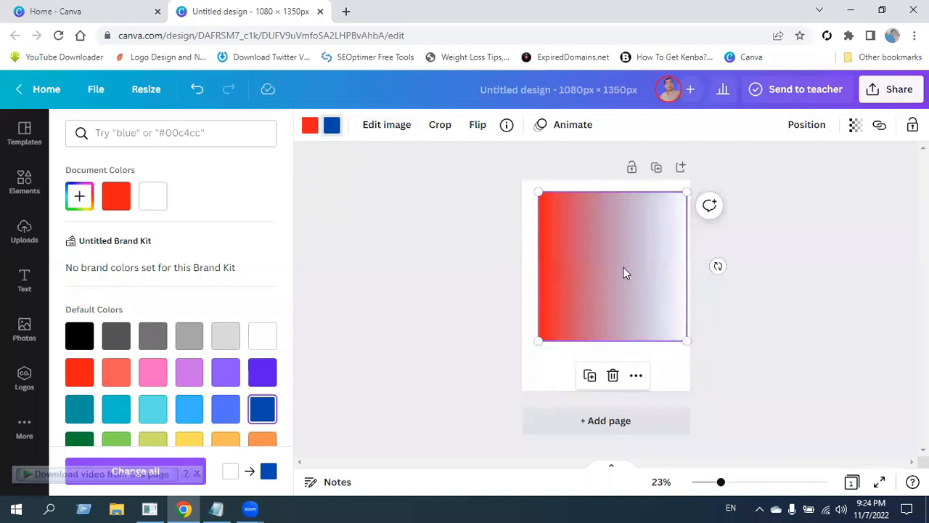
Step: Rotate the red and blue gradient diagonally, then enlarge and reposition it until it covers the whole page
left_click_drag(633, 264, 654, 251)
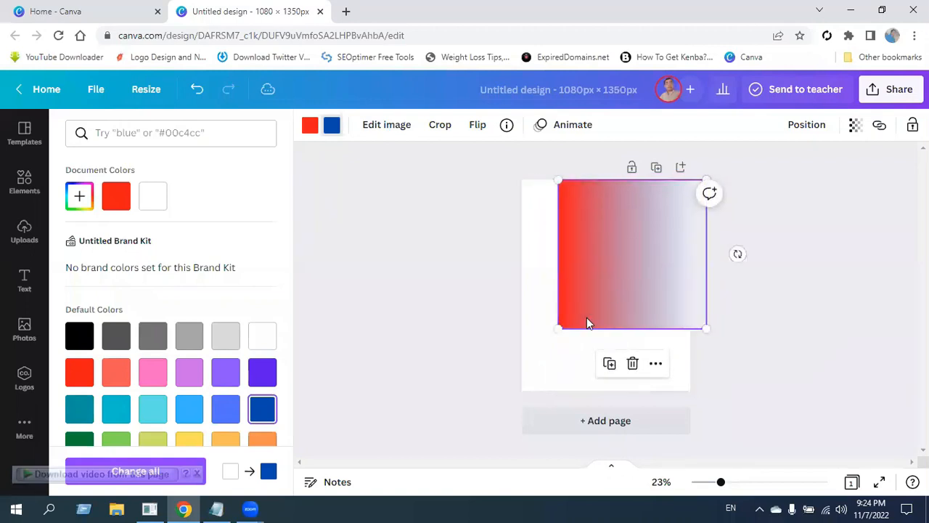
left_click_drag(558, 328, 603, 392)
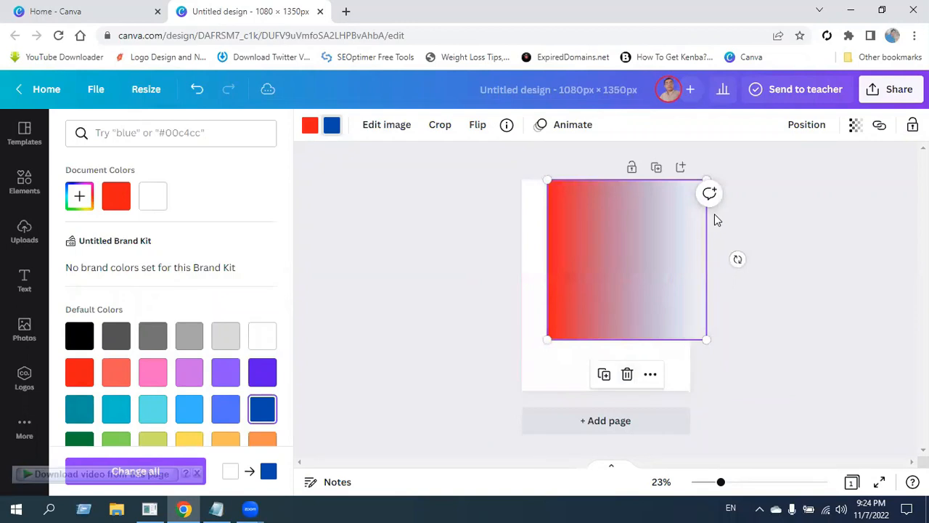
left_click_drag(738, 259, 682, 214)
left_click_drag(620, 265, 640, 234)
left_click_drag(665, 339, 399, 303)
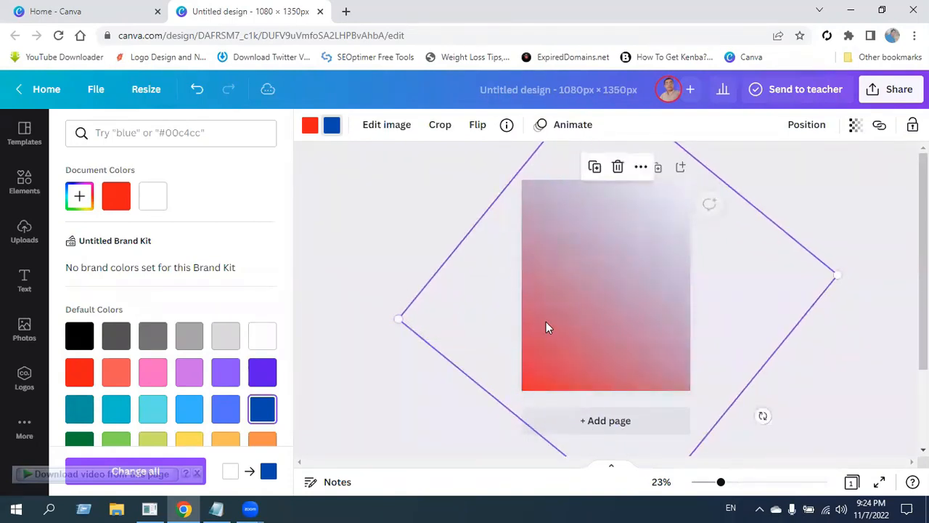
left_click_drag(593, 304, 603, 297)
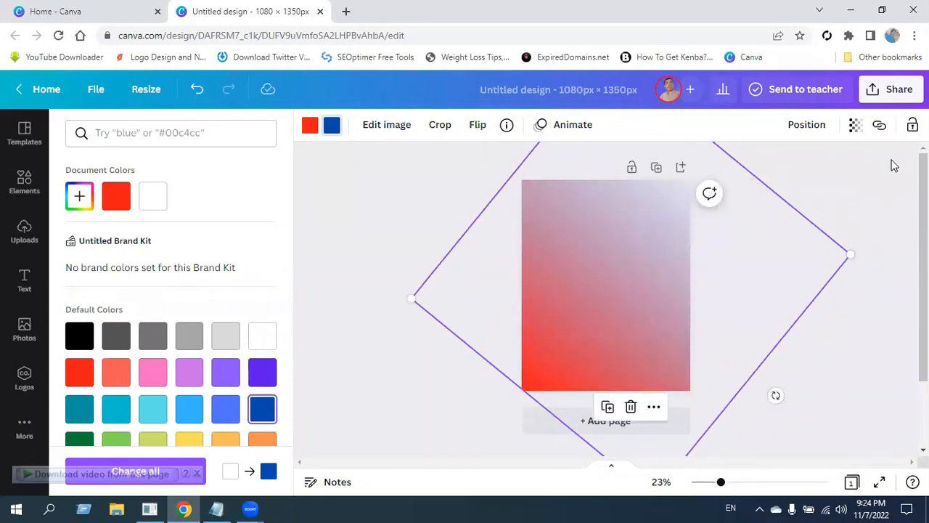
Step: Keep the gradient's transparency at 100 and delete the gradient from the page
left_click(855, 127)
mouse_move(851, 182)
left_mouse_down()
mouse_move(803, 183)
mouse_move(815, 201)
mouse_move(853, 199)
left_mouse_up()
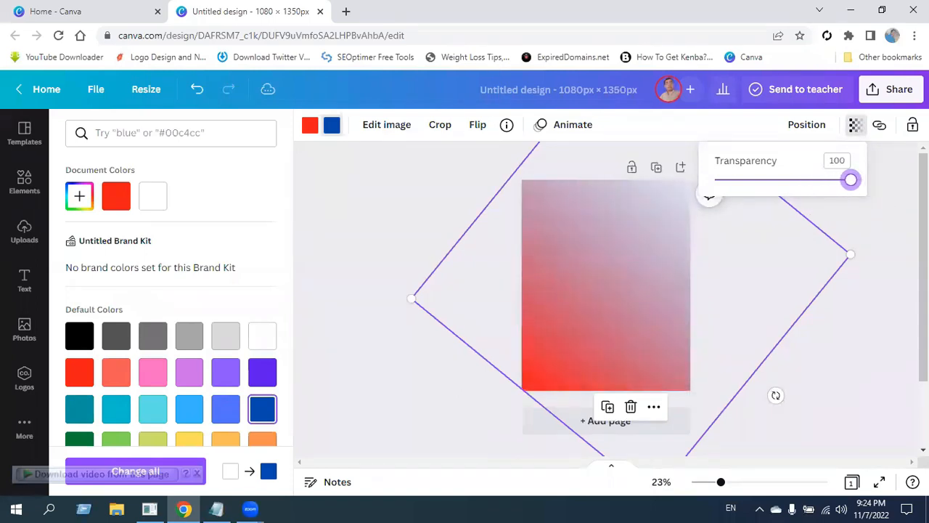
left_click(860, 332)
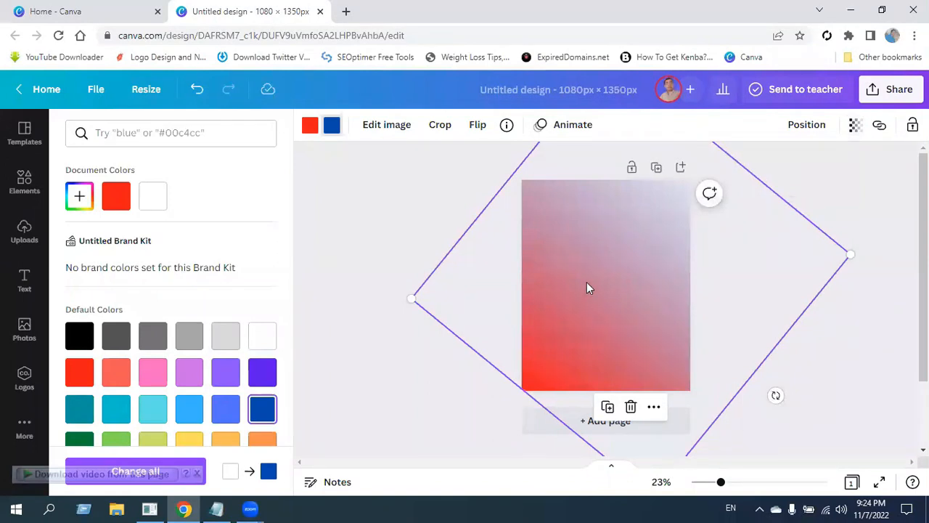
key("Delete")
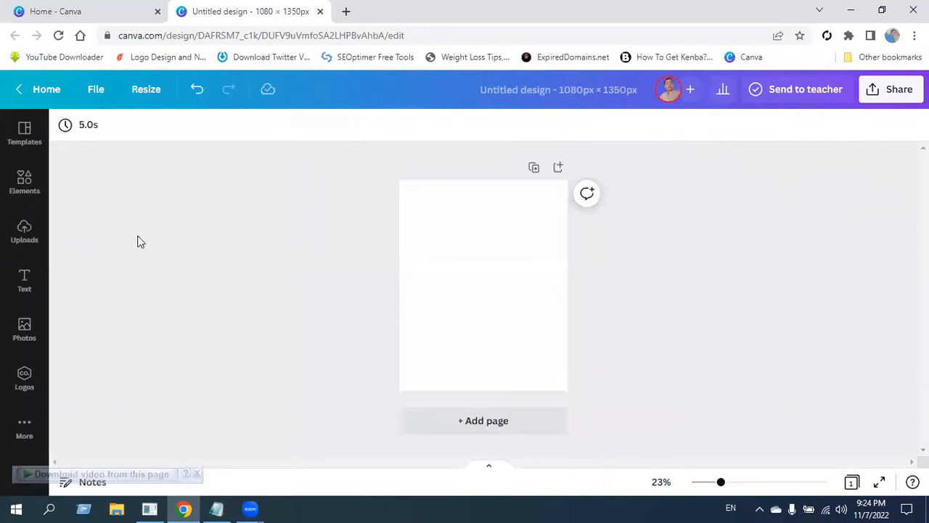
Step: Replace the previous elements search with a search for "transparent round gradient"
left_click(23, 181)
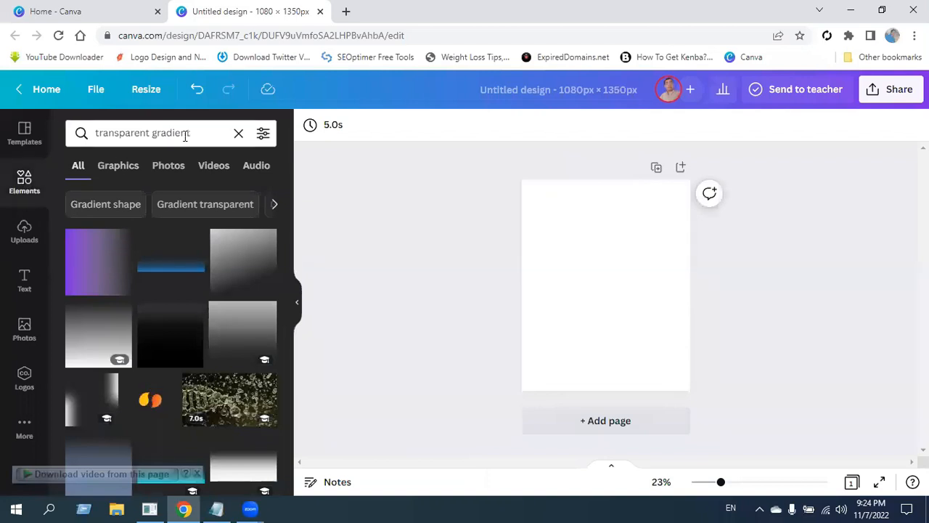
left_click(238, 133)
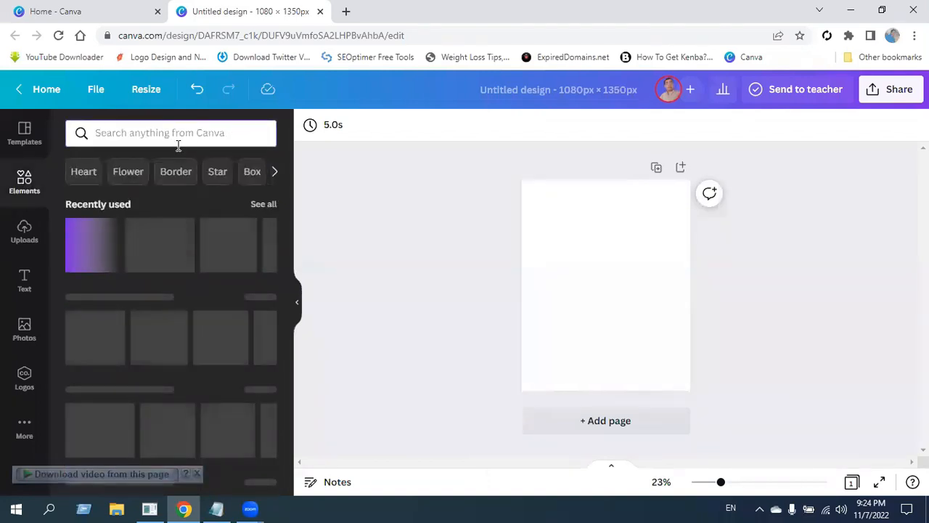
left_click(155, 135)
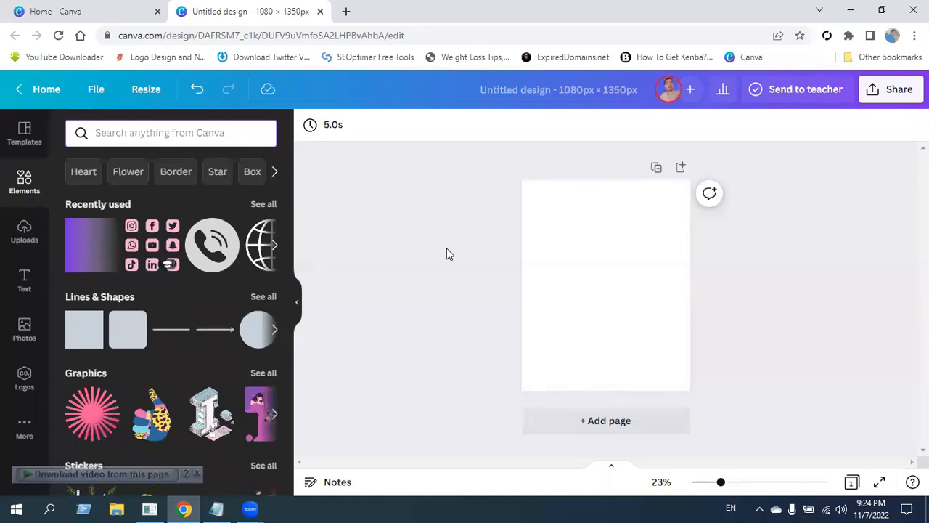
type("round")
key("BackSpace")
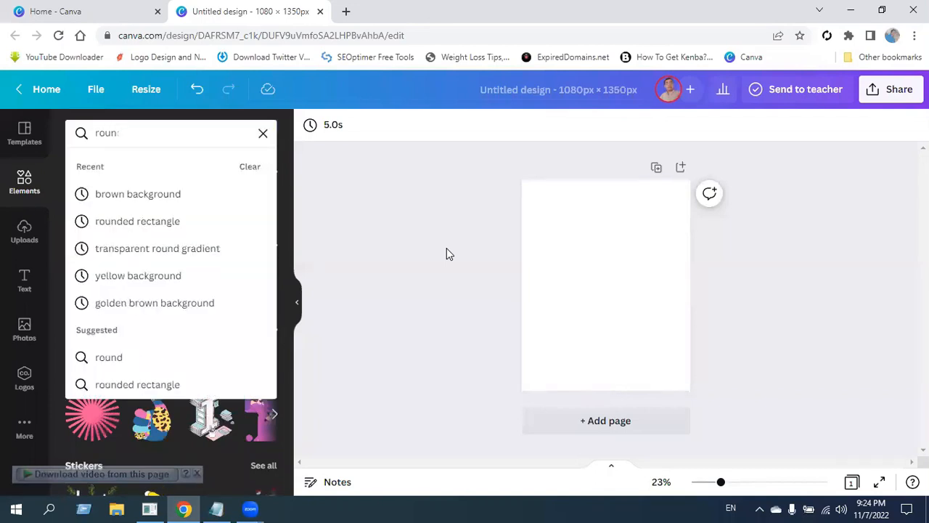
key("BackSpace")
key("BackSpace")
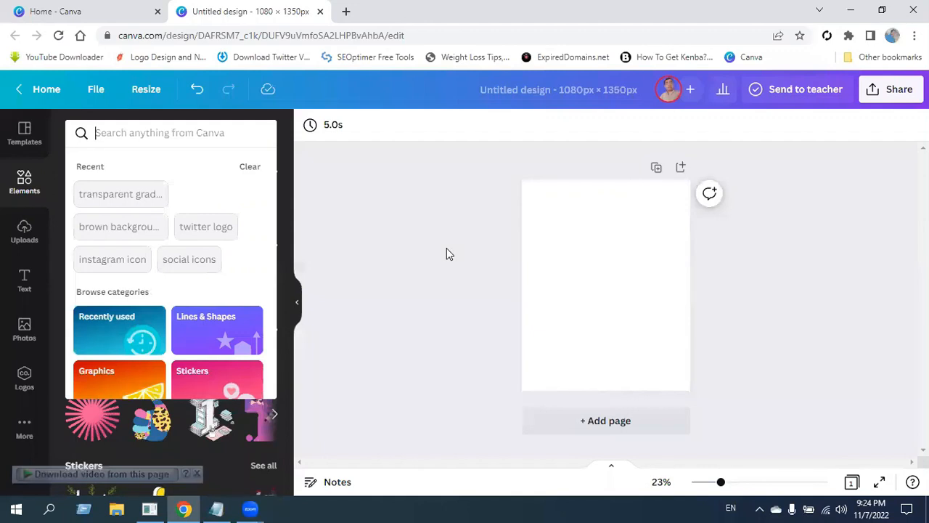
type("transparent rou")
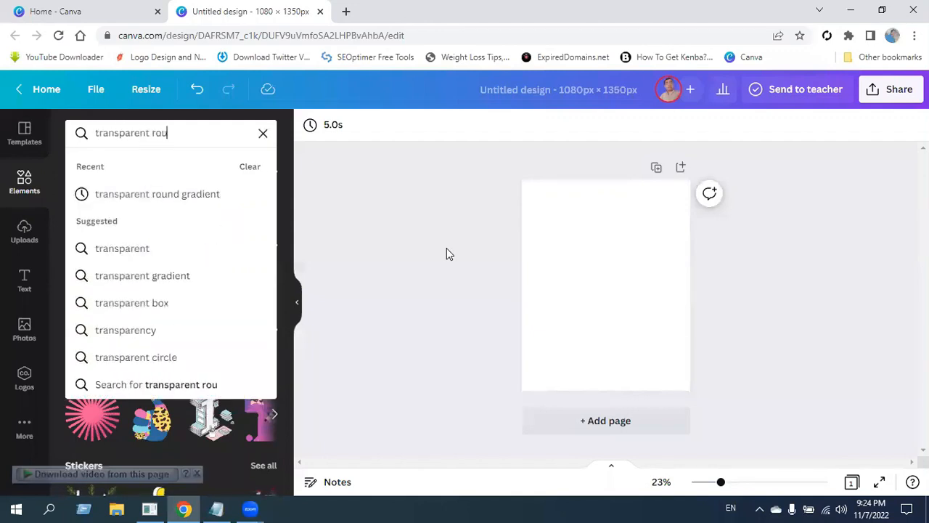
type("nd grad")
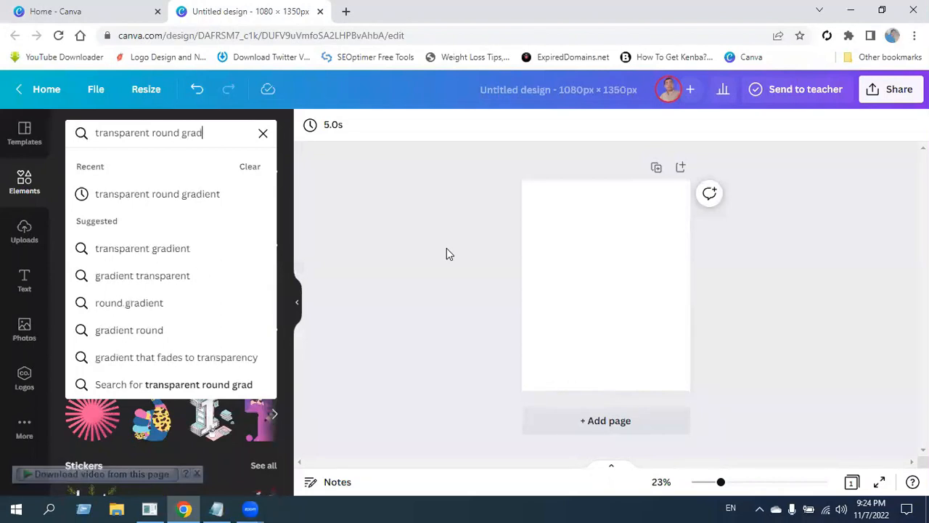
type("ient")
key("Return")
Step: Add the purple round gradient and enlarge it to about 2,334 × 2,334 so that it covers the whole page
scroll(287, 330, "down", 2)
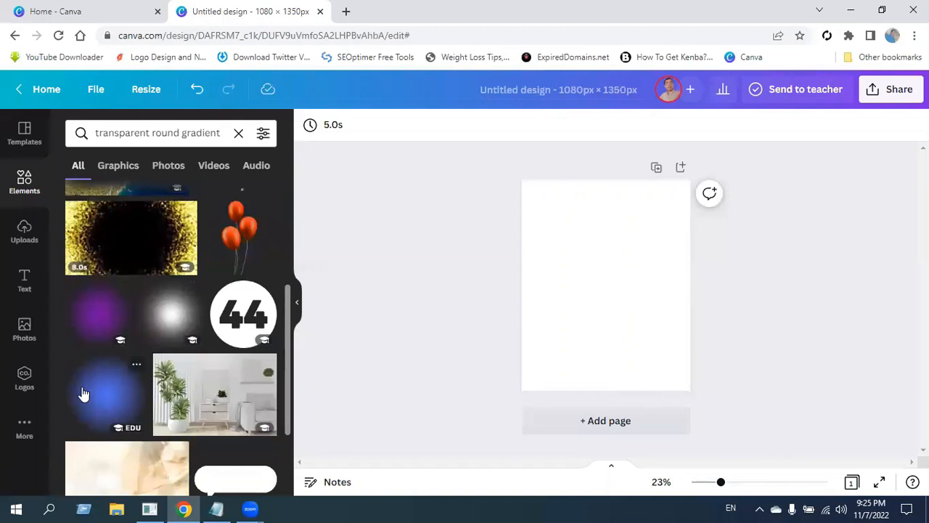
left_click(94, 314)
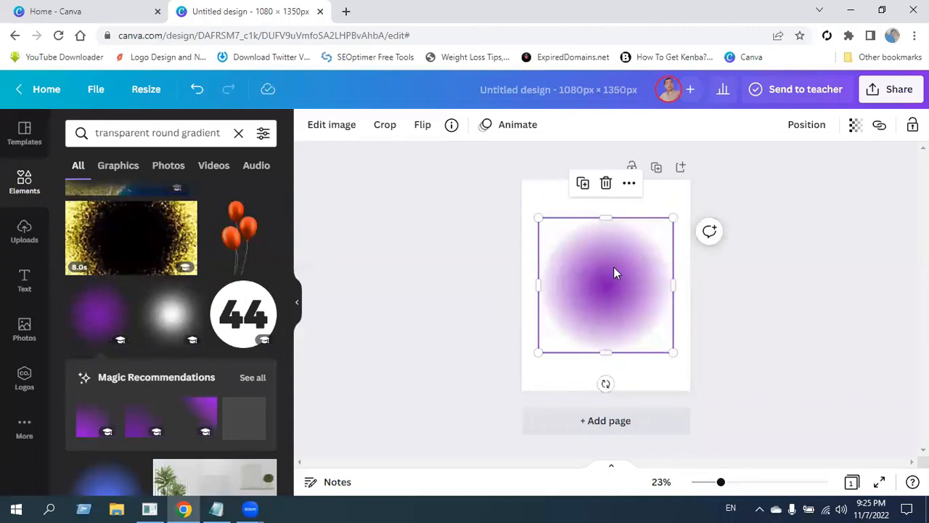
left_click_drag(538, 218, 462, 166)
left_click_drag(674, 353, 750, 430)
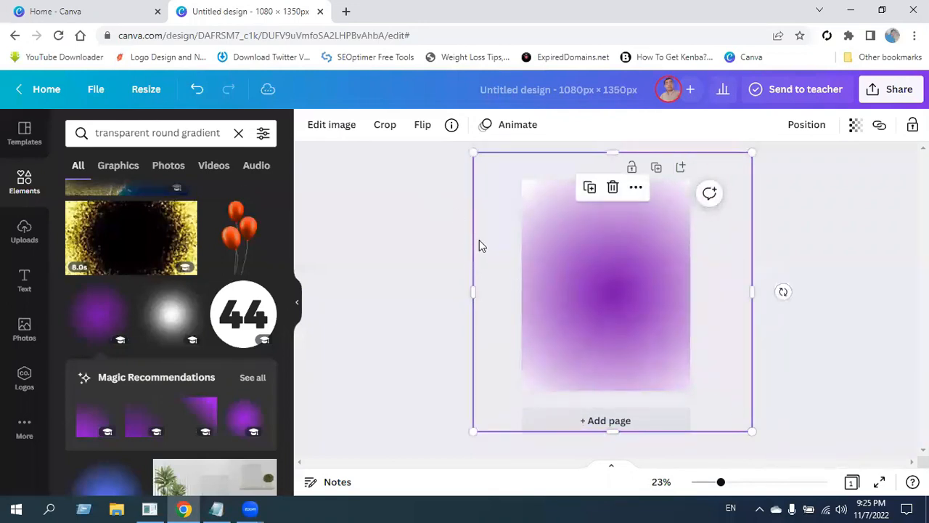
left_click_drag(612, 311, 638, 251)
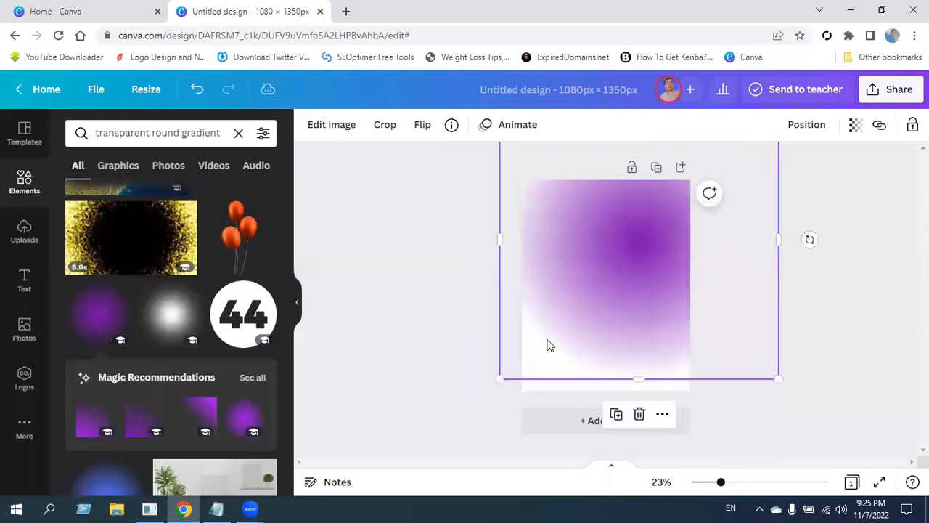
left_click_drag(499, 378, 450, 472)
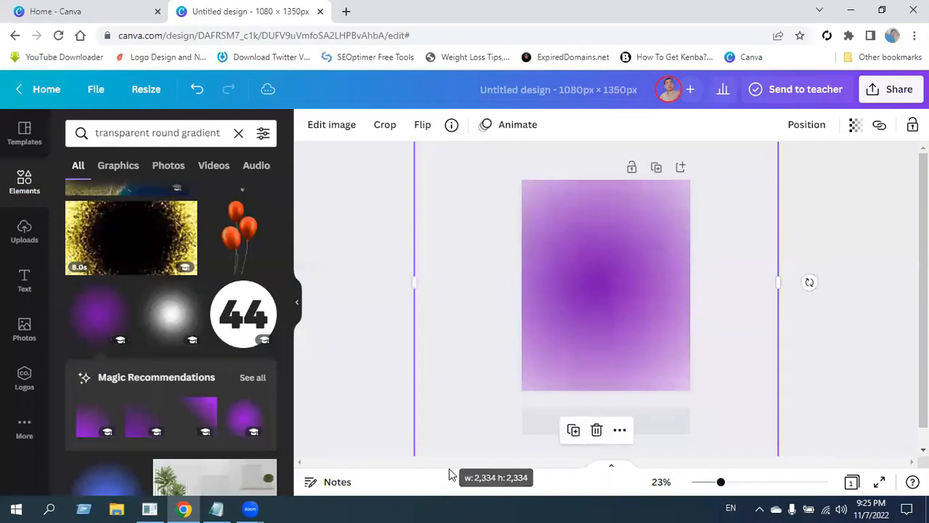
Step: Apply the Sandi filter from the Photogenic effects to the purple round gradient
left_click(344, 130)
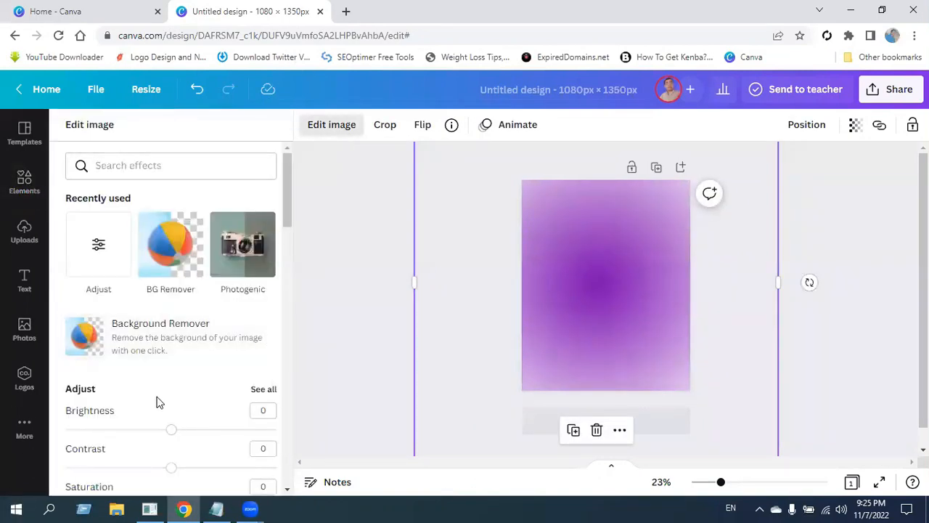
scroll(180, 341, "down", 1)
left_click_drag(290, 203, 286, 348)
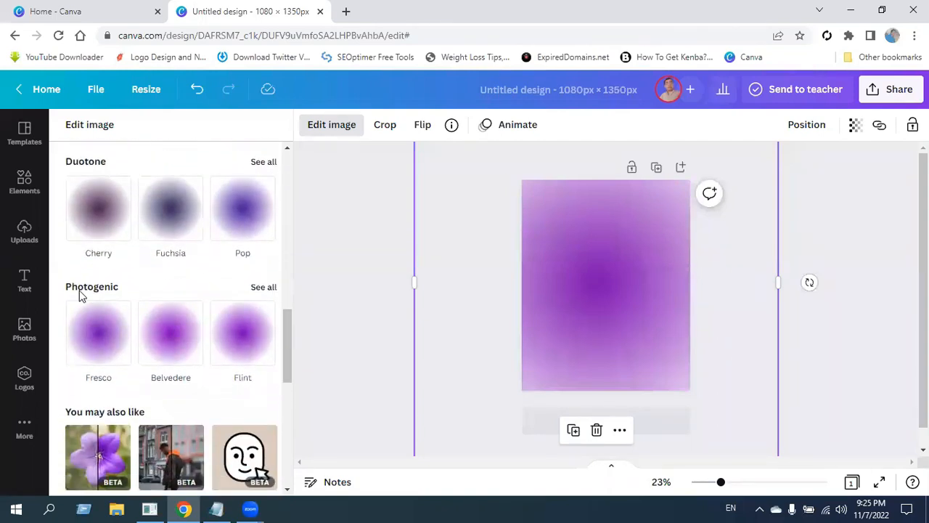
left_click(265, 288)
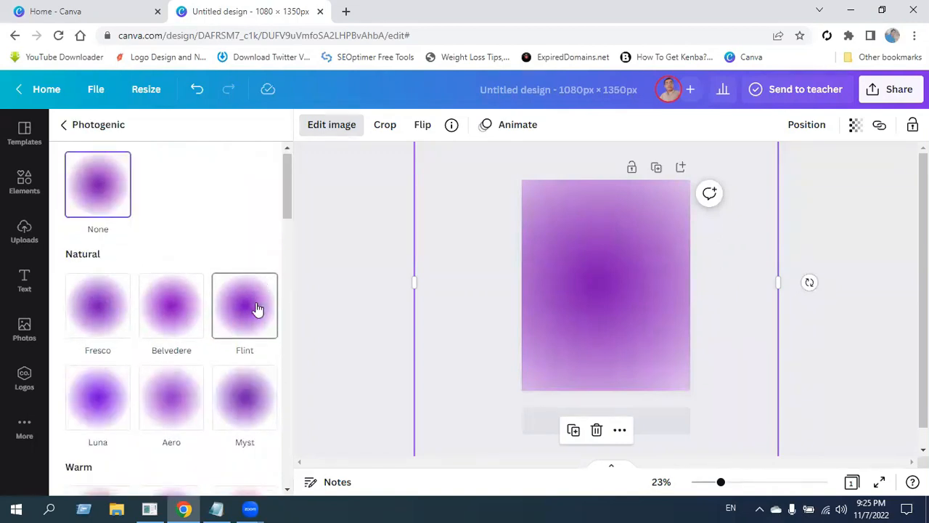
scroll(254, 348, "down", 2)
scroll(109, 366, "down", 1)
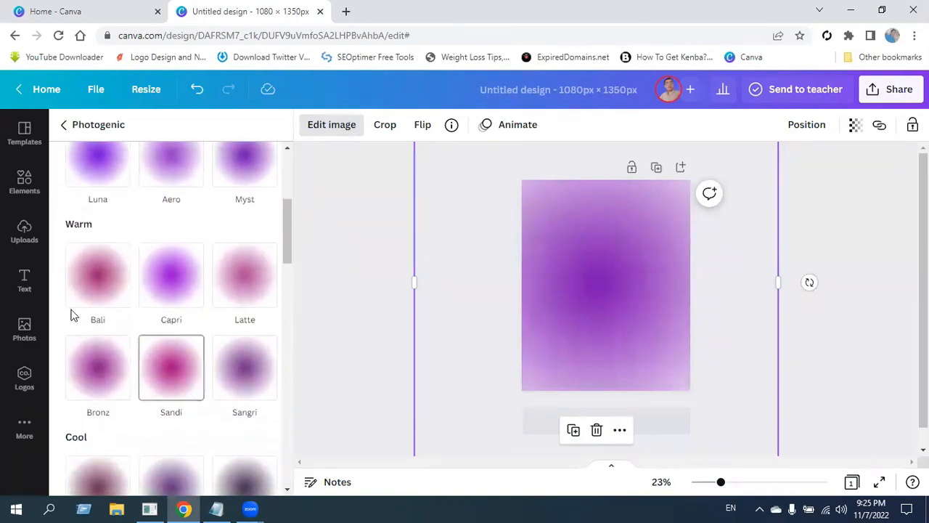
scroll(205, 352, "down", 1)
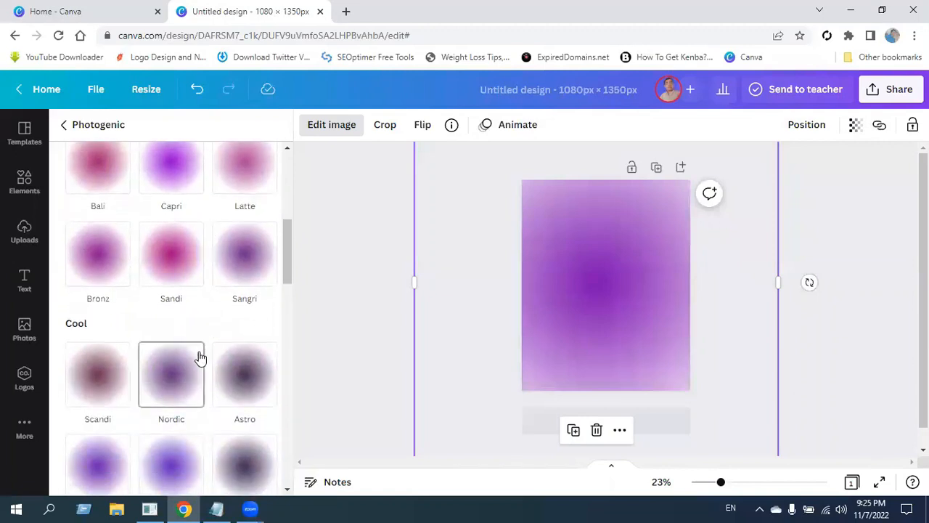
scroll(185, 363, "down", 2)
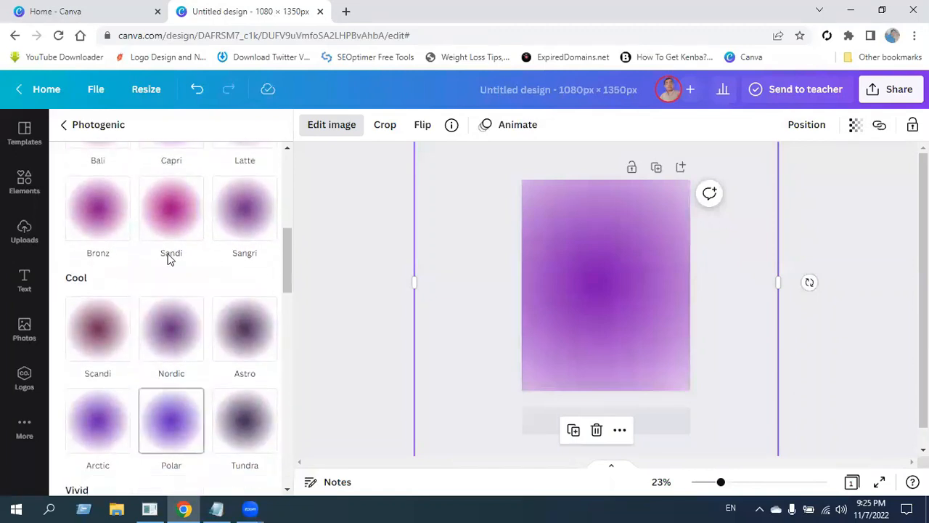
left_click(169, 215)
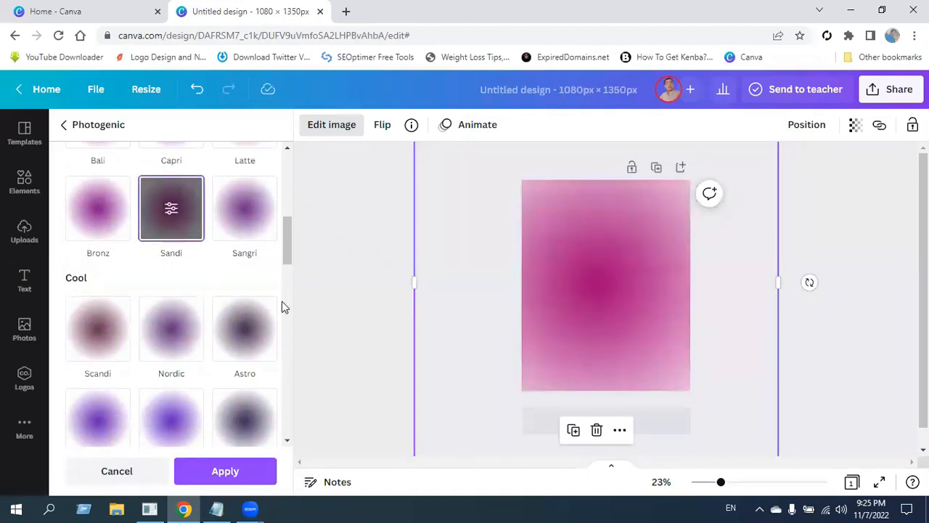
Step: Adjust the gradient image to contrast 61, saturation -61 and tint 24
left_click_drag(285, 236, 286, 85)
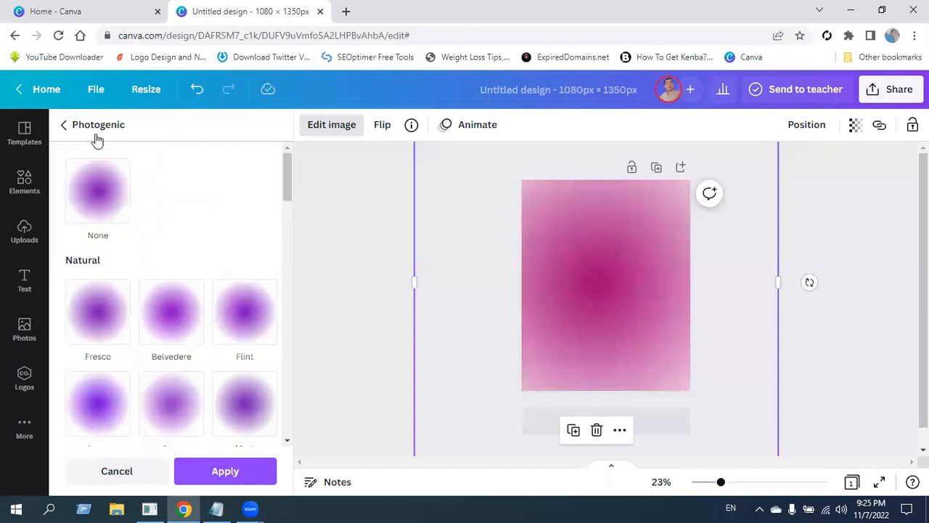
left_click(65, 125)
left_click_drag(288, 336, 285, 231)
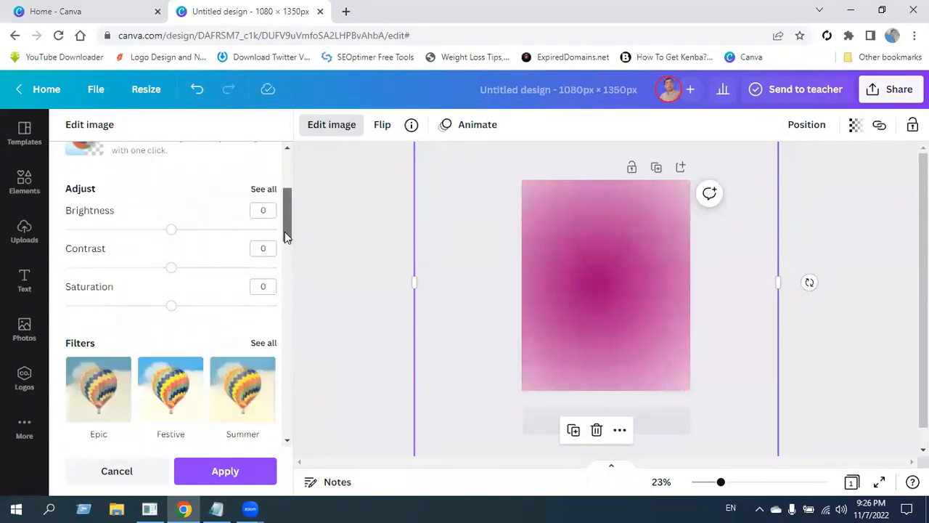
left_click(264, 190)
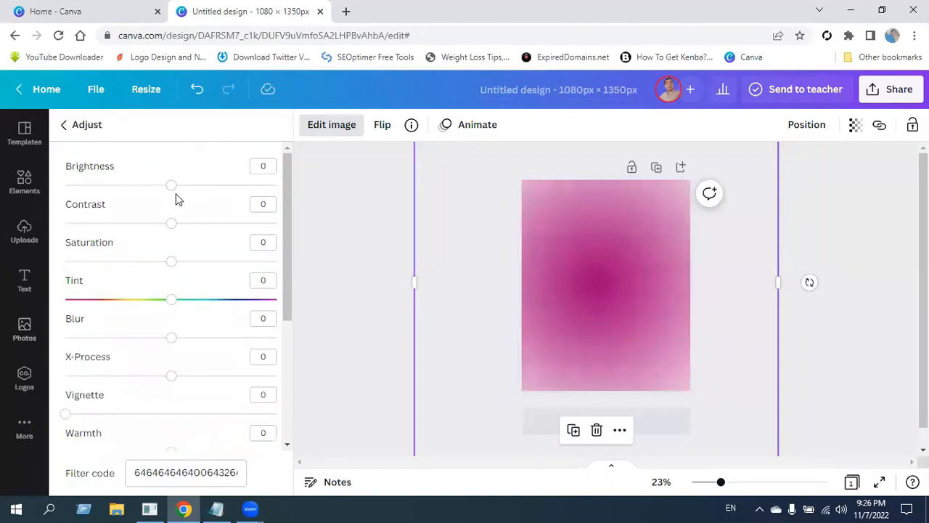
left_click_drag(173, 225, 237, 239)
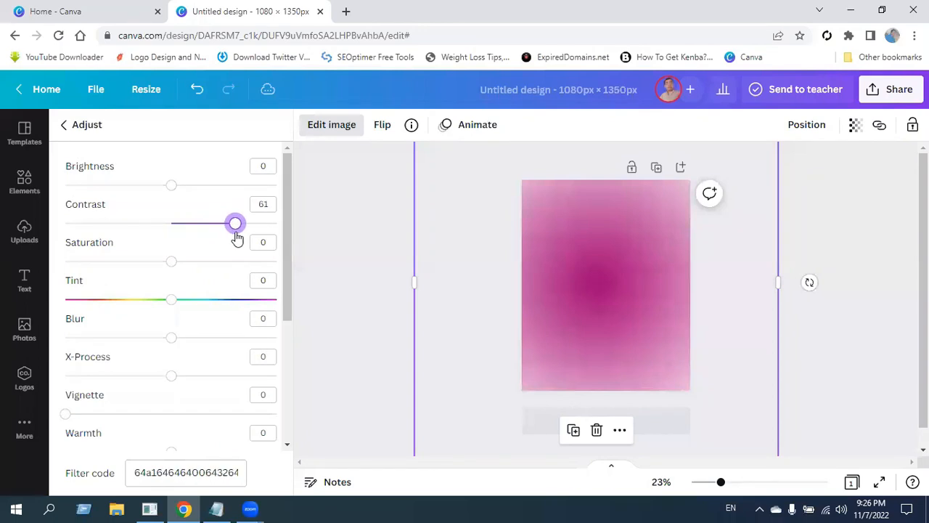
left_click_drag(171, 262, 106, 261)
left_click_drag(172, 300, 197, 318)
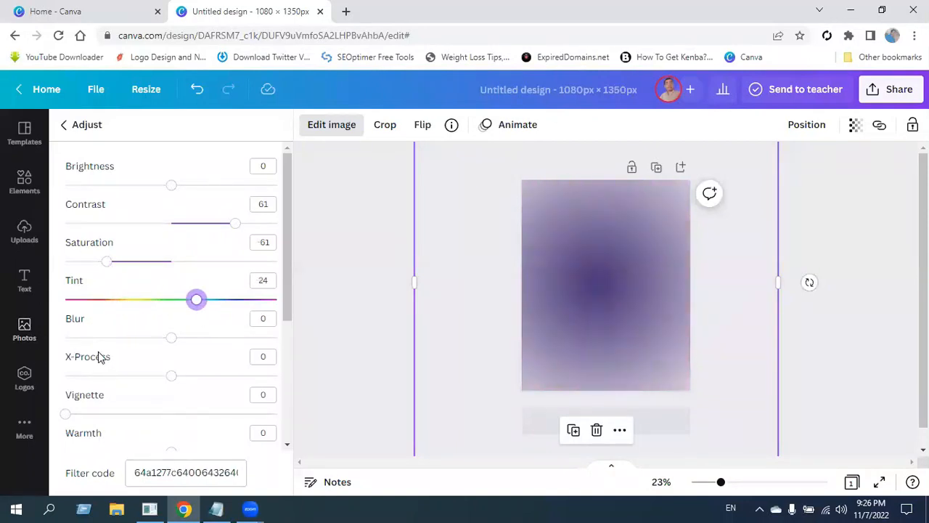
Step: Adjust the gradient image further to blur -9, vignette 52 and warmth 90
left_click_drag(64, 339, 161, 354)
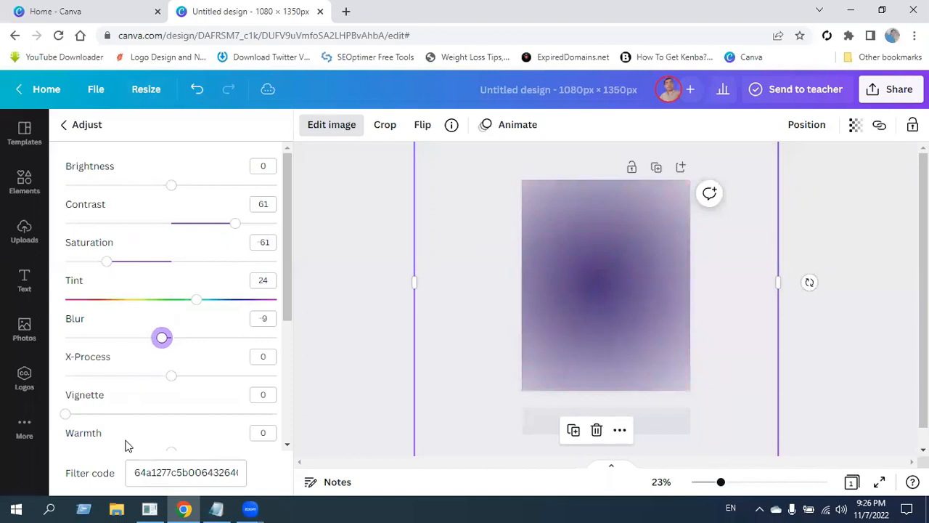
scroll(163, 395, "down", 1)
left_click_drag(64, 347, 168, 382)
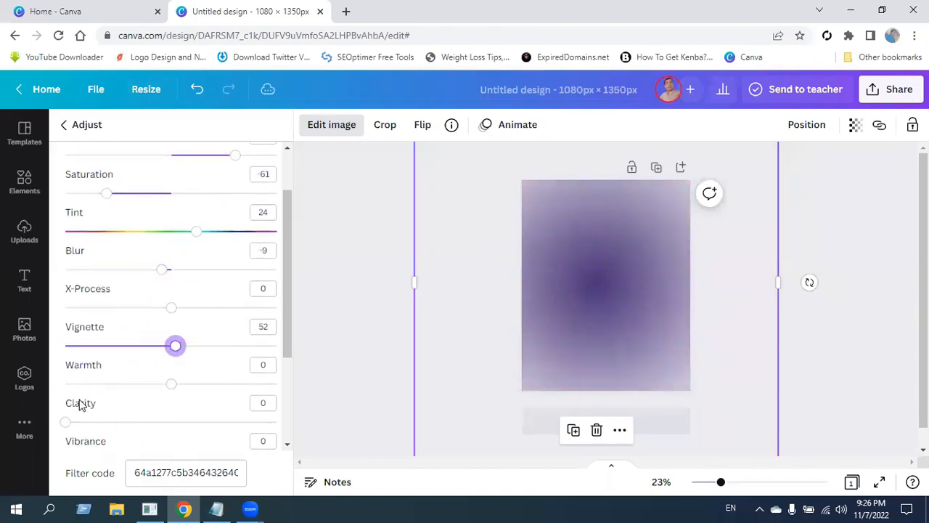
scroll(156, 415, "down", 1)
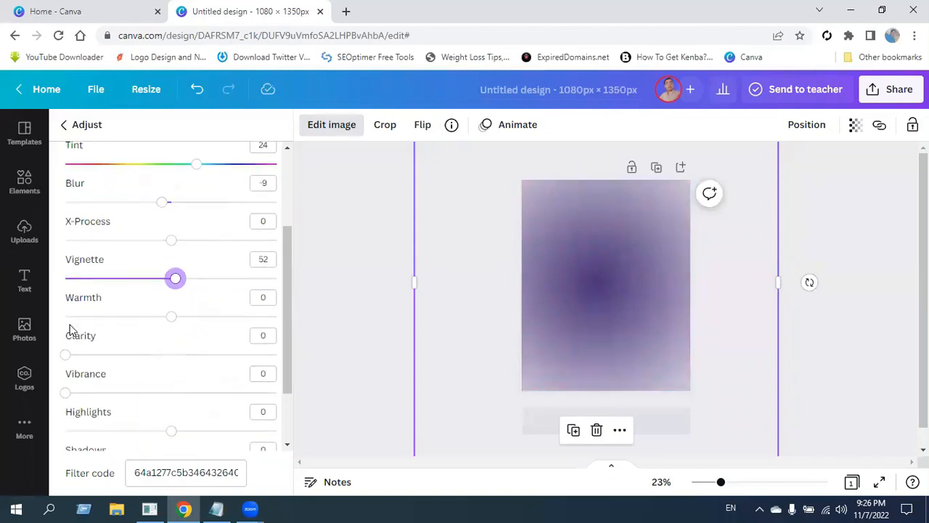
left_click_drag(172, 320, 266, 330)
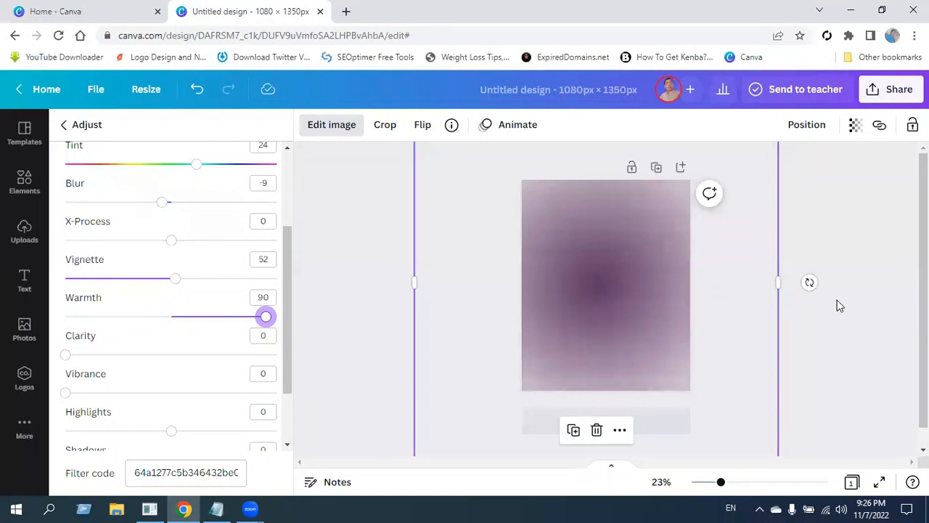
Step: Undo the adjustments, the filter and the earlier gradient placements until the page is blank
left_click(199, 92)
left_click(199, 93)
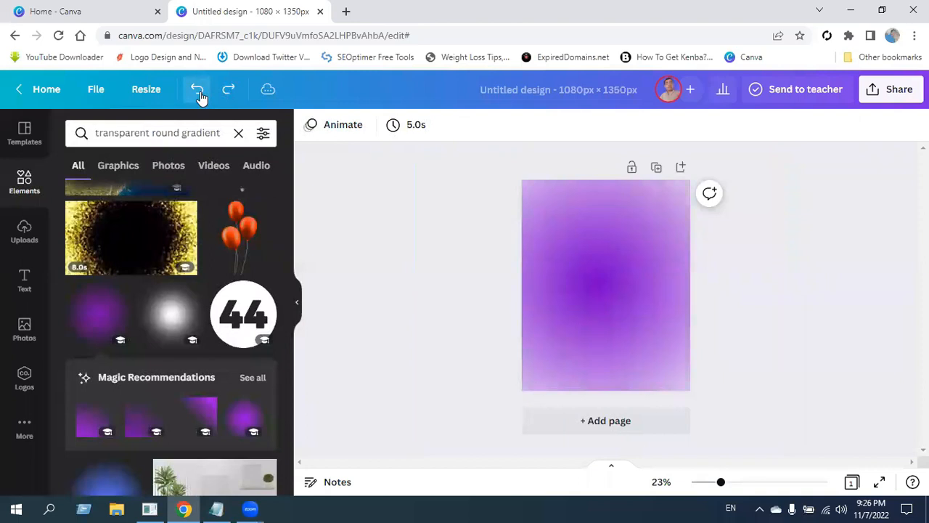
left_click(200, 94)
left_click(199, 93)
left_click(199, 93)
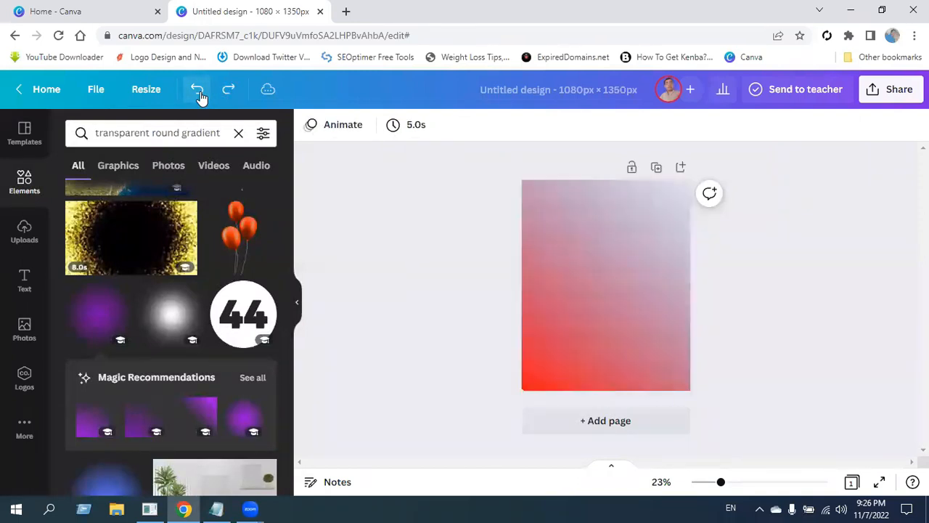
left_click(199, 95)
left_click(297, 303)
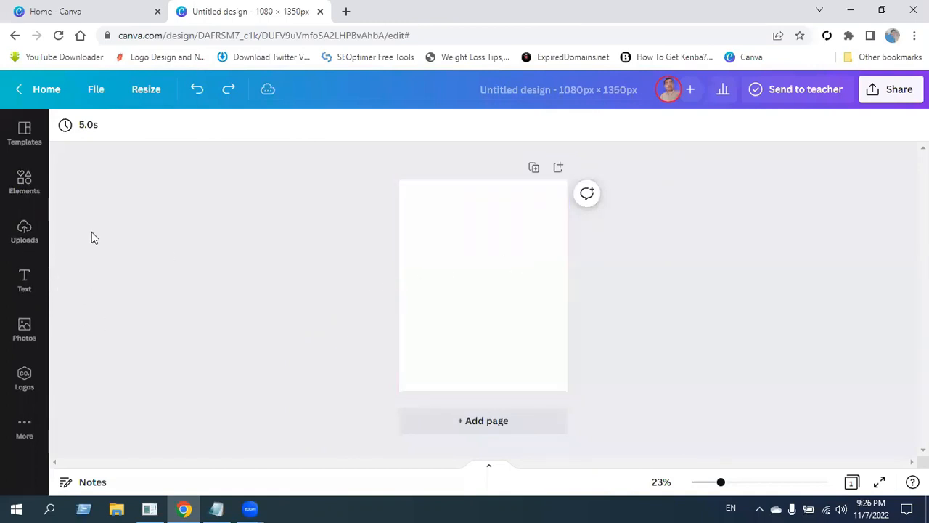
Step: Search the elements for "brown background", place the dark brown background on the page and enlarge it to cover the whole page
left_click(24, 185)
left_click_drag(129, 240, 516, 262)
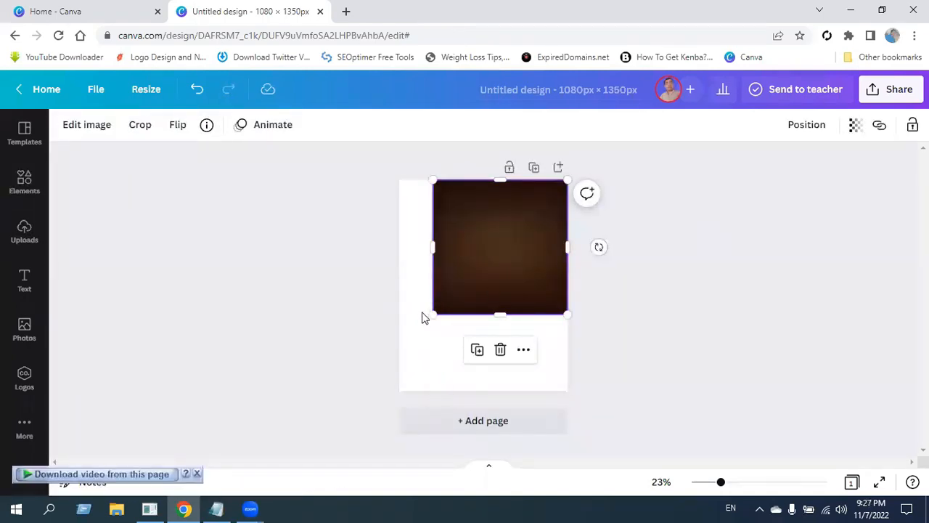
left_click_drag(432, 312, 382, 422)
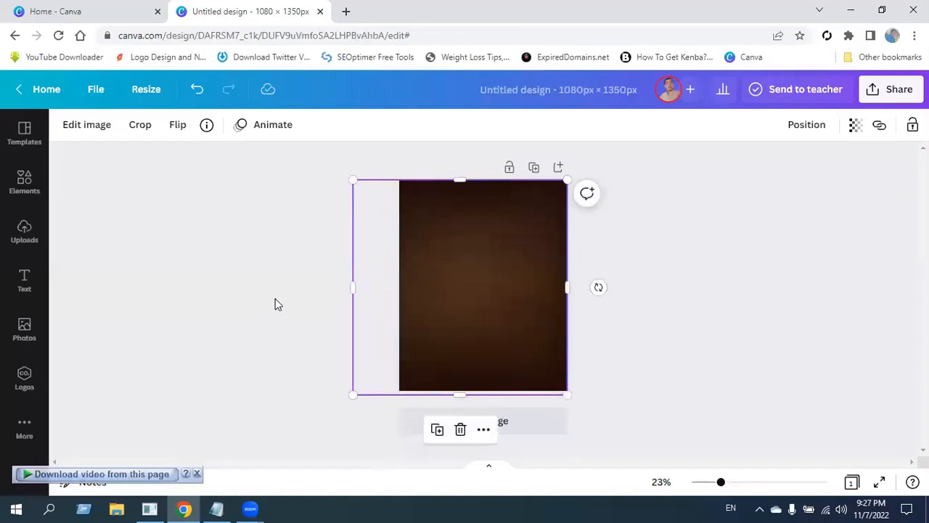
left_click(275, 299)
left_click(483, 285)
left_click(692, 290)
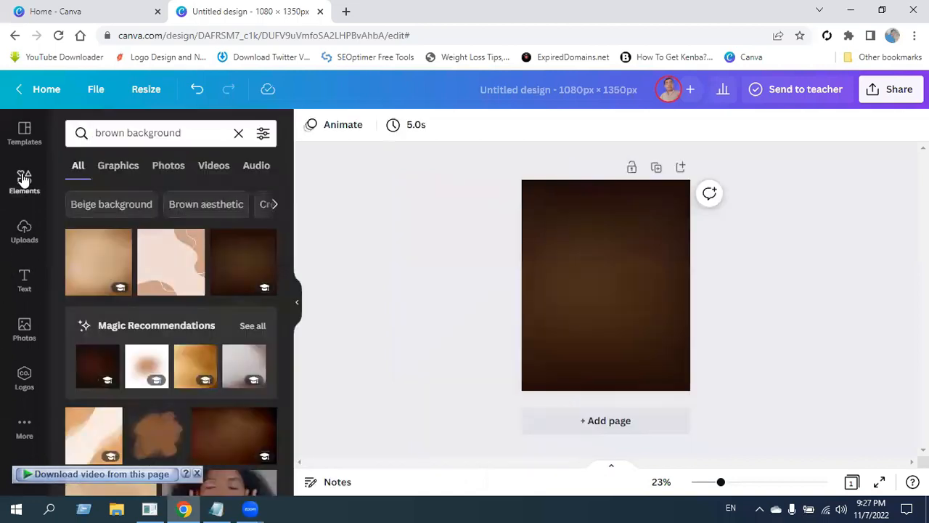
Step: Clear the elements search and try the recently used purple round gradient on top of the brown background
left_click(24, 178)
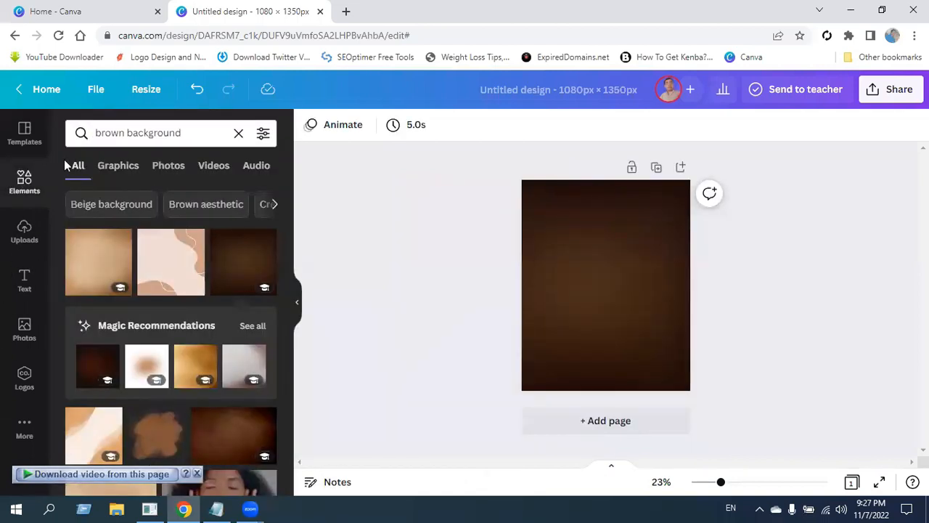
left_click(238, 133)
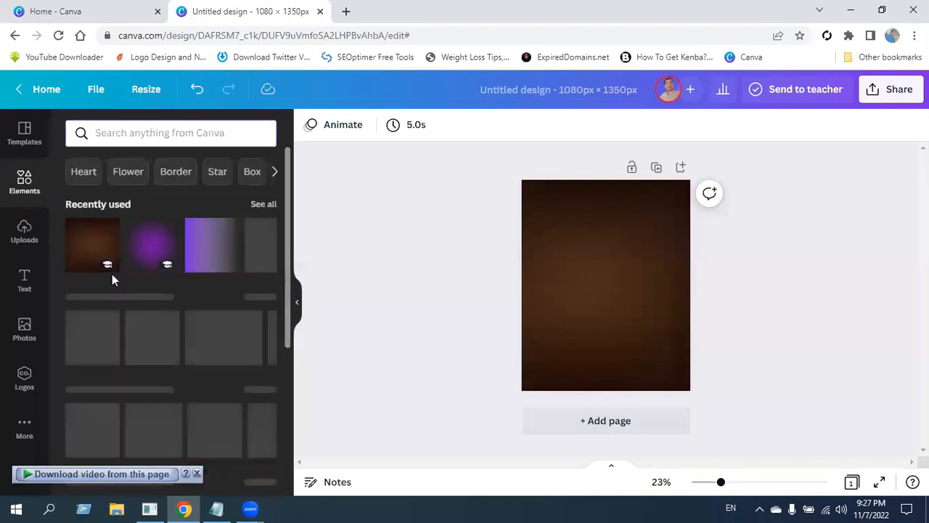
left_click(152, 252)
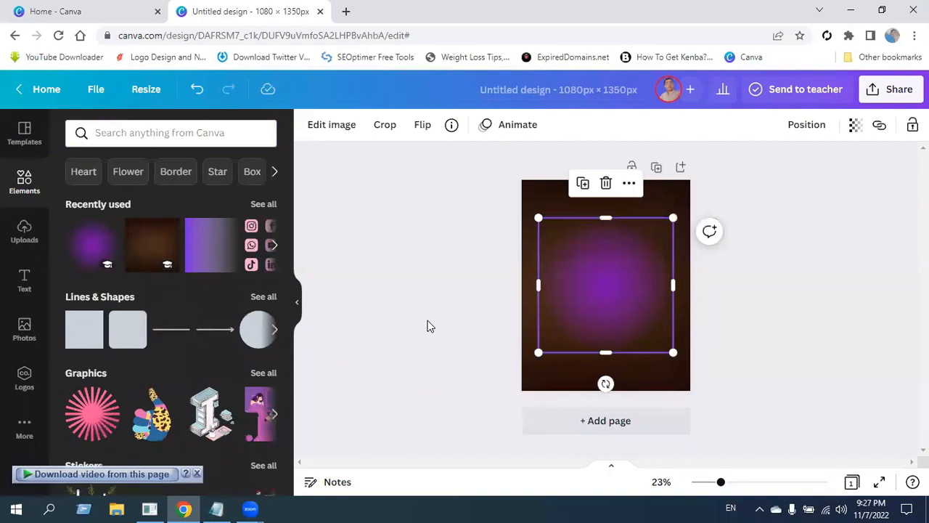
left_click(298, 305)
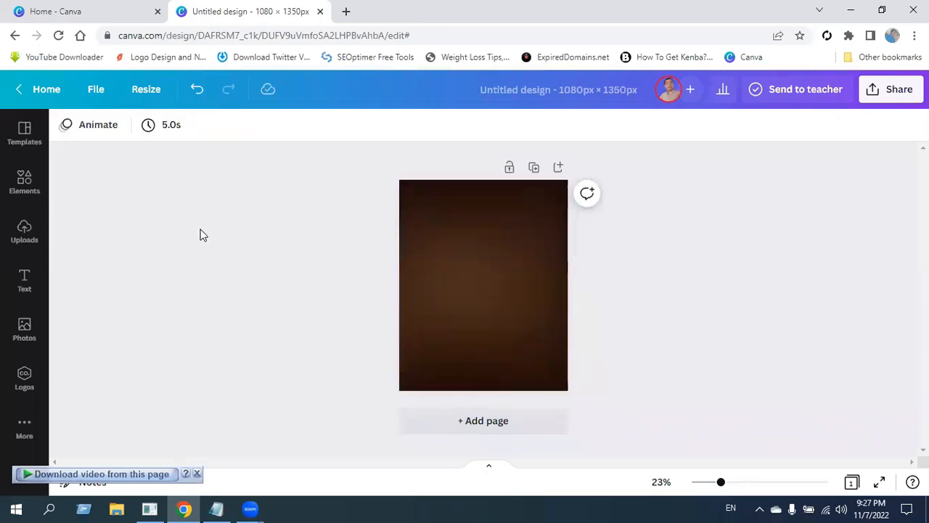
Step: Search the elements for "transparent round gradient"
left_click(29, 188)
left_click(215, 124)
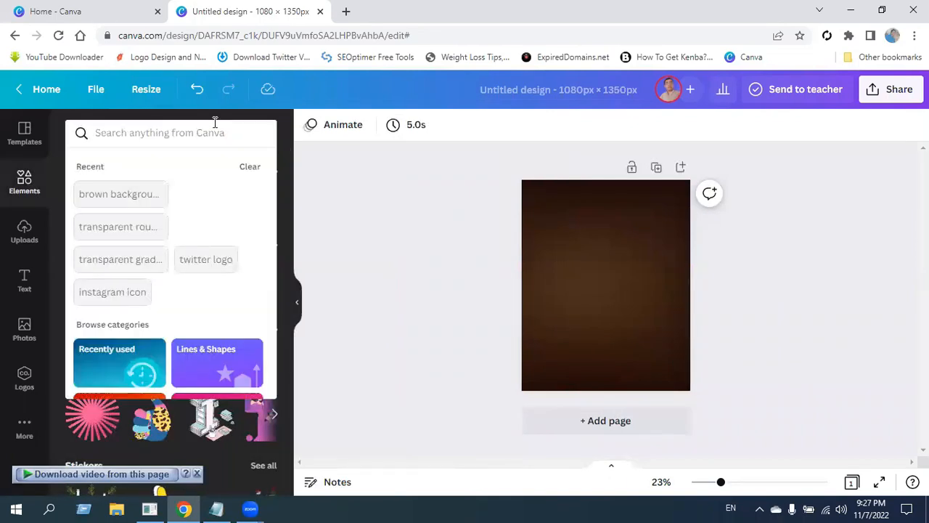
type("transp")
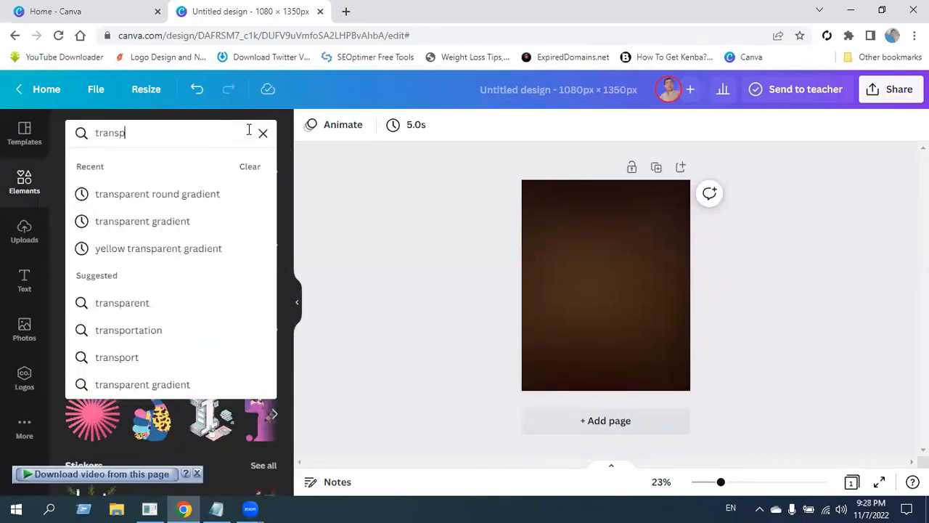
left_click(135, 196)
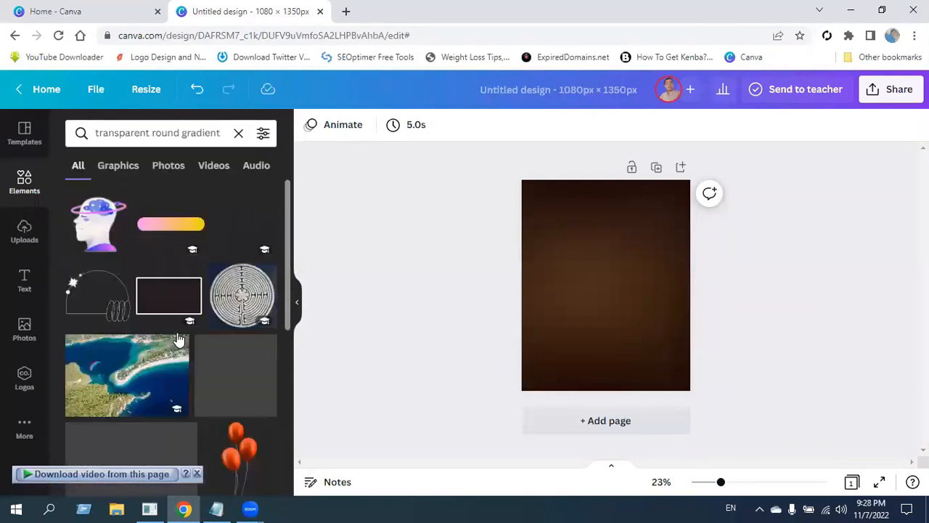
Step: Add the yellow round gradient from the search results onto the brown background
scroll(199, 367, "down", 8)
scroll(208, 378, "up", 4)
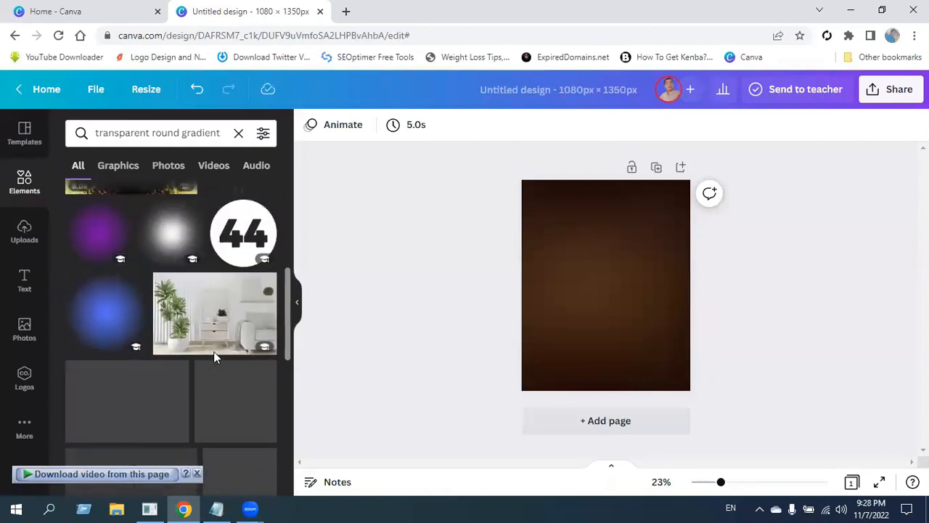
scroll(286, 347, "down", 1)
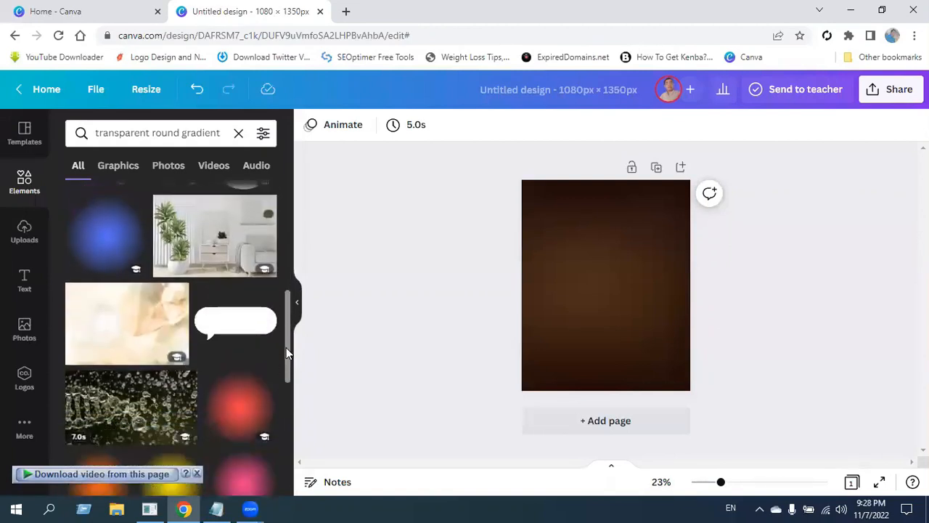
scroll(286, 347, "down", 1)
left_click(171, 377)
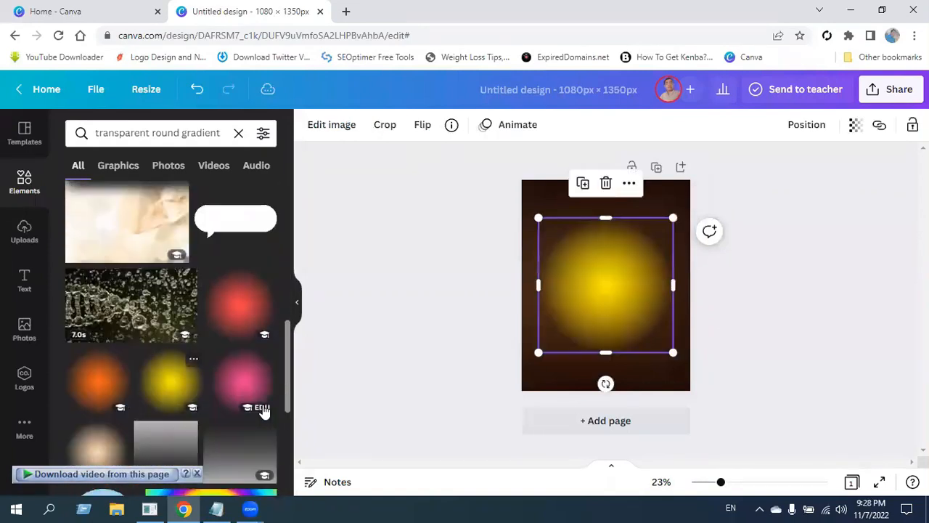
Step: Move the yellow gradient toward the page's upper right and enlarge it past the page's top and side edges
left_click(299, 307)
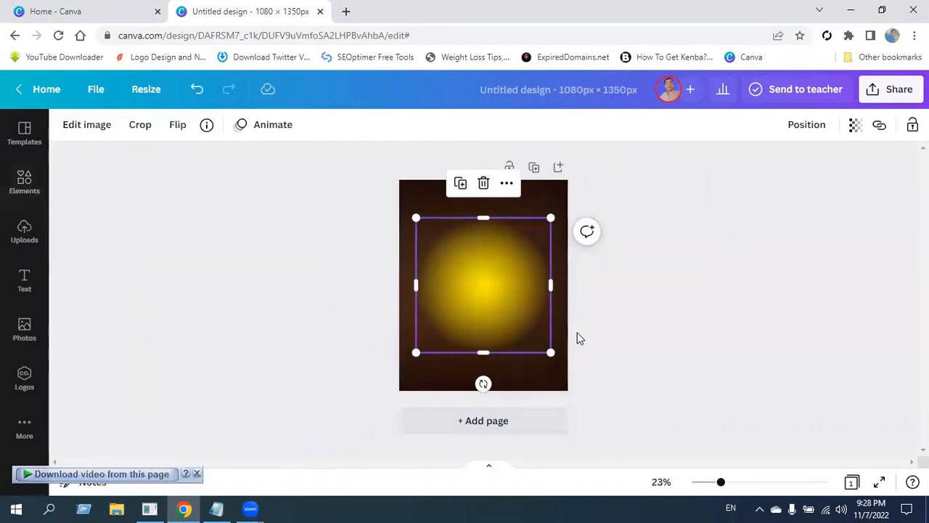
left_click_drag(475, 301, 501, 259)
left_click_drag(442, 307, 393, 360)
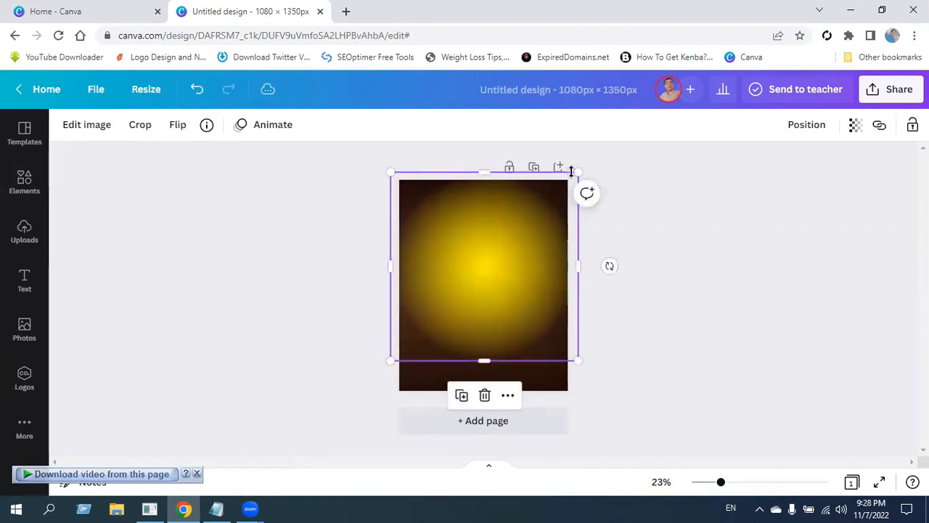
left_click_drag(580, 170, 652, 131)
left_click_drag(390, 360, 374, 378)
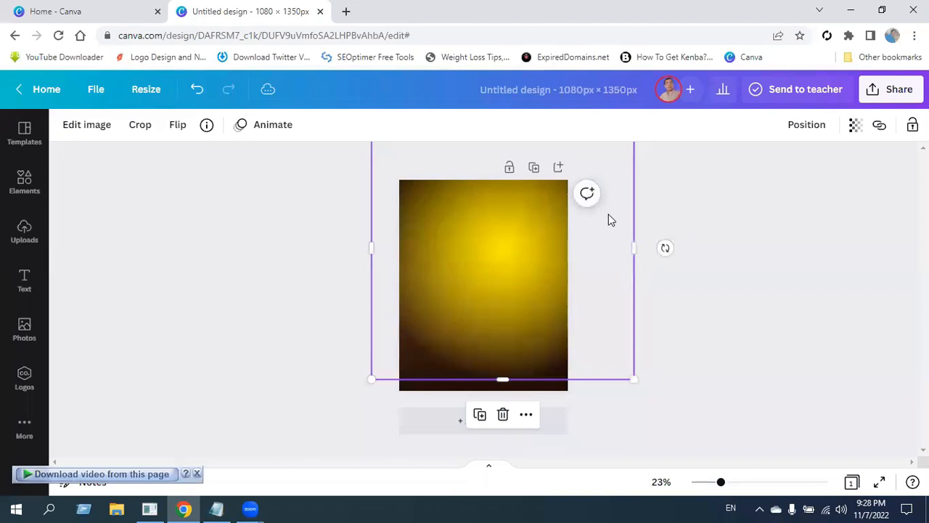
Step: Fine-tune the yellow gradient's size so its glow sits near the page's upper right with the lower-left corner left dark
left_click_drag(631, 241, 628, 241)
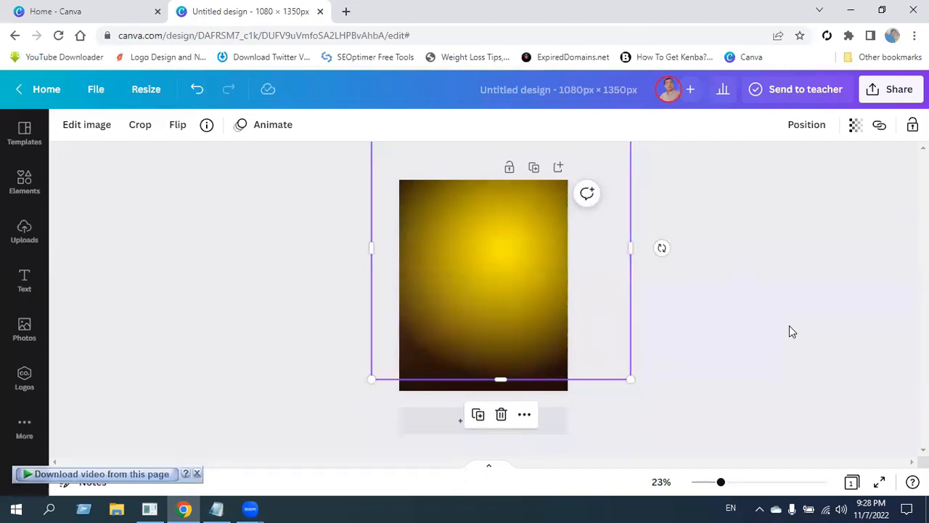
scroll(801, 291, "down", 2)
left_click_drag(578, 178, 588, 167)
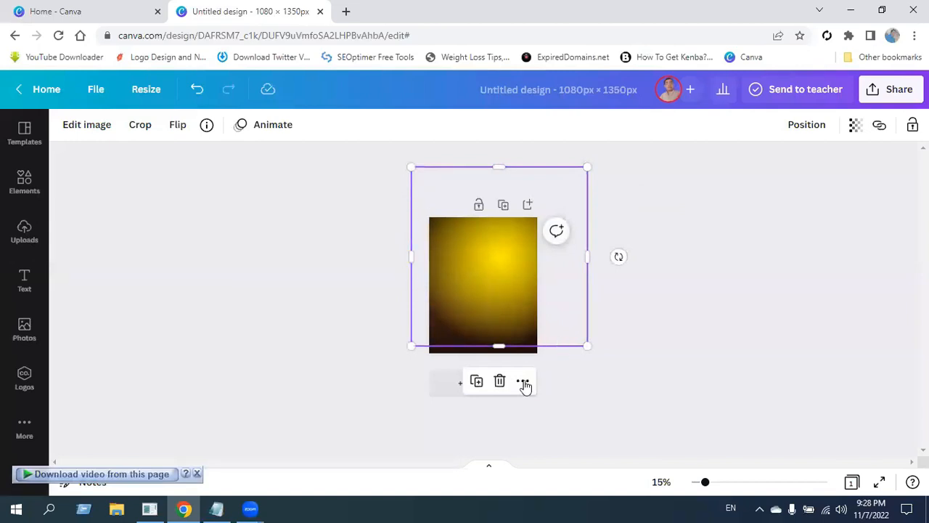
mouse_move(411, 346)
left_mouse_down()
mouse_move(426, 325)
mouse_move(419, 337)
left_mouse_up()
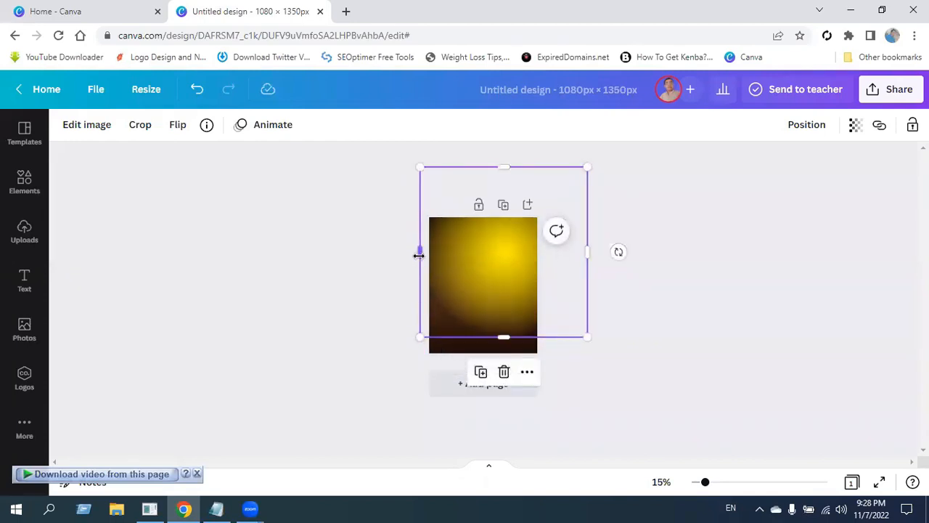
left_click(843, 331)
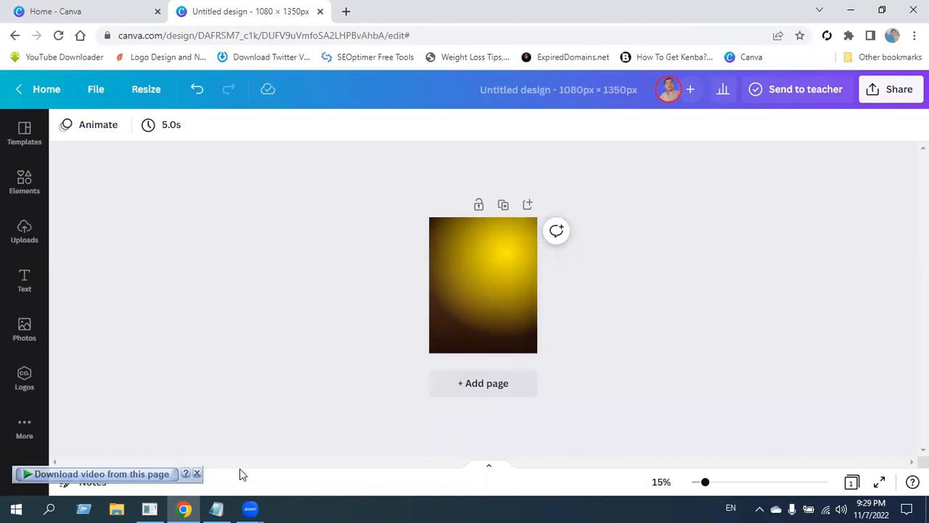
Step: Search the elements for "wooden table"
left_click(197, 474)
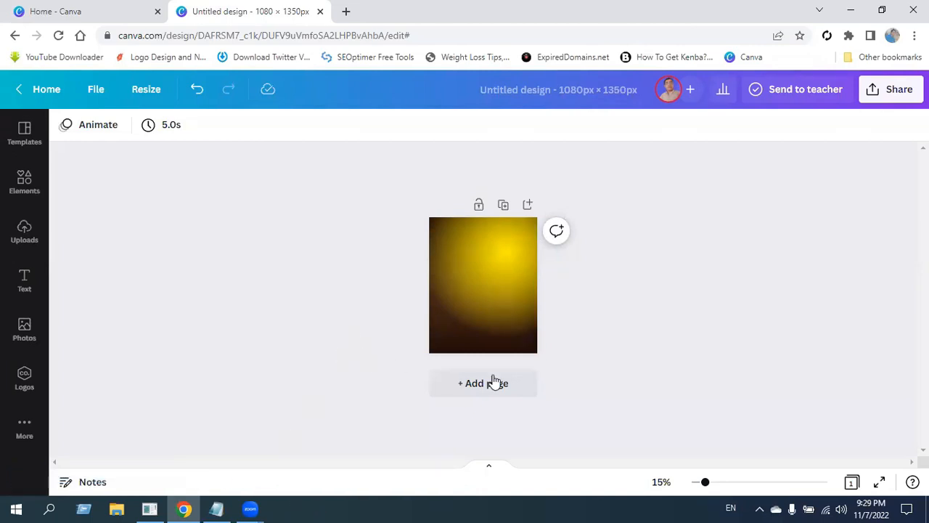
left_click_drag(705, 484, 728, 483)
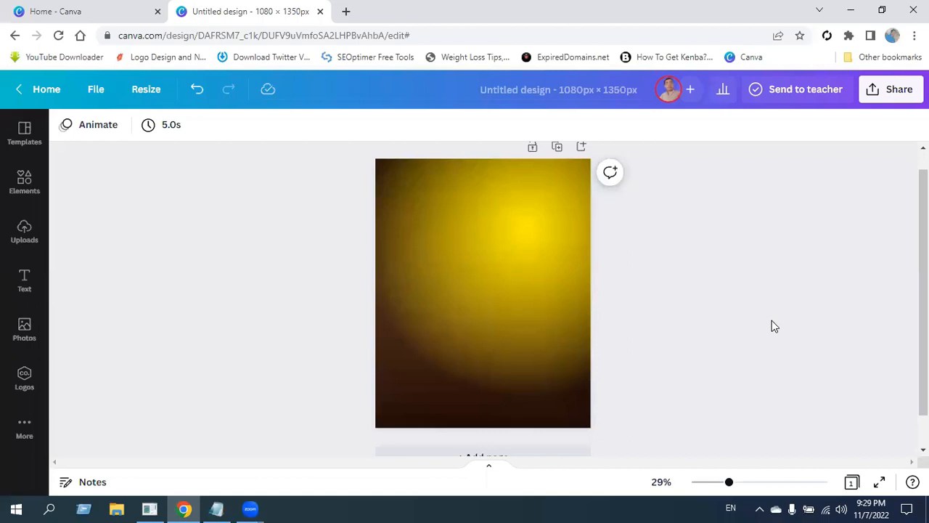
left_click(24, 183)
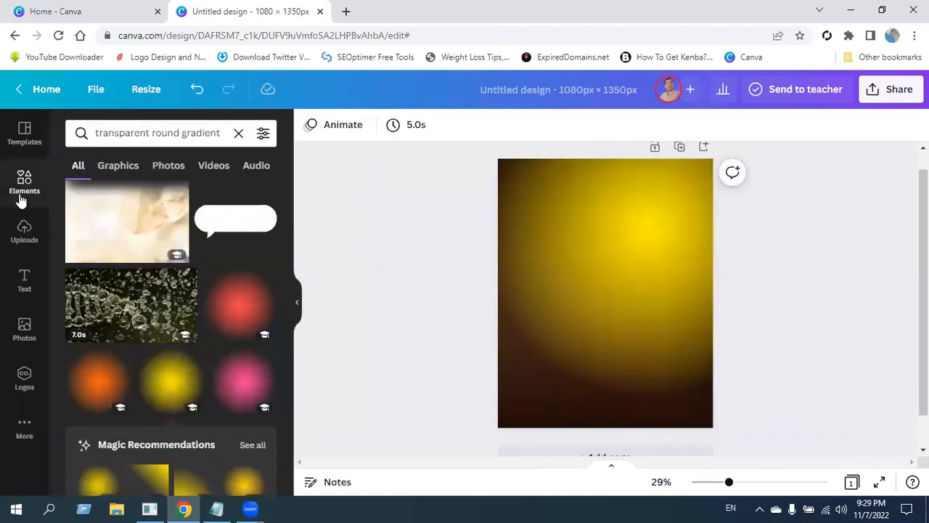
left_click(237, 136)
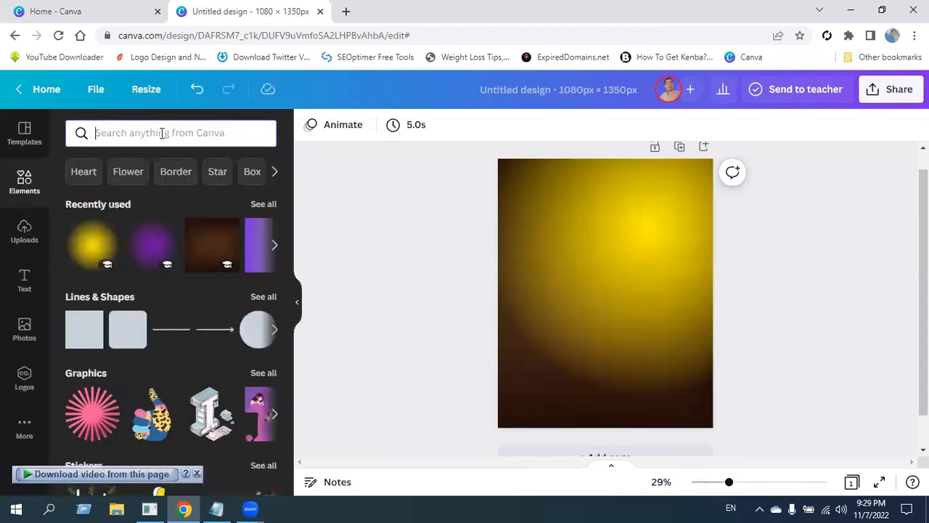
type("wooden table")
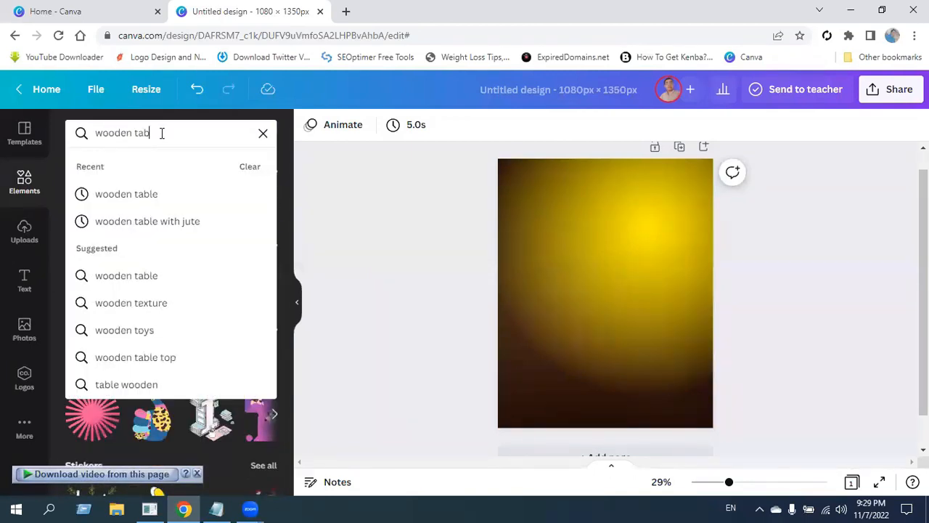
key("Return")
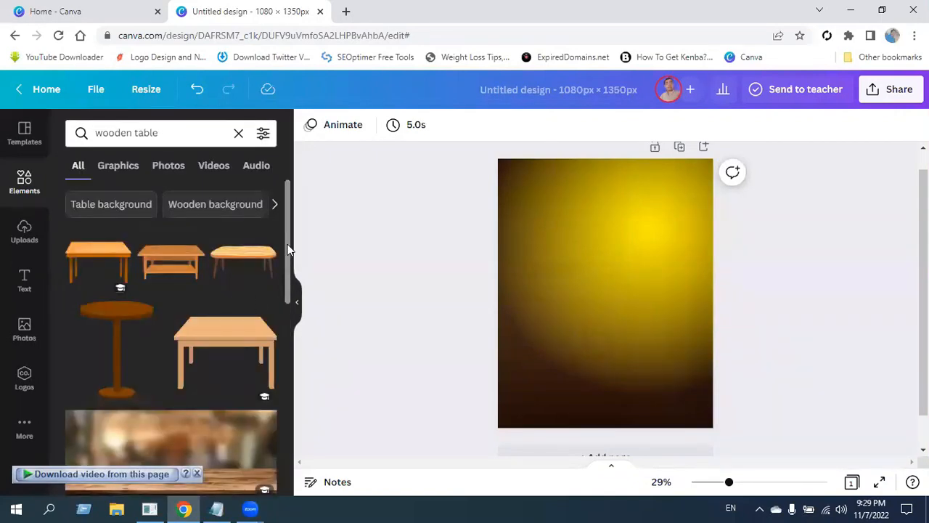
Step: Add the long, light-brown wooden plank tabletop from the search results to the page
scroll(288, 266, "down", 1)
left_click_drag(288, 267, 276, 448)
left_click_drag(288, 357, 286, 394)
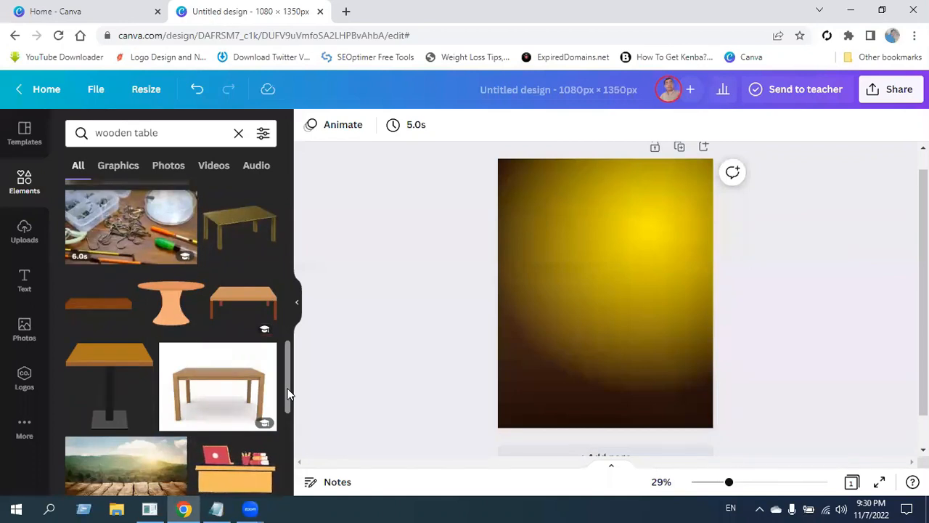
left_click_drag(287, 395, 294, 458)
scroll(206, 396, "down", 1)
scroll(206, 401, "down", 2)
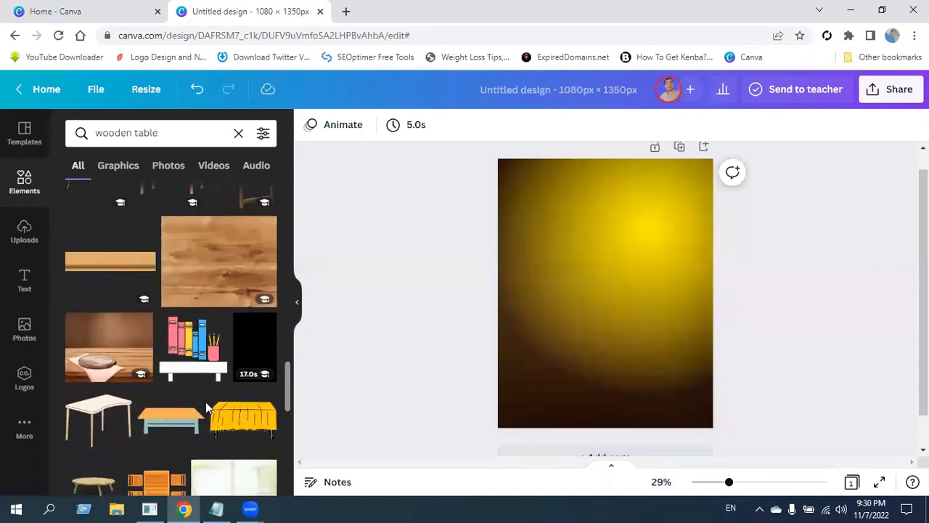
scroll(204, 426, "up", 1)
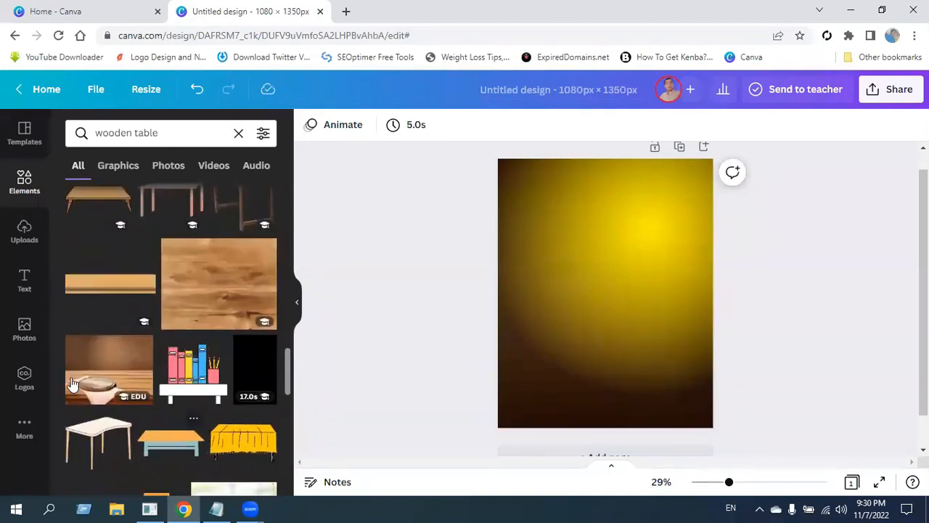
left_click(115, 286)
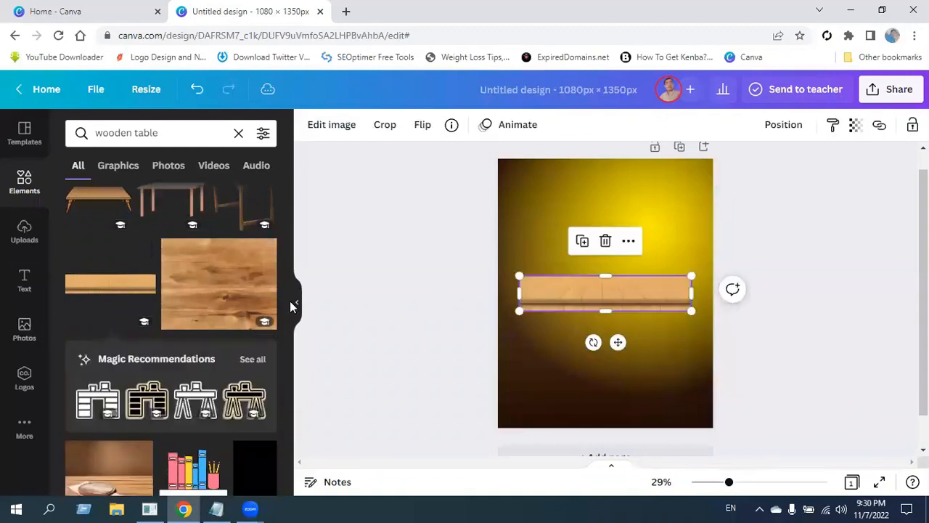
Step: Move the wooden tabletop to the page's bottom and enlarge it past both side edges, to about 1,707 × 350 px
left_click(297, 302)
left_click_drag(499, 292, 549, 417)
left_click_drag(415, 398, 307, 353)
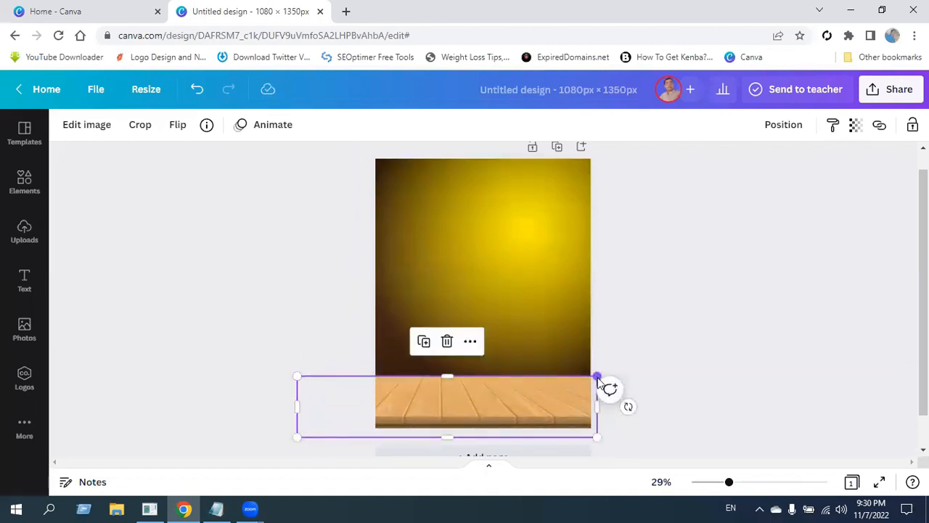
left_click_drag(594, 376, 634, 362)
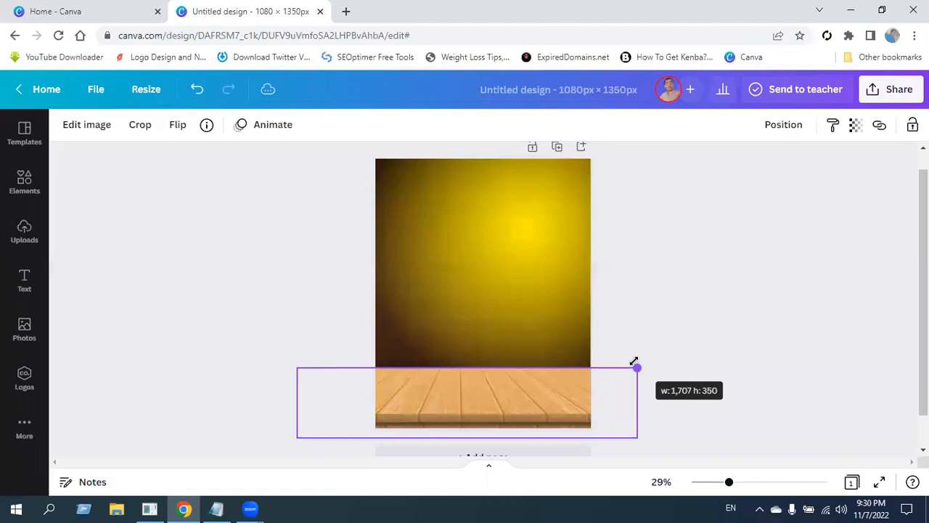
left_click_drag(633, 361, 634, 362)
Step: Lower the tabletop until its front edge falls below the page, and stretch its upper edge to make the surface taller
left_click_drag(513, 398, 513, 410)
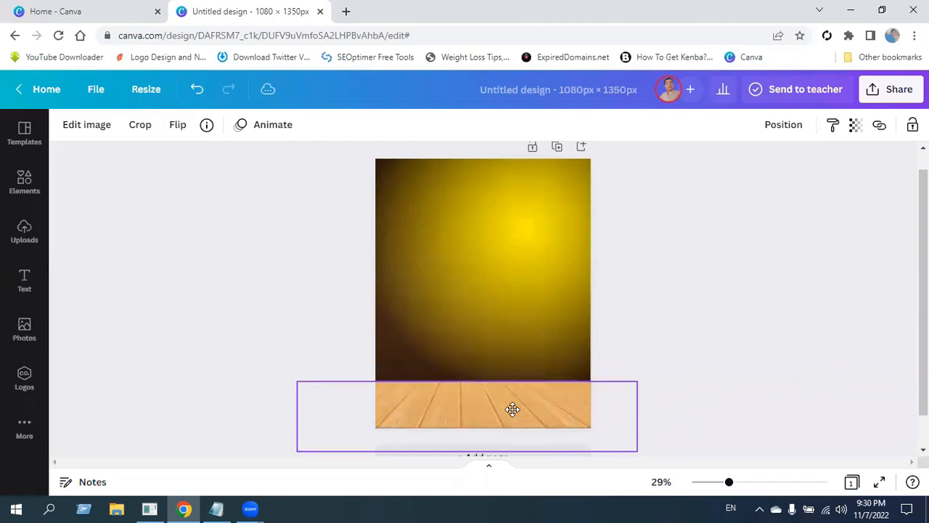
left_click_drag(512, 410, 512, 409)
left_click_drag(464, 379, 472, 359)
left_click_drag(471, 394, 469, 360)
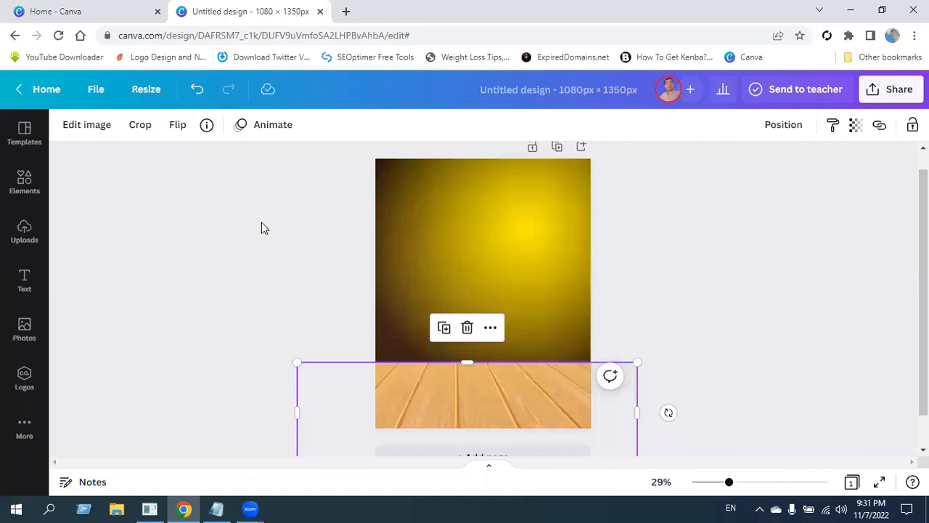
Step: Open the full collection of Photogenic filters for the wooden tabletop
left_click(104, 126)
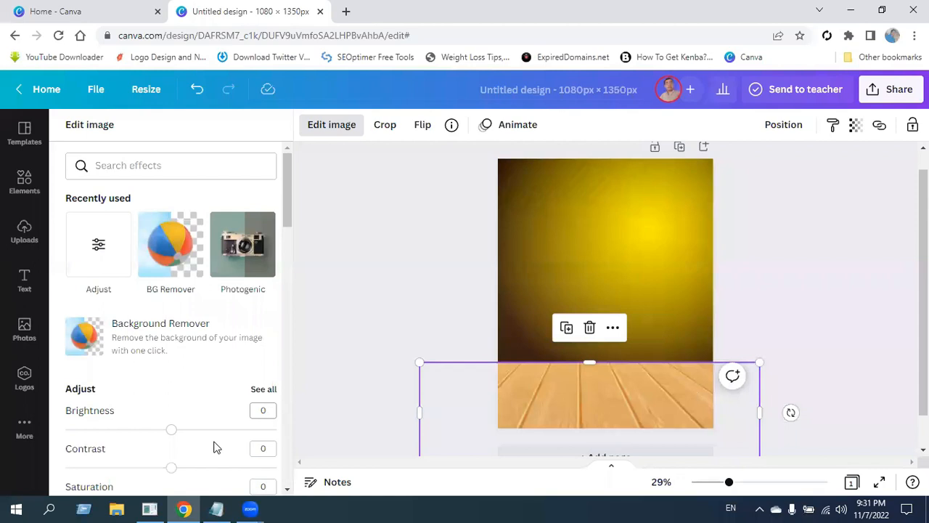
scroll(197, 393, "down", 1)
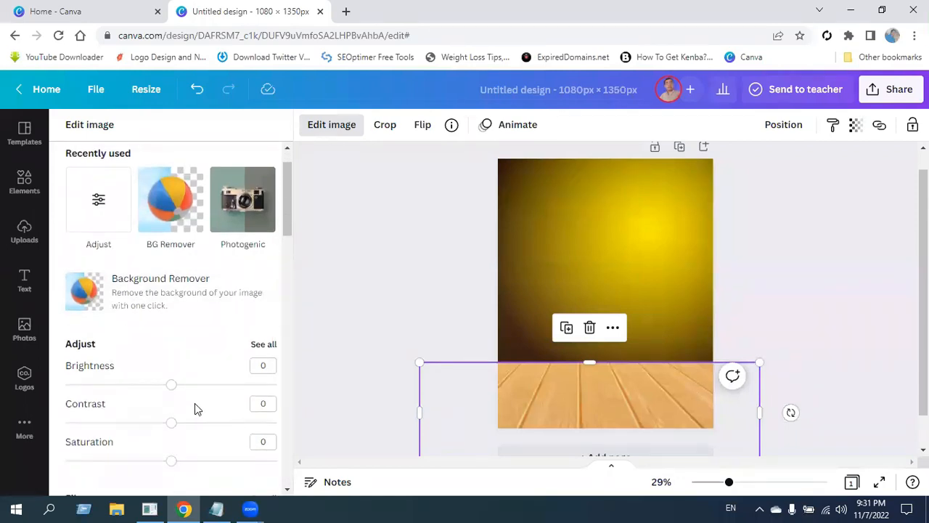
scroll(195, 403, "down", 2)
scroll(211, 374, "down", 8)
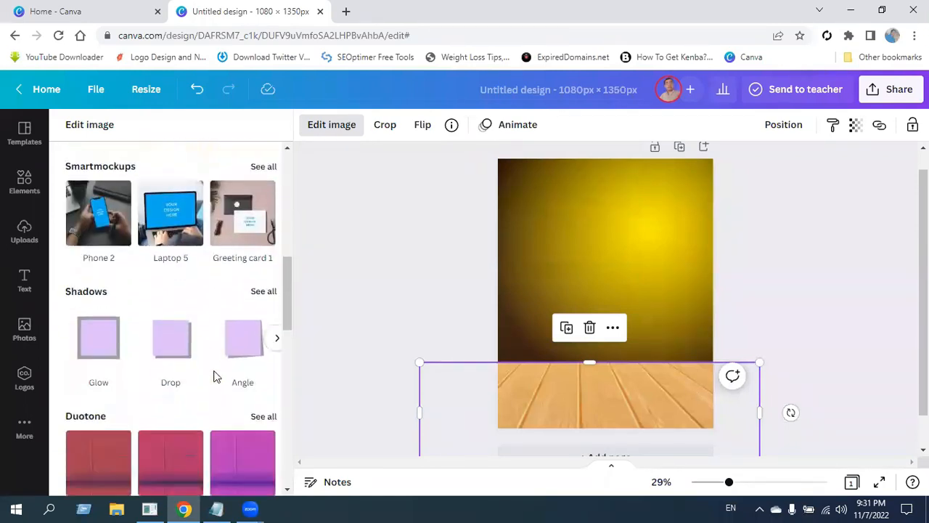
scroll(181, 374, "down", 3)
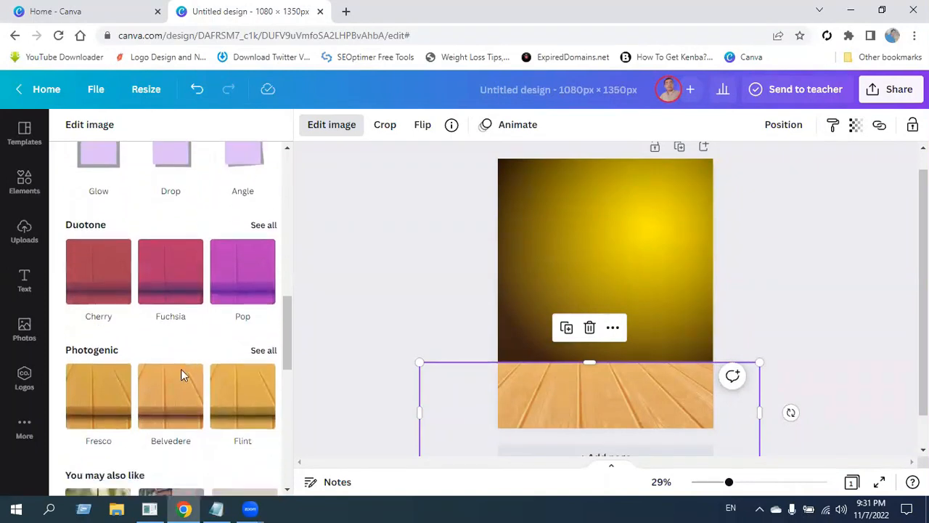
left_click(263, 251)
Step: Give the wooden tabletop the Bali filter from the Warm group
scroll(280, 220, "down", 2)
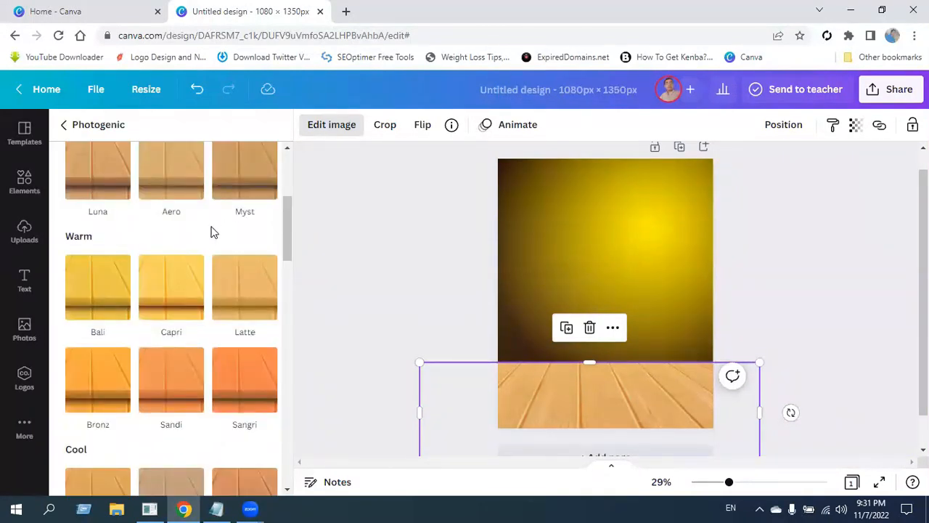
scroll(182, 356, "down", 4)
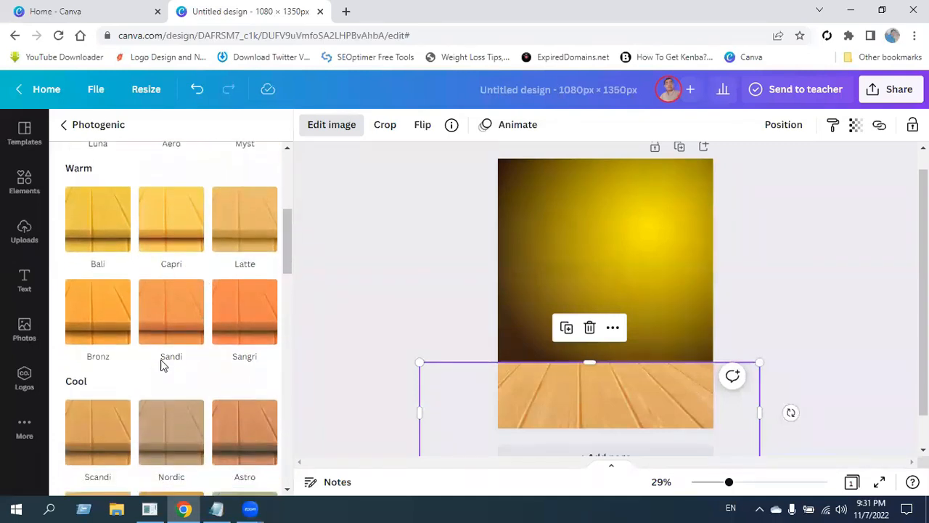
scroll(149, 370, "down", 2)
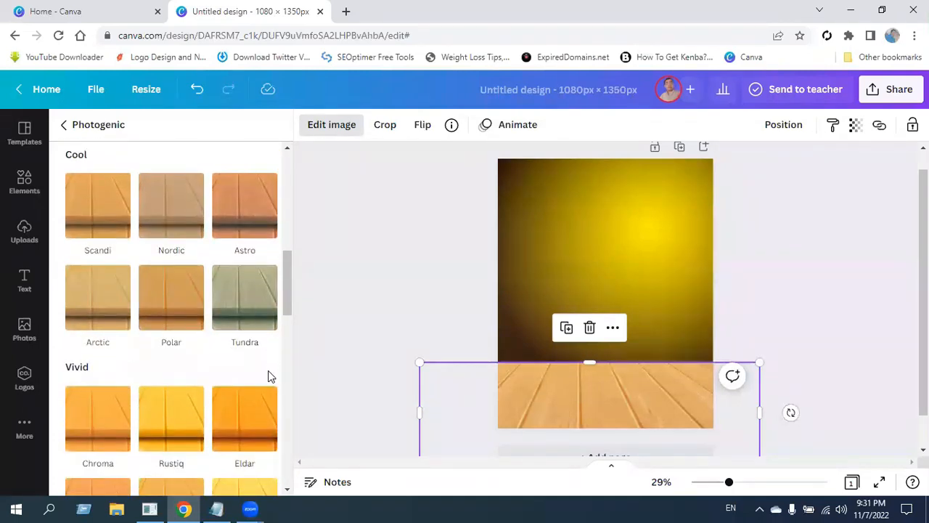
scroll(269, 376, "down", 3)
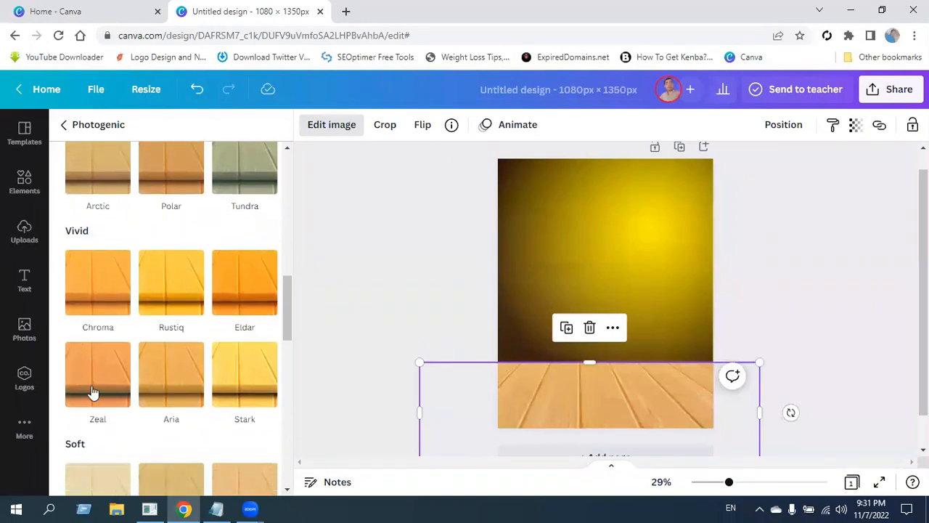
scroll(146, 414, "down", 2)
scroll(135, 375, "down", 3)
scroll(163, 353, "up", 5)
scroll(124, 378, "up", 1)
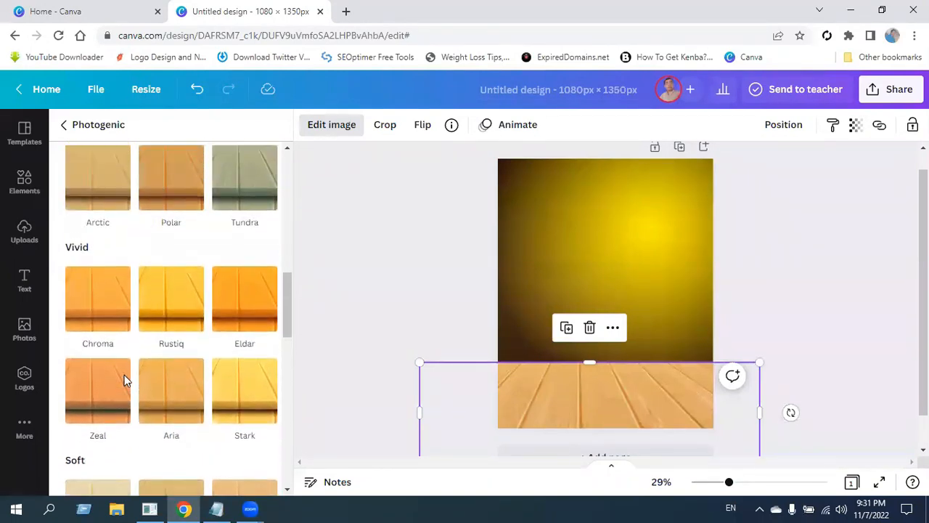
scroll(128, 376, "up", 2)
scroll(133, 382, "up", 1)
scroll(132, 384, "down", 2)
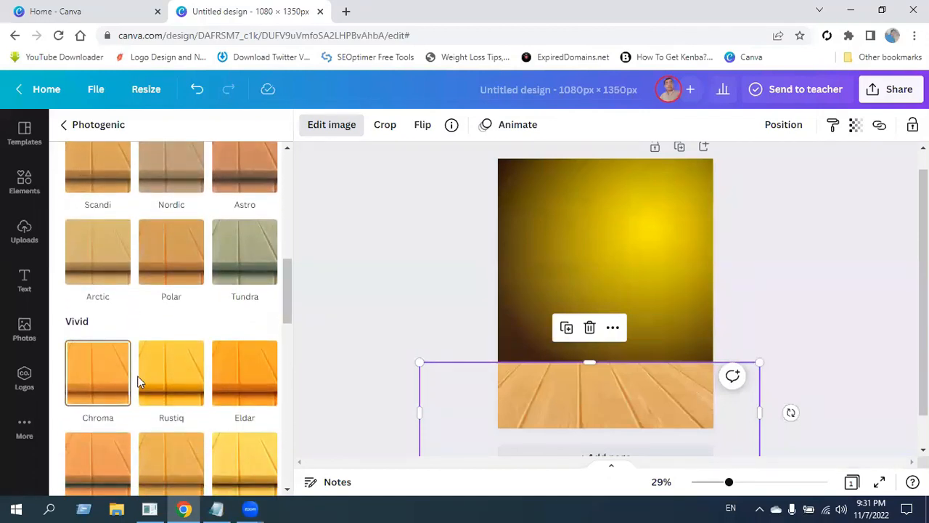
scroll(178, 367, "up", 2)
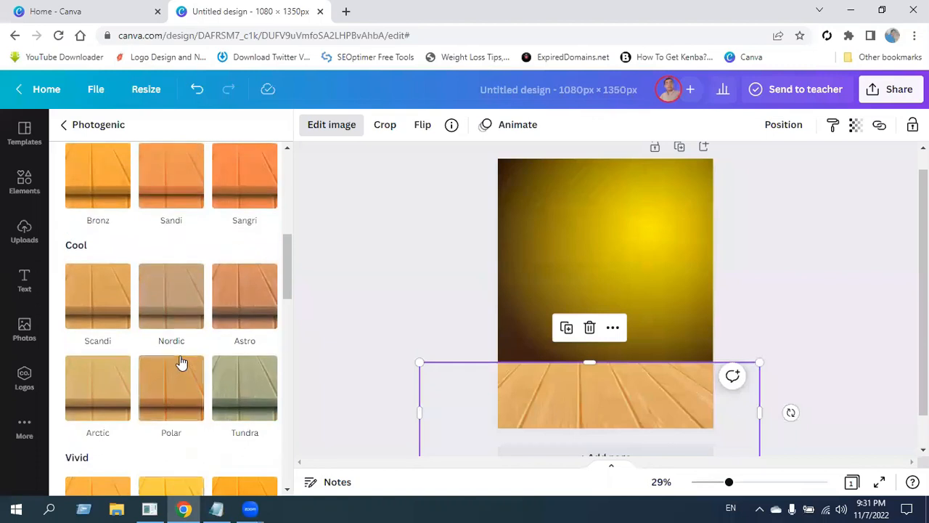
scroll(181, 363, "up", 1)
scroll(181, 363, "up", 1)
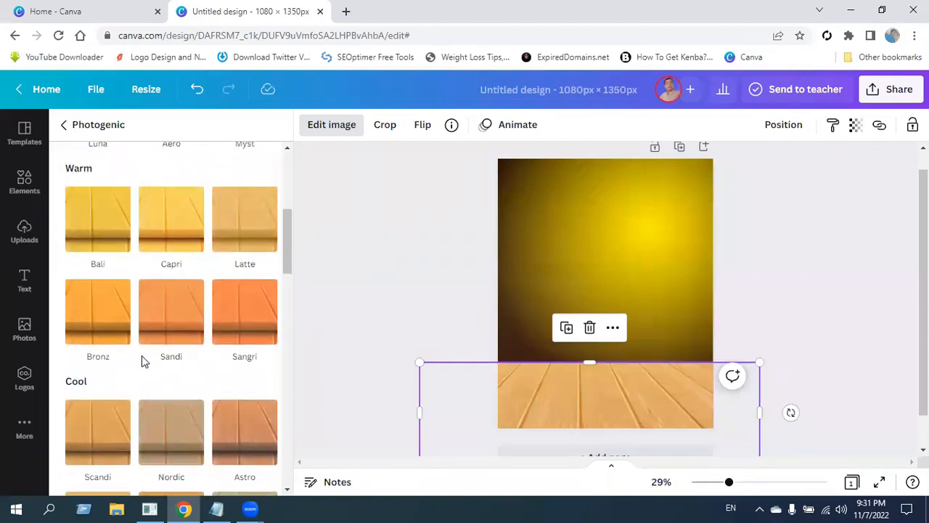
left_click(100, 210)
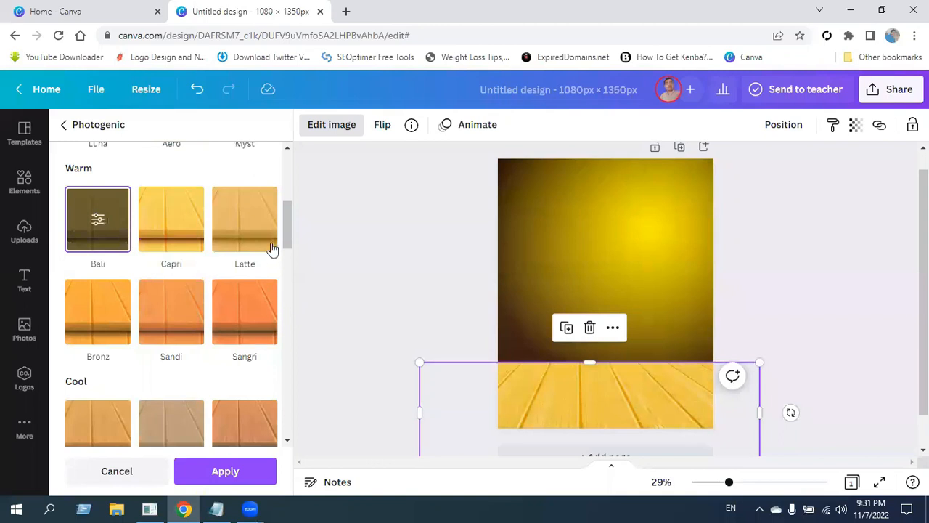
Step: Open the full set of Adjust settings for the wooden tabletop and set its contrast to 69
scroll(270, 257, "up", 3)
left_click(64, 124)
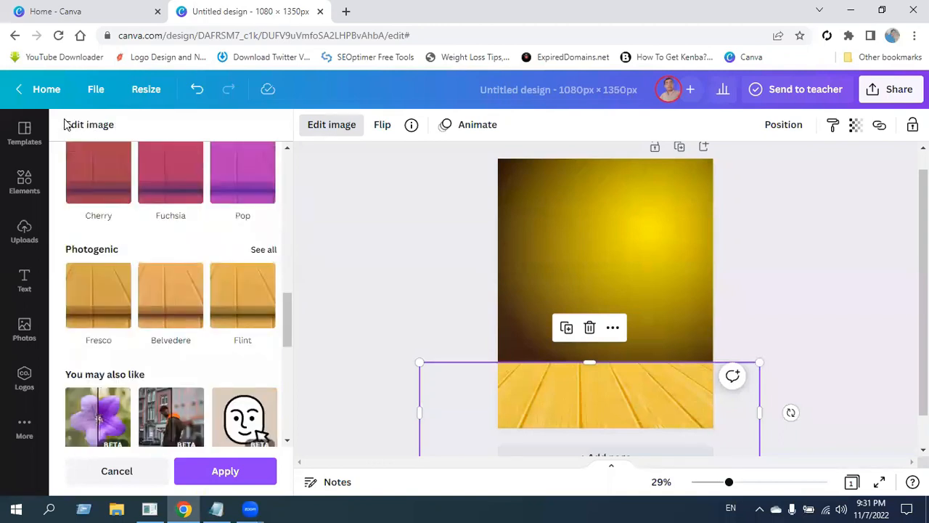
scroll(123, 295, "up", 12)
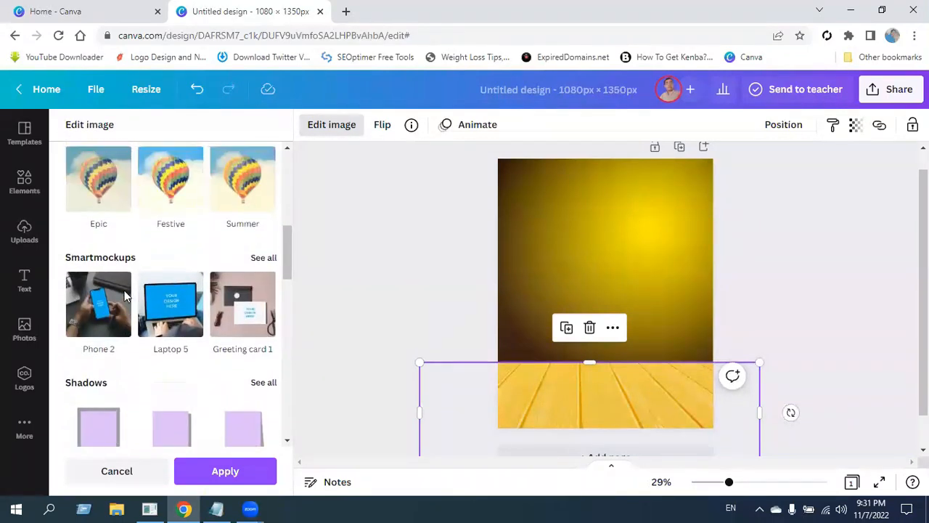
scroll(167, 390, "down", 4)
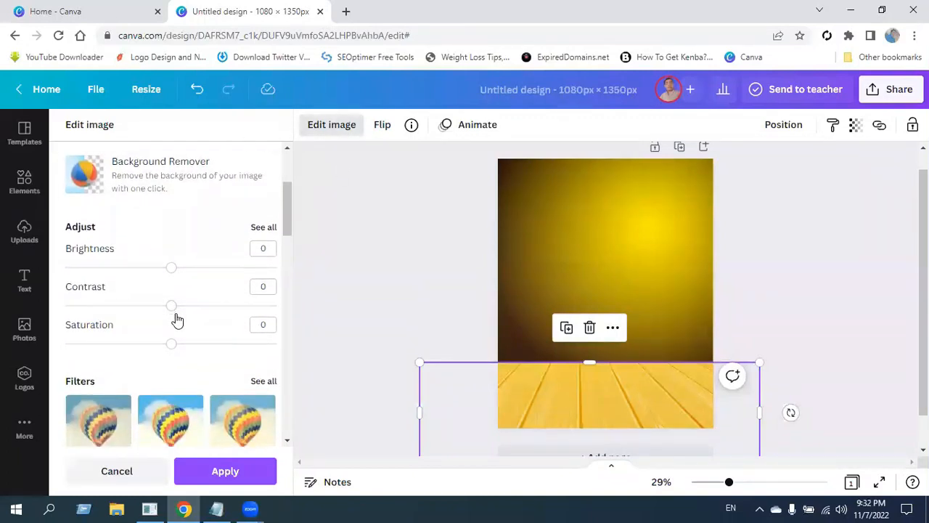
scroll(175, 320, "down", 1)
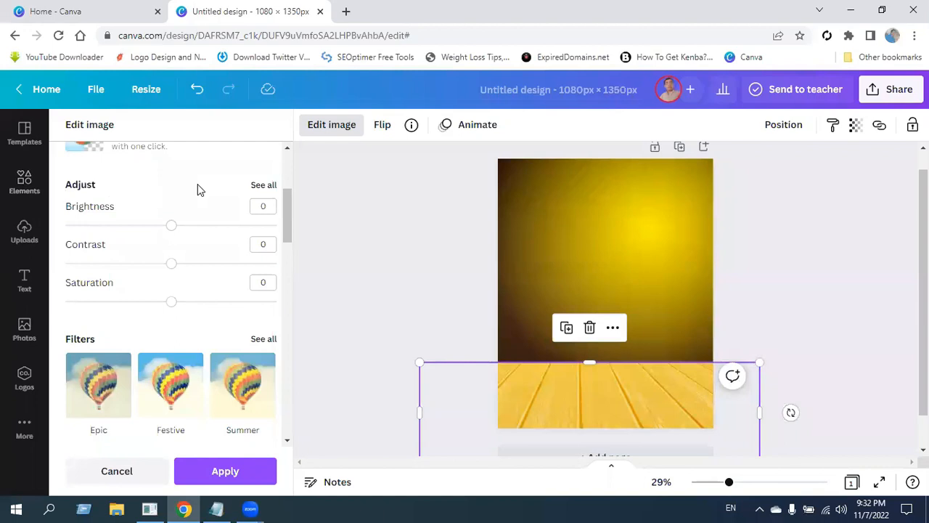
left_click(262, 185)
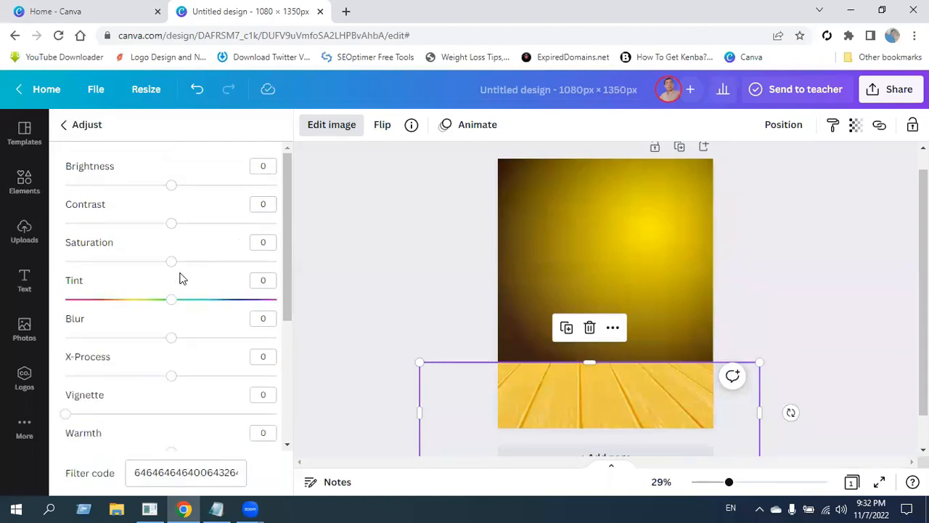
left_click_drag(173, 228, 244, 242)
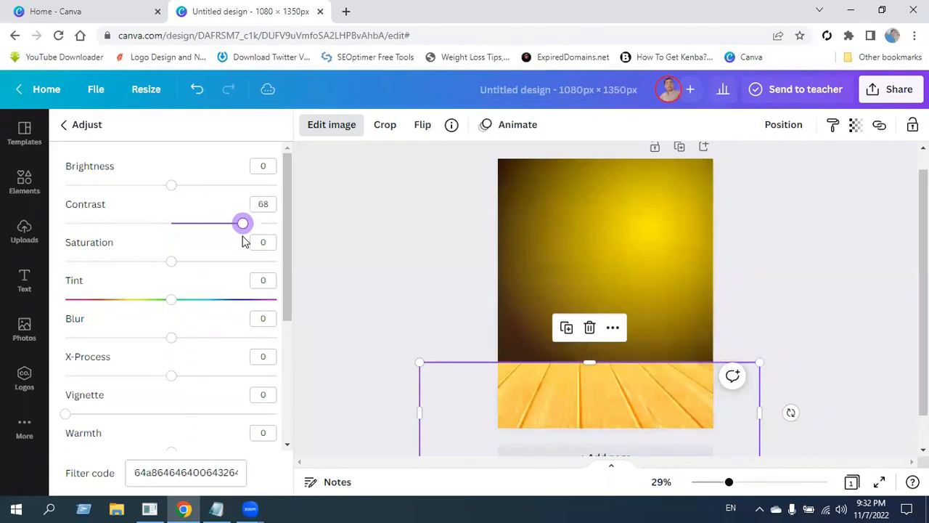
left_click(244, 224)
Step: Set the wooden tabletop's saturation to 31 and brightness to -9, and leave the tabletop deselected
left_click_drag(173, 261, 228, 278)
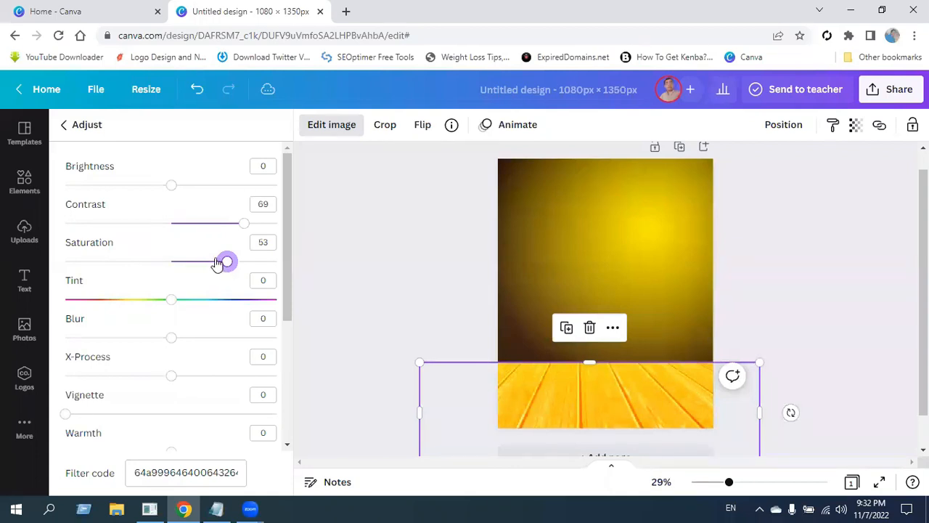
left_click_drag(222, 264, 204, 262)
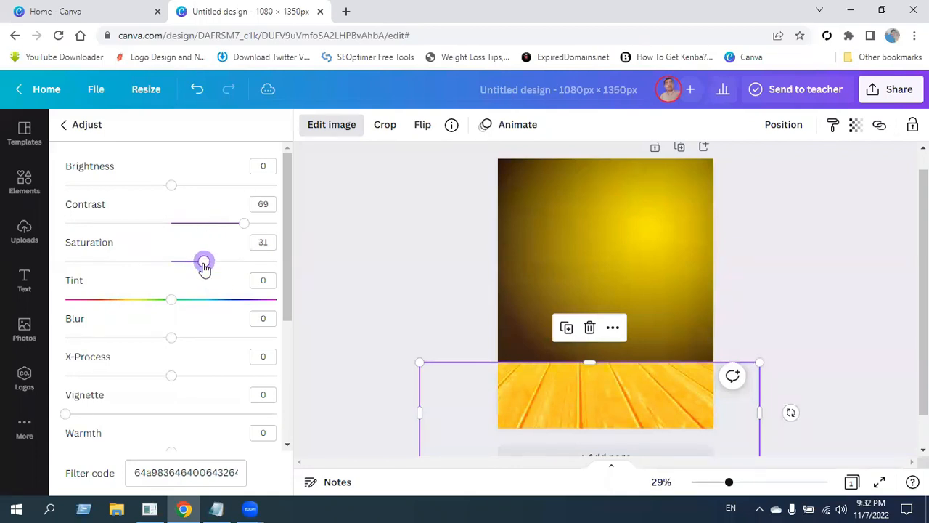
left_click_drag(173, 196, 162, 224)
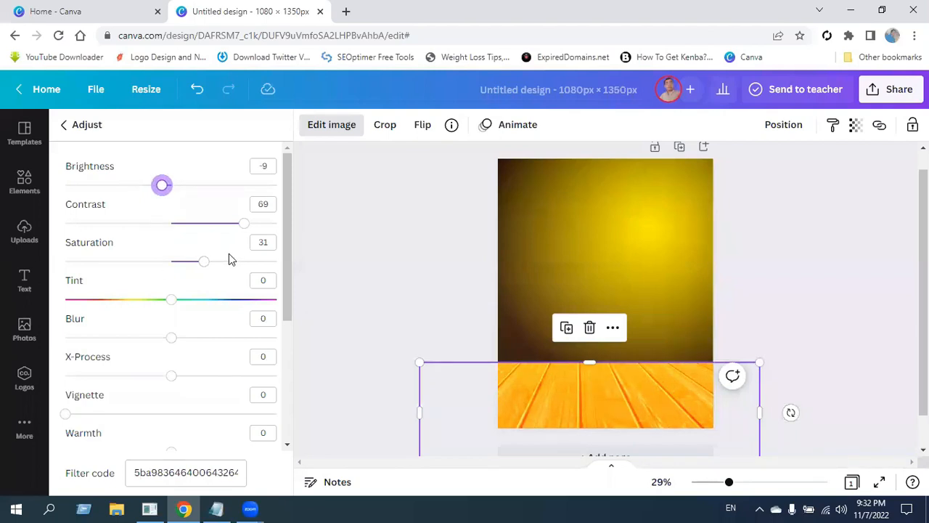
left_click(63, 126)
left_click(369, 249)
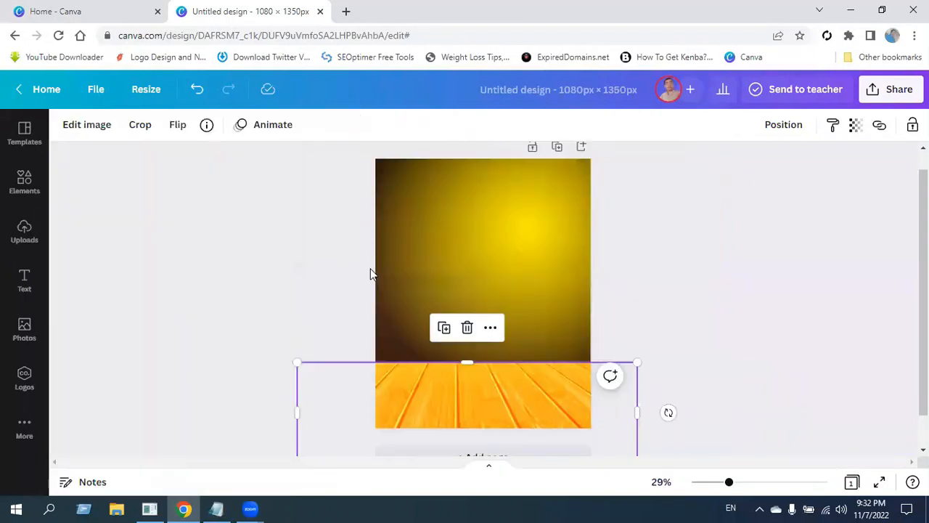
left_click(734, 307)
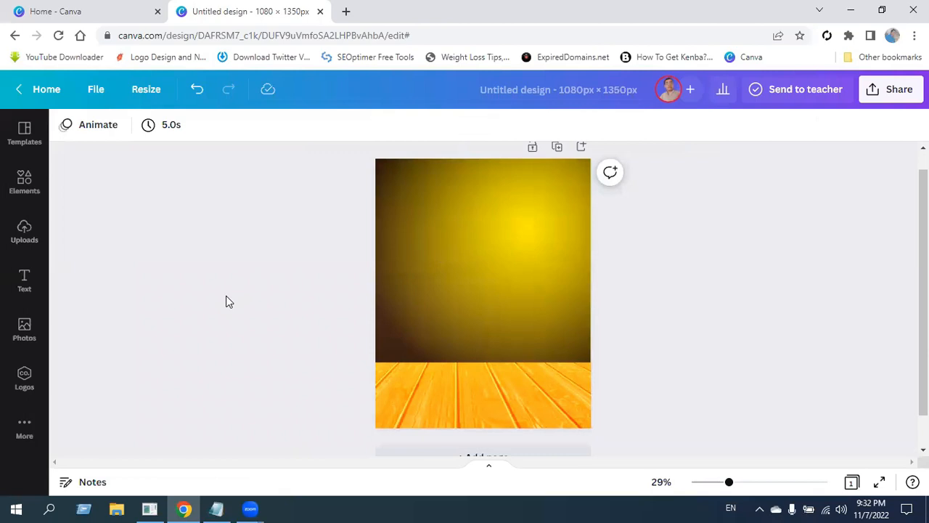
Step: Replace the previous element search with a search for "jute"
left_click(24, 181)
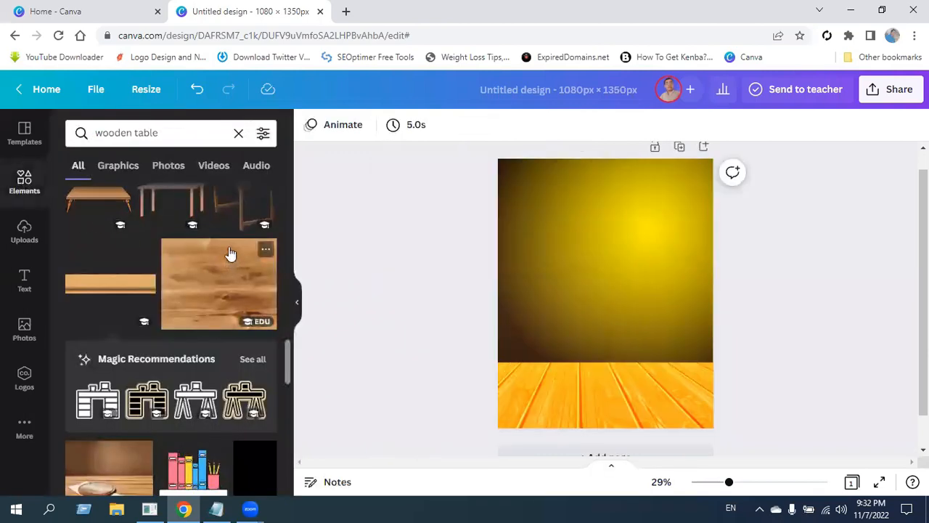
left_click(239, 134)
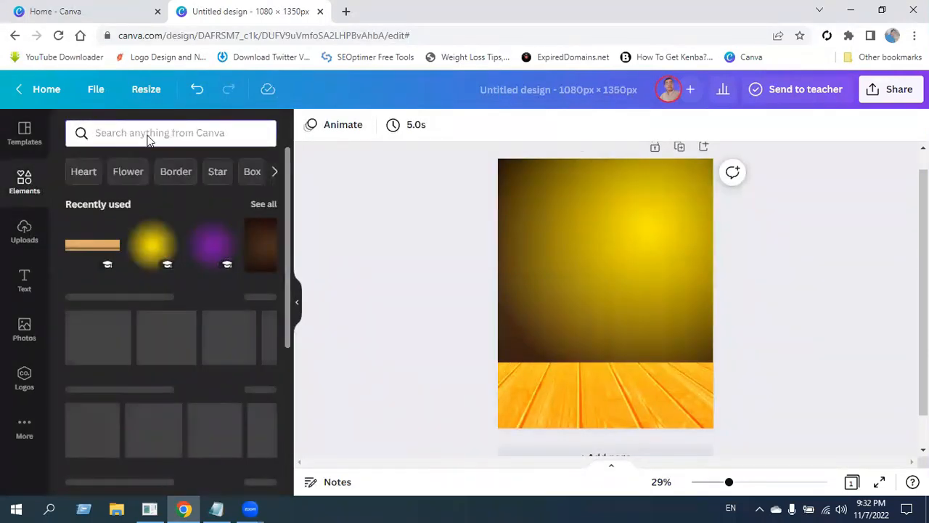
type("jute")
key("Return")
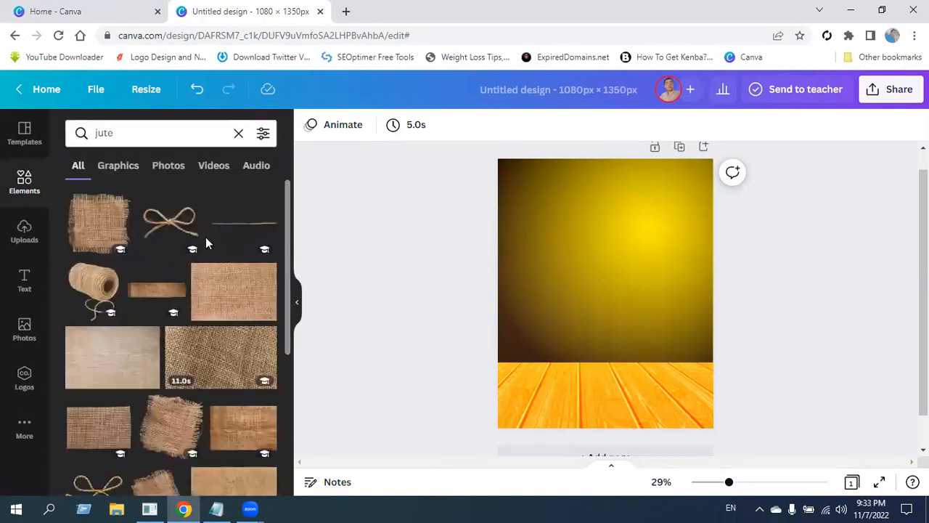
Step: Add the wide folded jute cloth graphic to the page, and clear the element search
scroll(218, 374, "down", 3)
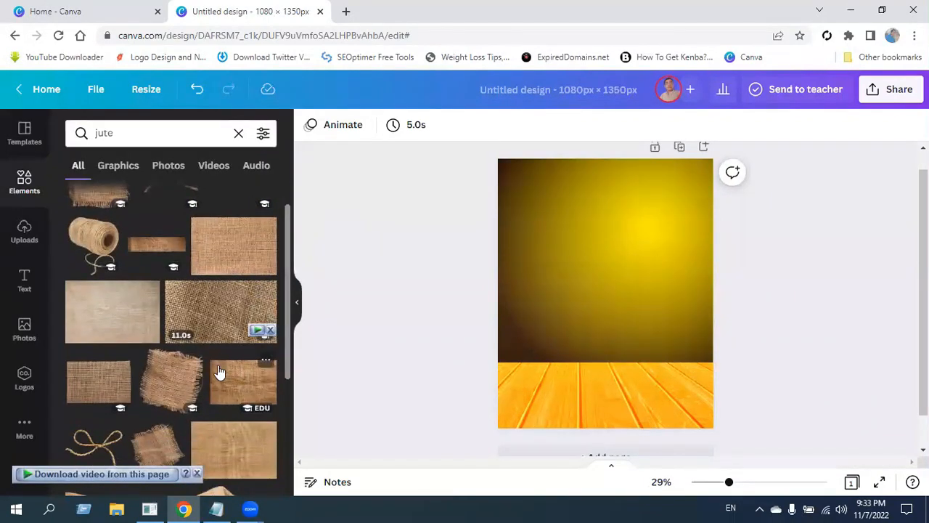
scroll(232, 392, "down", 1)
scroll(245, 406, "down", 2)
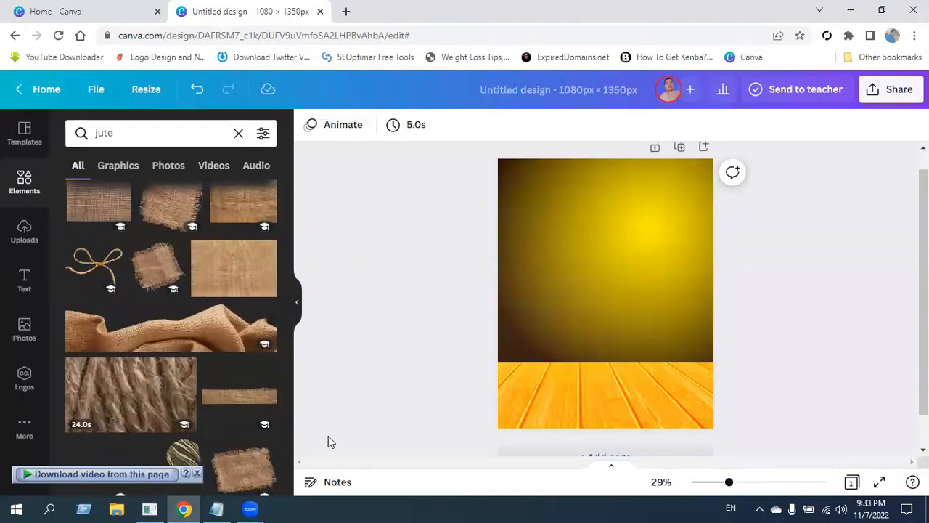
scroll(328, 441, "down", 1)
scroll(197, 383, "up", 1)
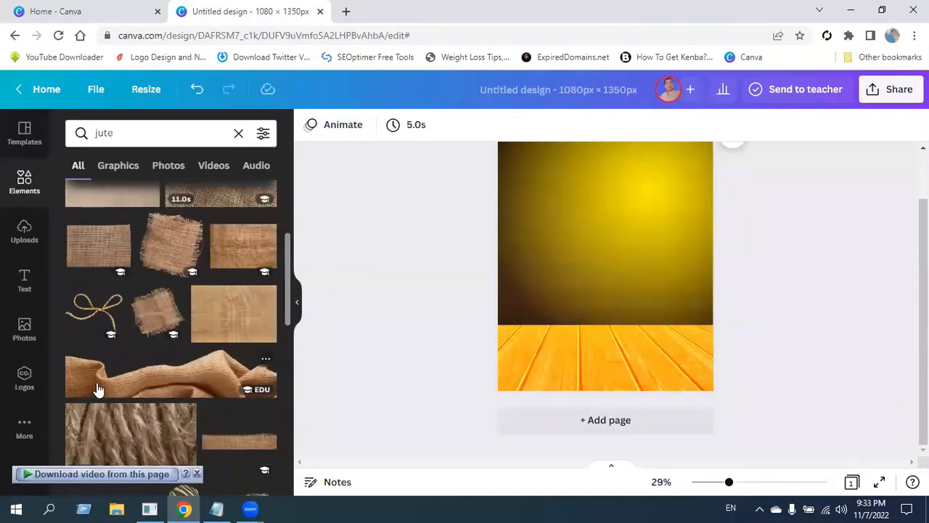
left_click(170, 379)
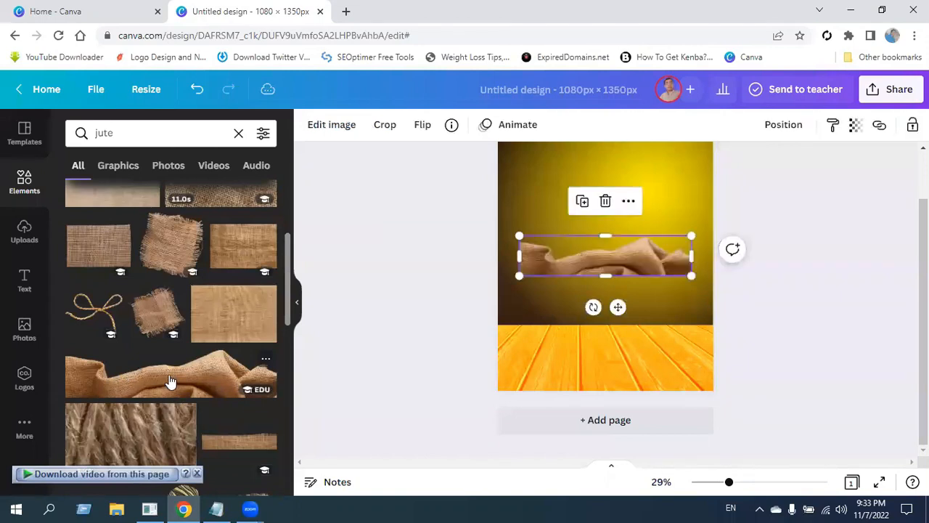
left_click(238, 133)
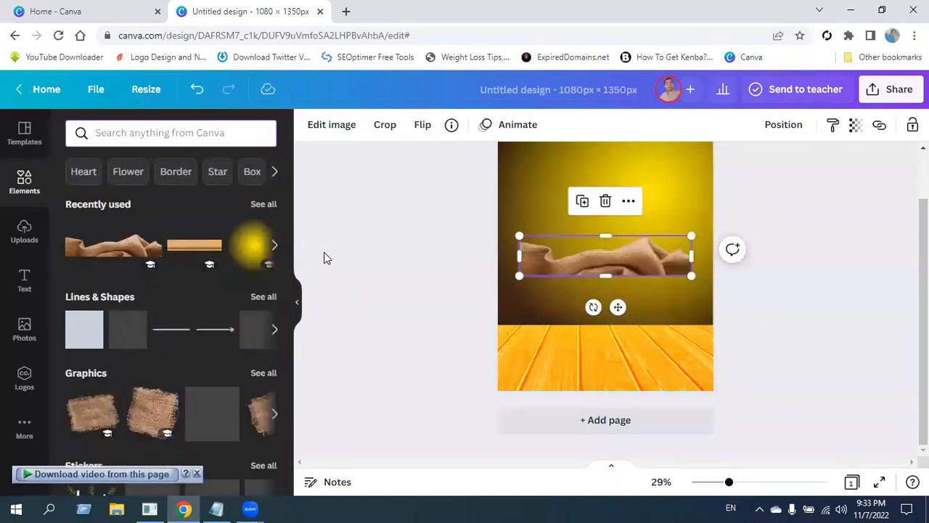
left_click(296, 302)
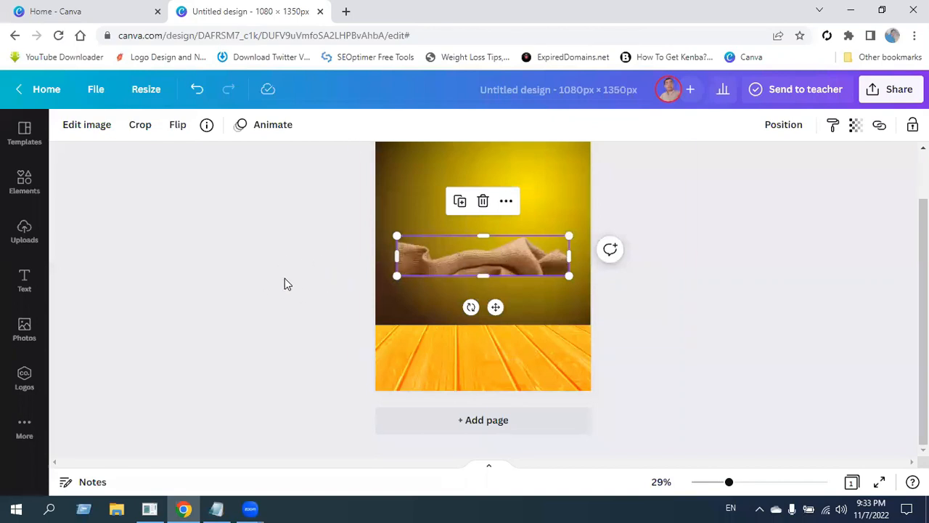
Step: Adjust the jute cloth's colors with contrast 100, saturation 100 and brightness -77
left_click(85, 127)
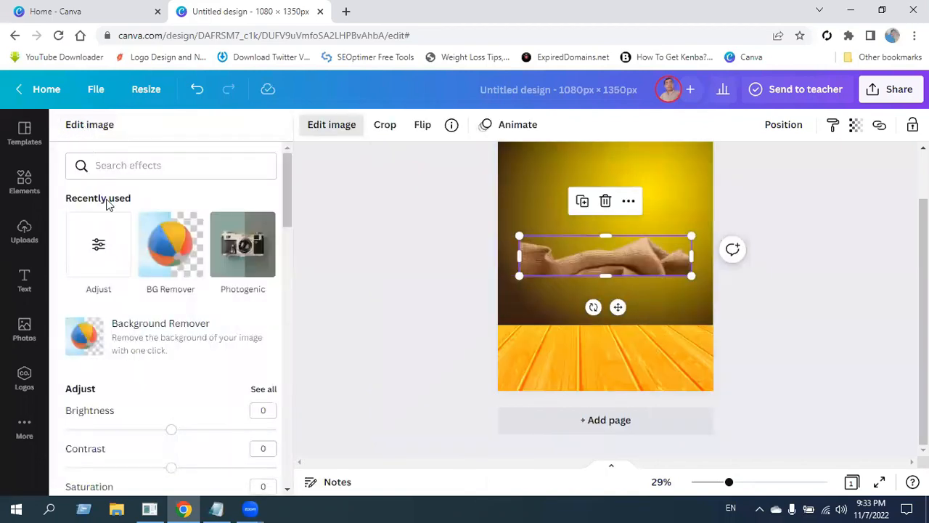
left_click_drag(286, 210, 300, 244)
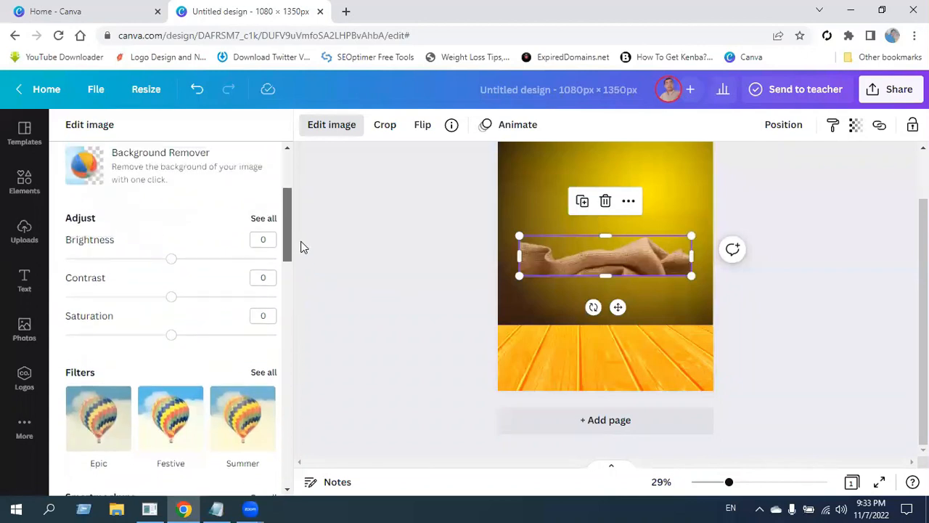
left_click(261, 218)
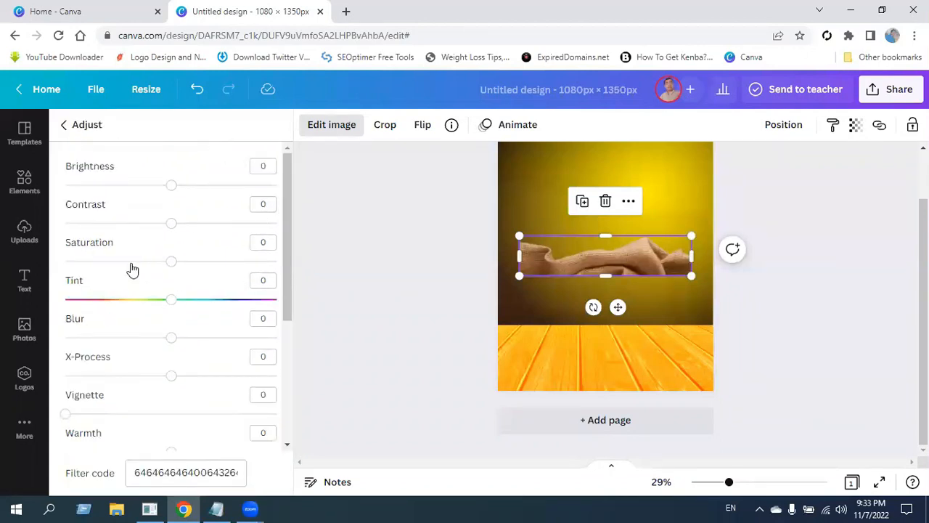
left_click_drag(175, 228, 296, 244)
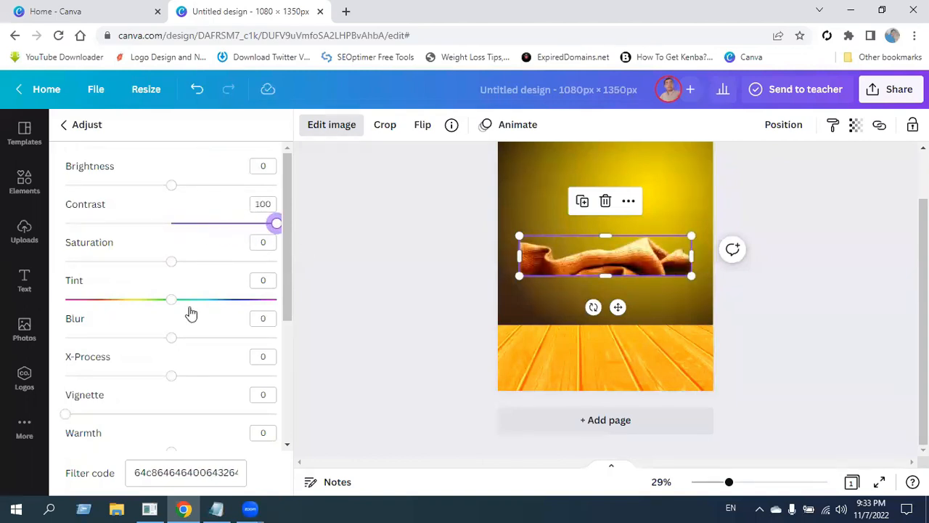
left_click_drag(177, 269, 296, 289)
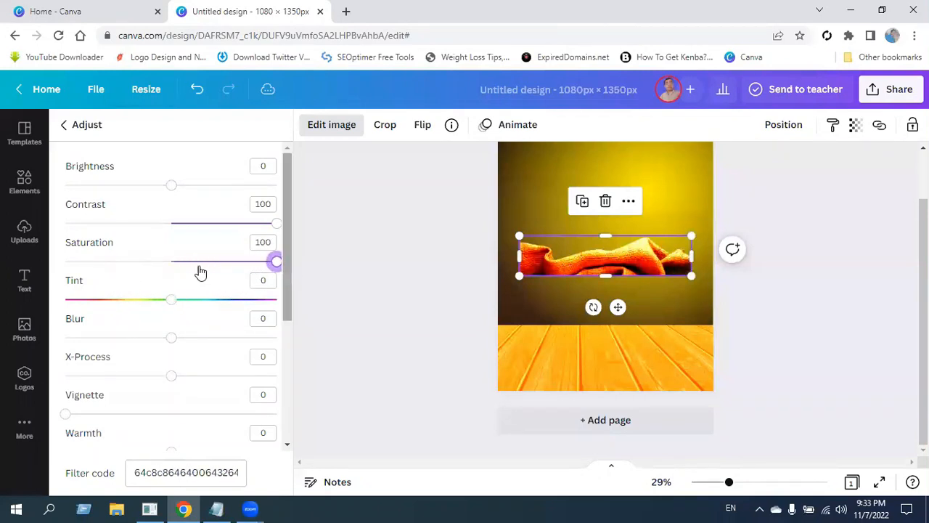
left_click_drag(171, 191, 94, 211)
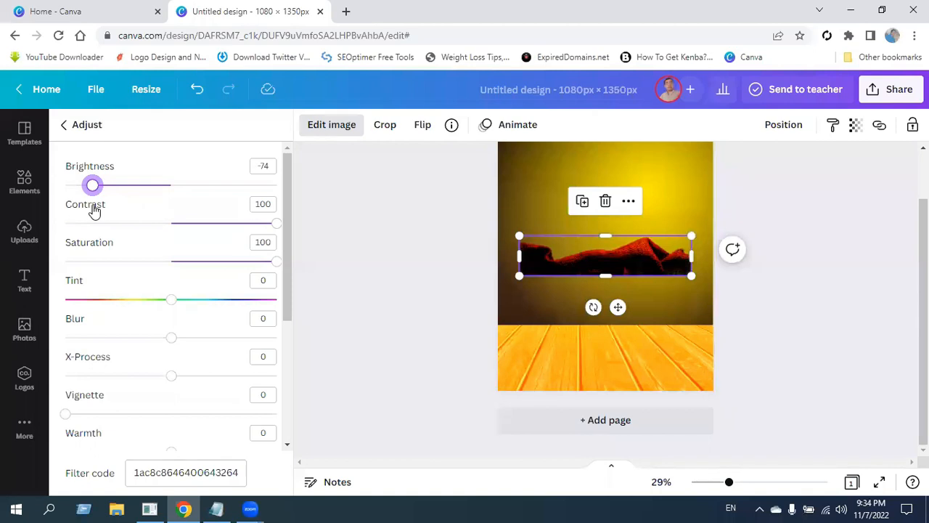
left_click_drag(95, 209, 89, 219)
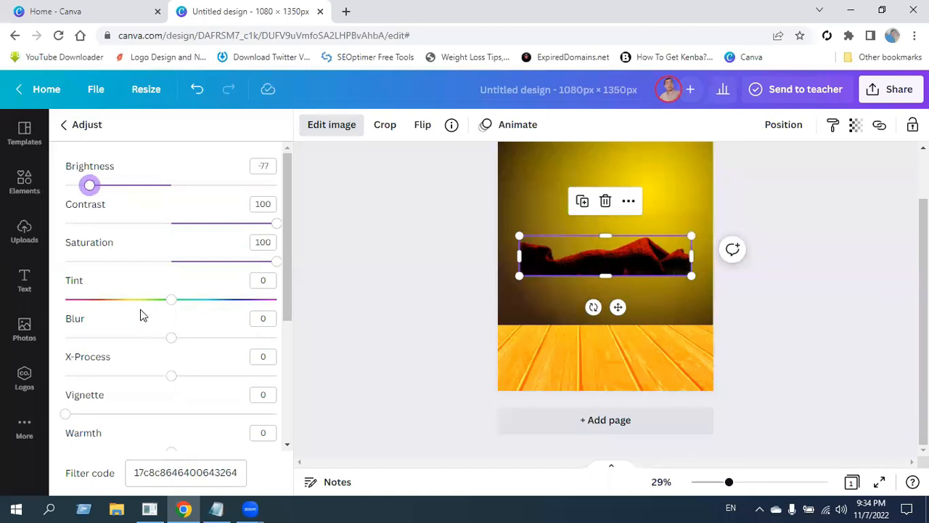
Step: Move the jute cloth down to the tabletop's back edge and enlarge it slightly past both page sides
left_click(689, 201)
left_click(523, 266)
left_click_drag(508, 259, 533, 315)
left_click_drag(424, 332, 372, 343)
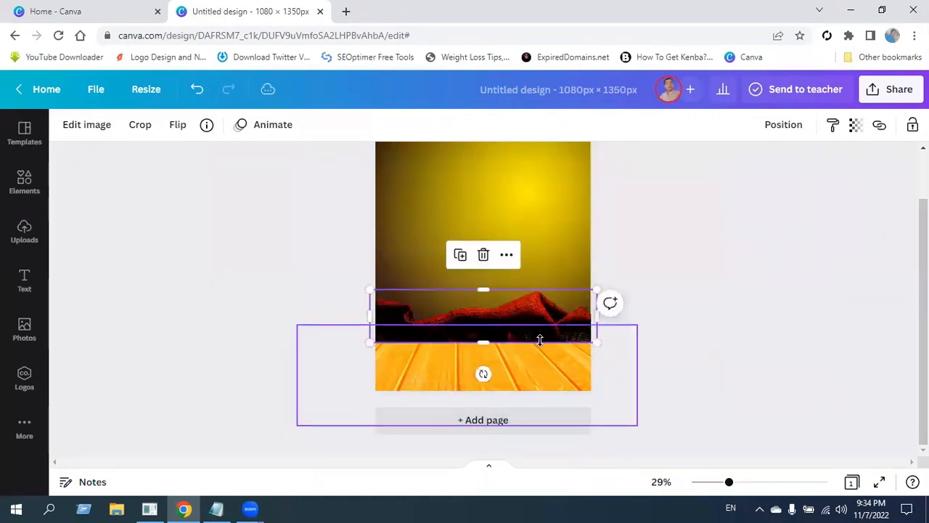
Step: Try the jute cloth slightly lower over the tabletop and undo that move
left_click_drag(512, 324, 510, 333)
left_click(673, 362)
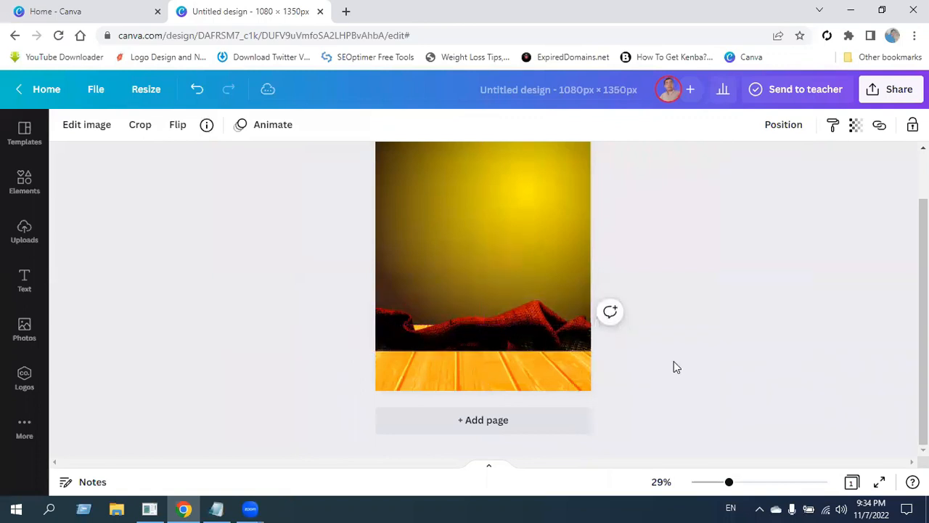
key("ctrl+z")
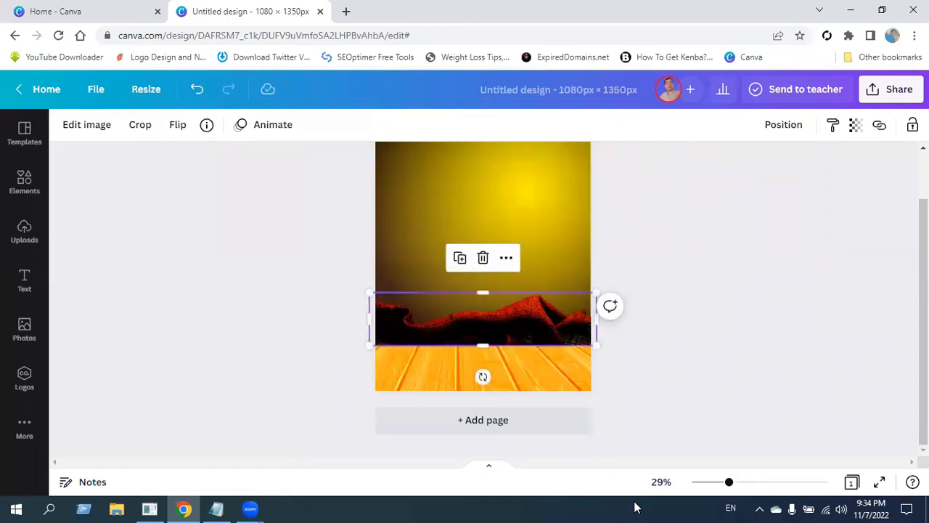
Step: Send the jute cloth backward one level so it sits behind the wooden tabletop
right_click(535, 315)
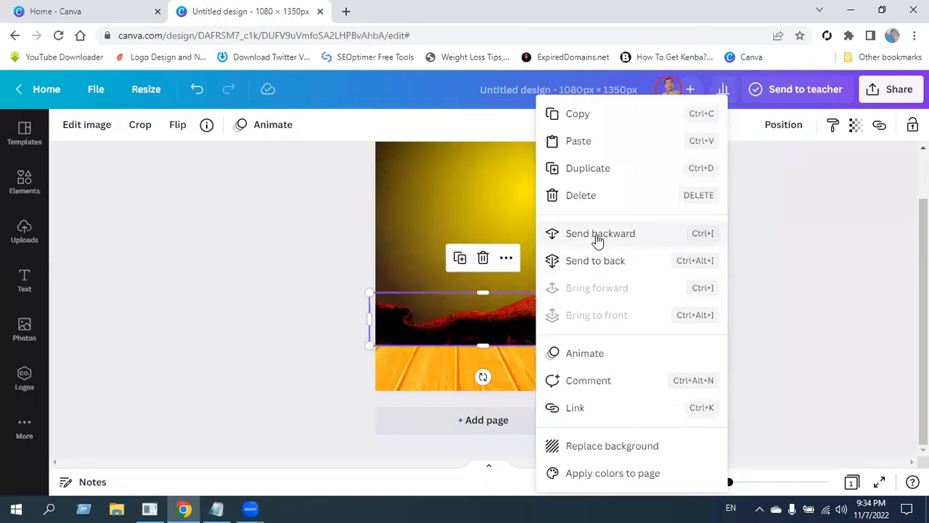
left_click(704, 234)
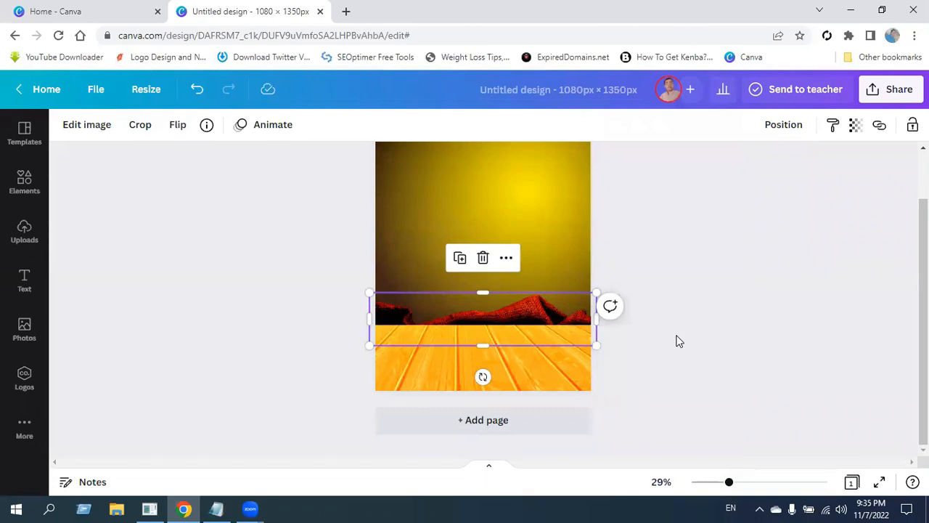
left_click(706, 338)
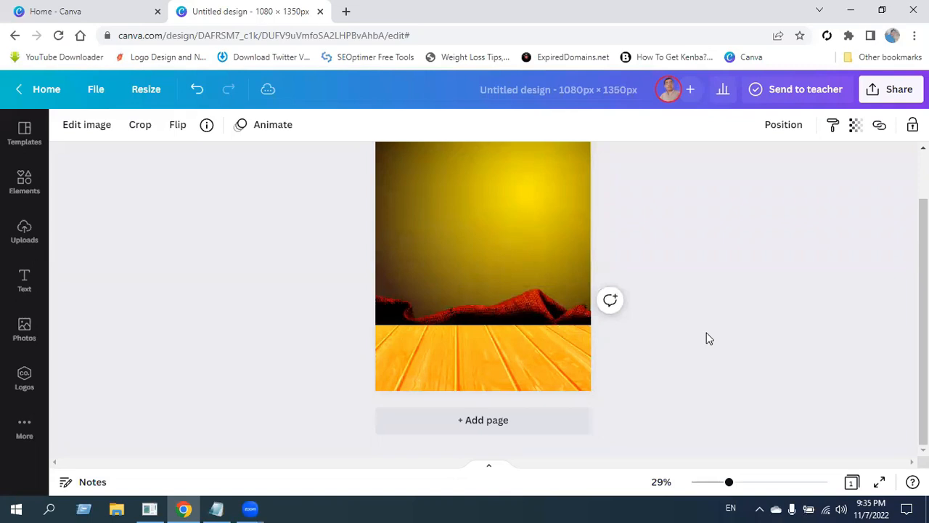
Step: Darken the jute cloth to brightness -100 and close its image editing options
left_click(495, 297)
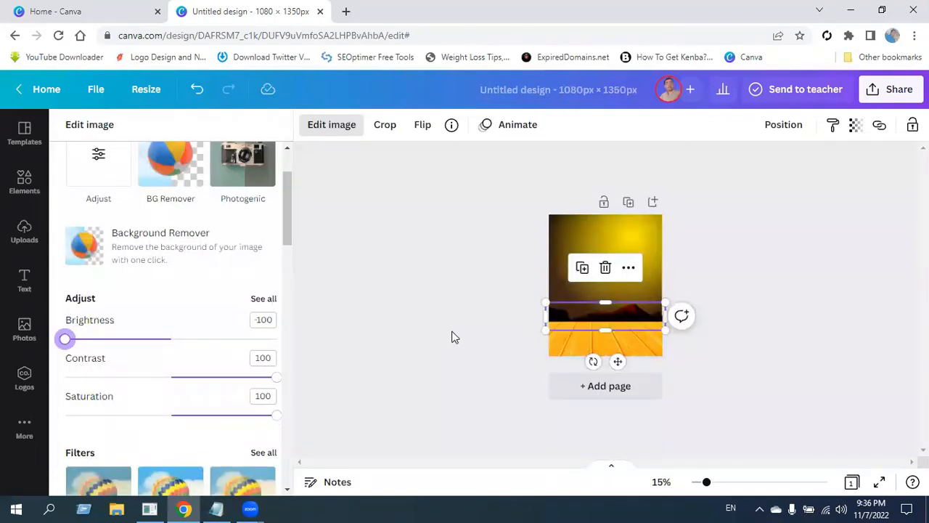
left_click(331, 124)
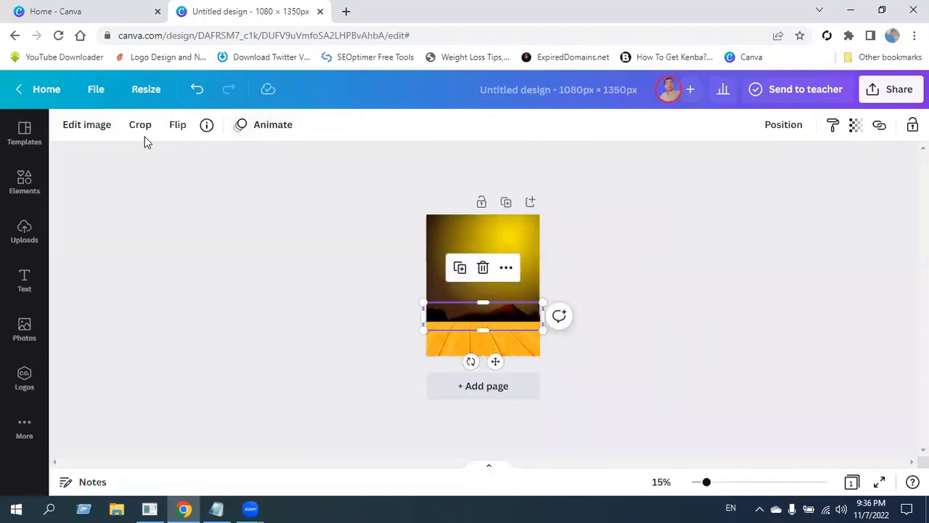
Step: Search the elements for "coffee cup" and add the white latte cup on a saucer to the page
left_click(718, 283)
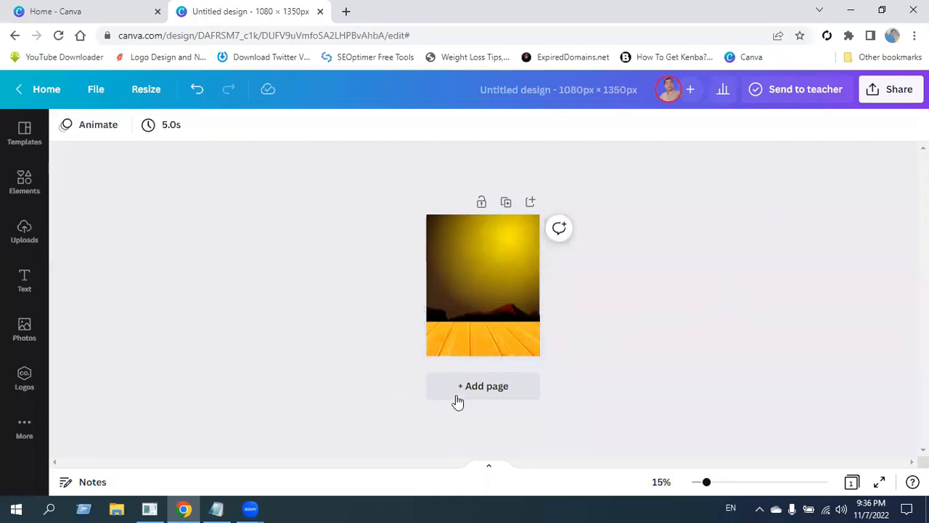
left_click_drag(705, 483, 730, 483)
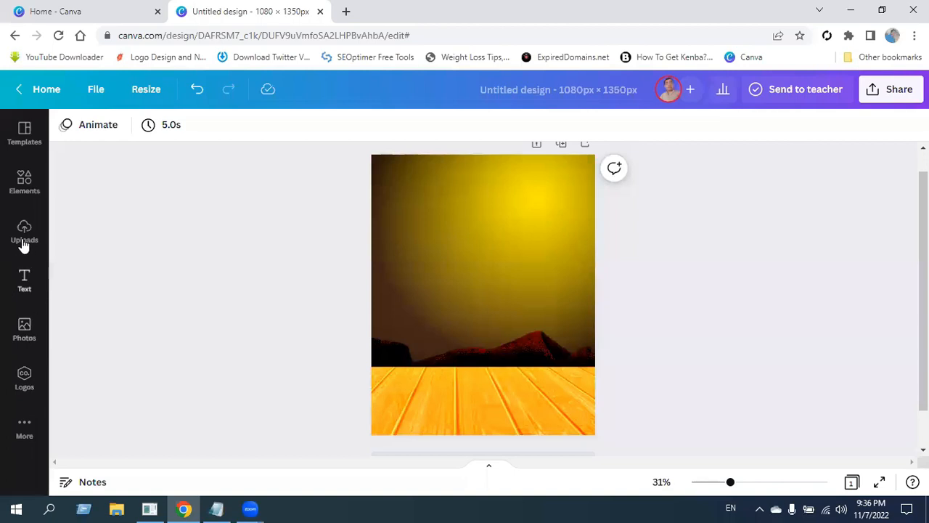
left_click(25, 191)
left_click(218, 134)
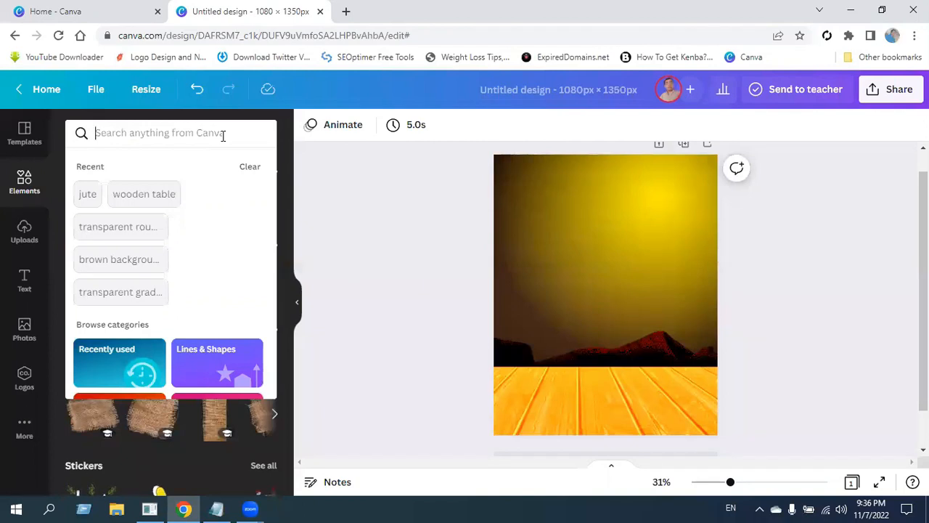
type("coffee cup")
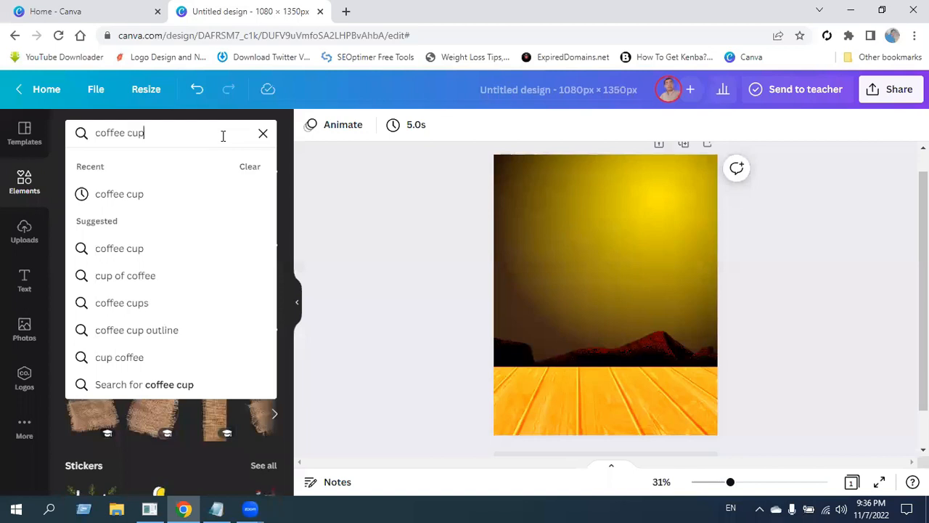
key("Return")
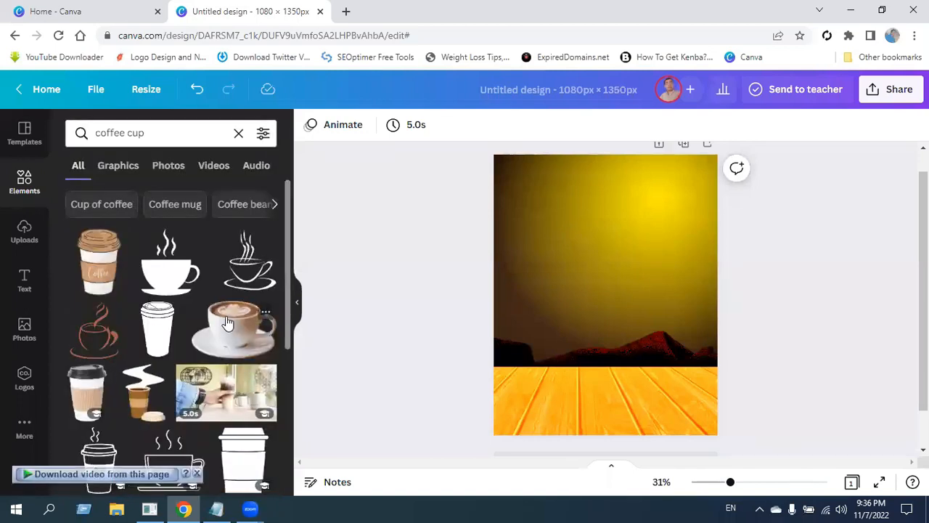
left_click(227, 322)
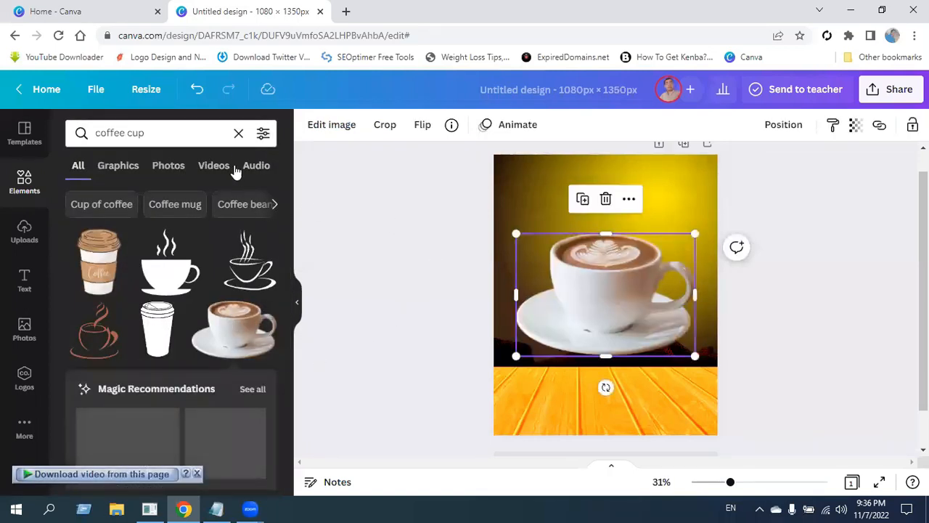
left_click(238, 132)
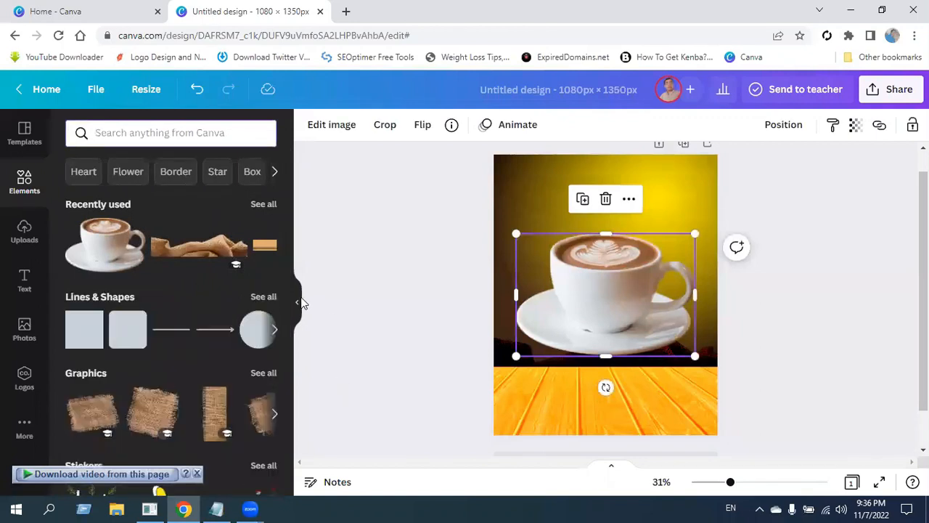
left_click(299, 302)
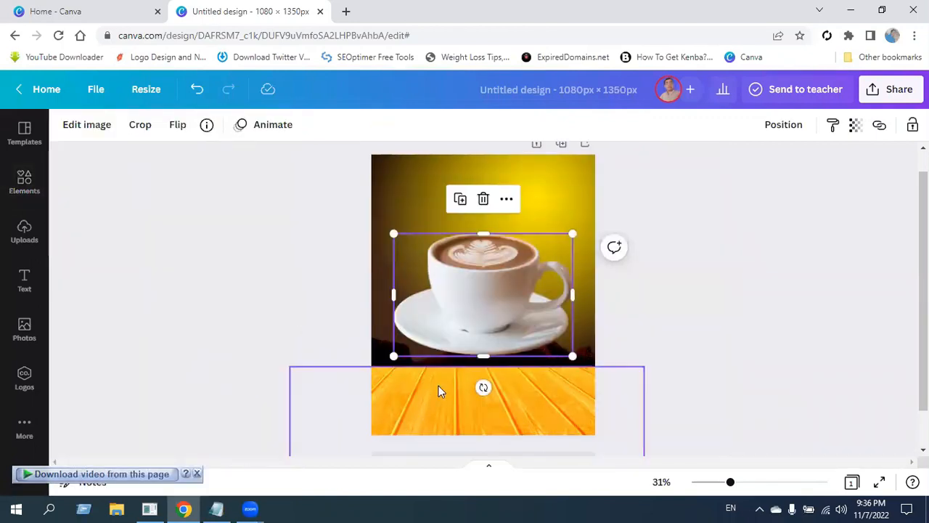
Step: Shrink the coffee cup and place it on the wooden tabletop near the page's horizontal center
left_click_drag(394, 232, 451, 294)
left_click_drag(527, 323, 494, 376)
left_click_drag(539, 336, 544, 337)
left_click(735, 390)
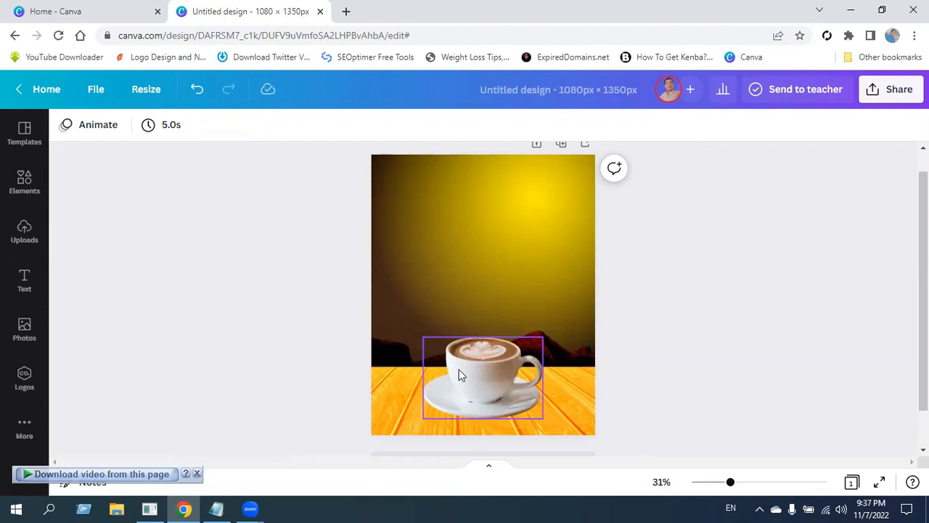
left_click(195, 474)
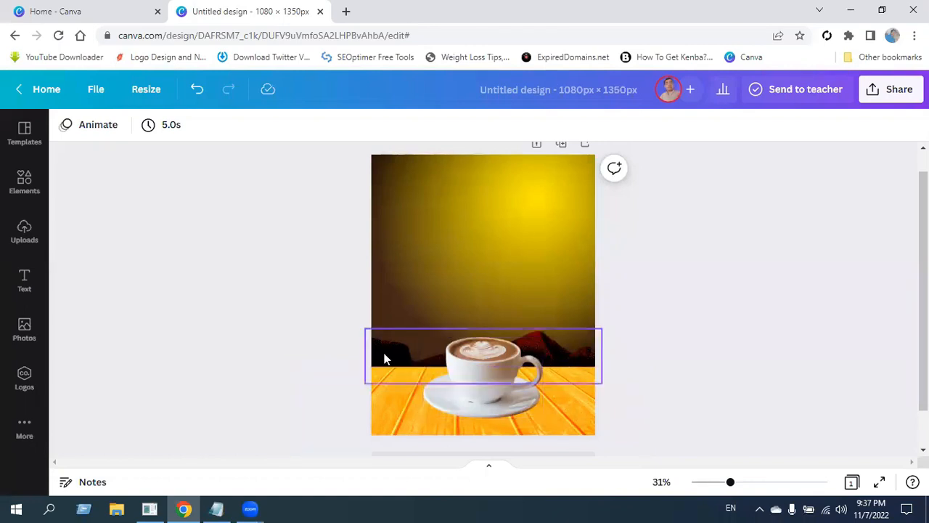
left_click(569, 358)
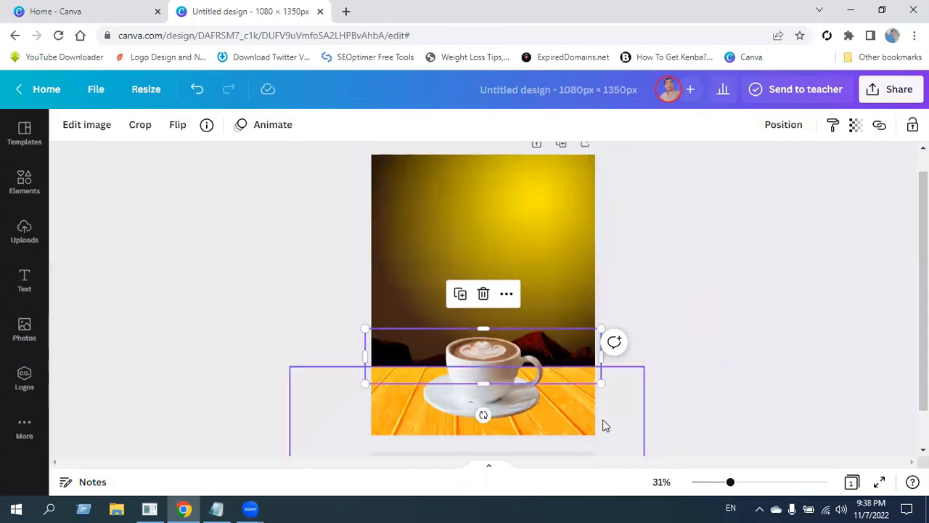
left_click(695, 374)
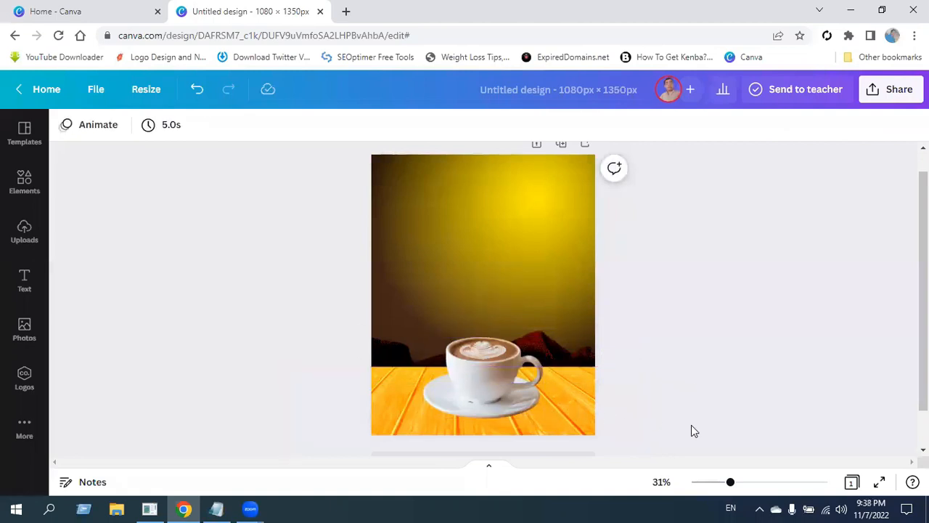
Step: Try a lower brightness on the orange wooden tabletop image
left_click(574, 399)
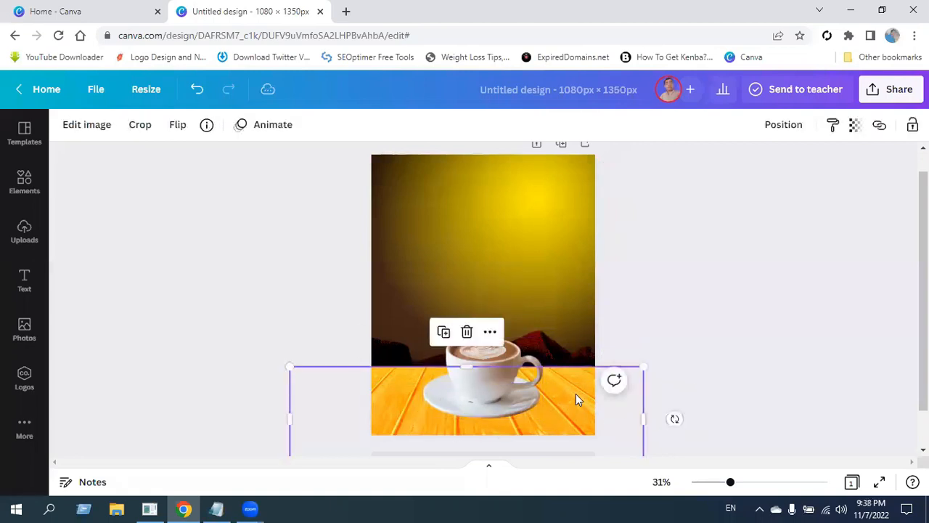
left_click(91, 124)
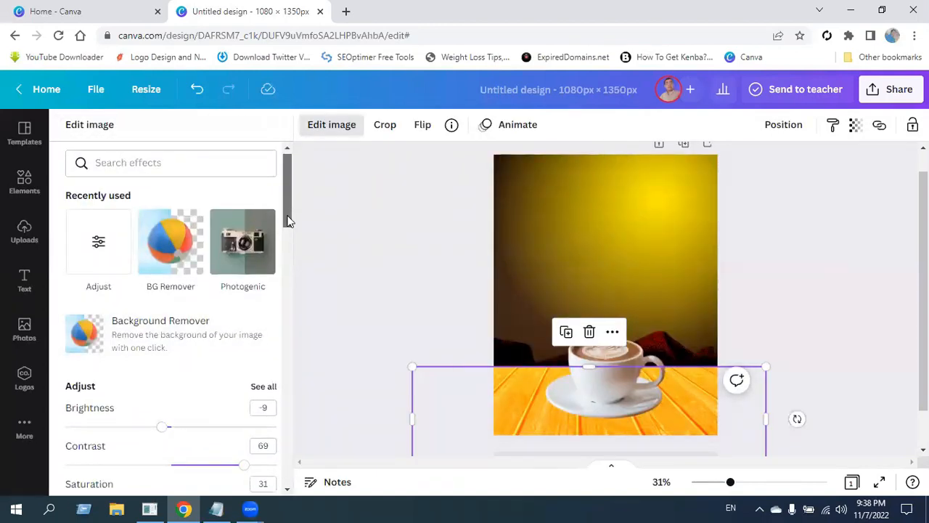
left_click_drag(288, 203, 289, 236)
left_click_drag(160, 267, 106, 283)
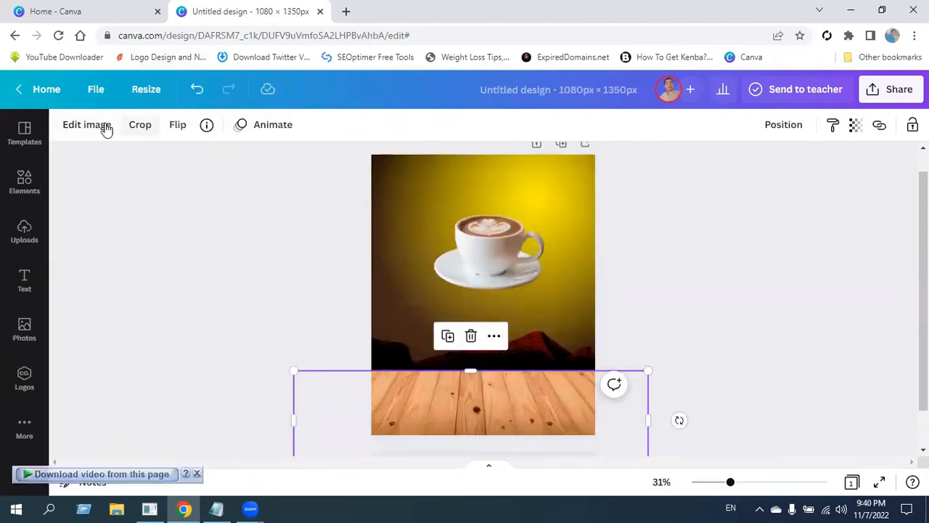
Step: Adjust the light-brown wooden tabletop to brightness -77, contrast 40 and saturation 27, and close its image editing options
left_click(102, 127)
scroll(235, 382, "down", 3)
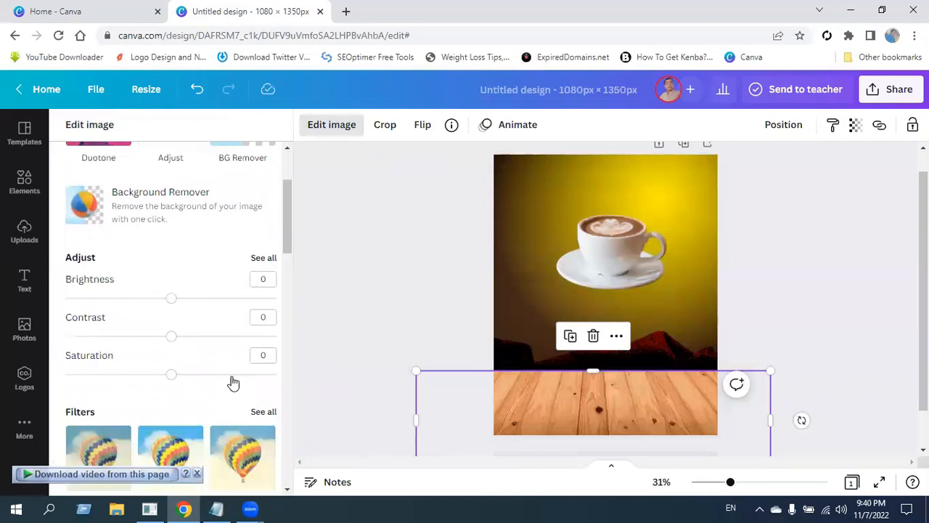
scroll(159, 269, "up", 1)
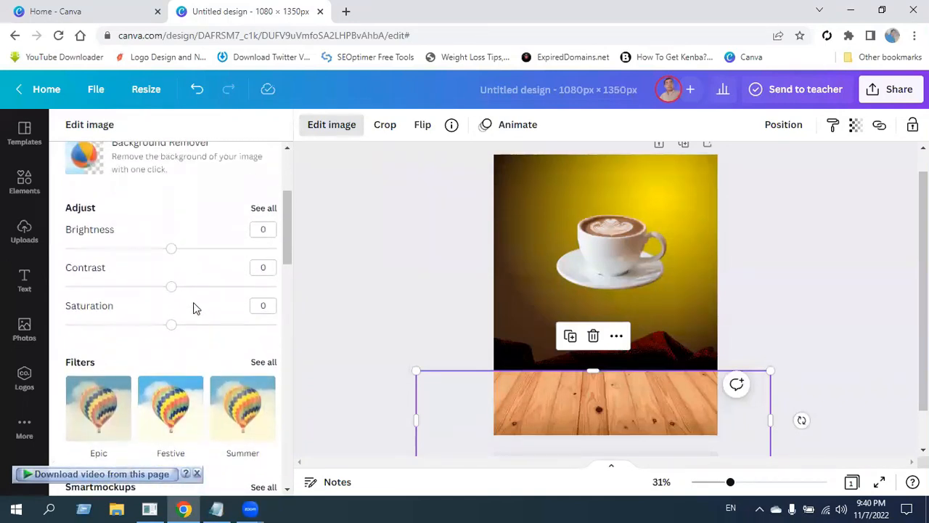
left_click_drag(172, 249, 93, 271)
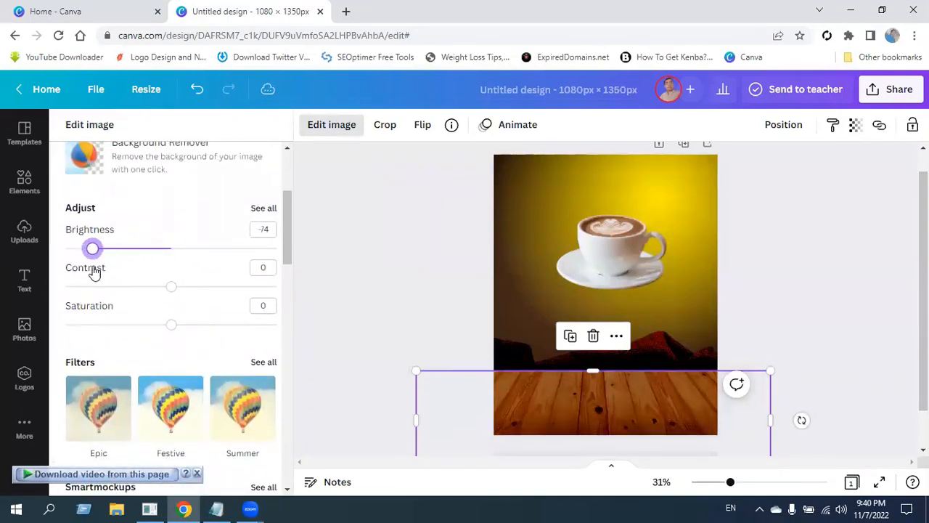
left_click_drag(169, 287, 234, 294)
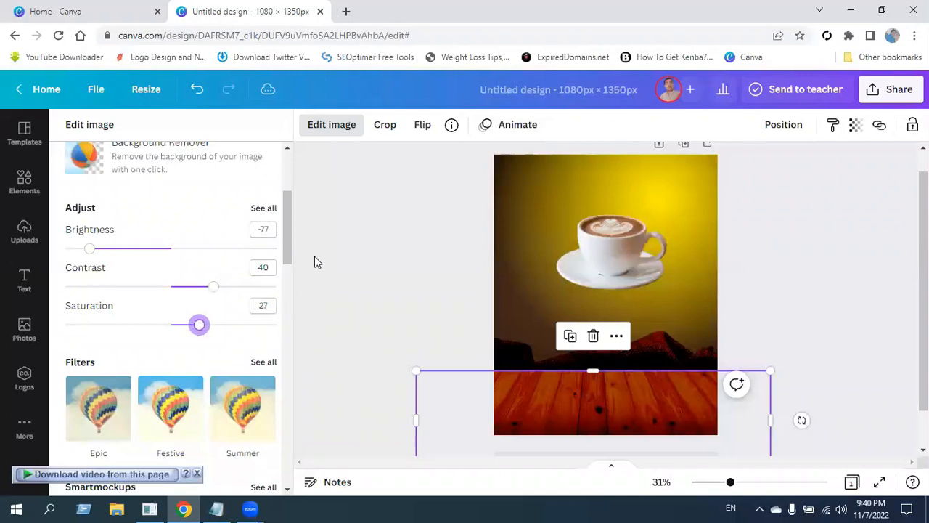
left_click(336, 126)
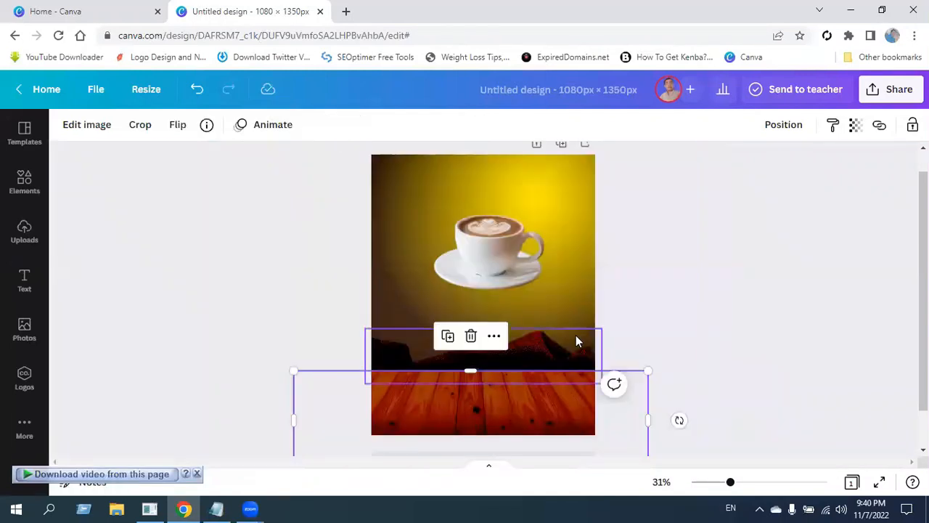
Step: Move the coffee cup down onto the tabletop's back edge and bring it to the front
left_click(617, 285)
left_click(465, 230)
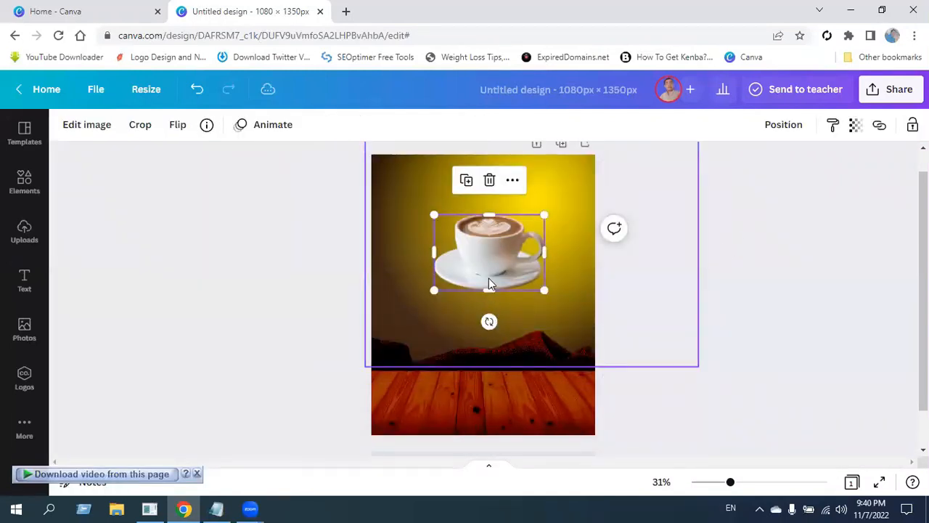
left_click_drag(486, 243, 487, 323)
right_click(489, 339)
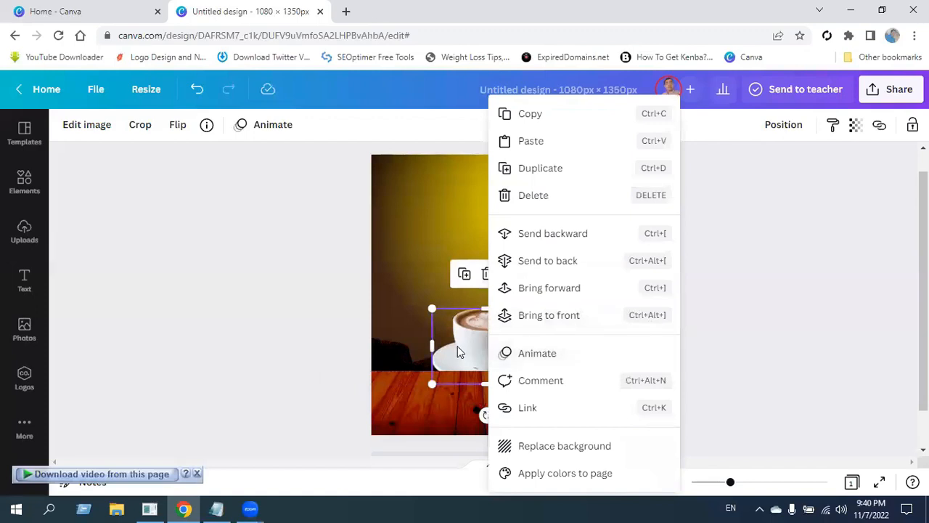
left_click(470, 340)
right_click(470, 340)
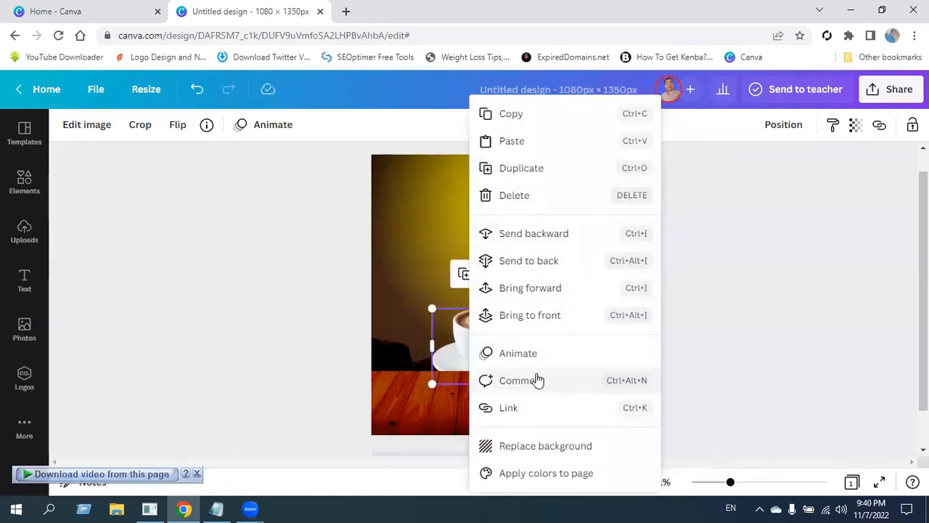
left_click(530, 317)
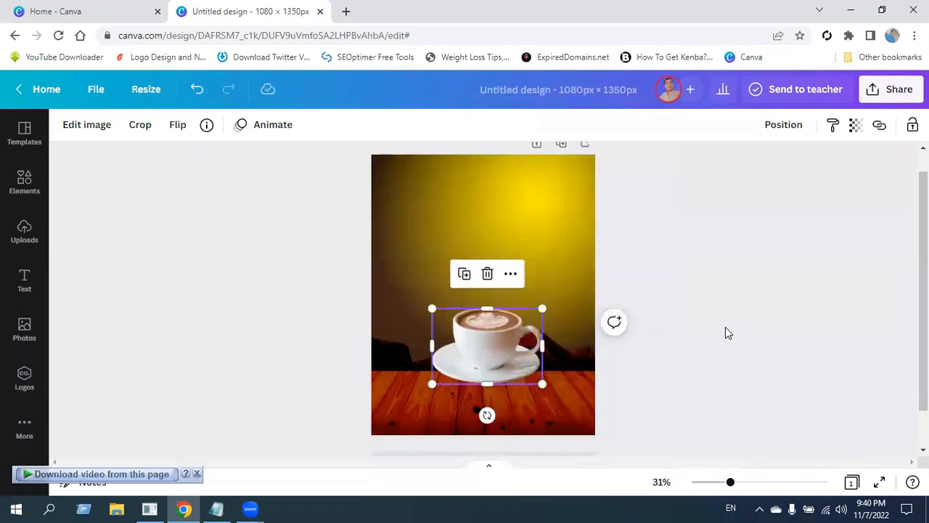
Step: Lower the coffee cup further onto the tabletop, center it horizontally on the page and deselect it
left_click_drag(486, 342, 483, 376)
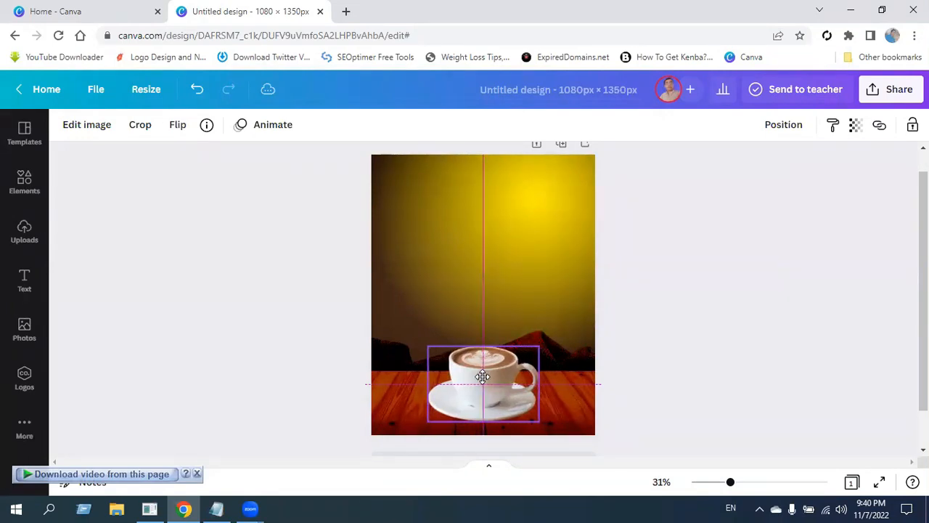
left_click_drag(483, 376, 482, 376)
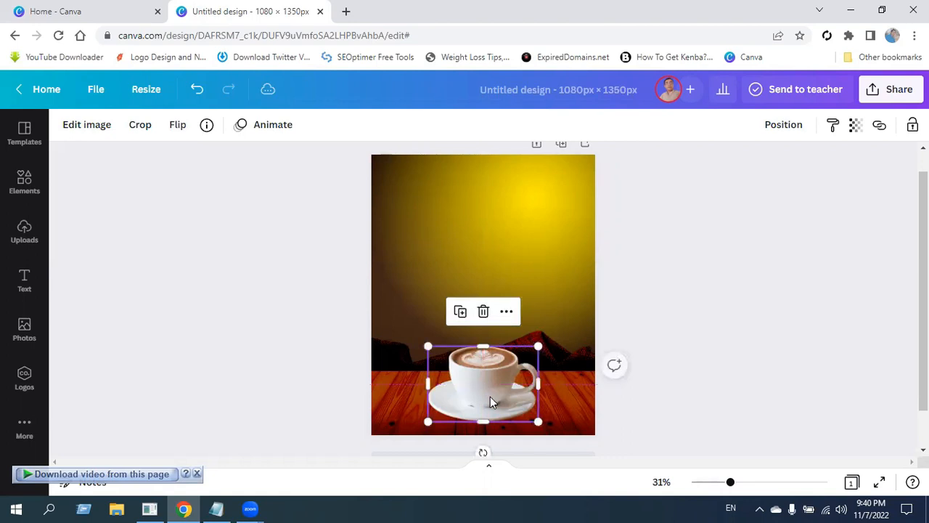
left_click(772, 341)
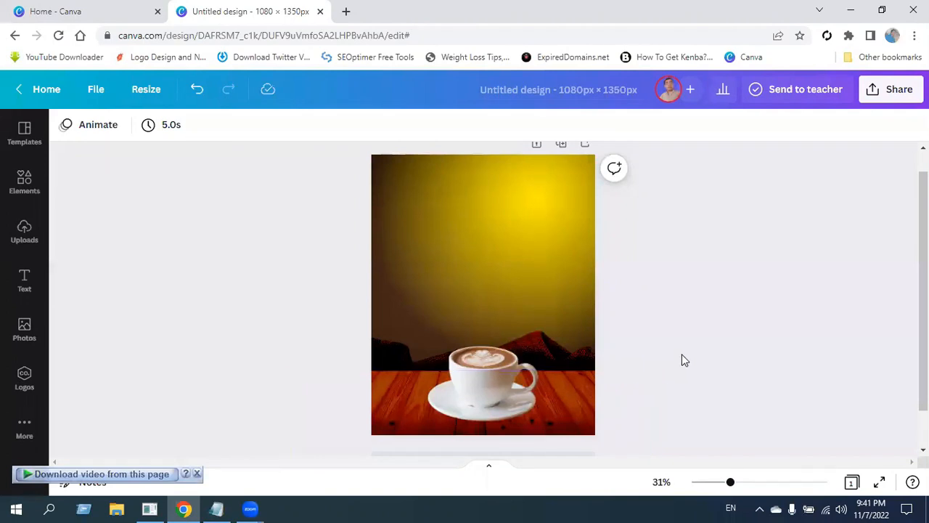
Step: Increase the coffee cup's contrast slightly and close its image editing options
left_click(479, 396)
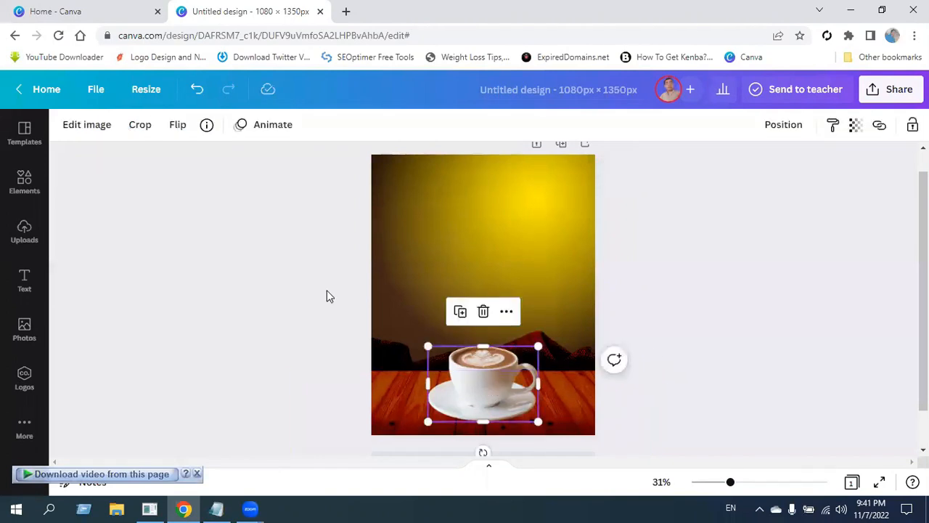
left_click(79, 127)
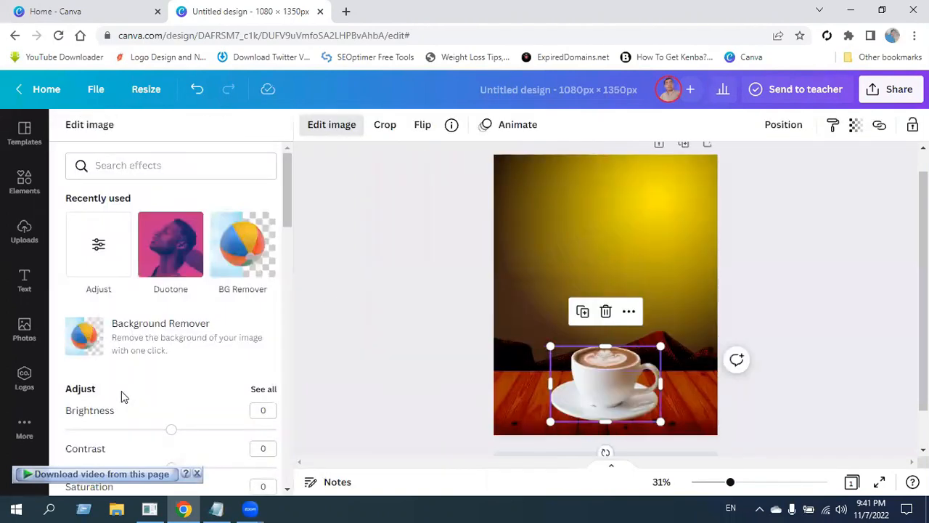
scroll(232, 384, "down", 3)
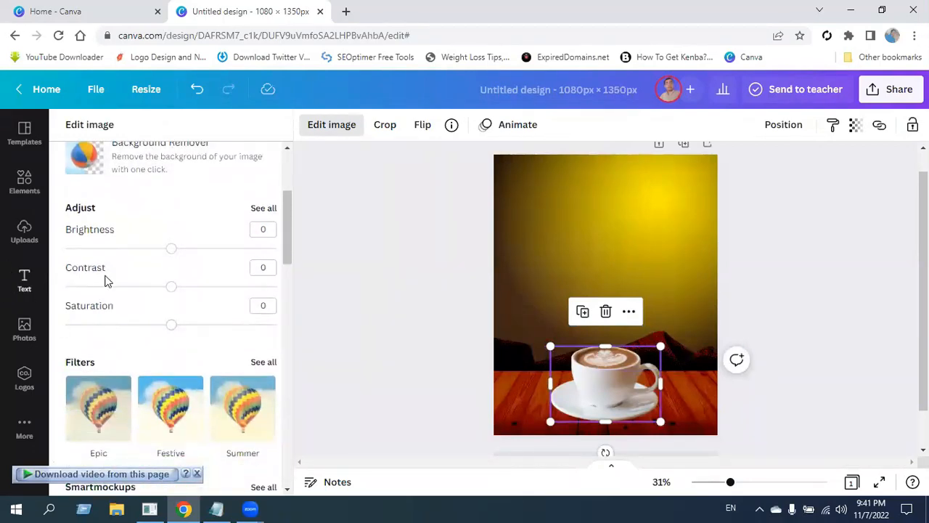
left_click_drag(172, 287, 186, 336)
mouse_move(197, 287)
left_mouse_down()
mouse_move(211, 289)
mouse_move(196, 293)
left_mouse_up()
left_click(511, 401)
left_click(489, 376)
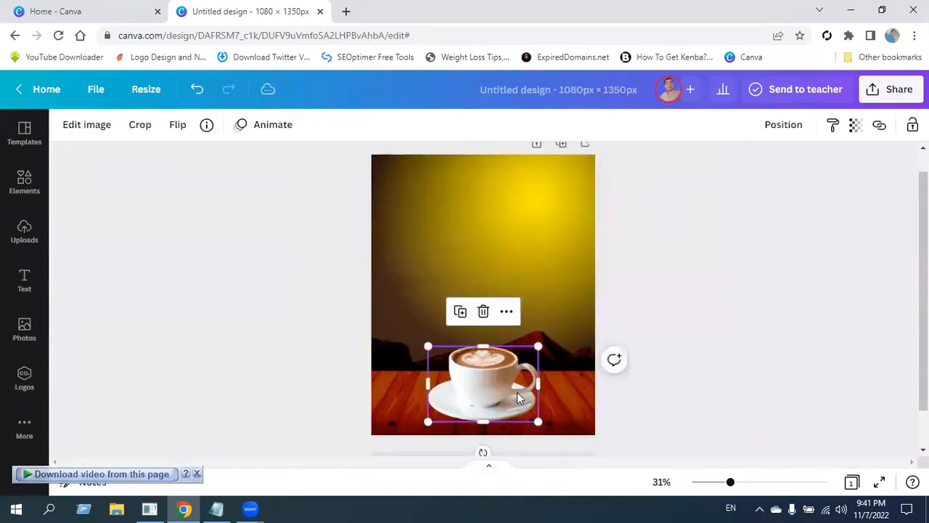
left_click(749, 346)
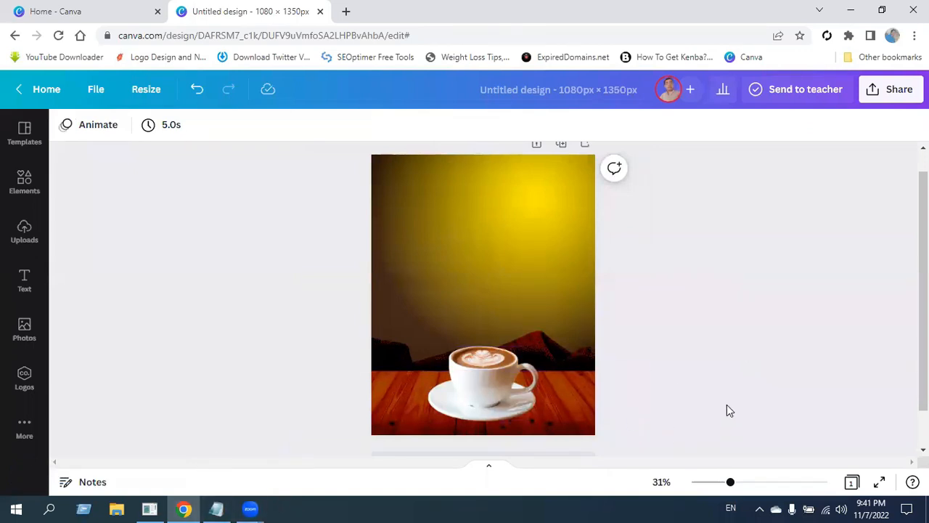
Step: Search the elements for "coffee beans" and add a small beans image on the tabletop beside the cup's handle
left_click(22, 183)
left_click(182, 133)
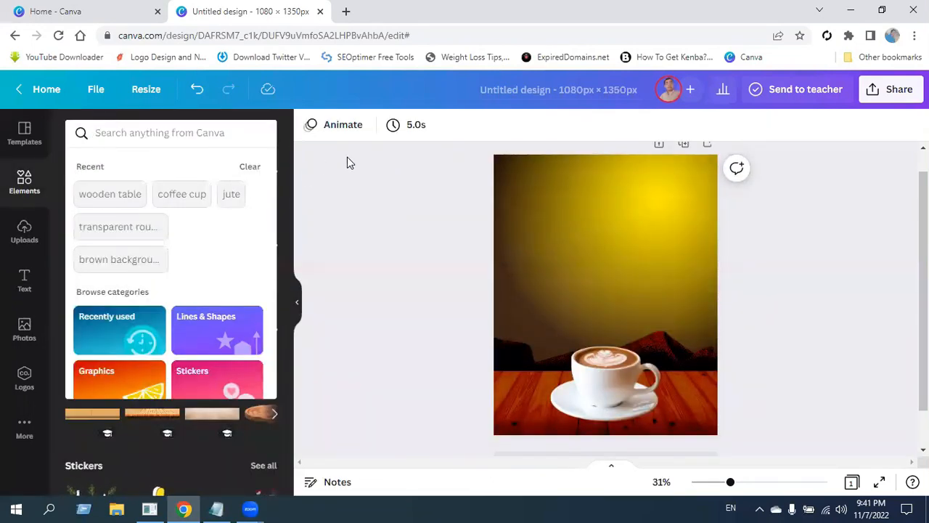
type("coffee beans")
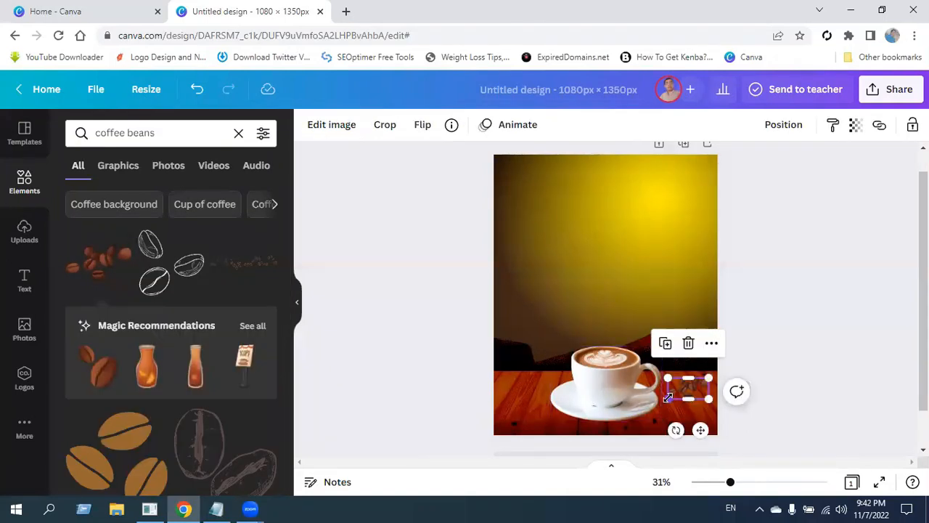
left_click_drag(668, 397, 673, 396)
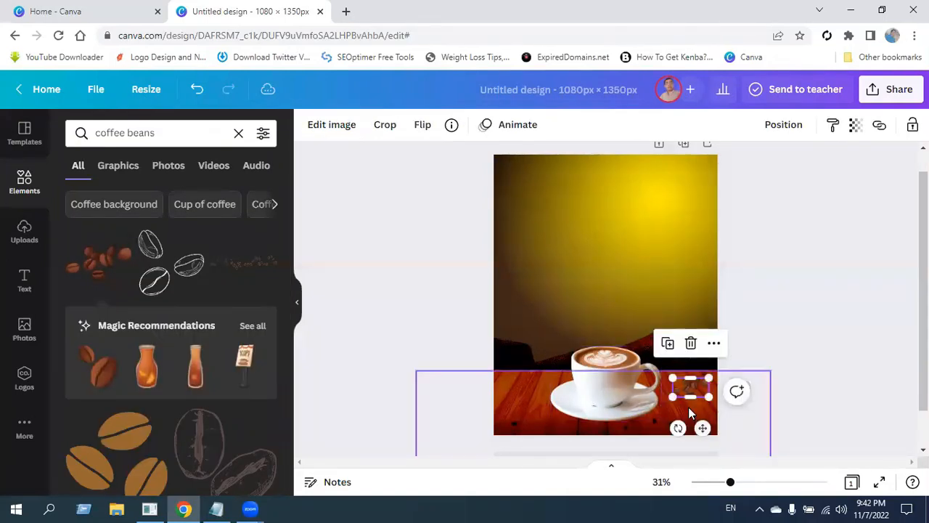
Step: Set the small coffee beans image's brightness to -46, contrast to 25 and saturation to 12, and deselect it
left_click(333, 125)
scroll(164, 389, "down", 2)
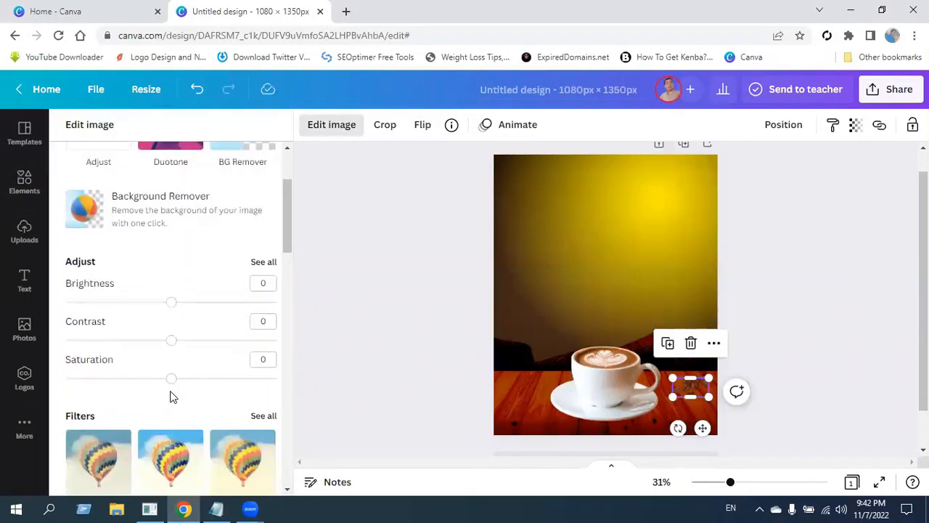
scroll(173, 396, "down", 1)
left_click_drag(175, 275, 124, 280)
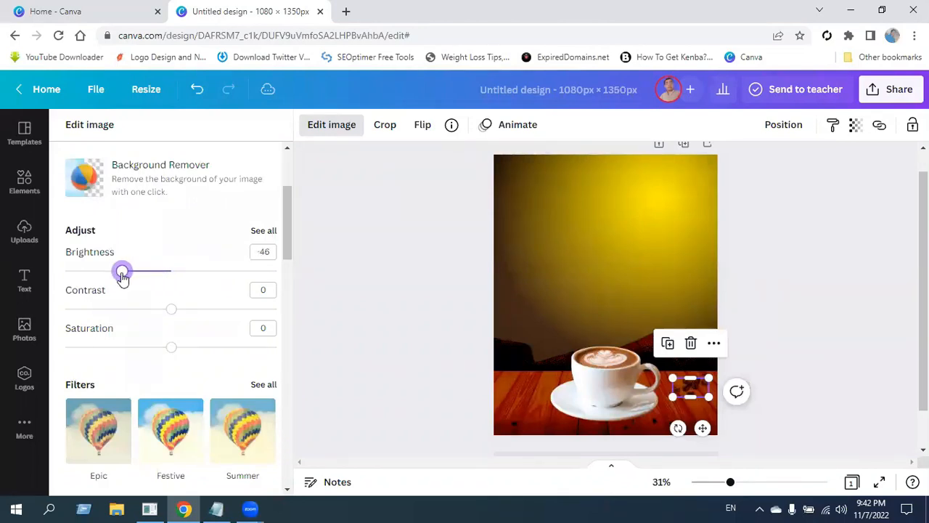
left_click_drag(171, 309, 189, 310)
left_click_drag(171, 347, 184, 347)
left_click_drag(185, 313, 197, 312)
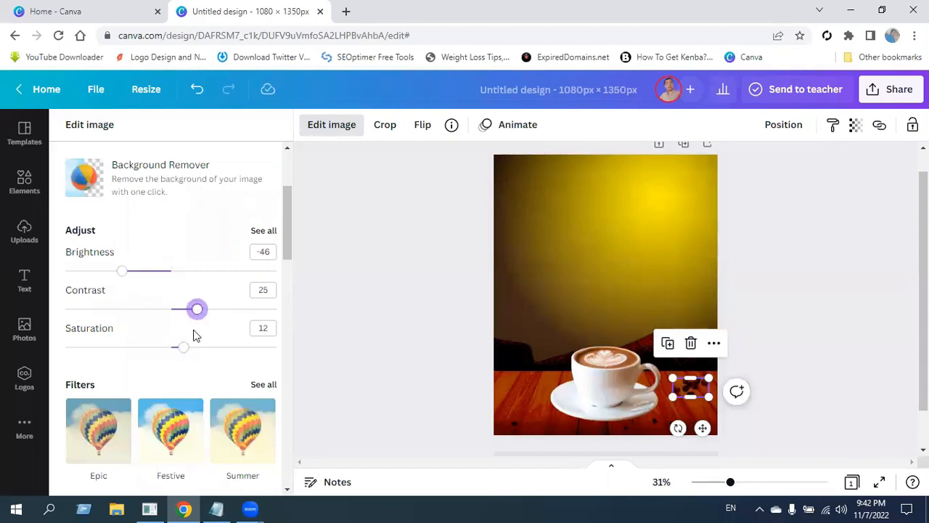
left_click(697, 440)
left_click(694, 387)
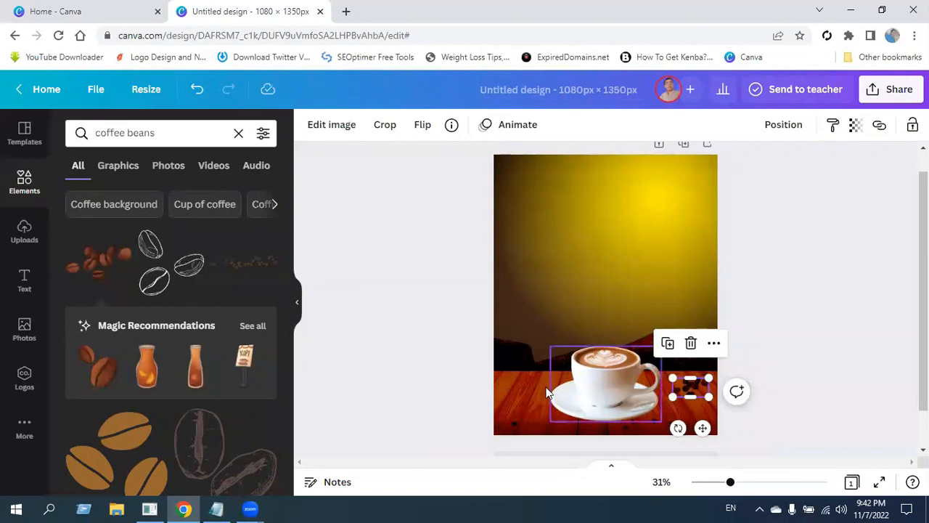
left_click(419, 271)
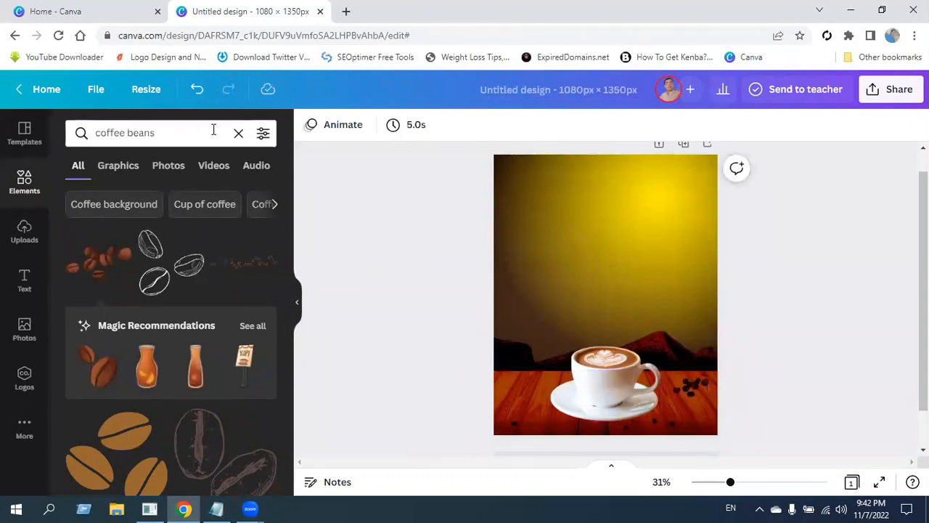
Step: Shrink the large coffee beans image and place it at the page's lower-left corner, in front of the saucer
mouse_move(286, 258)
left_mouse_down()
mouse_move(286, 268)
mouse_move(286, 255)
left_mouse_up()
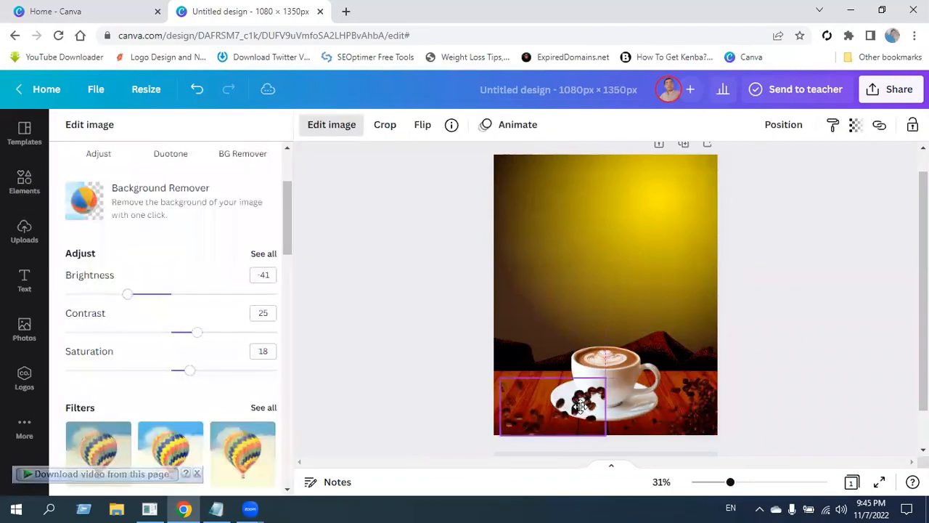
left_click(580, 406)
left_click_drag(603, 386, 591, 407)
left_click_drag(496, 395, 495, 394)
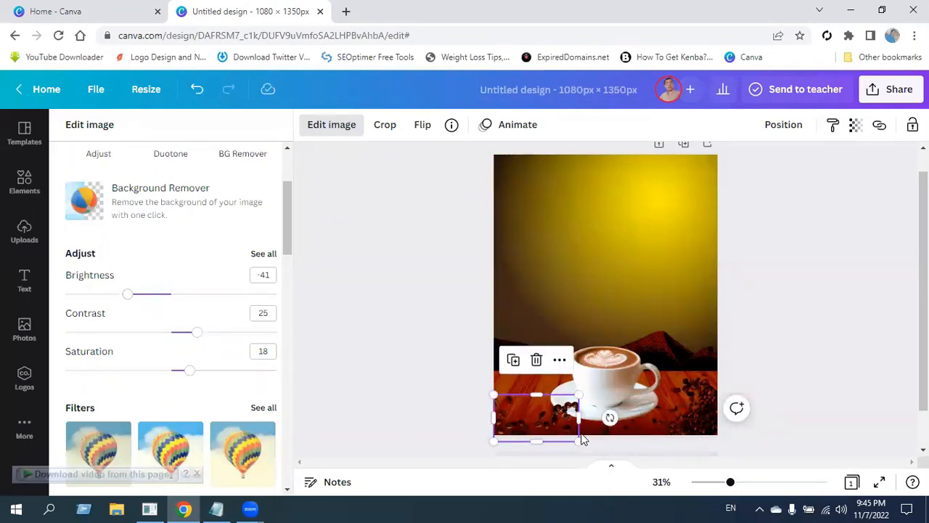
Step: Duplicate the lower-left beans image, move the copy up to the tabletop's back edge, and flip it vertically and horizontally
left_click(514, 366)
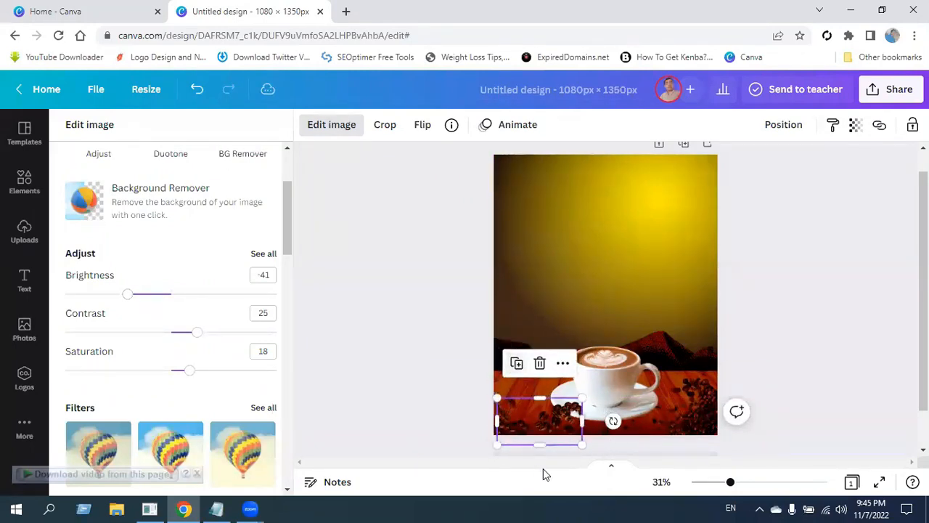
left_click_drag(555, 423, 546, 399)
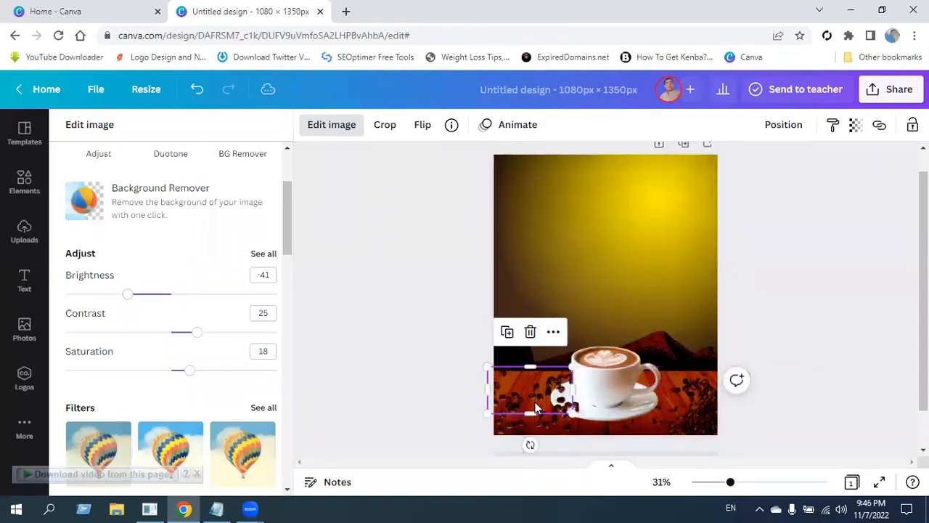
left_click(424, 129)
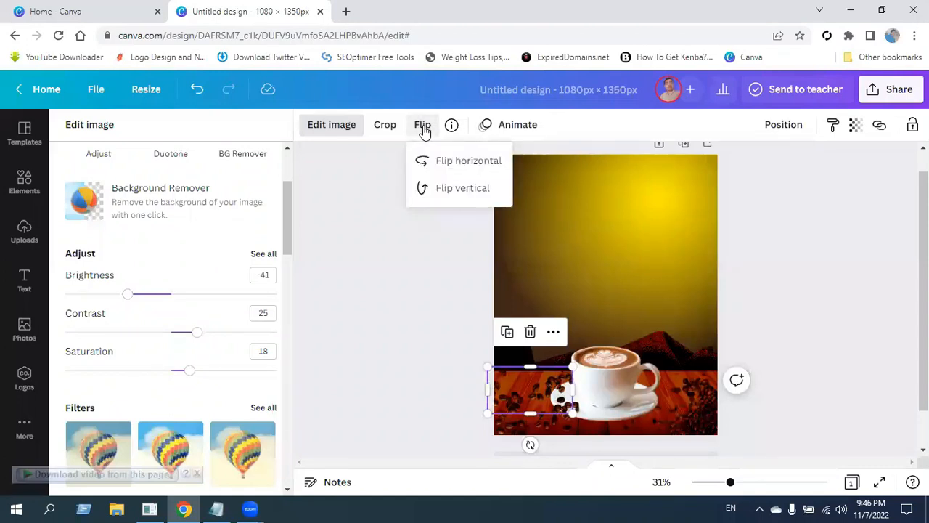
left_click(459, 192)
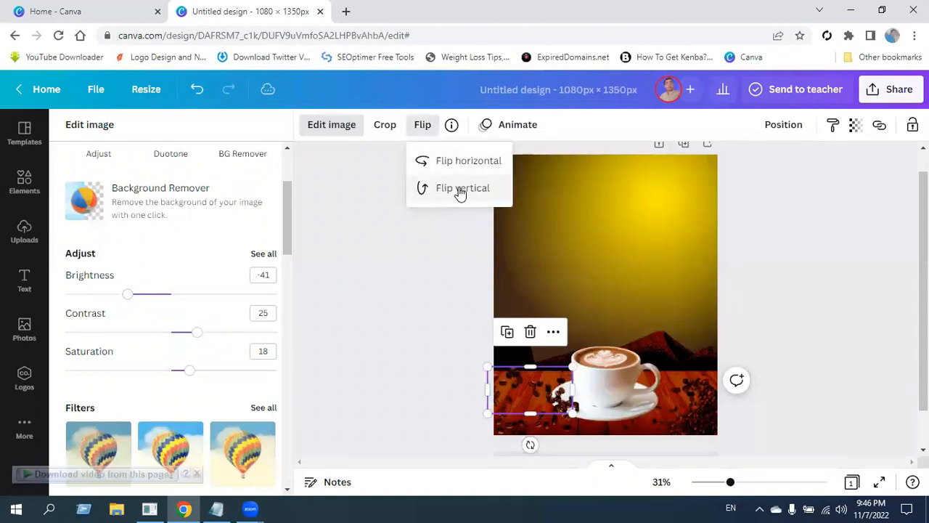
left_click(466, 161)
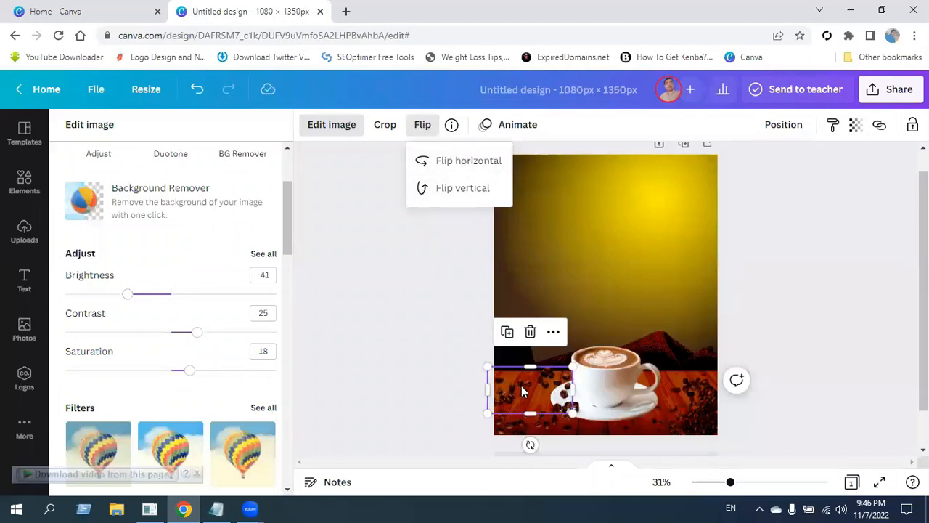
left_click_drag(527, 387, 523, 387)
Step: Send the flipped beans copy two layers backward behind the saucer, nudge it into place and deselect it
right_click(543, 390)
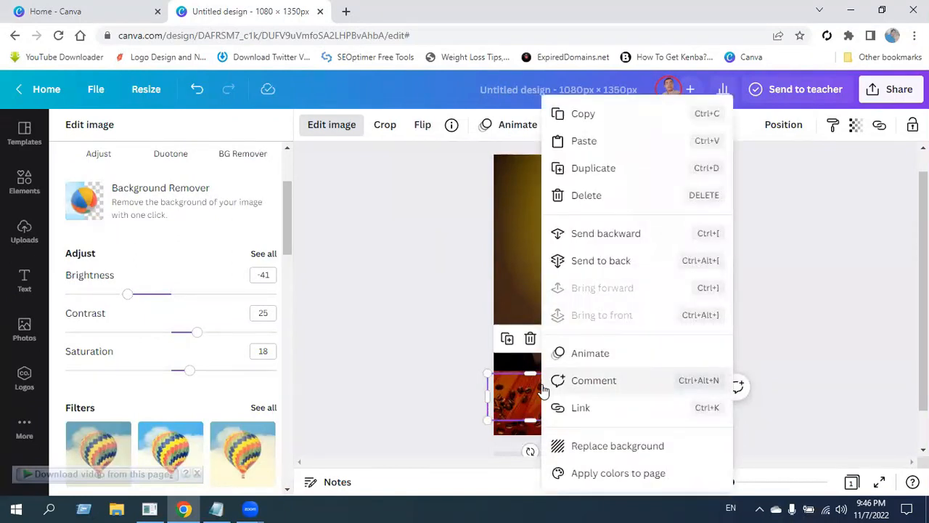
left_click(626, 239)
right_click(626, 240)
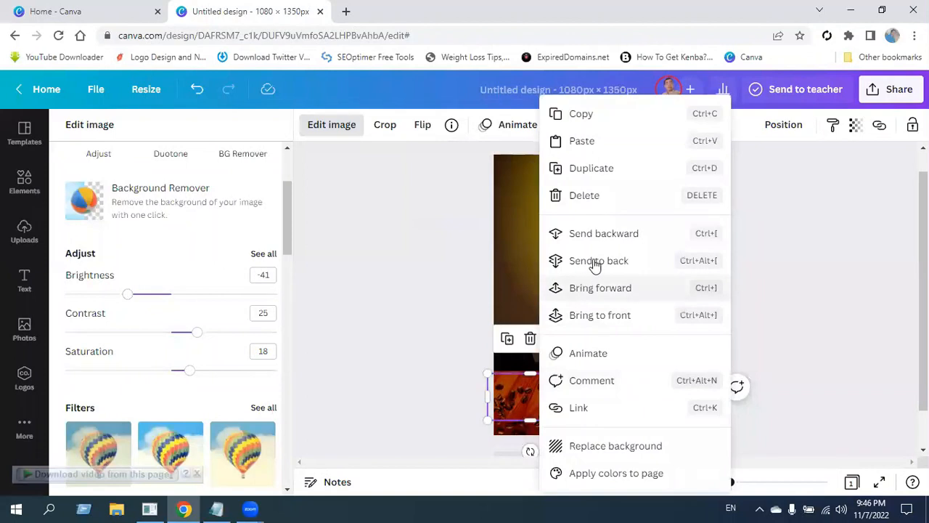
left_click(622, 232)
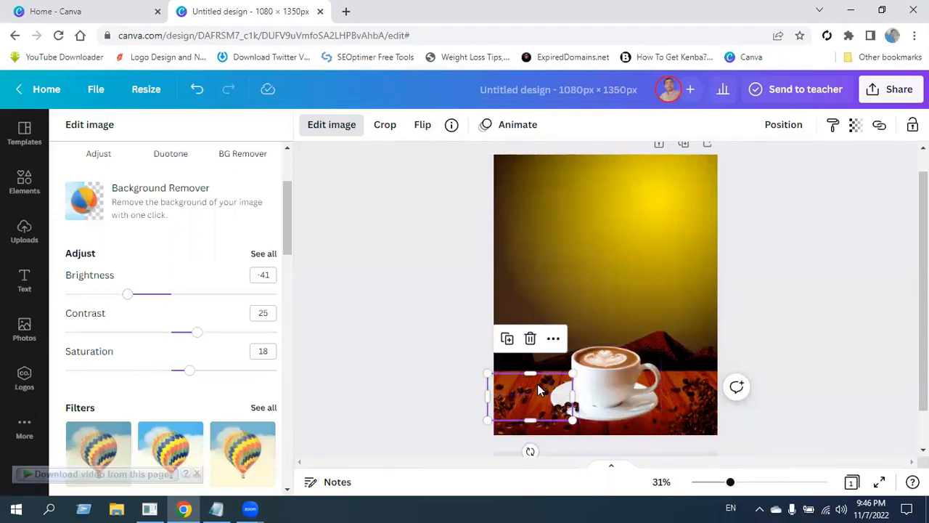
left_click_drag(537, 381, 535, 382)
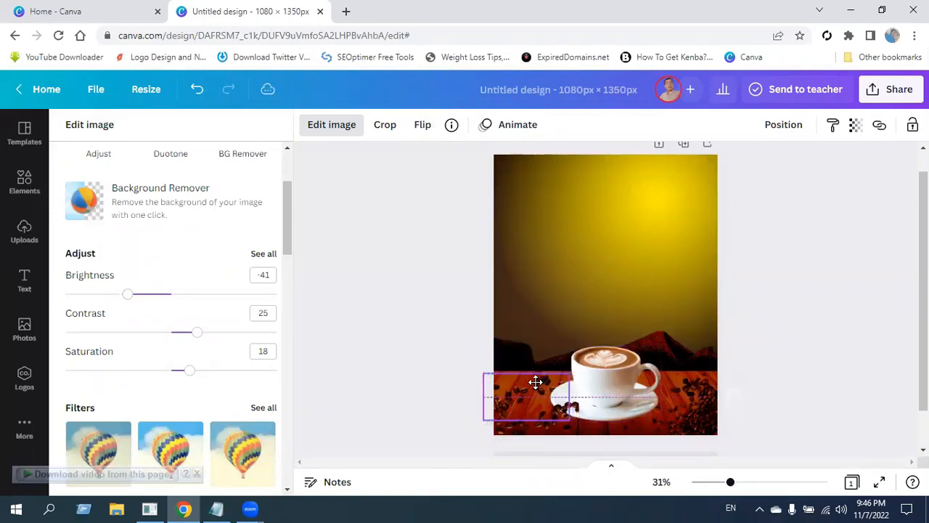
left_click_drag(535, 382, 536, 382)
left_click(855, 358)
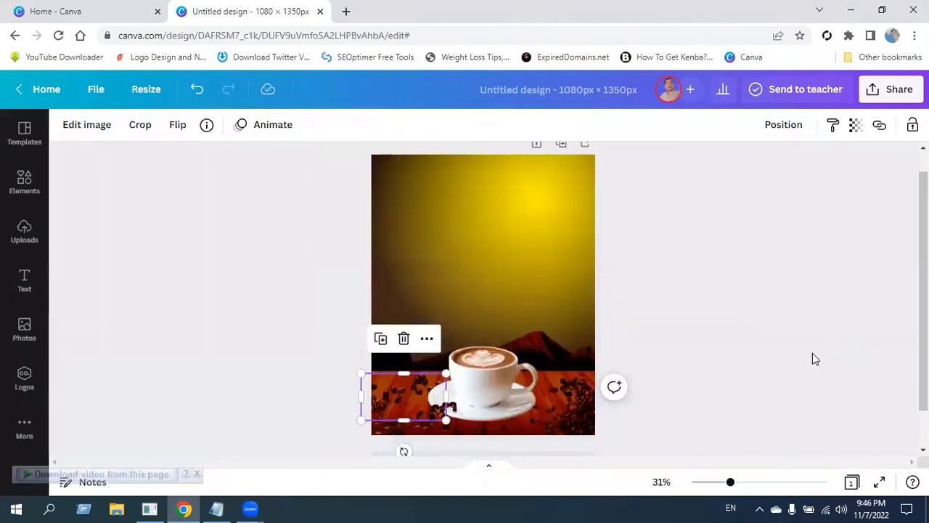
left_click(776, 363)
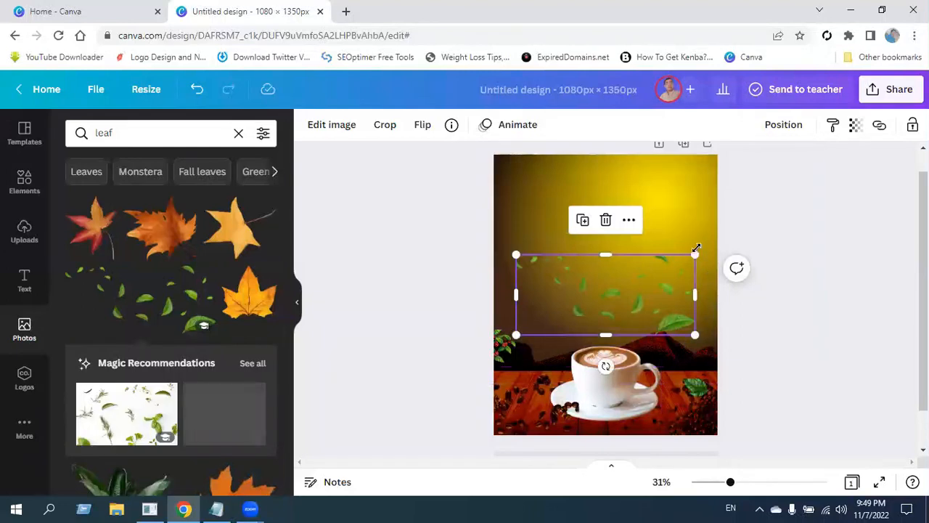
Step: Shrink the scattered green leaves image and place it over the beans at the tabletop's left edge
left_click_drag(696, 249, 534, 421)
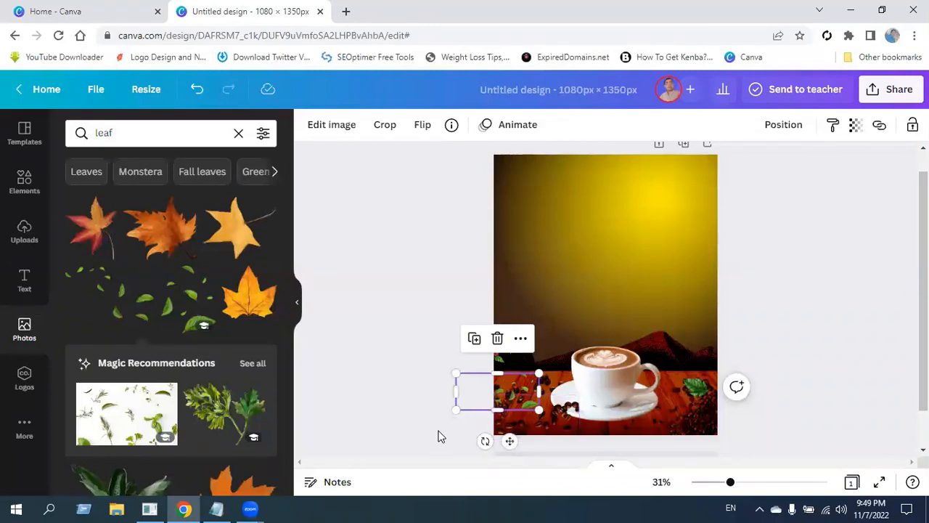
left_click(412, 349)
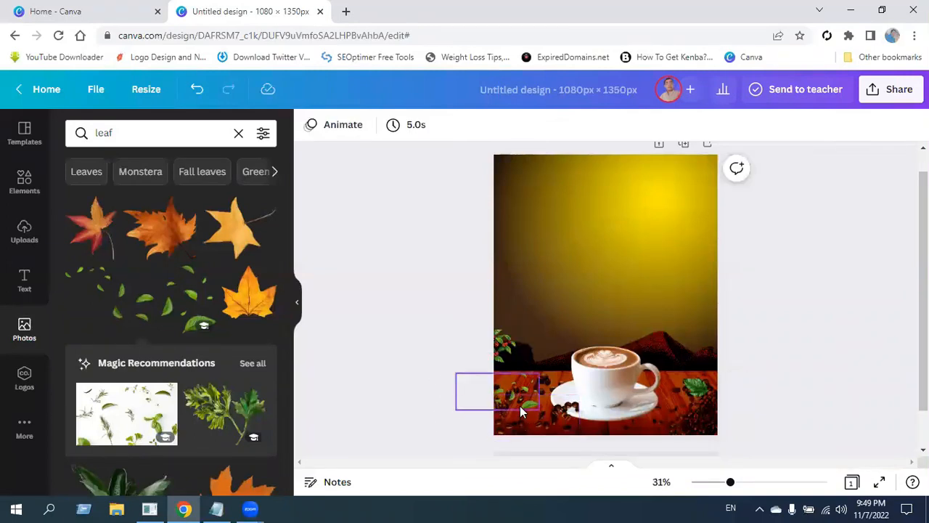
left_click(461, 398)
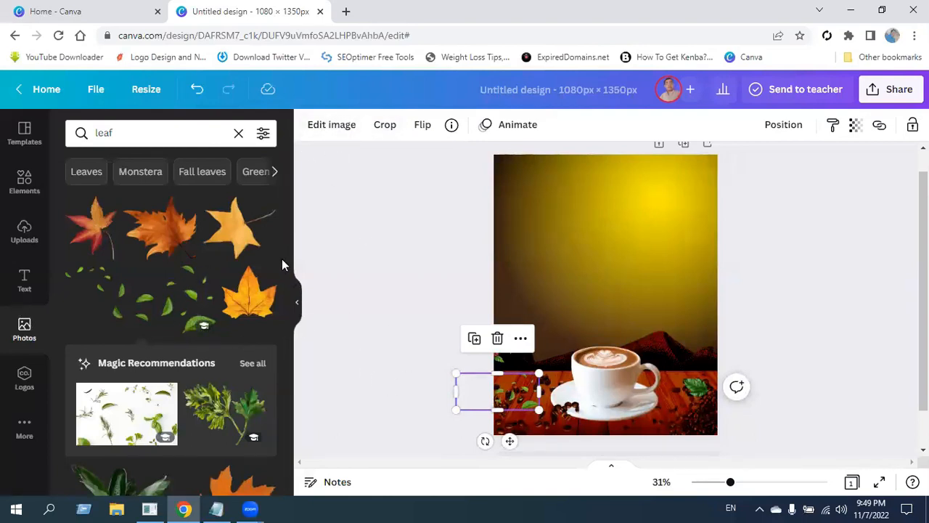
Step: Add the single green leaf photo from the leaf results, shrink it and place it near the background's right edge
scroll(285, 204, "down", 1)
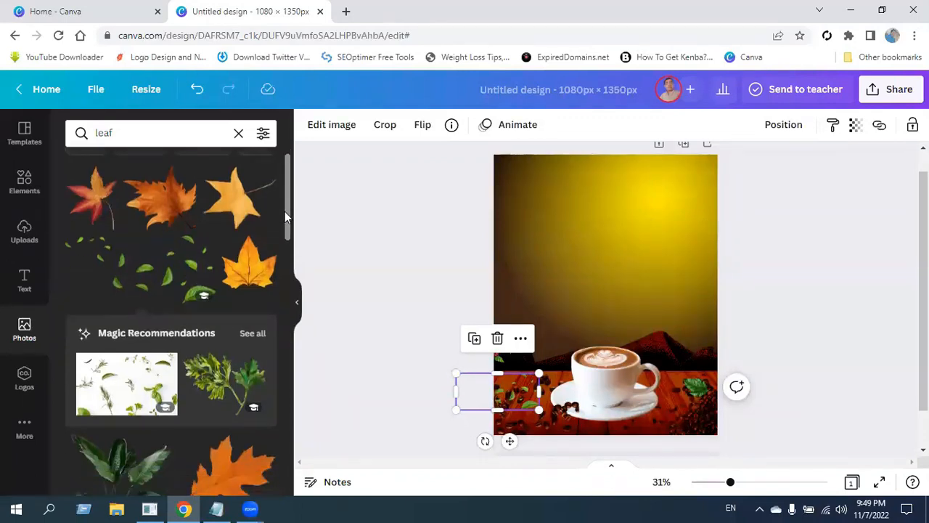
scroll(286, 247, "down", 3)
scroll(289, 269, "down", 2)
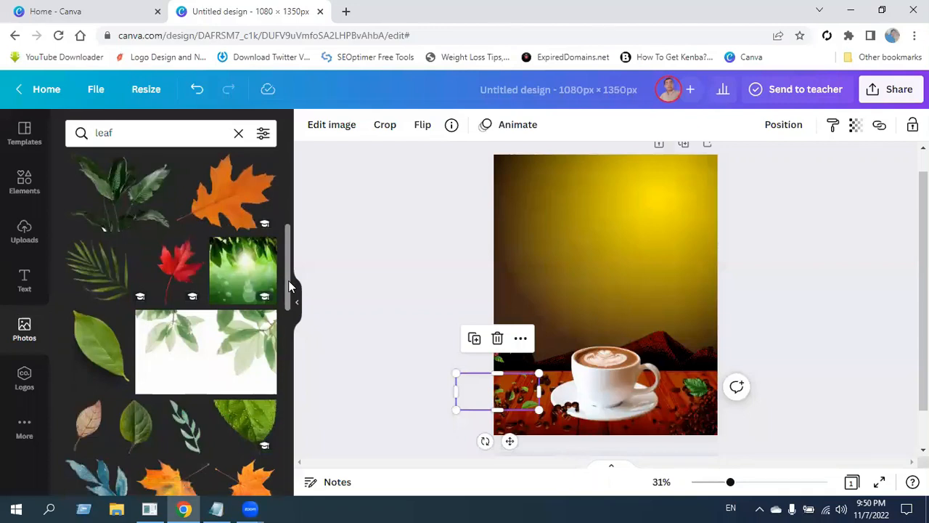
mouse_move(288, 280)
left_mouse_down()
mouse_move(296, 255)
mouse_move(299, 328)
mouse_move(299, 271)
left_mouse_up()
left_click(109, 378)
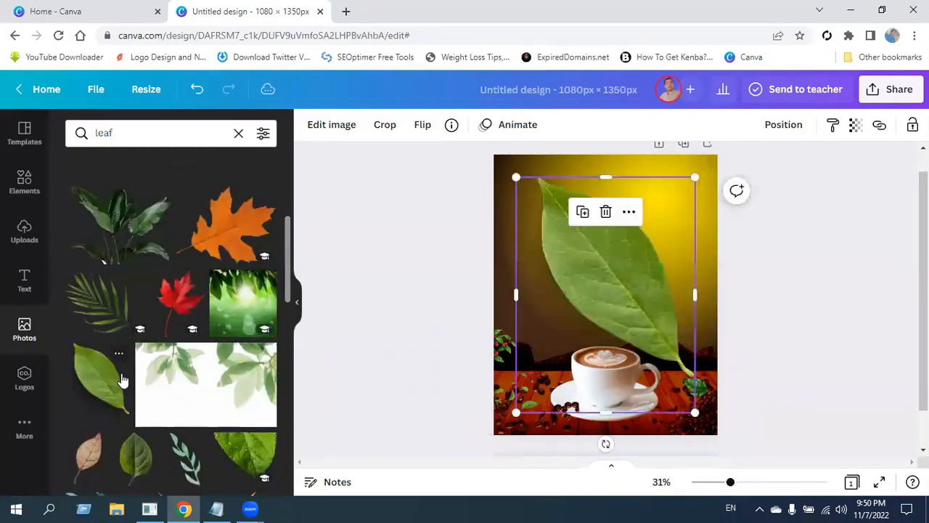
left_click_drag(516, 178, 623, 344)
left_click_drag(636, 412, 709, 268)
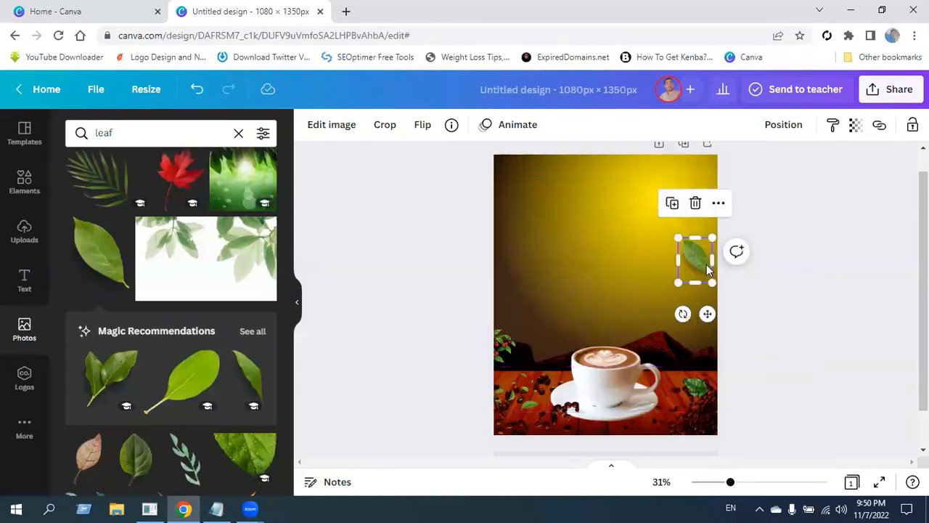
Step: Make the single green leaf partly transparent and set its blur to -100
left_click(862, 133)
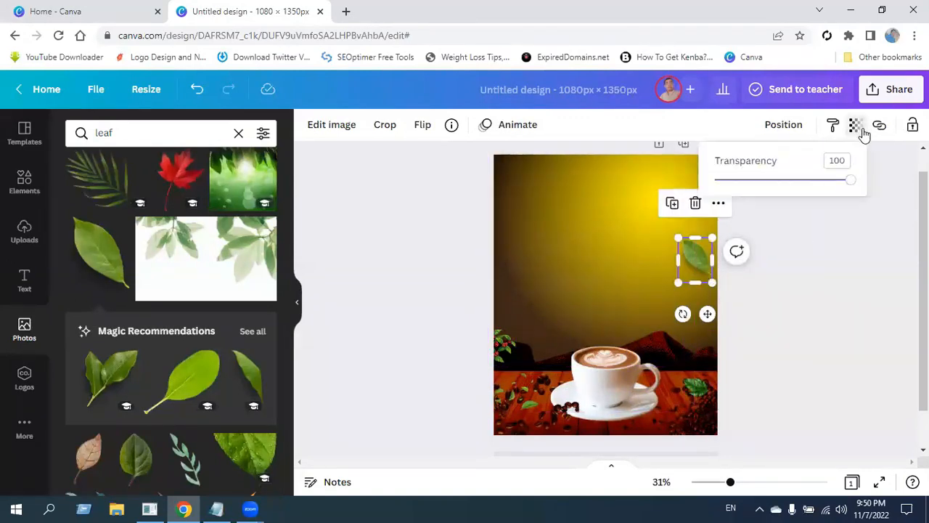
left_click_drag(849, 183, 808, 190)
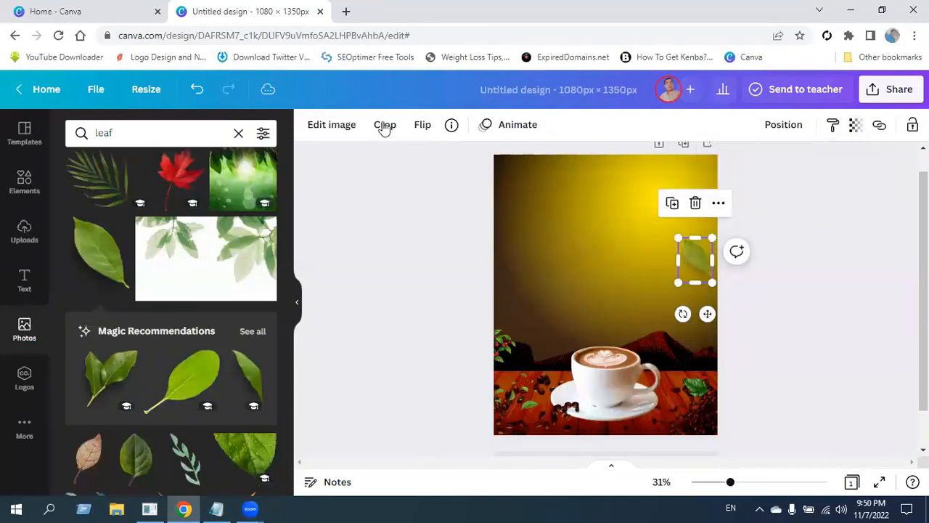
left_click(343, 130)
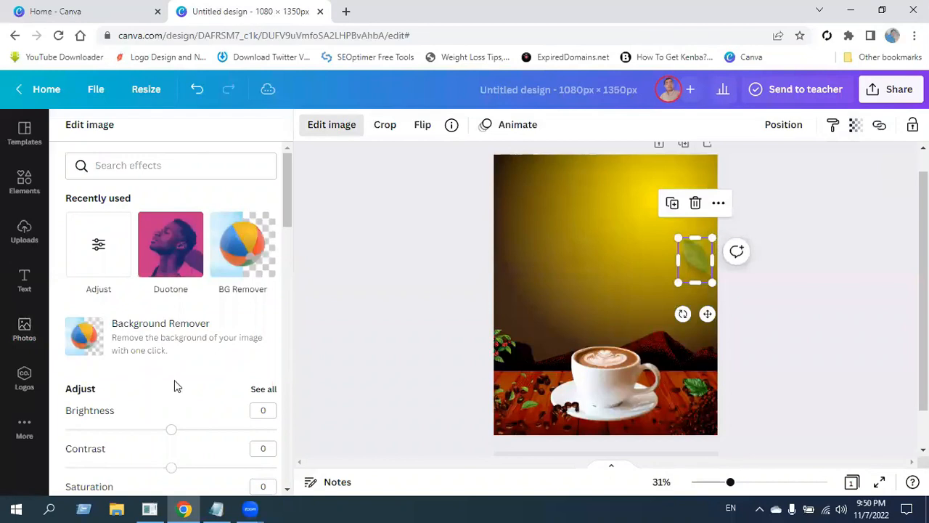
scroll(175, 386, "down", 5)
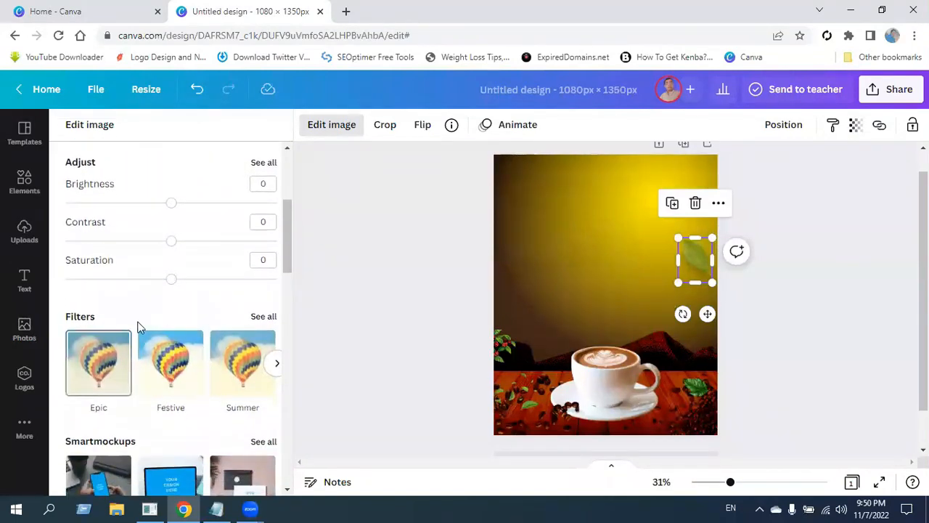
scroll(140, 327, "up", 1)
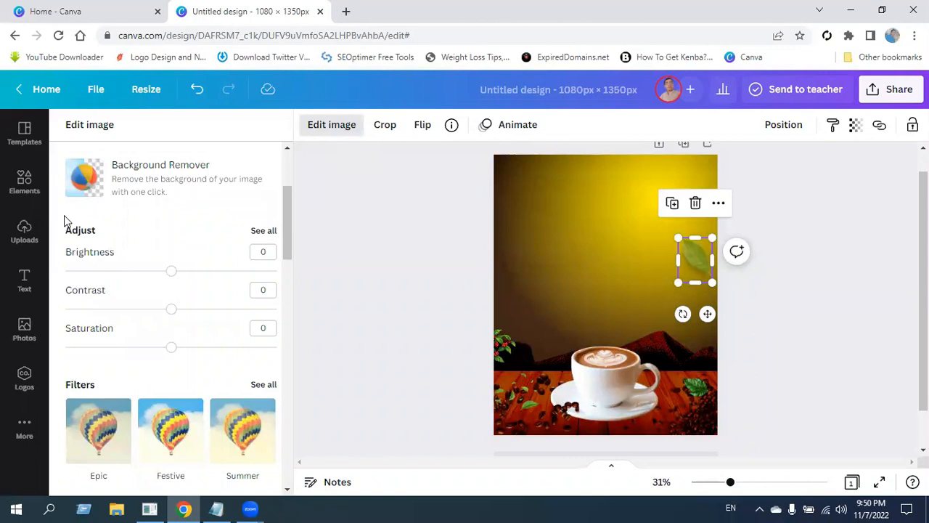
left_click(273, 231)
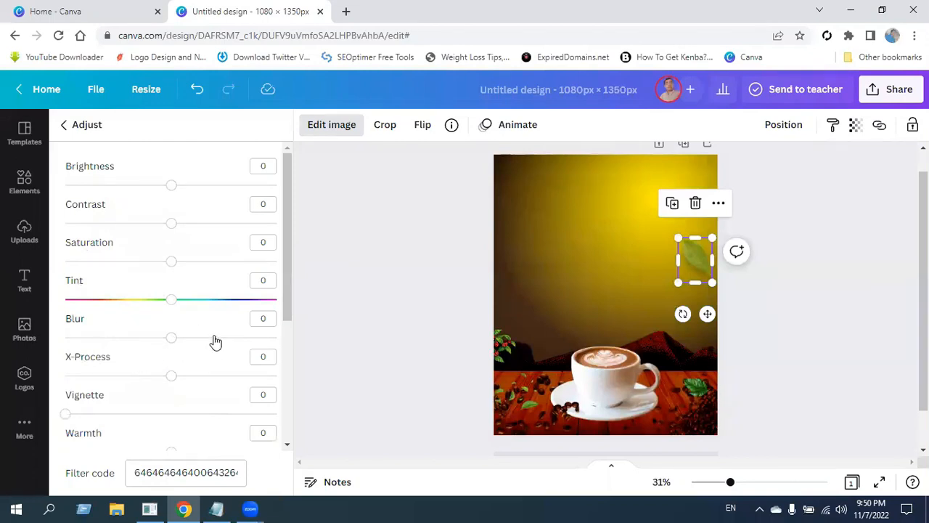
left_click_drag(171, 342, 61, 361)
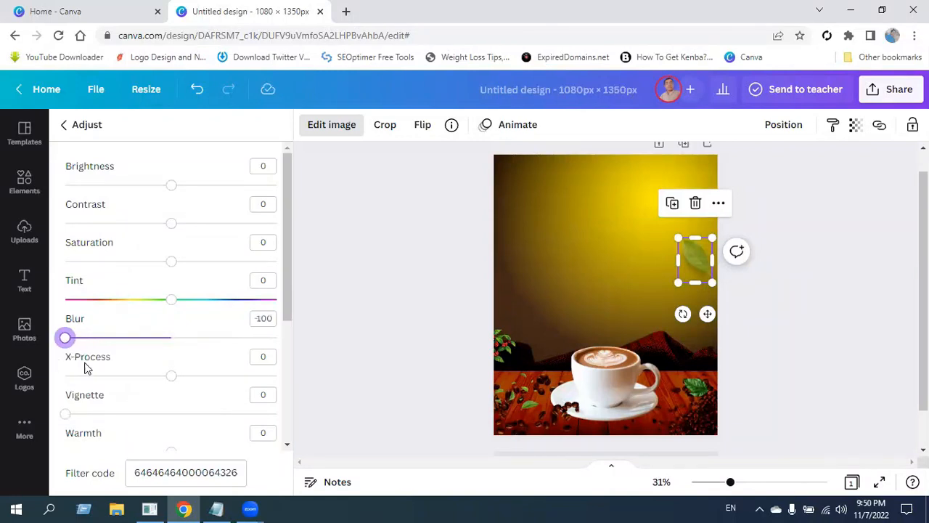
left_click(366, 292)
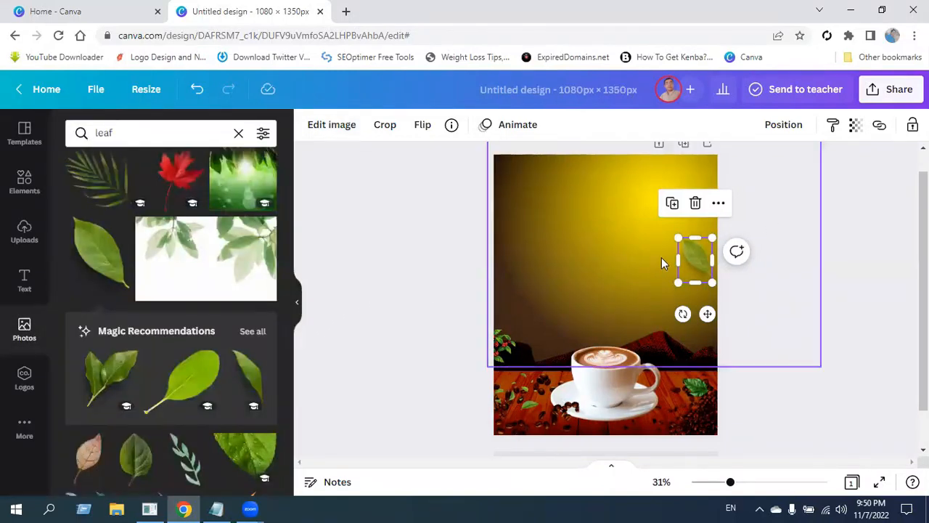
Step: Shrink the blurred leaf to about 138 × 181 px and duplicate it
left_click_drag(682, 243, 684, 246)
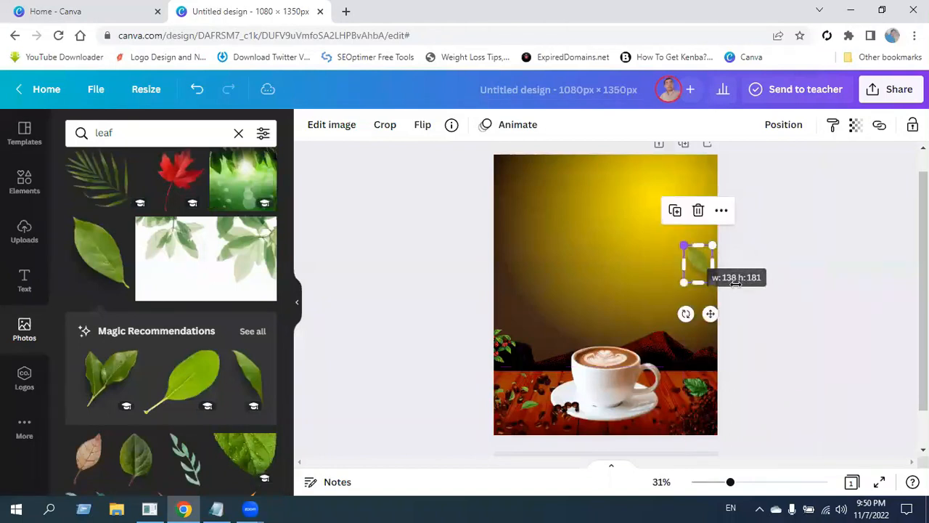
left_click(676, 212)
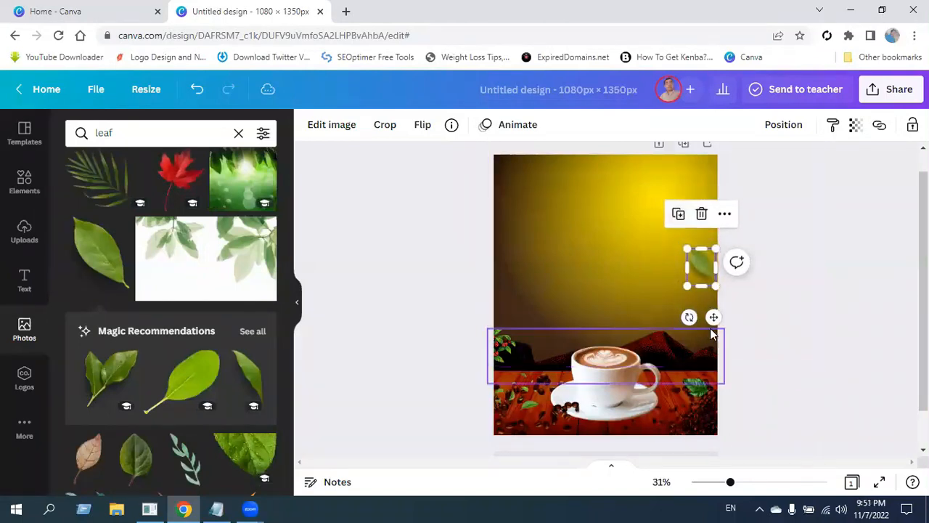
Step: Place leaf copies above the coffee cup and at the background's left edge, and rotate the left one nearly upright
left_click_drag(712, 317, 738, 245)
left_click_drag(677, 227, 528, 269)
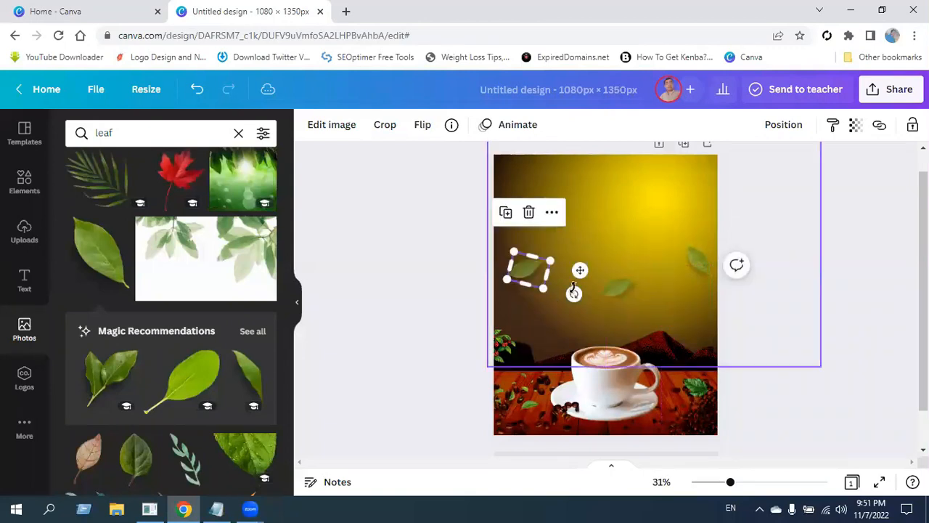
left_click_drag(572, 295, 447, 329)
left_click_drag(519, 261, 508, 258)
Step: Make the leaf at the background's left edge more see-through by lowering its Transparency value
left_click(856, 127)
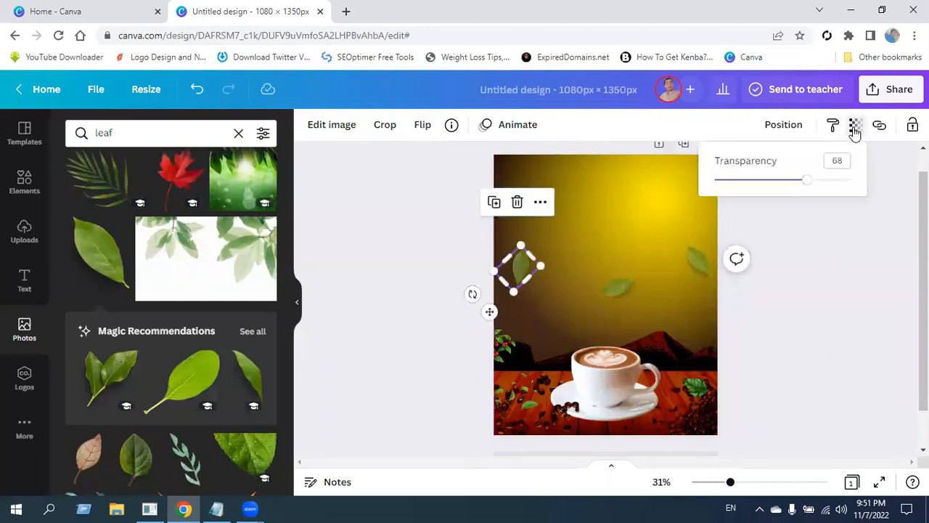
left_click_drag(810, 188, 786, 196)
left_click(864, 334)
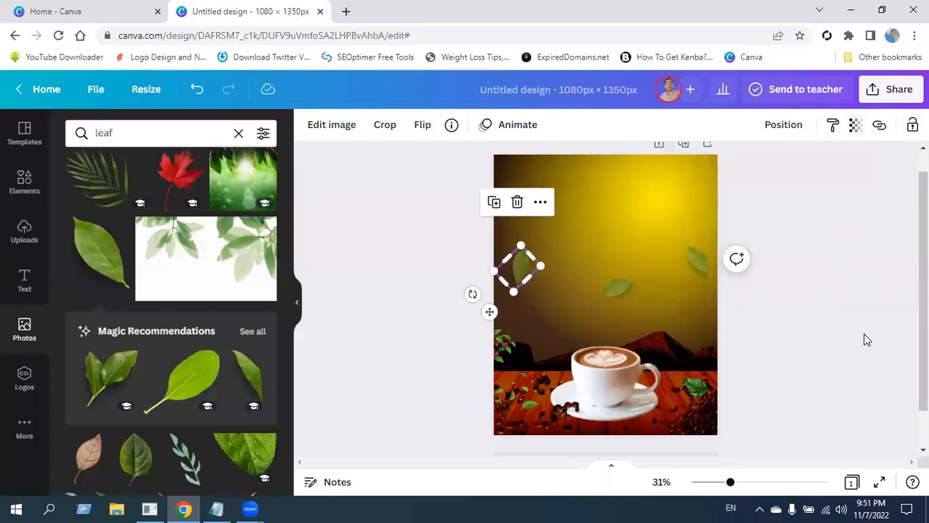
Step: Duplicate the faded left-edge leaf, move the copy to the background's top-left corner and tilt it
left_click(494, 202)
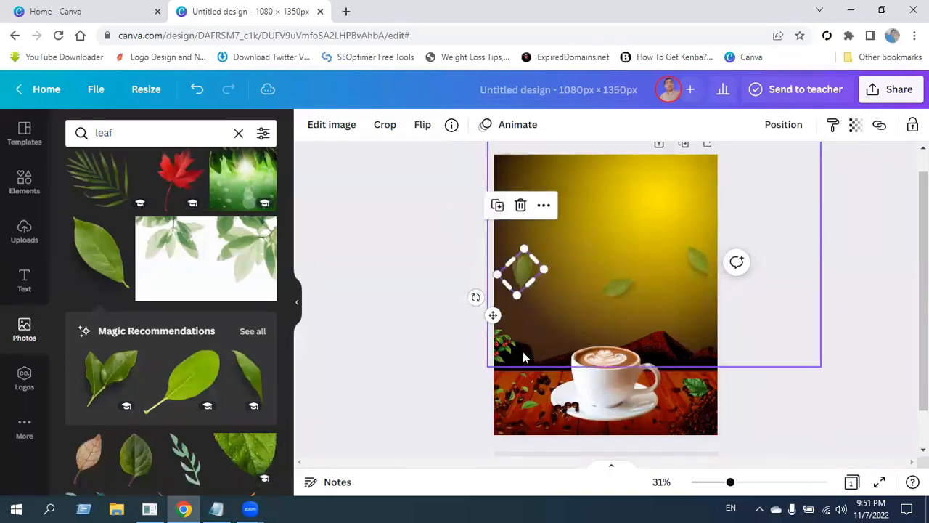
left_click_drag(492, 314, 479, 215)
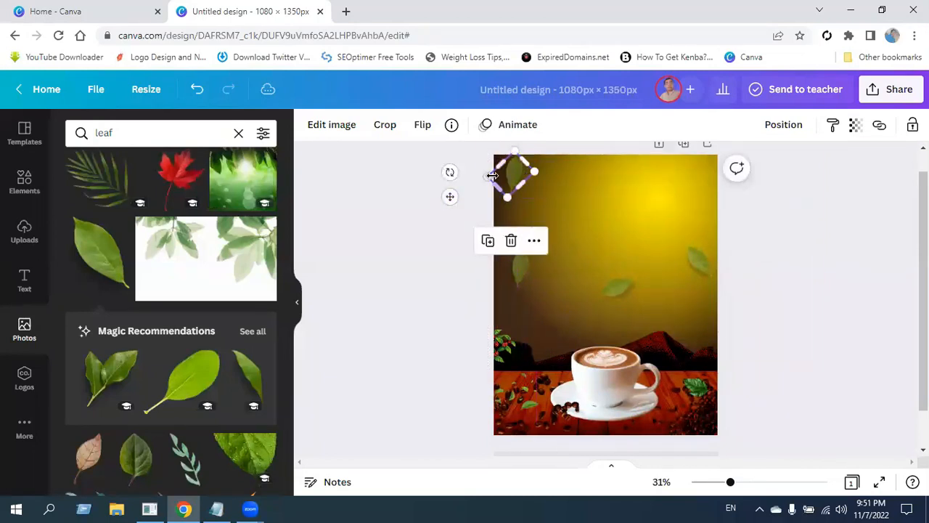
left_click_drag(450, 172, 513, 183)
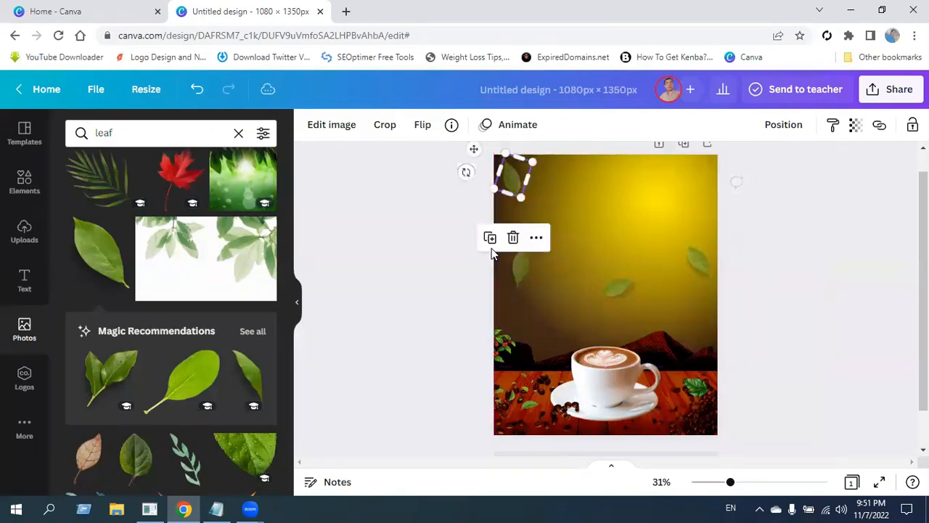
Step: Duplicate the tilted corner leaf and spread three copies along the design's upper edge to the top-right corner
left_click(493, 240)
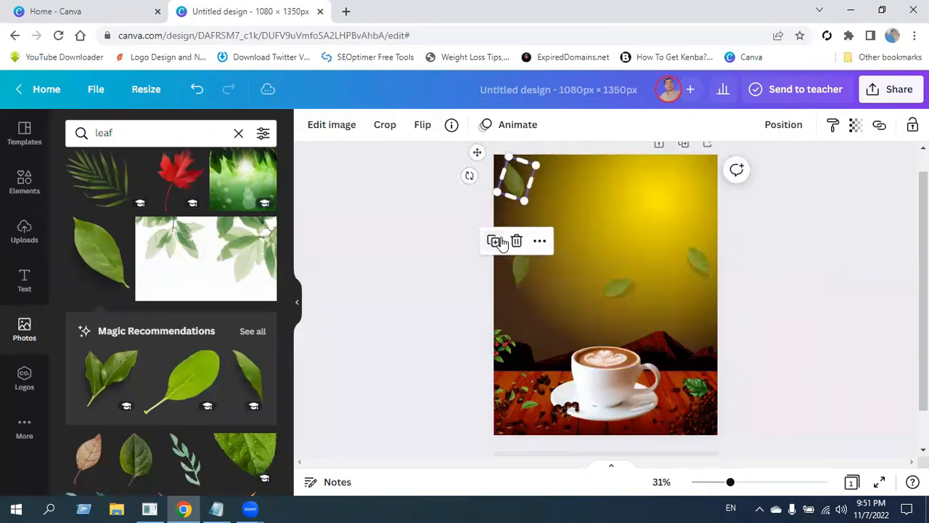
left_click_drag(513, 184, 701, 181)
left_click(537, 238)
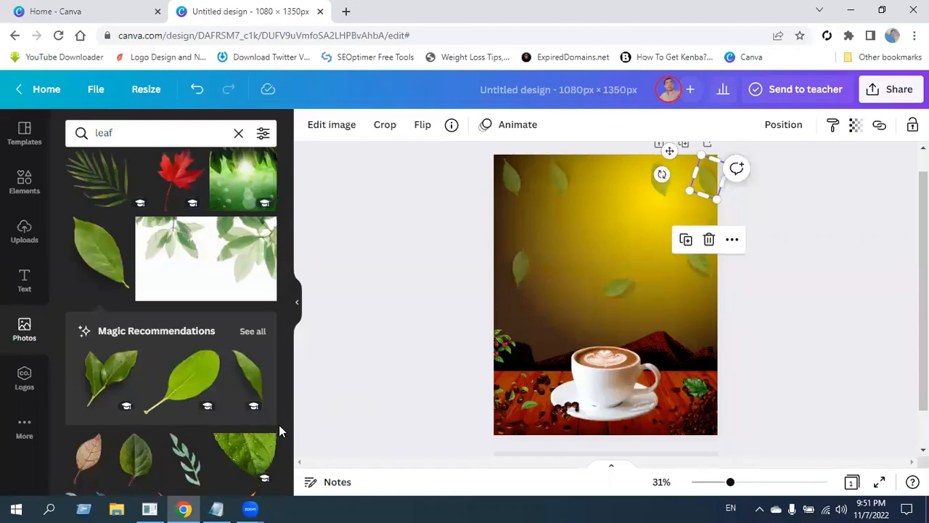
Step: Add the scattered green leaves photo from the leaf results, resize it and place it just above the coffee cup
scroll(247, 435, "down", 3)
scroll(246, 443, "down", 3)
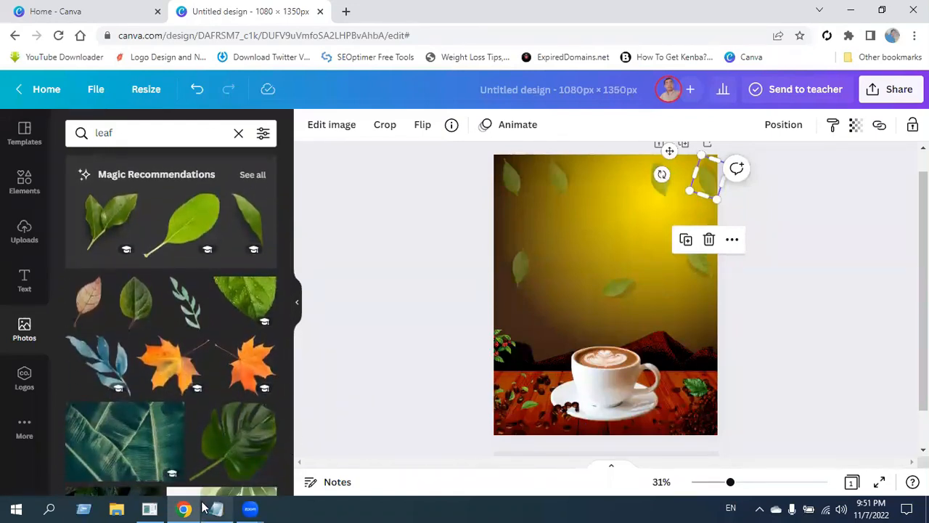
scroll(228, 467, "up", 5)
scroll(195, 449, "up", 5)
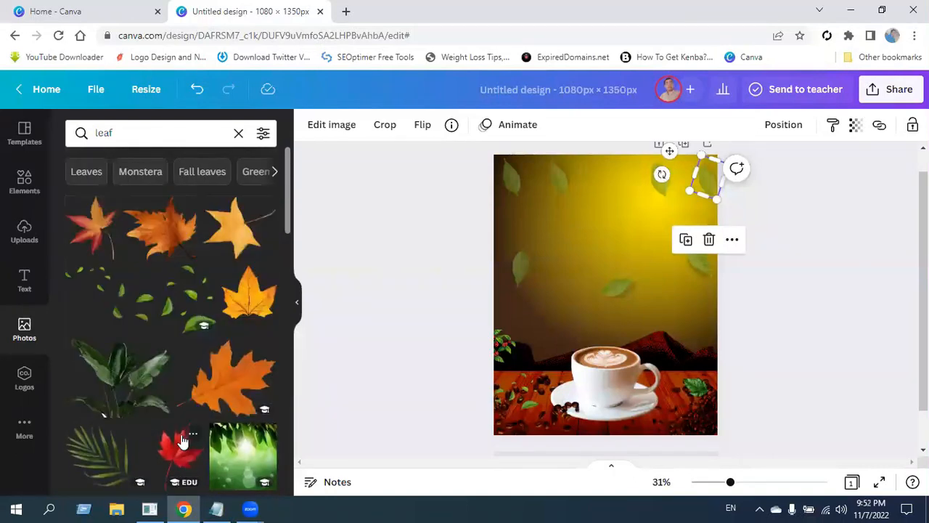
left_click(185, 310)
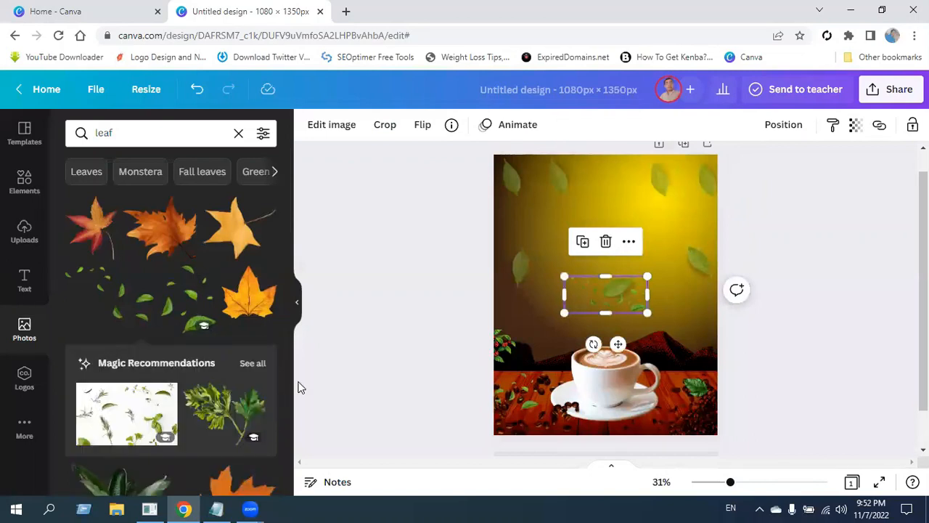
left_click(296, 303)
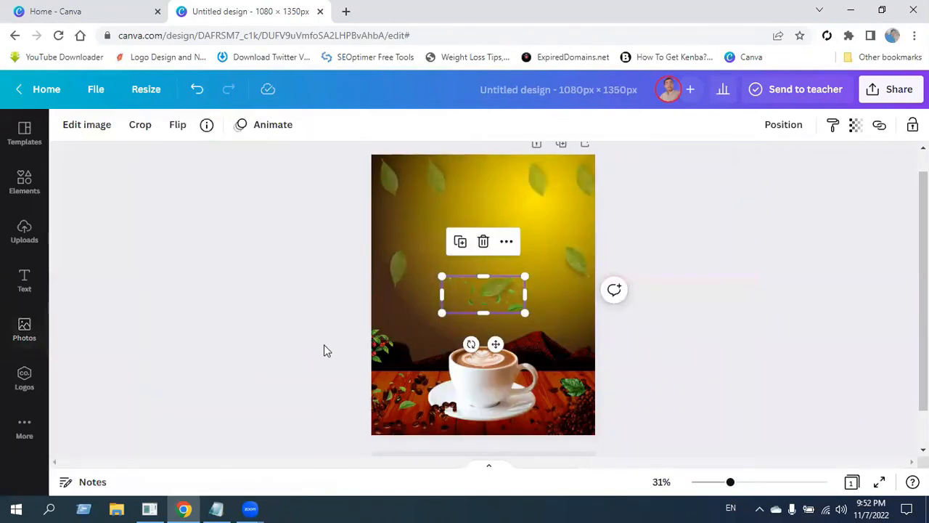
left_click_drag(447, 279, 446, 278)
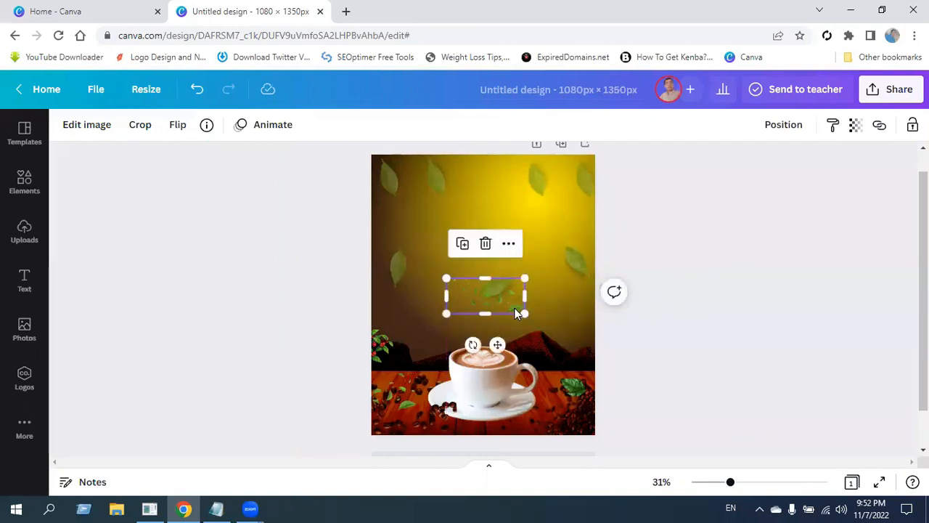
left_click_drag(513, 310, 498, 337)
left_click_drag(428, 305, 418, 297)
Step: Make the scattered leaves above the cup partly transparent and set their blur to -70, contrast to 49 and saturation to 61
left_click(855, 124)
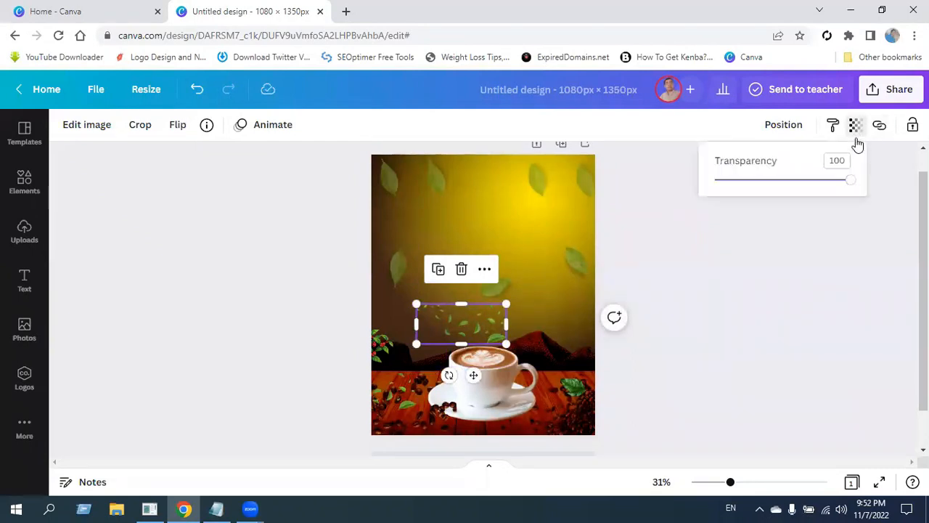
left_click_drag(850, 183, 812, 190)
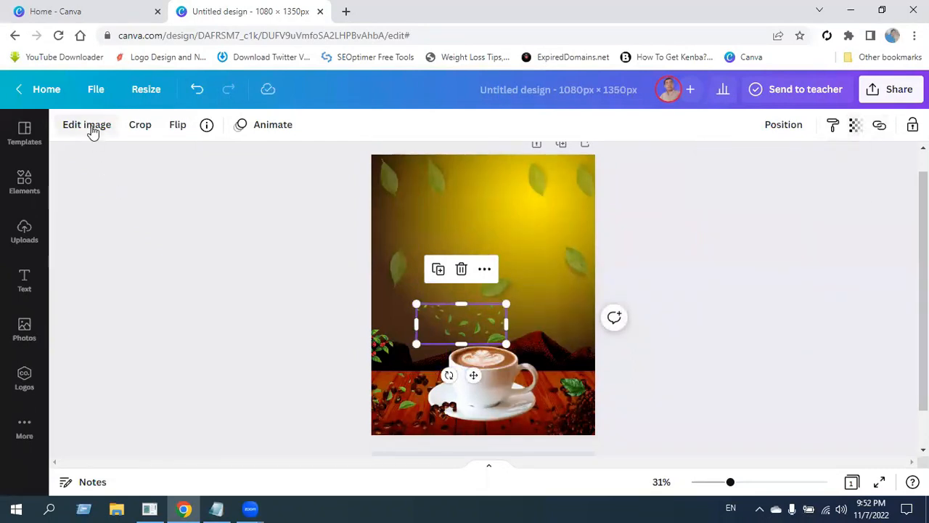
left_click(89, 126)
scroll(227, 327, "down", 2)
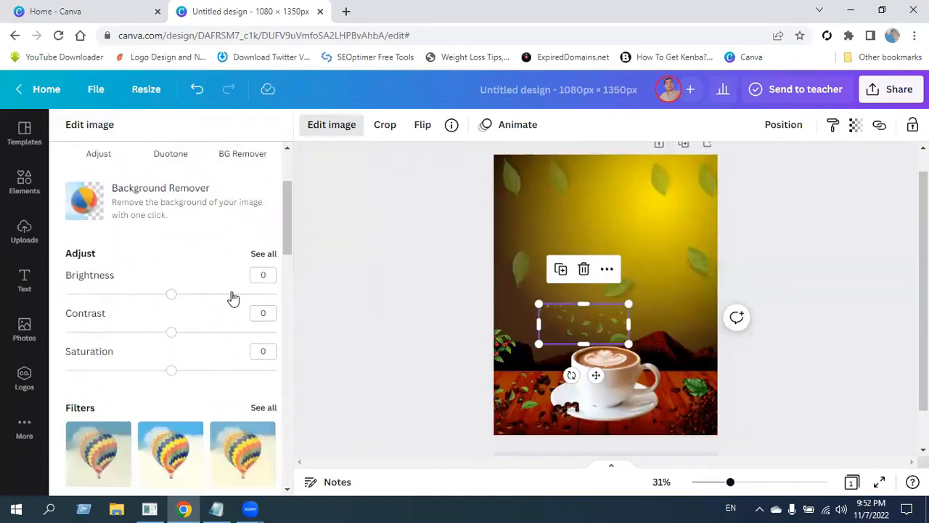
left_click(263, 254)
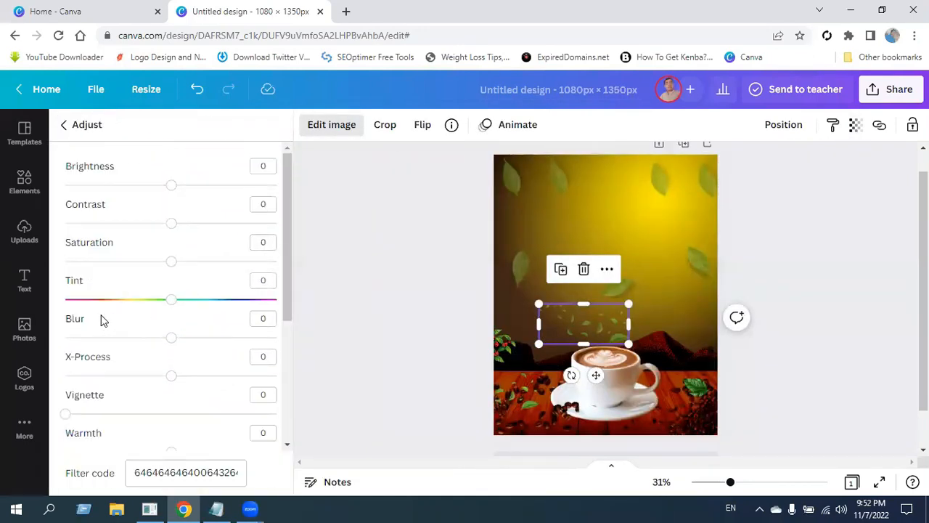
left_click_drag(141, 339, 98, 338)
left_click_drag(173, 225, 222, 226)
left_click_drag(171, 263, 238, 275)
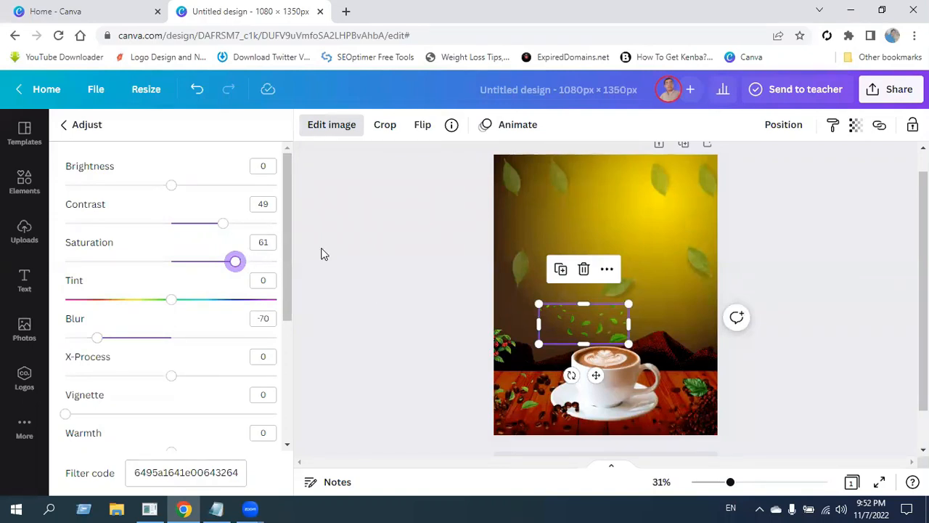
left_click(361, 274)
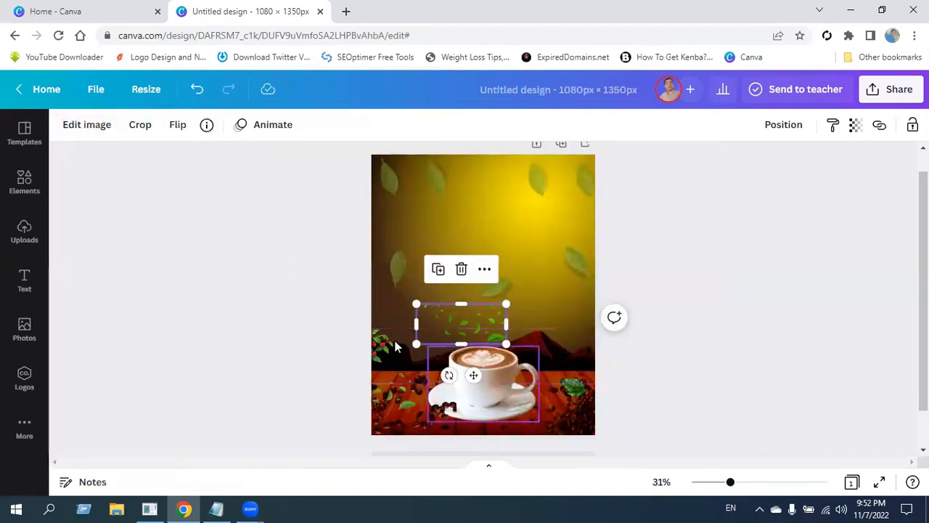
left_click(297, 305)
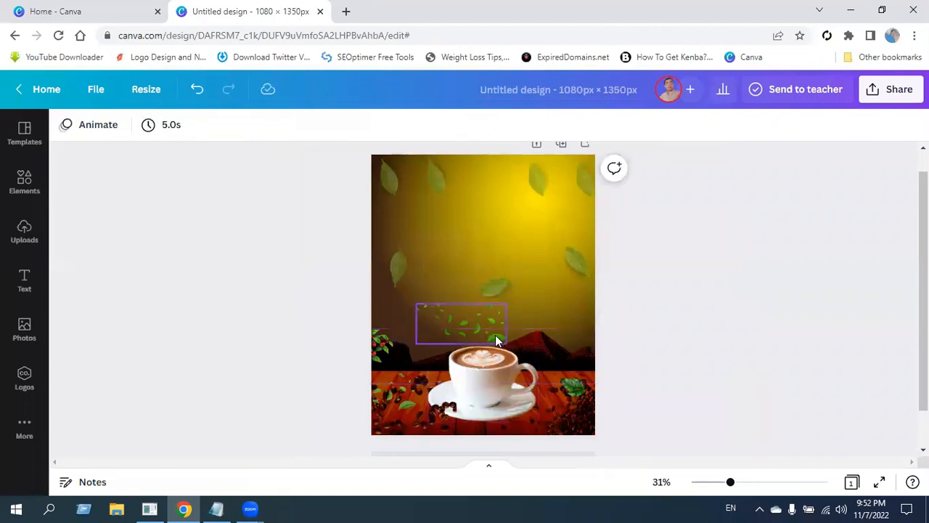
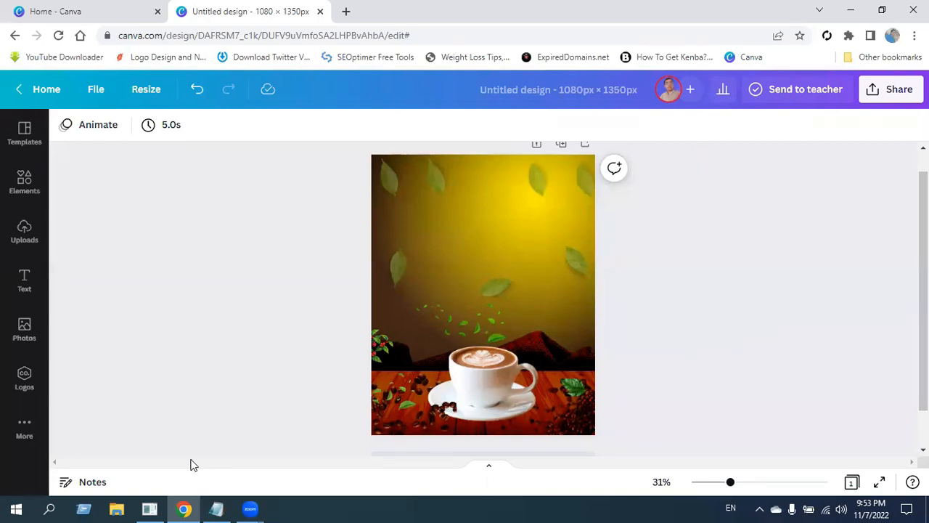
Step: Switch to Notepad, copy the two-line text "BEST COFFEE" and return to the Canva design
left_click(216, 508)
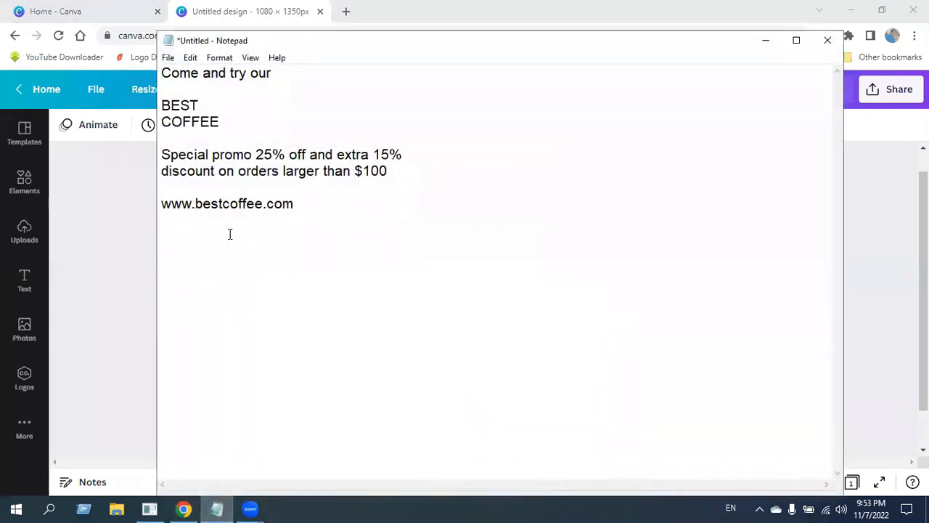
left_click_drag(161, 101, 232, 124)
key("ctrl+c")
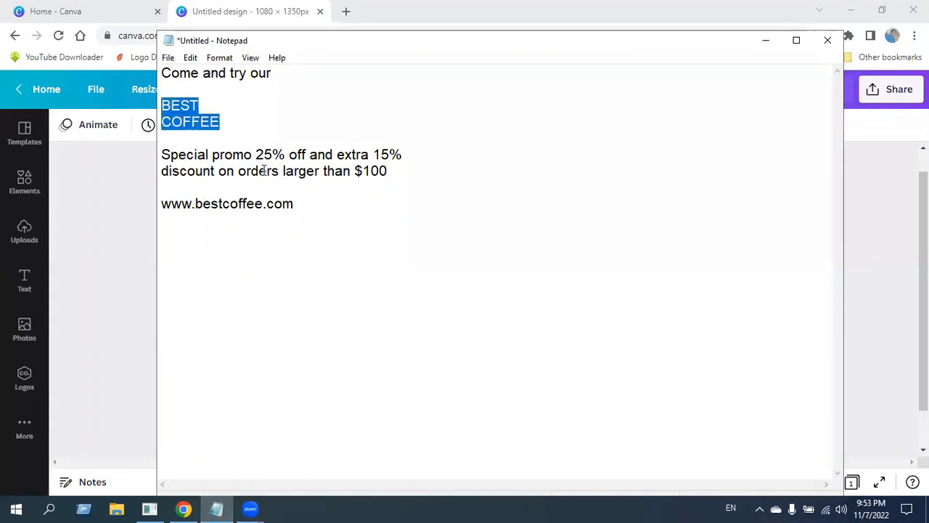
right_click(181, 129)
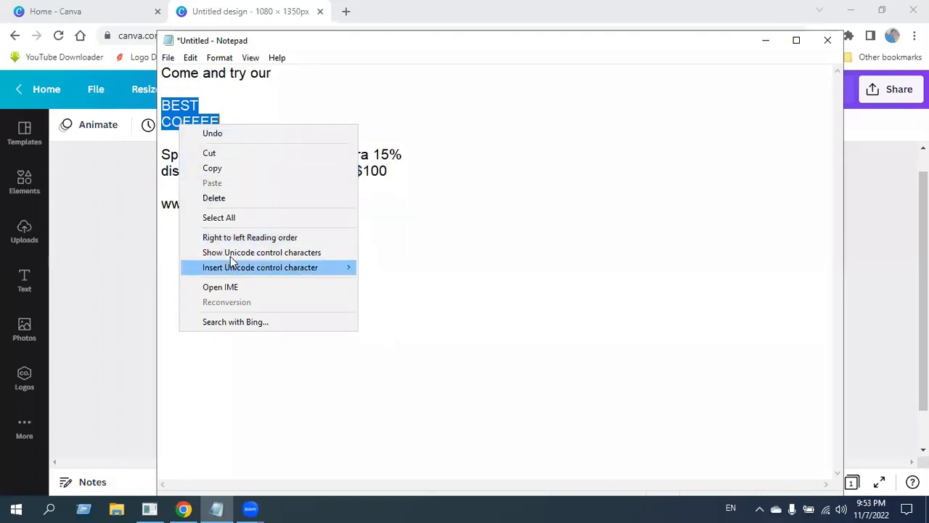
left_click(229, 167)
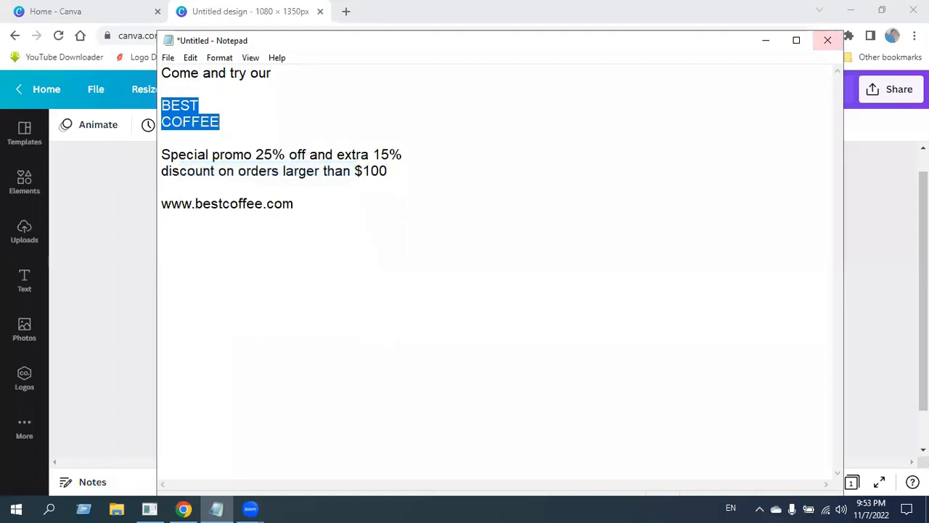
left_click(765, 40)
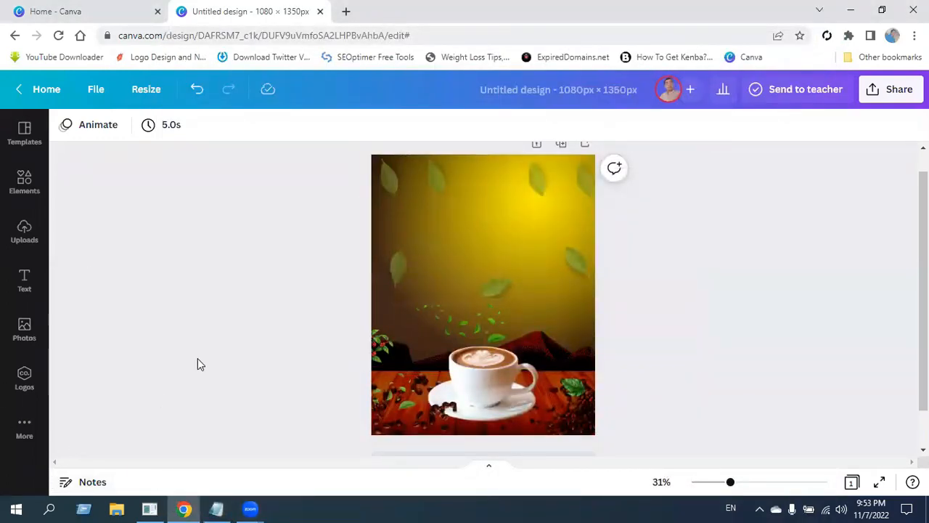
Step: Add a heading with the copied text "BEST COFFEE" and move it to the upper centre of the yellow background
left_click(24, 279)
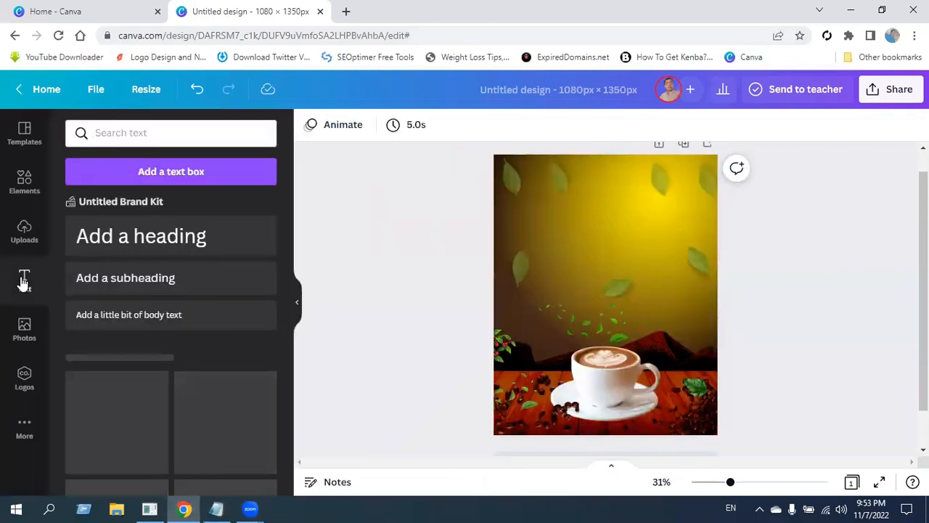
left_click(134, 231)
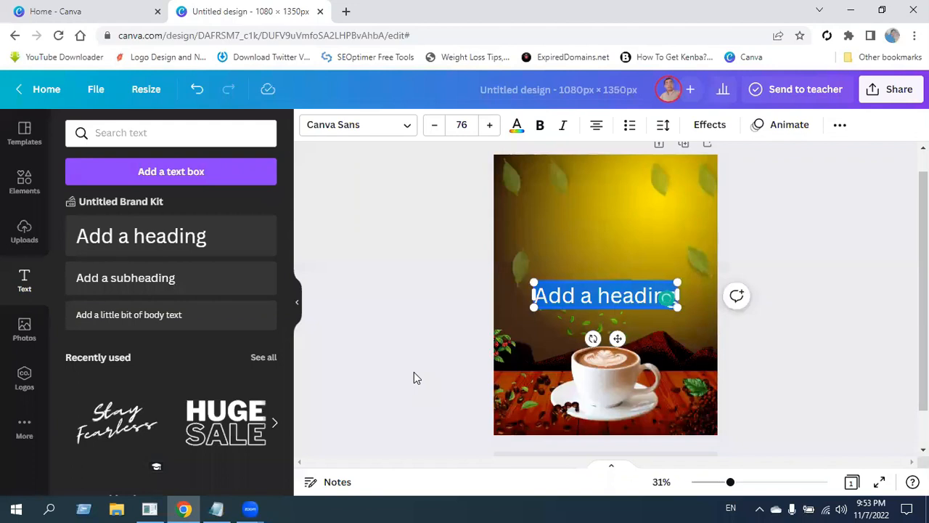
key("ctrl+v")
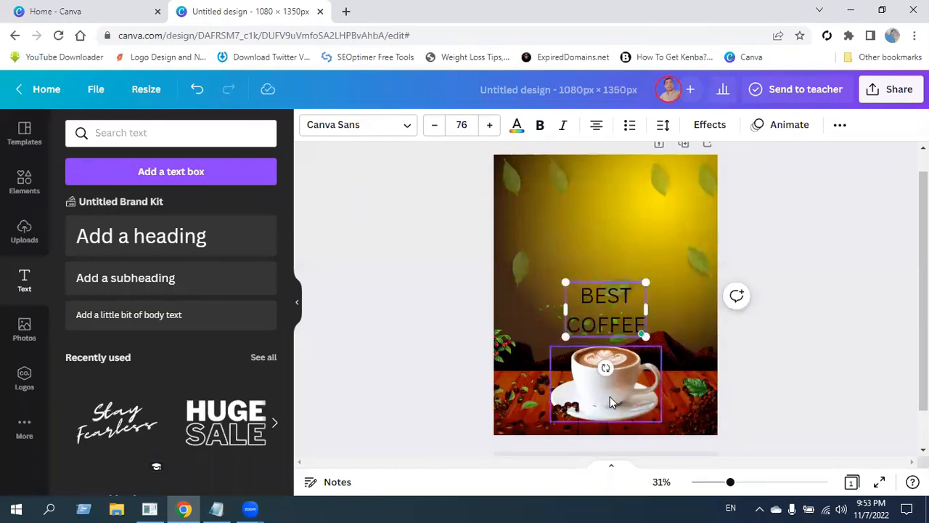
left_click(435, 262)
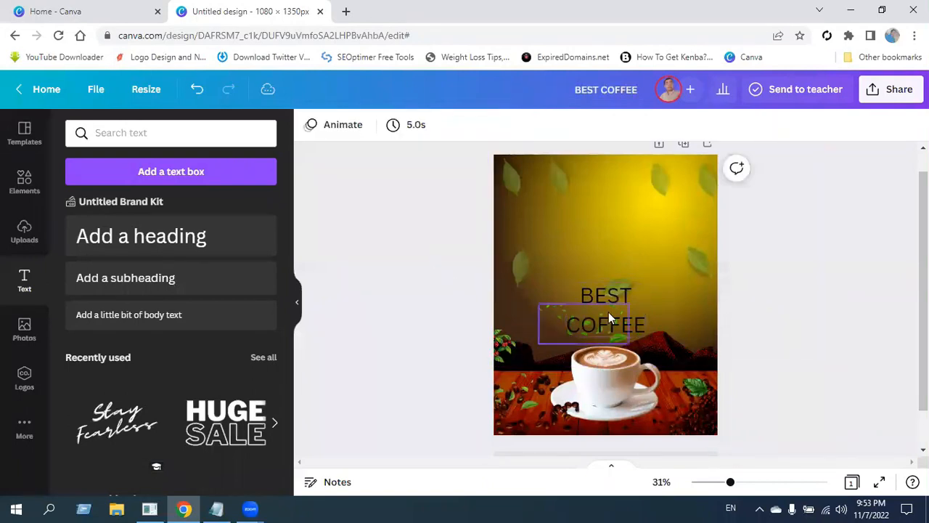
left_click(613, 296)
left_click_drag(613, 297, 613, 209)
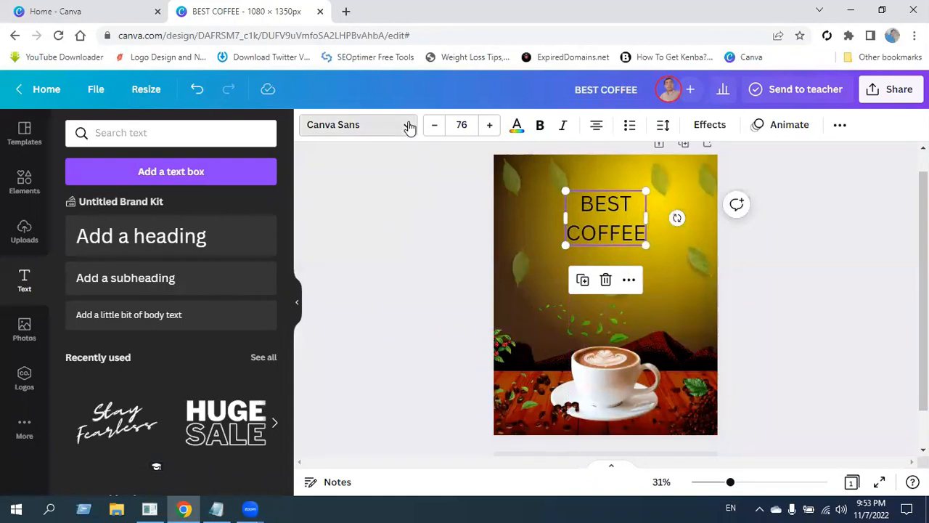
Step: Set the "BEST COFFEE" heading's font to Anton
left_click(408, 127)
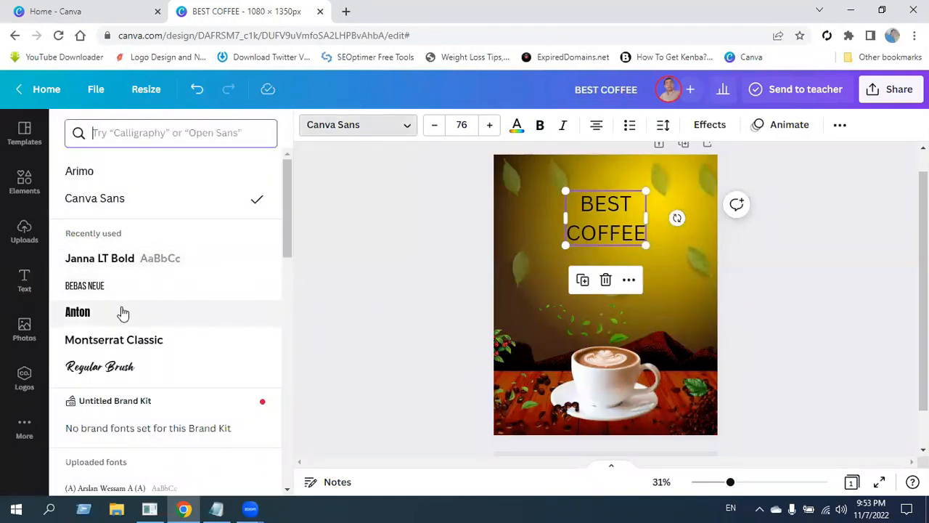
left_click(94, 313)
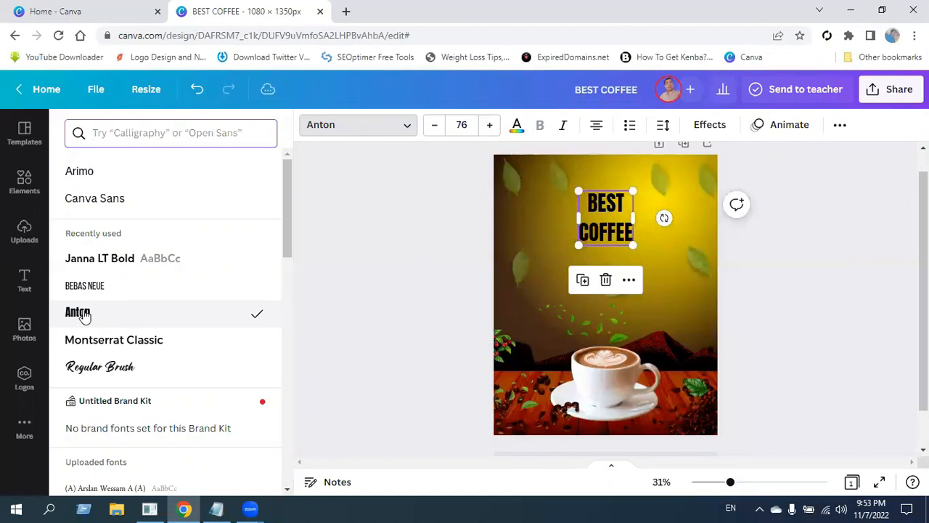
scroll(174, 369, "down", 2)
scroll(174, 369, "up", 2)
scroll(169, 363, "up", 1)
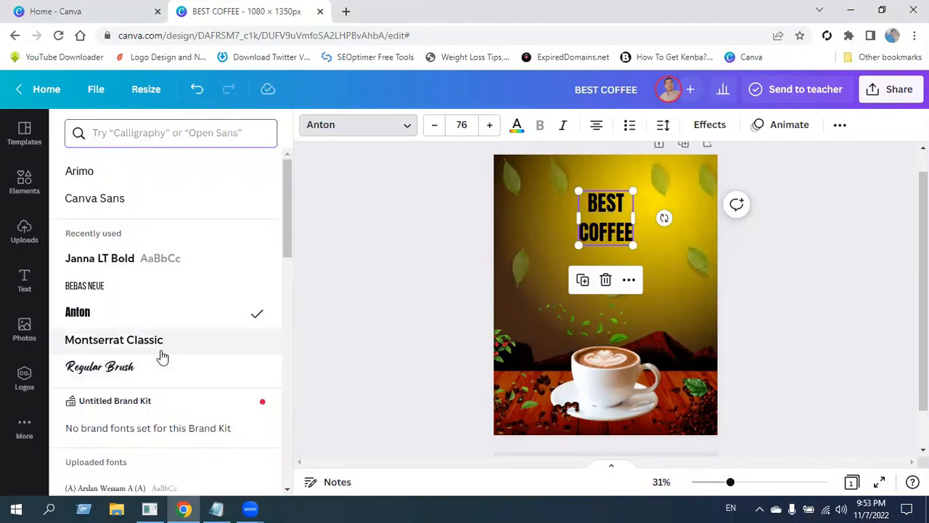
Step: Look through the uploaded and popular fonts in the font list for alternatives for the heading
scroll(163, 355, "down", 4)
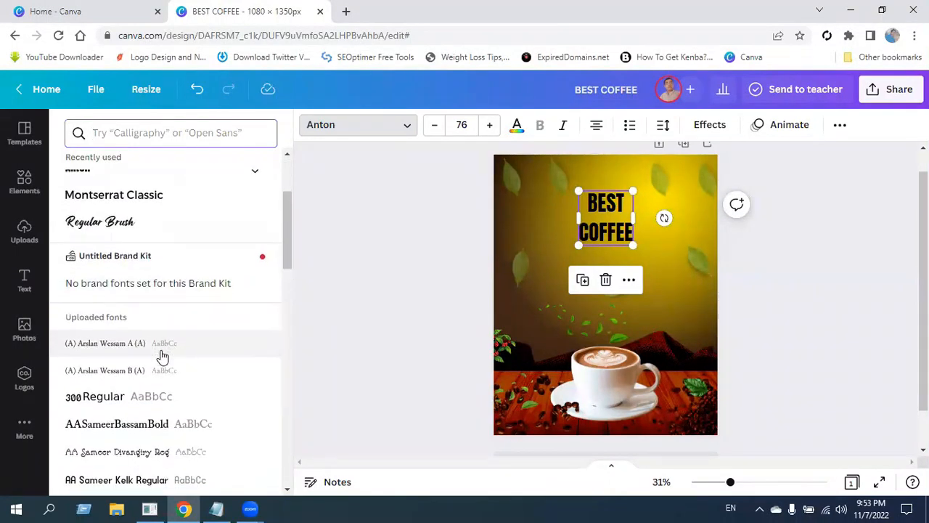
scroll(161, 356, "down", 10)
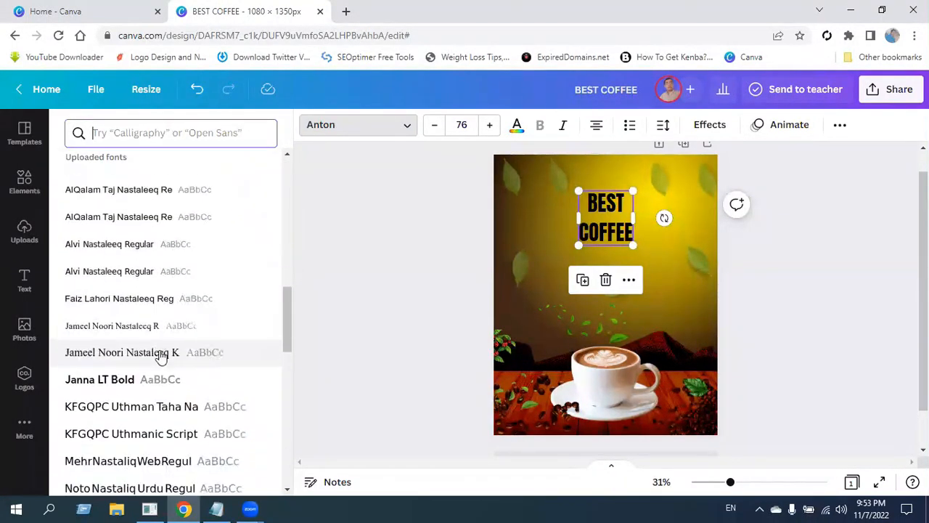
scroll(211, 363, "down", 6)
scroll(209, 361, "up", 3)
scroll(210, 361, "down", 1)
scroll(208, 359, "down", 4)
scroll(205, 358, "up", 2)
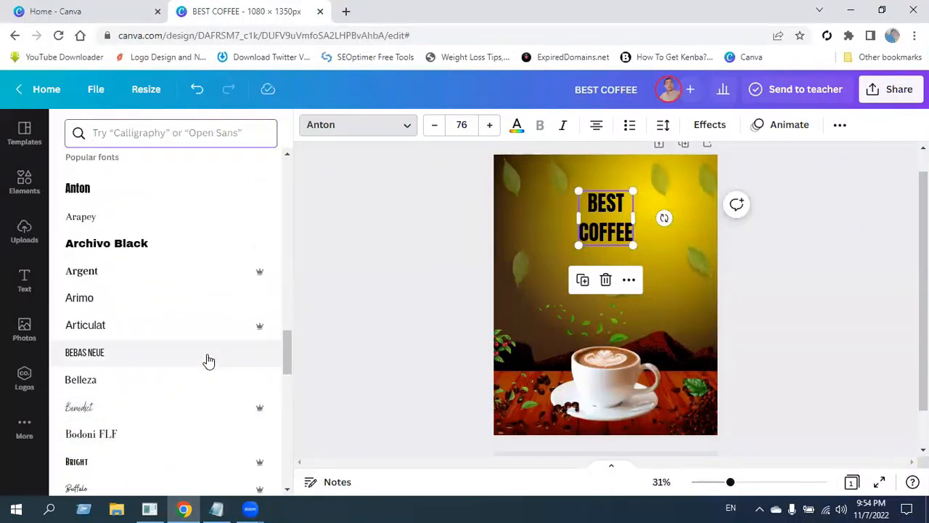
scroll(205, 362, "down", 2)
left_click_drag(289, 356, 288, 162)
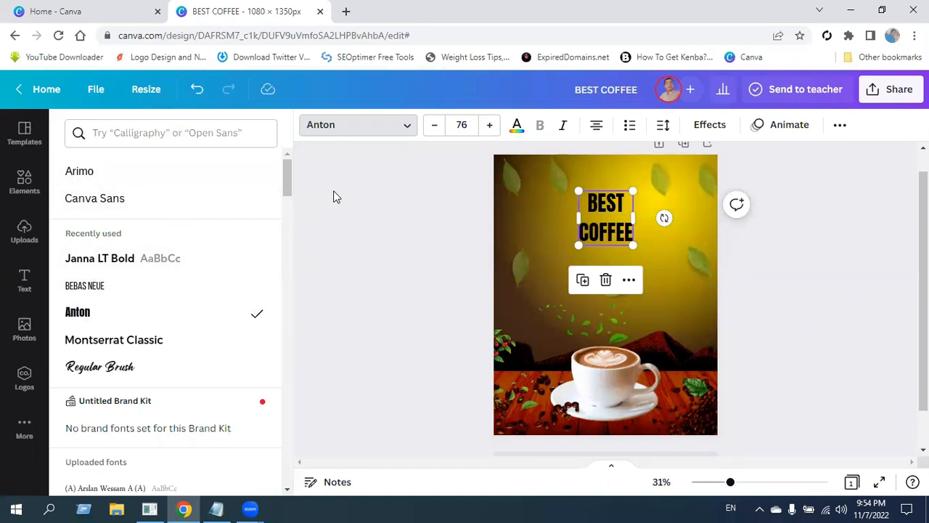
left_click(381, 239)
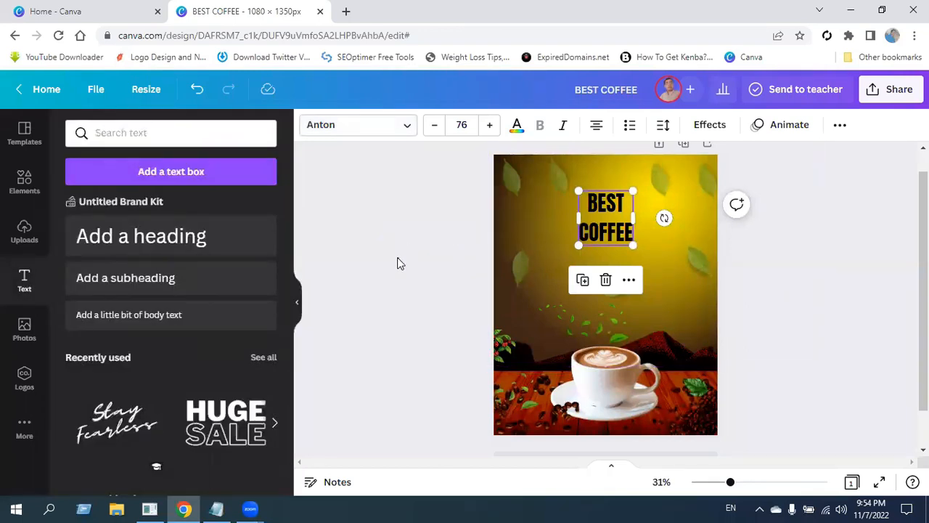
left_click(399, 262)
Step: Try bulleted-list formatting on the "BEST COFFEE" heading and undo it
left_click(610, 234)
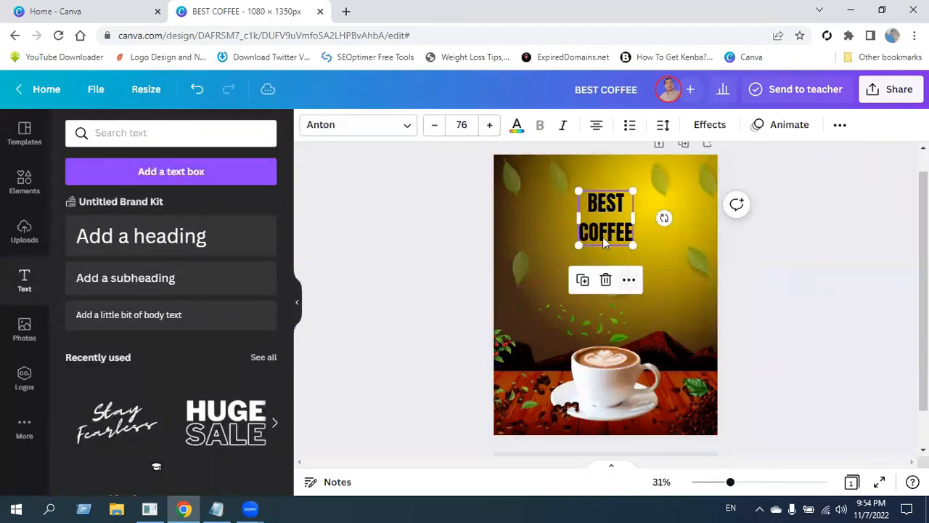
left_click(629, 125)
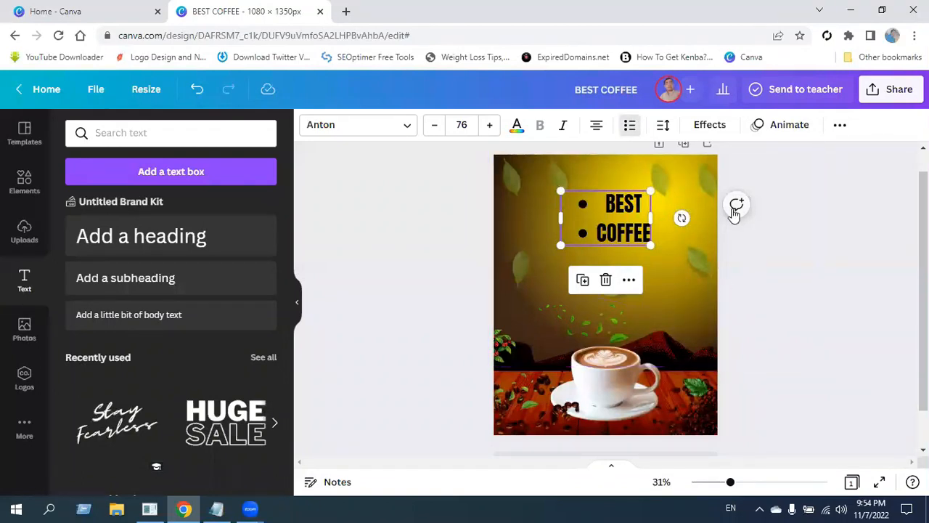
key("ctrl+z")
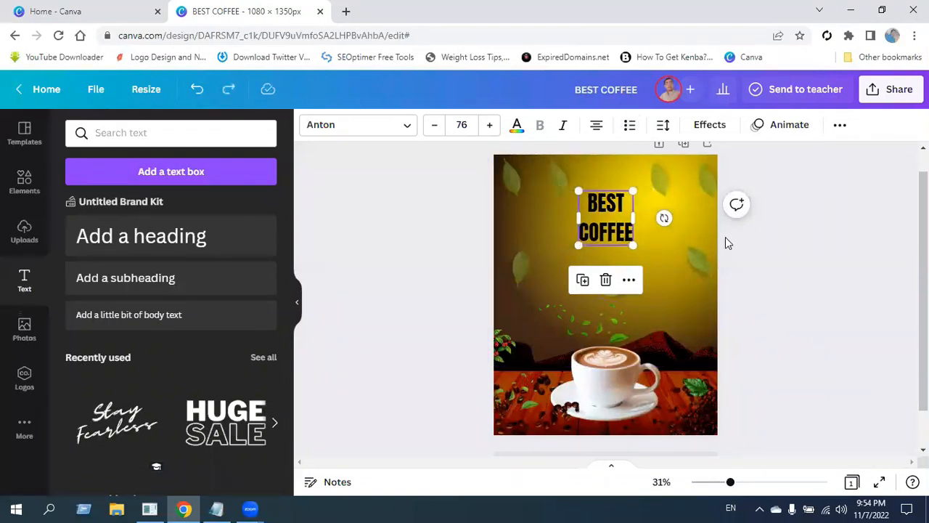
Step: Tighten the "BEST COFFEE" heading's line spacing to 1.08 and set its font size to 78
left_click(663, 125)
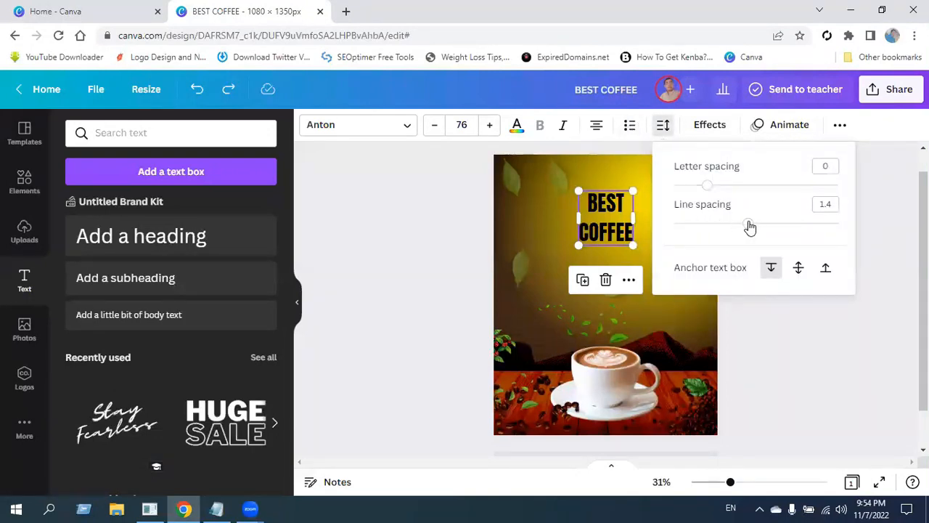
left_click_drag(747, 227, 723, 232)
left_click(767, 339)
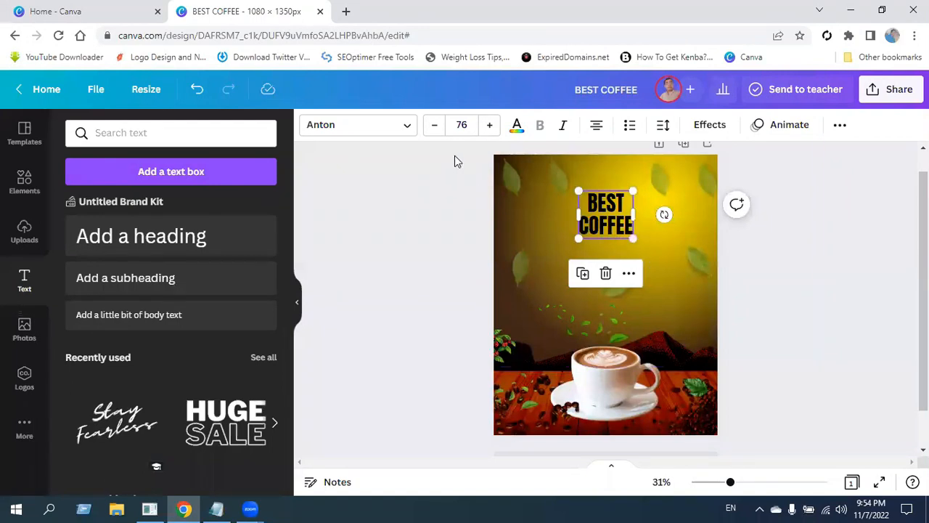
left_click(489, 125)
left_click(489, 125)
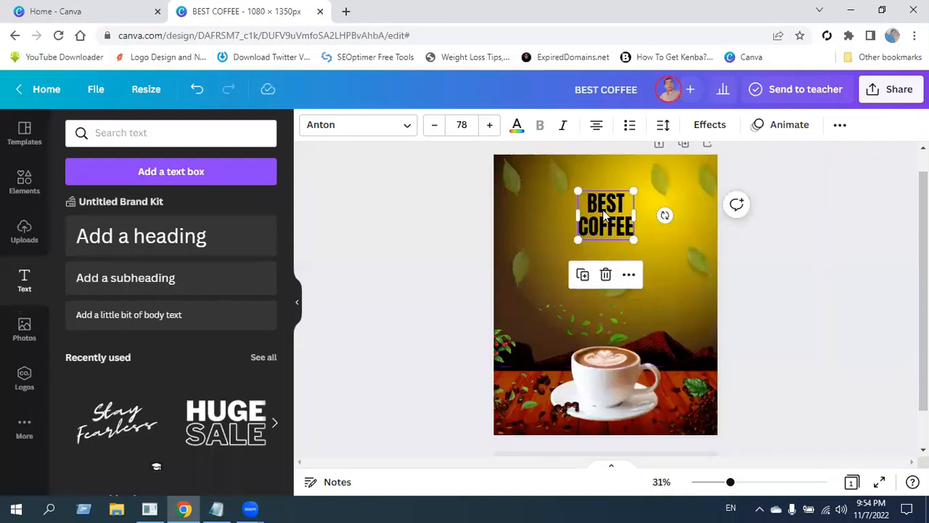
Step: Widen the letter spacing of the "BEST COFFEE" heading moderately and deselect it
left_click(665, 126)
left_click_drag(712, 187, 748, 208)
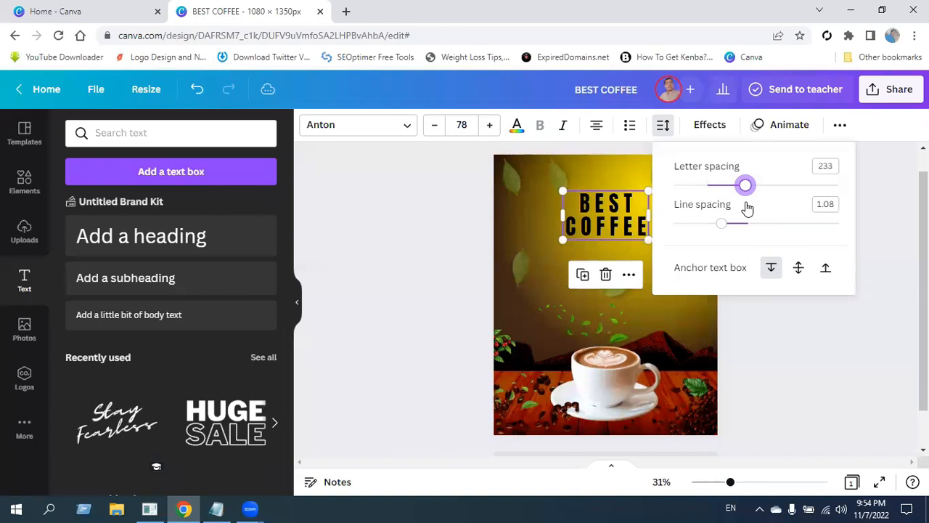
left_click_drag(748, 208, 730, 208)
left_click(801, 383)
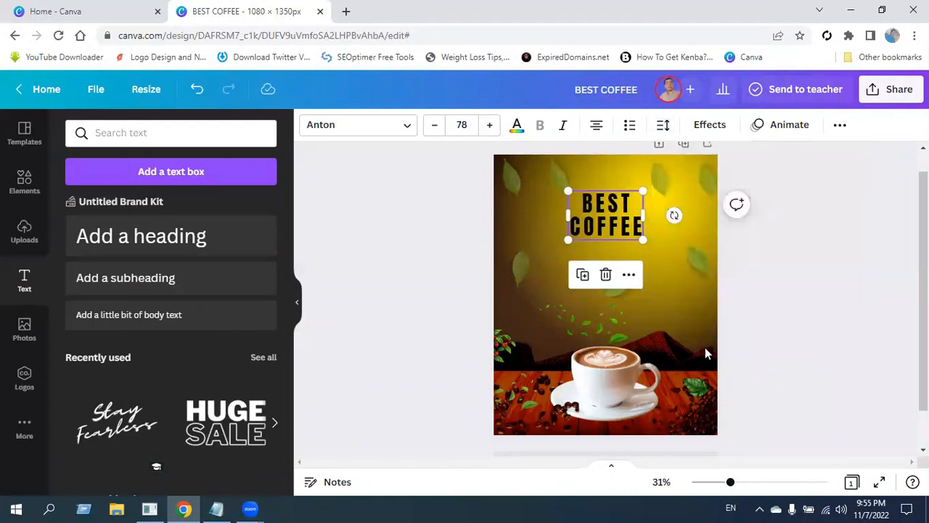
left_click(846, 289)
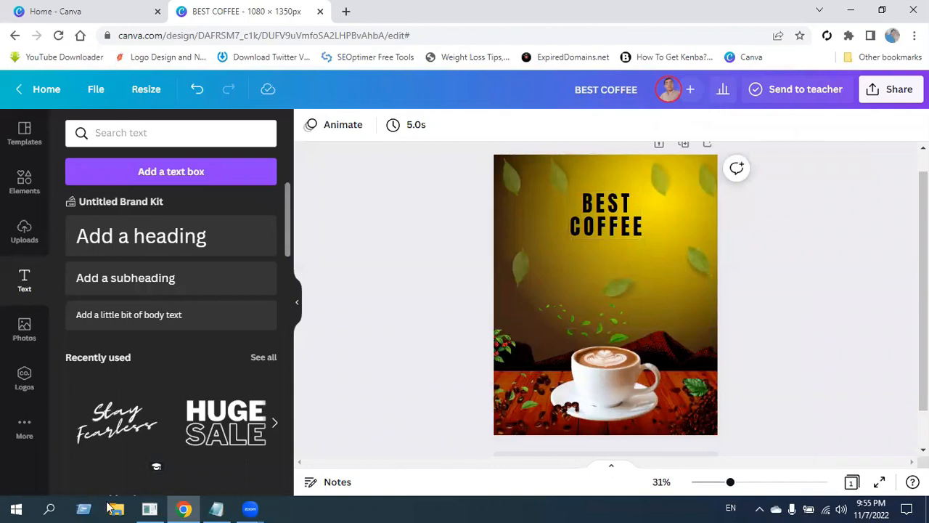
Step: Switch to Notepad, copy the line "Come and try our" and return to the Canva design
left_click(216, 508)
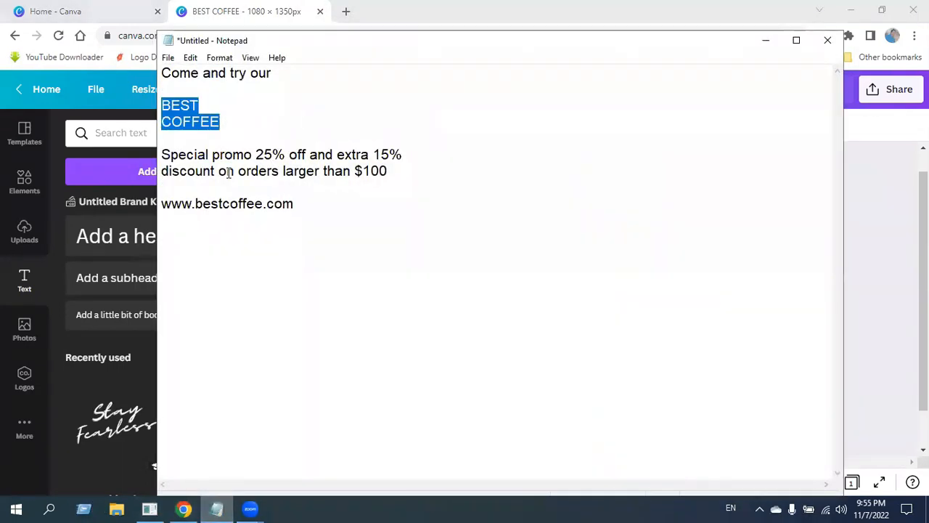
left_click_drag(162, 74, 305, 87)
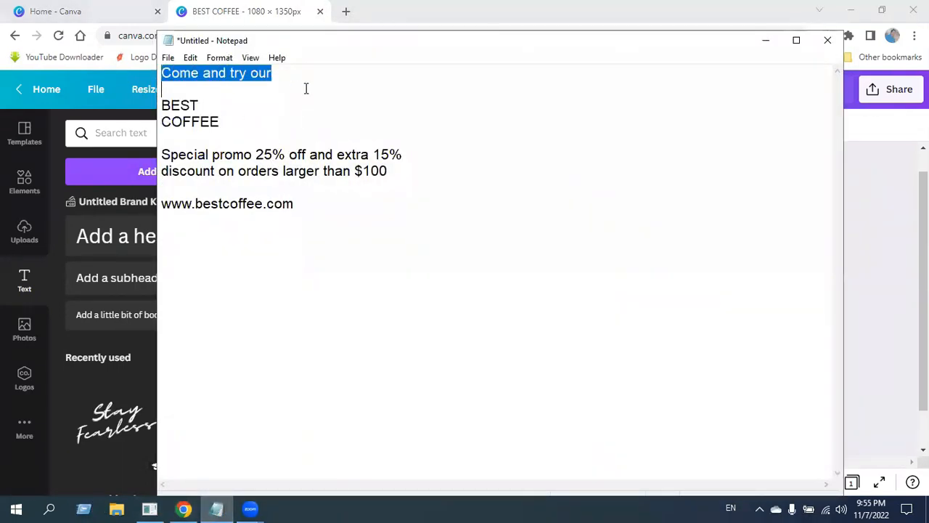
right_click(256, 75)
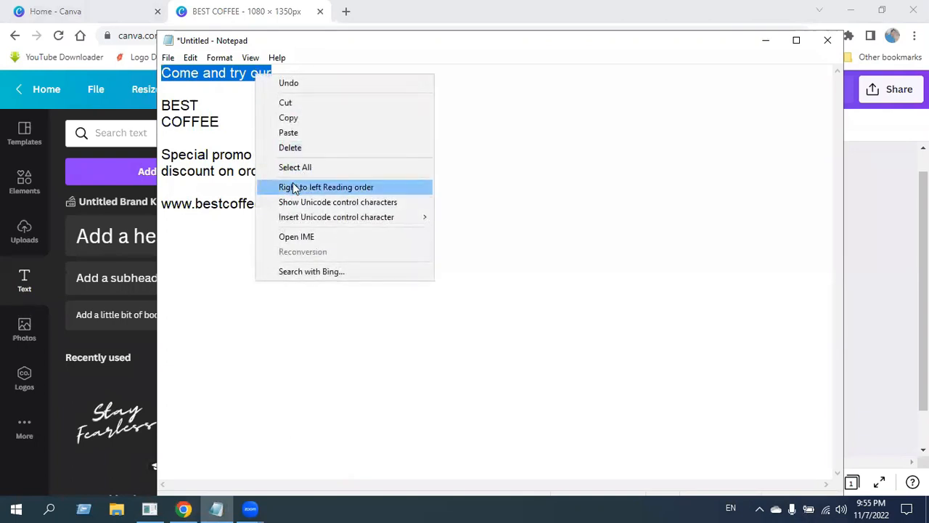
left_click(304, 124)
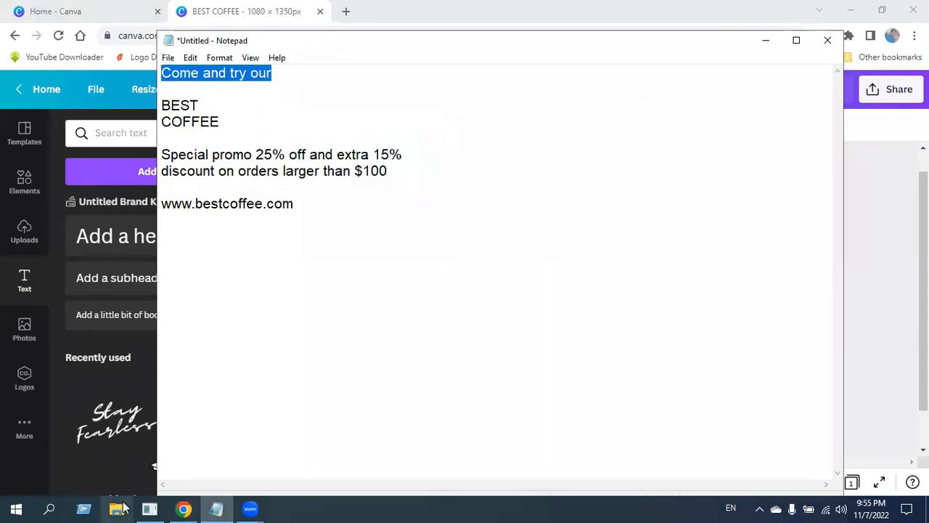
left_click(217, 509)
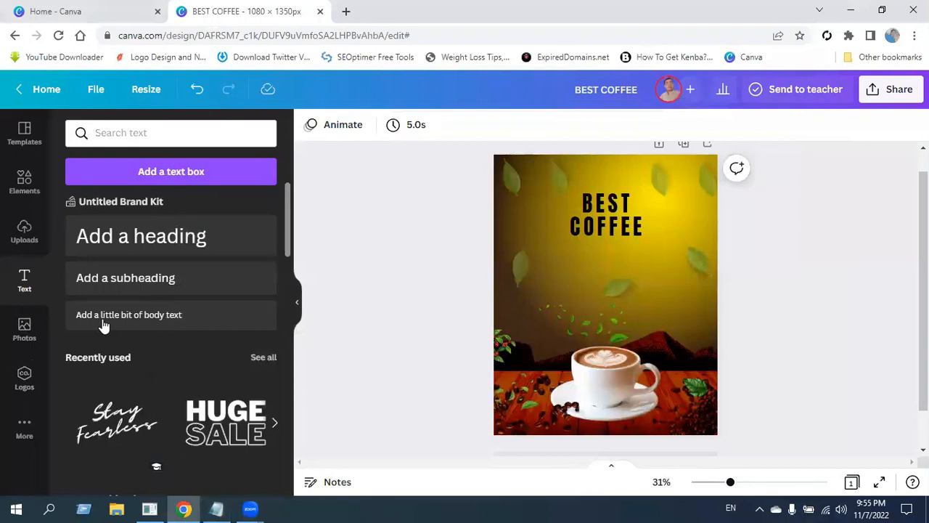
Step: Add a subheading with the copied text "Come and try our" and centre it directly above the "BEST COFFEE" heading
left_click(176, 285)
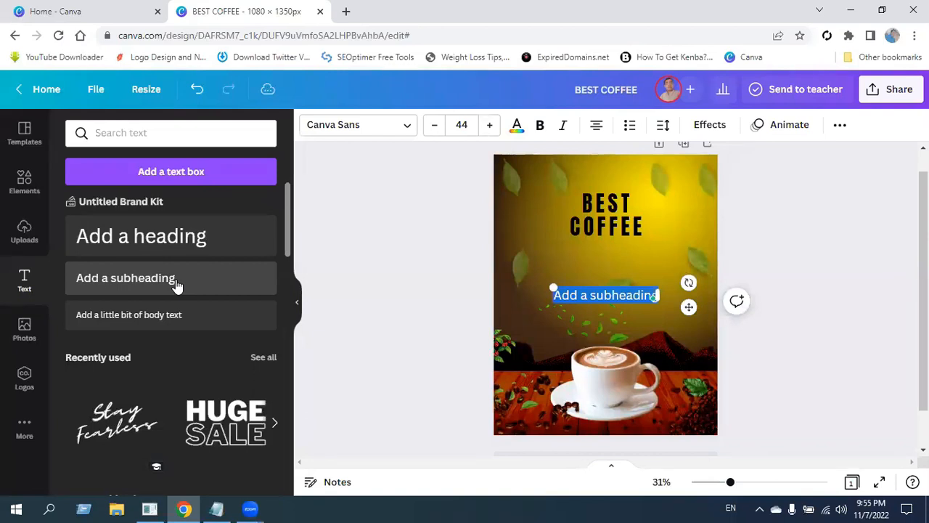
key("ctrl+v")
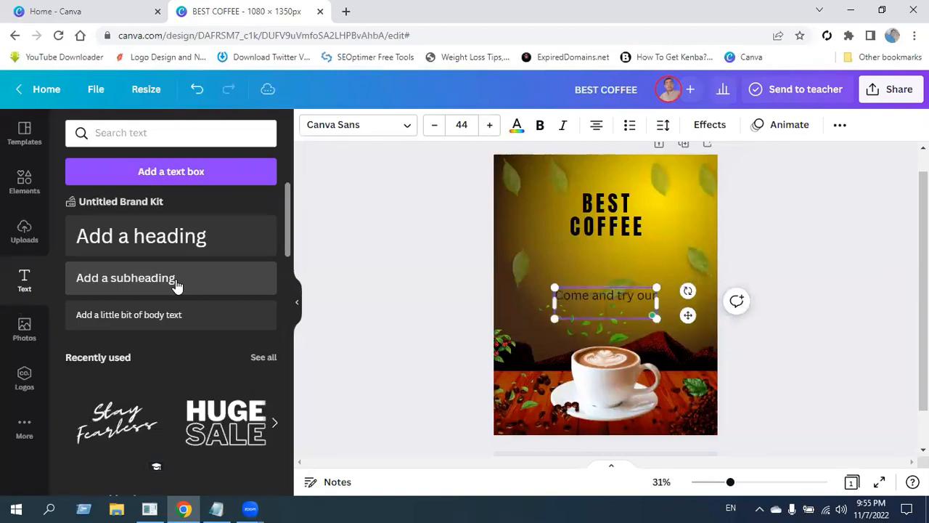
left_click_drag(457, 410, 499, 395)
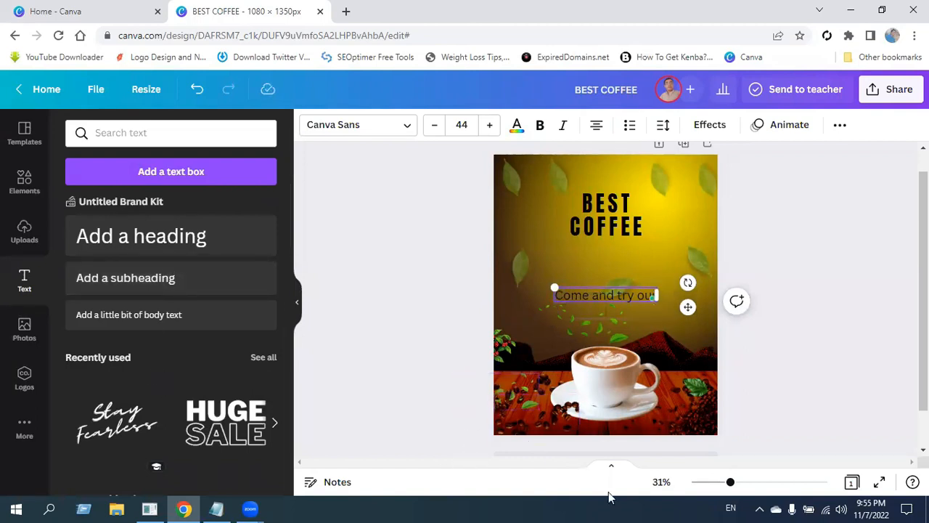
left_click_drag(687, 305, 689, 196)
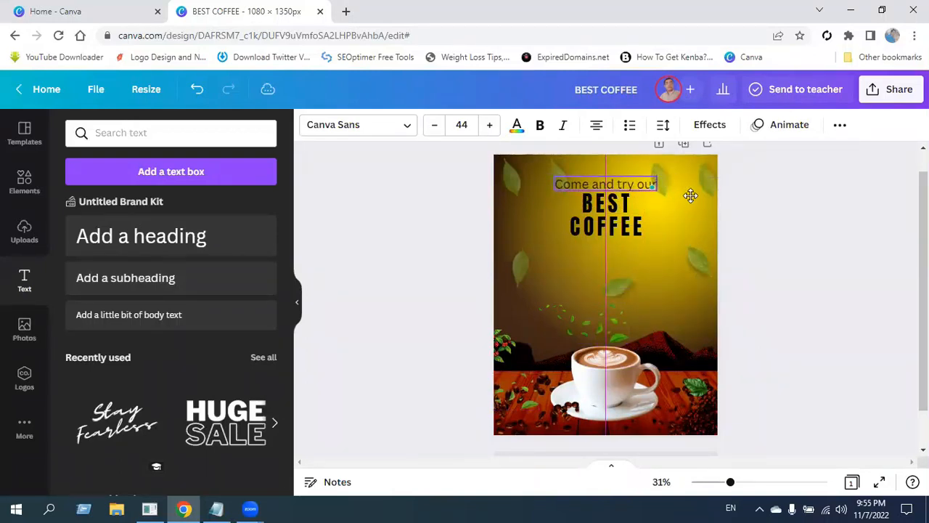
left_click_drag(690, 195, 690, 196)
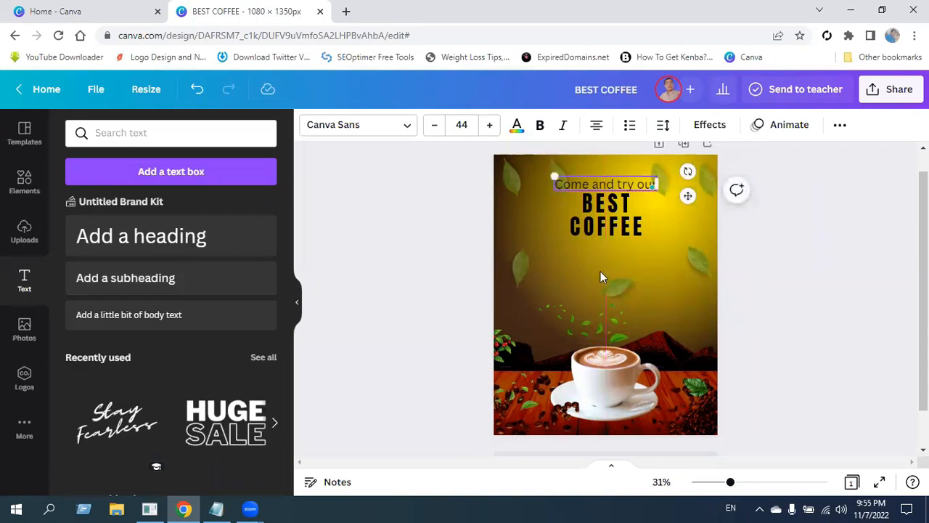
Step: Set the "Come and try our" subheading's font to Bebas Neue and deselect it
left_click(410, 130)
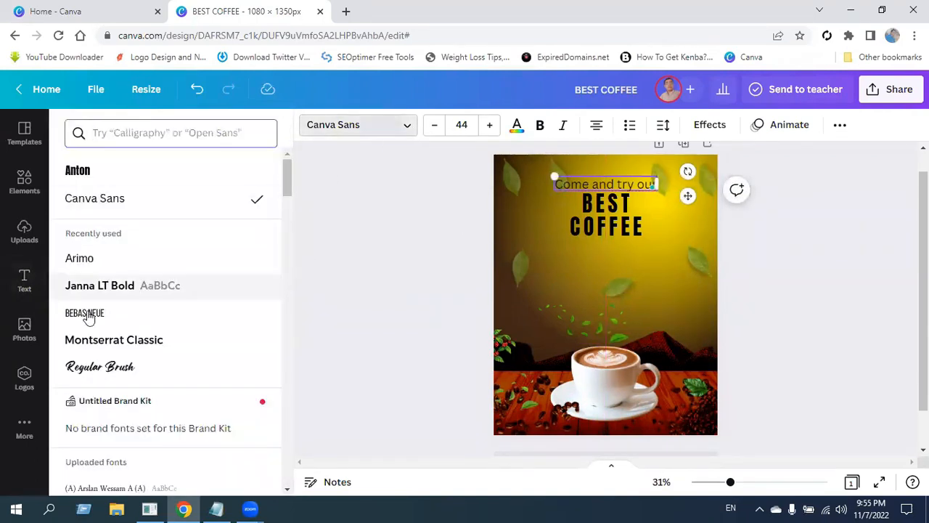
left_click(105, 260)
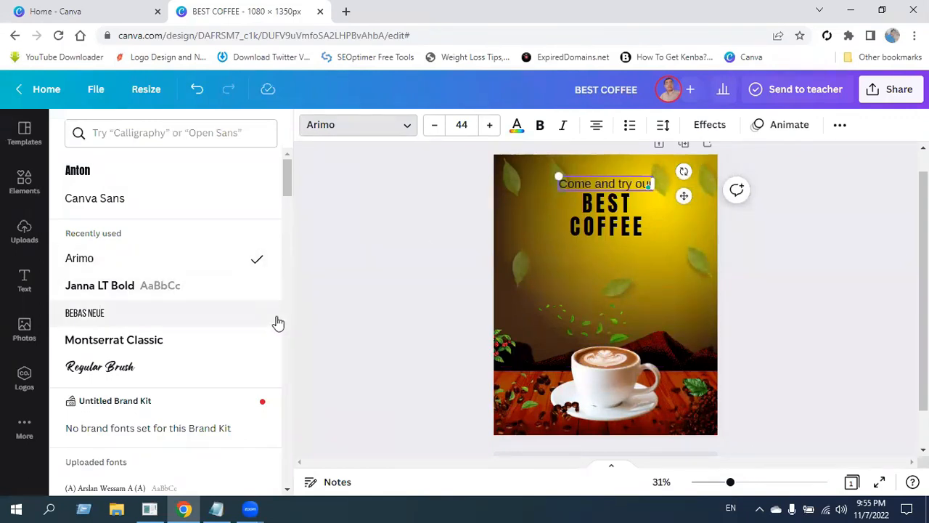
left_click(87, 318)
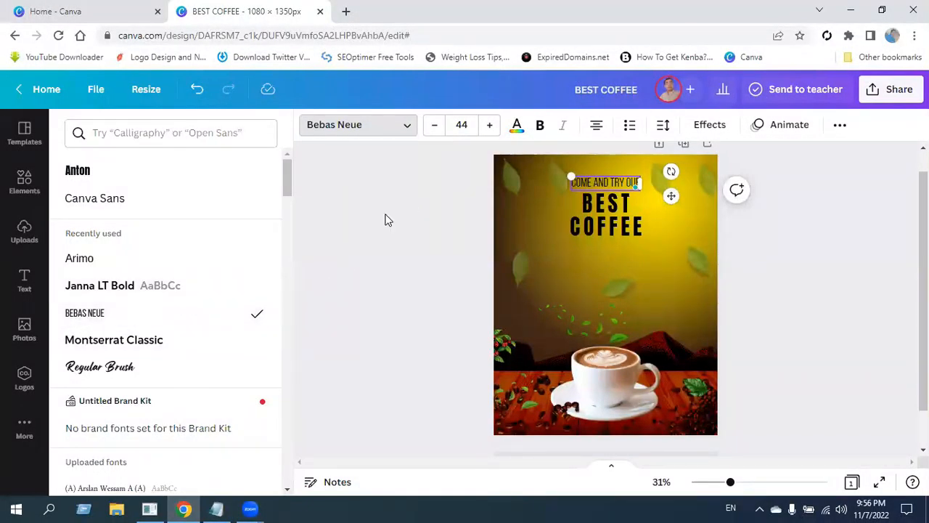
left_click(418, 258)
left_click(718, 234)
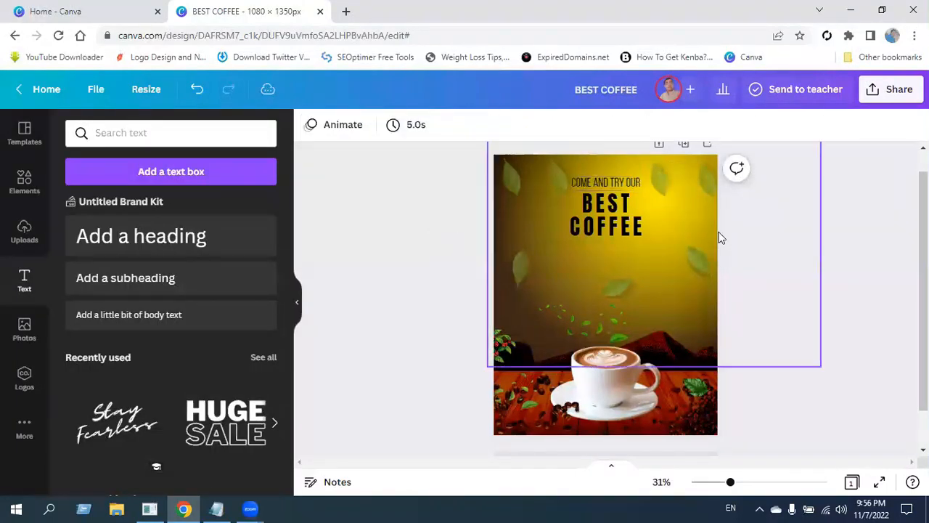
Step: Open the text colour choices for the "Come and try our" subheading and look through the palette
left_click(623, 187)
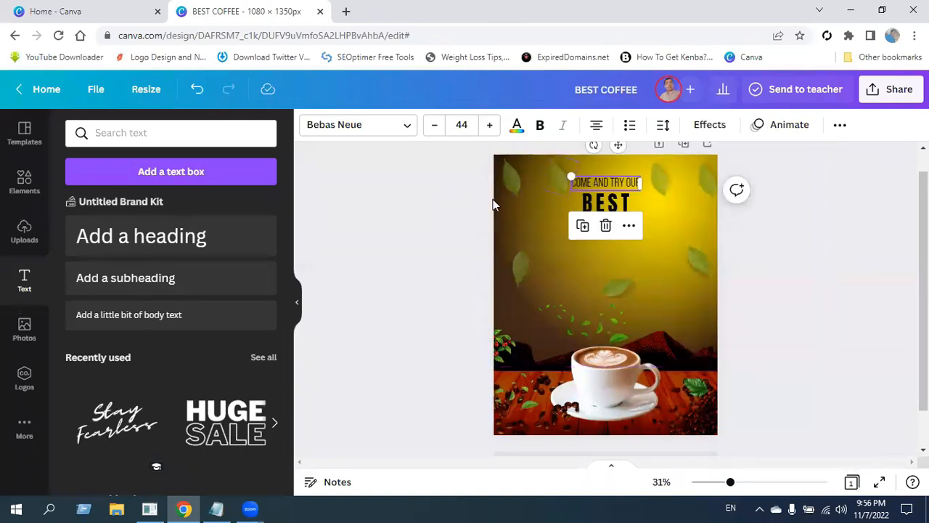
left_click(515, 126)
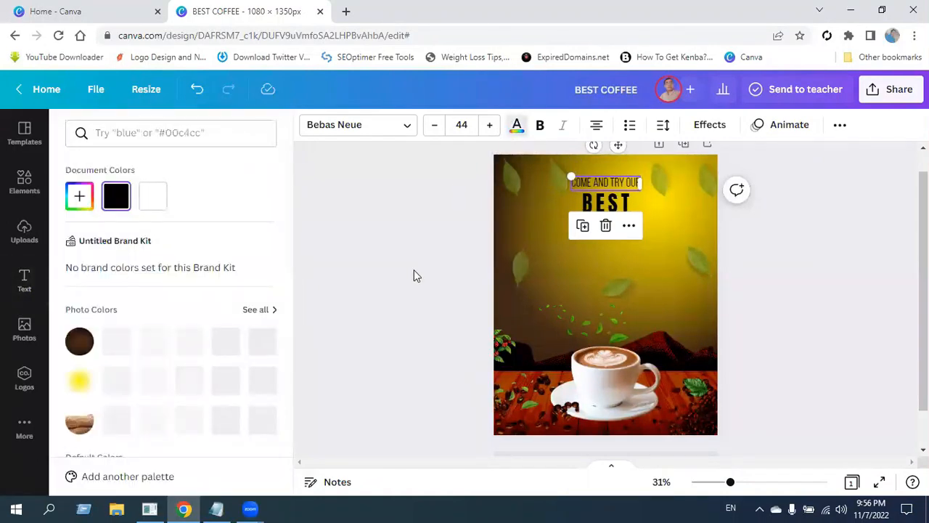
scroll(154, 372, "down", 1)
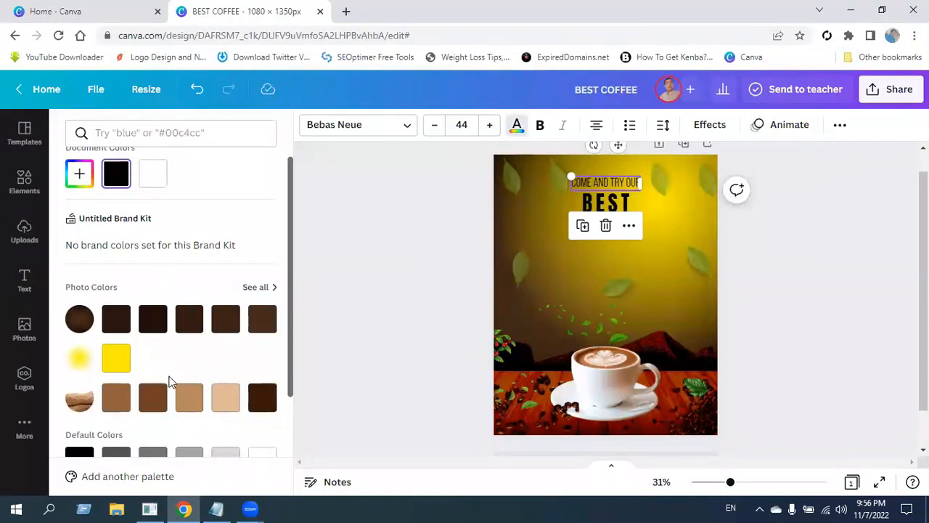
scroll(182, 377, "up", 1)
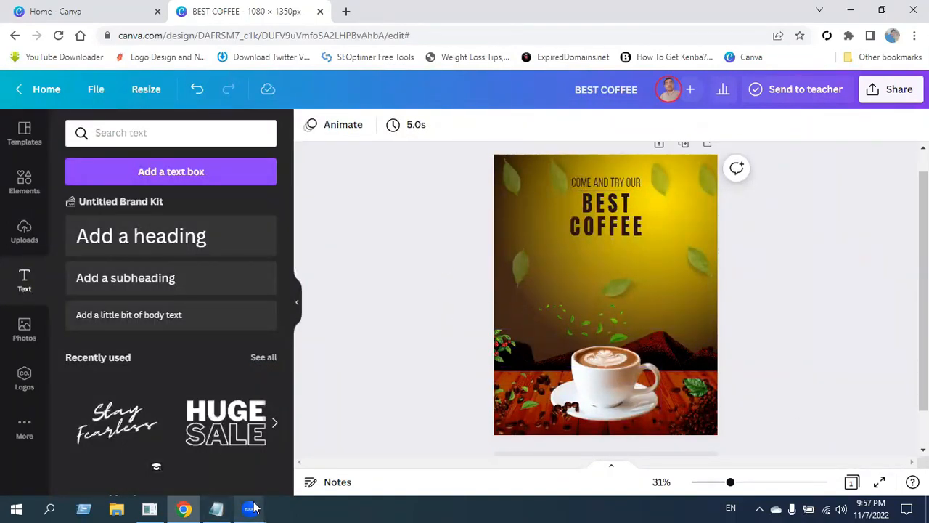
Step: Switch to Notepad, copy the text "Special promo 25% off and extra 15% discount on orders larger than $100" and return to the Canva design
left_click(216, 508)
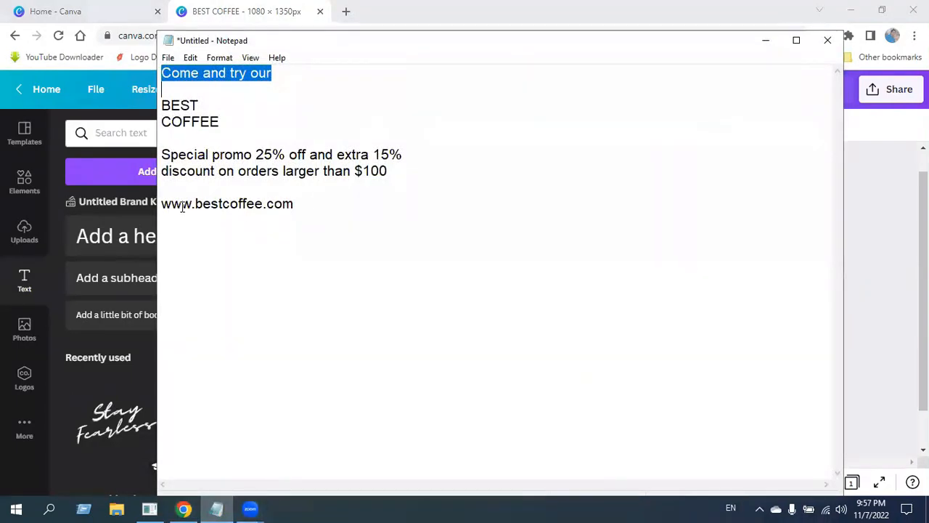
left_click_drag(163, 154, 416, 165)
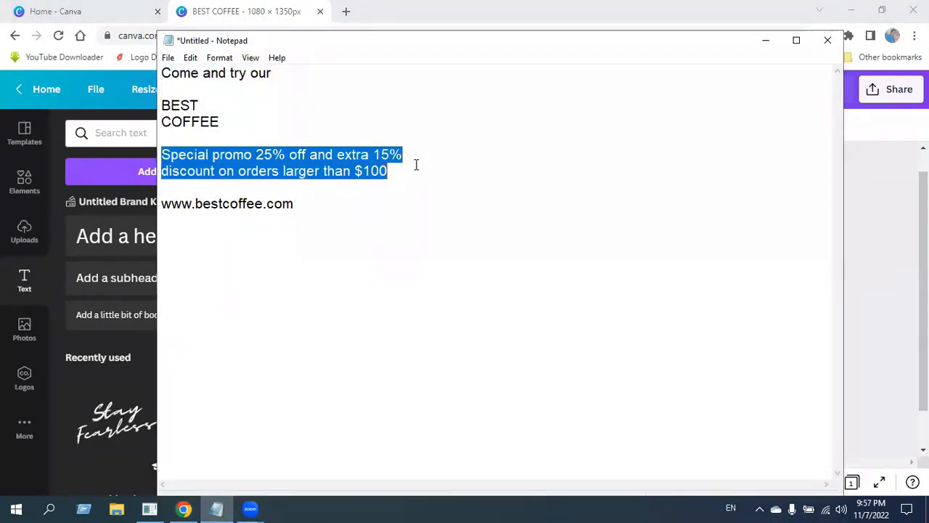
right_click(359, 163)
left_click(400, 206)
key("alt+Tab")
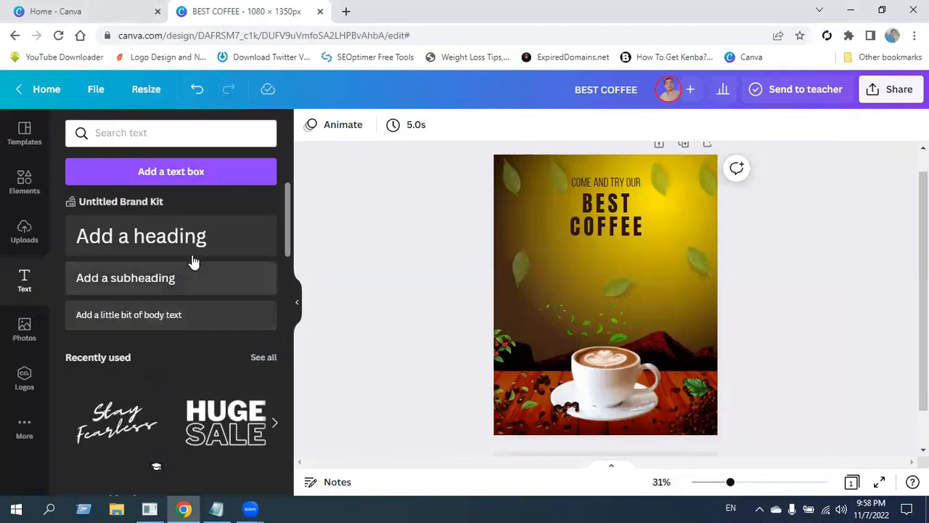
Step: Add a body text with the copied special promo lines and place it directly below the "BEST COFFEE" heading
left_click(175, 318)
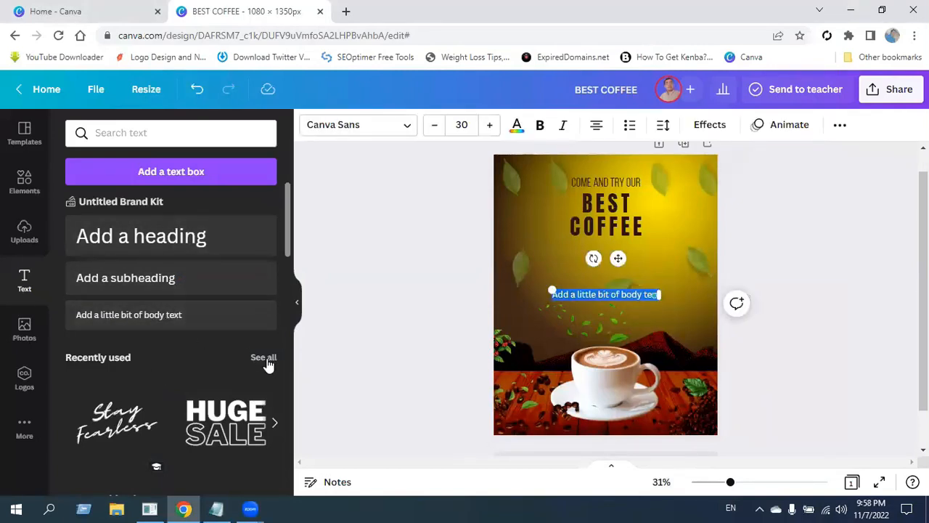
key("ctrl+v")
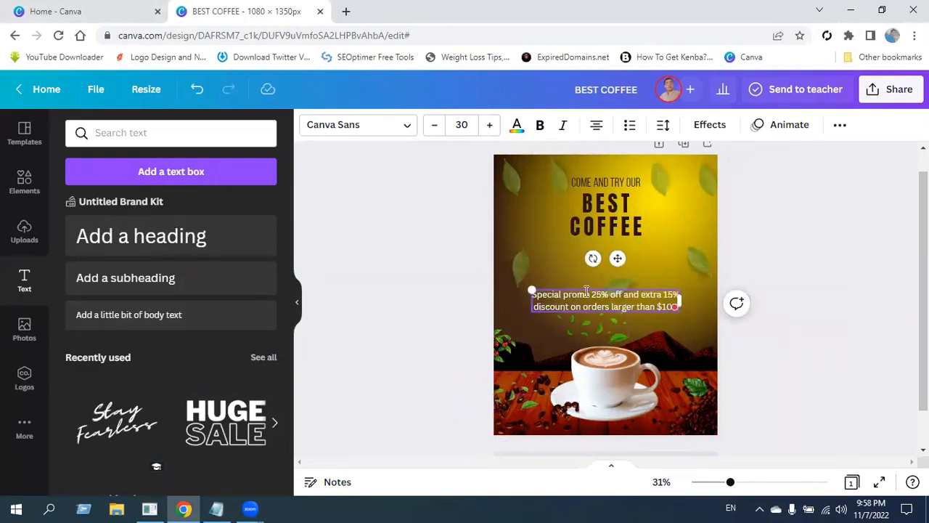
left_click(849, 329)
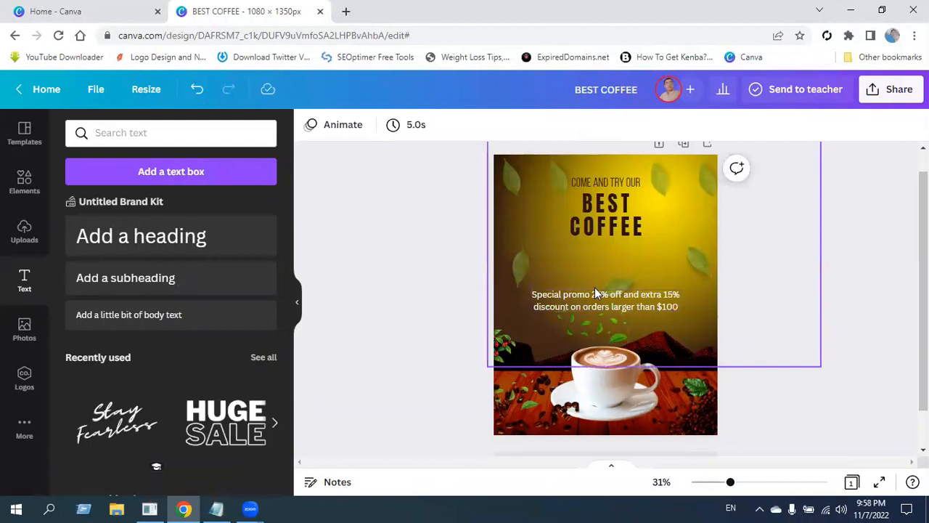
left_click(640, 294)
left_click_drag(616, 343, 618, 297)
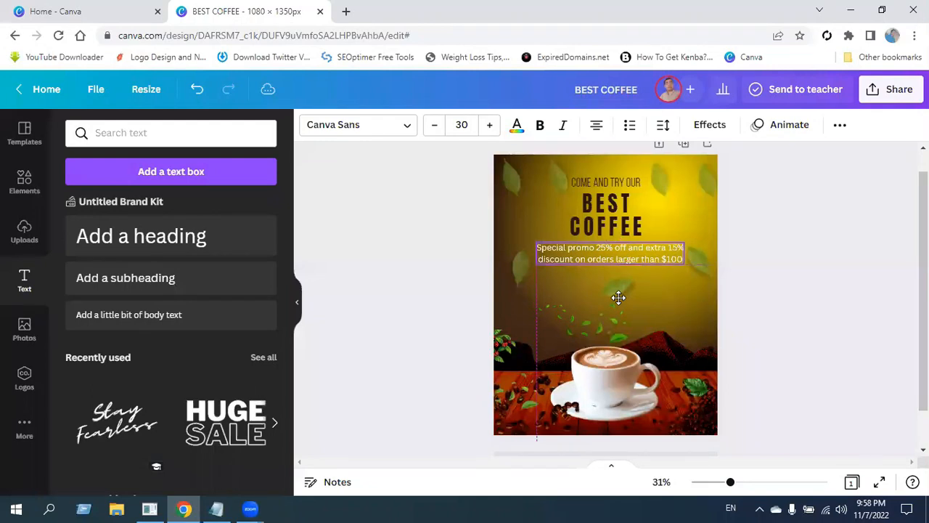
left_click_drag(618, 297, 618, 297)
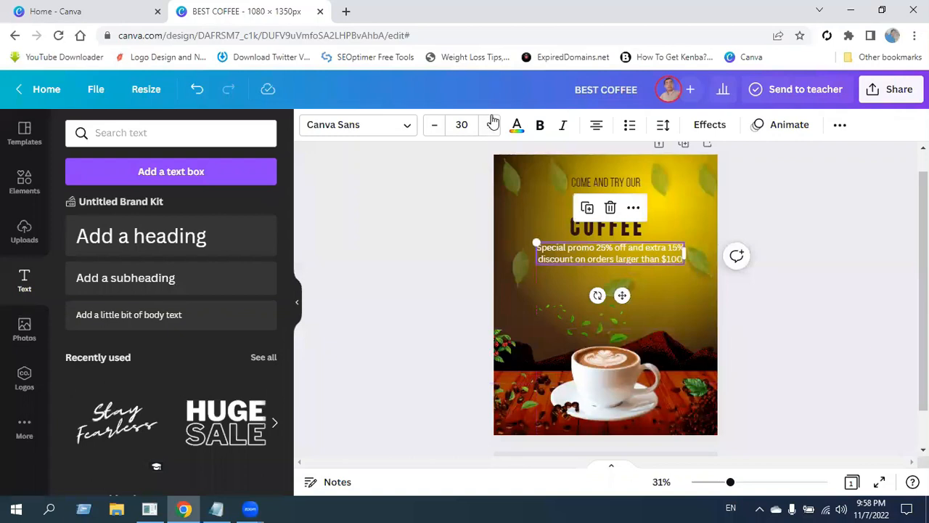
Step: Set the special promo text's font to Arimo and deselect it
left_click(407, 125)
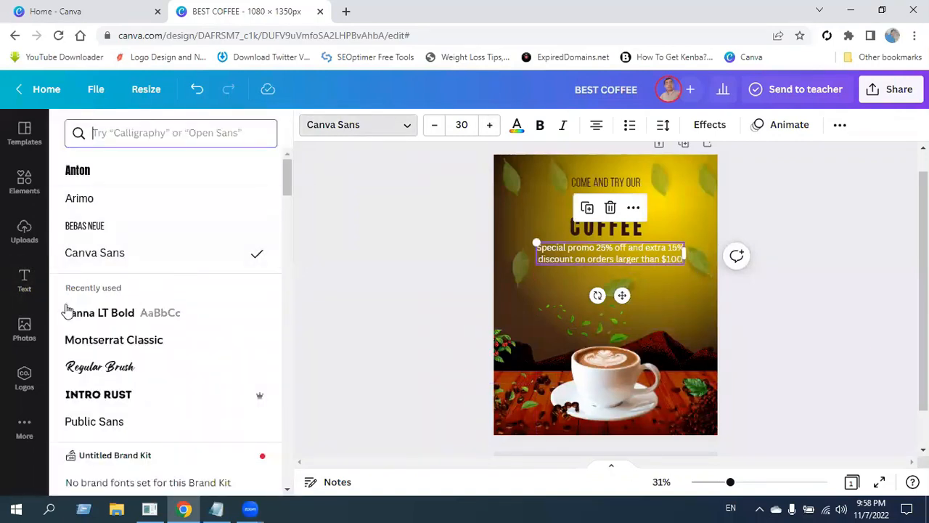
left_click(92, 201)
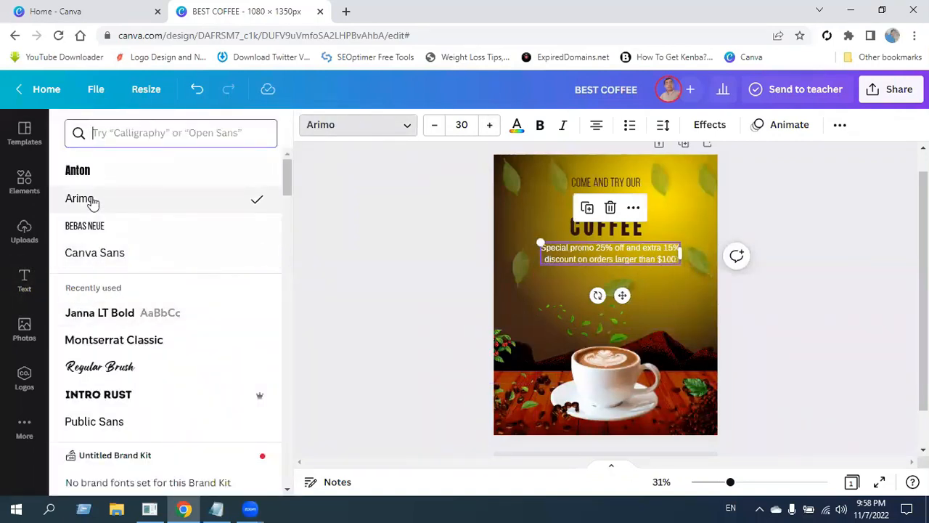
left_click(349, 249)
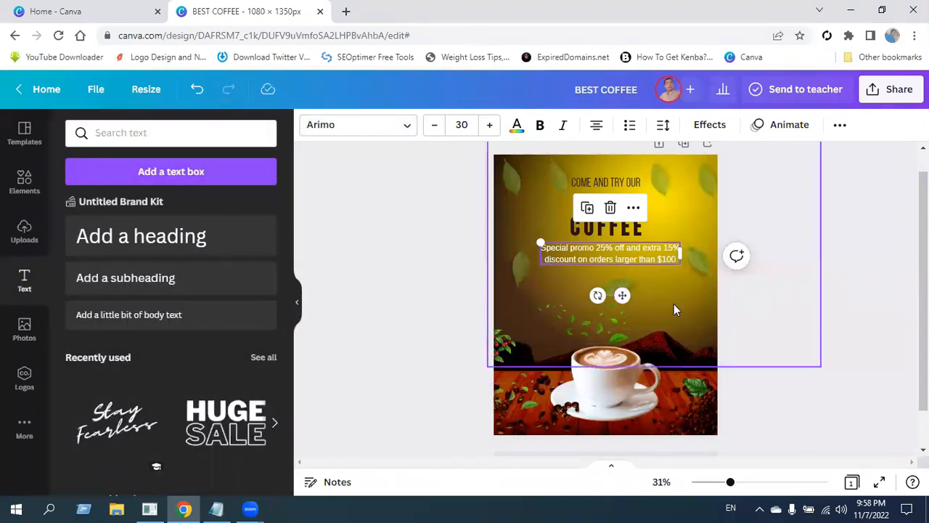
left_click(836, 336)
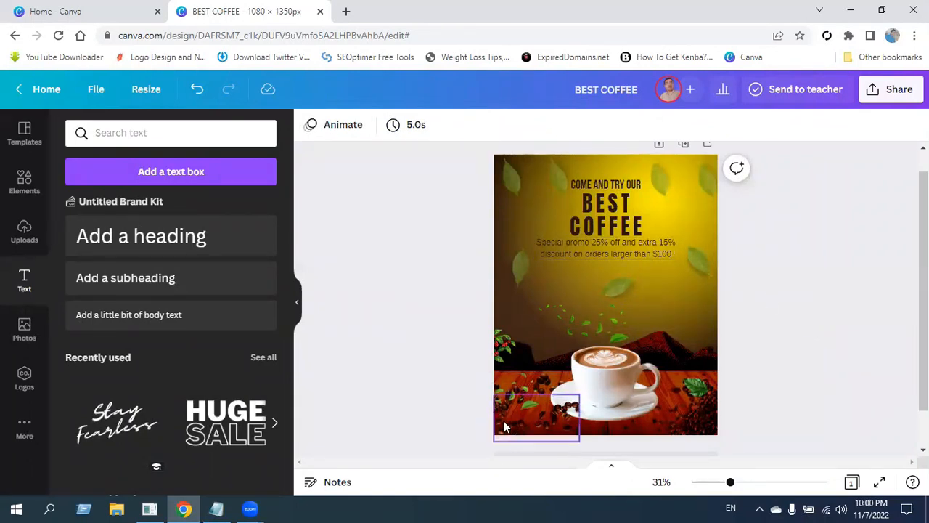
Step: Search the elements for "rectangle" and add the plain square shape to the design
left_click(21, 182)
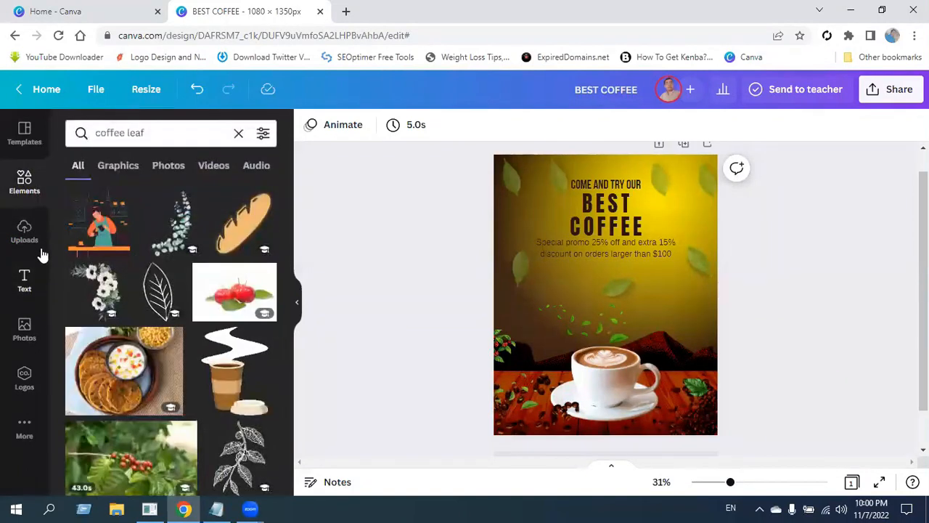
left_click(238, 133)
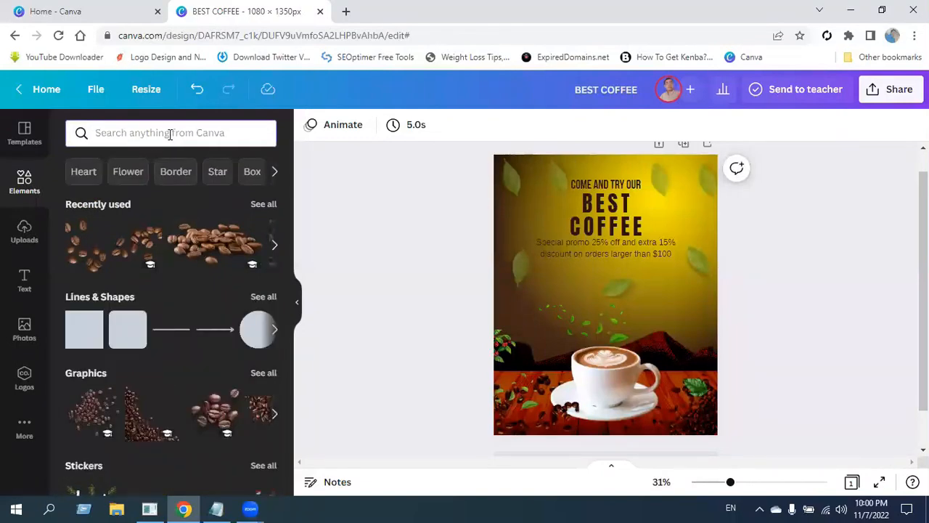
type("rectangle")
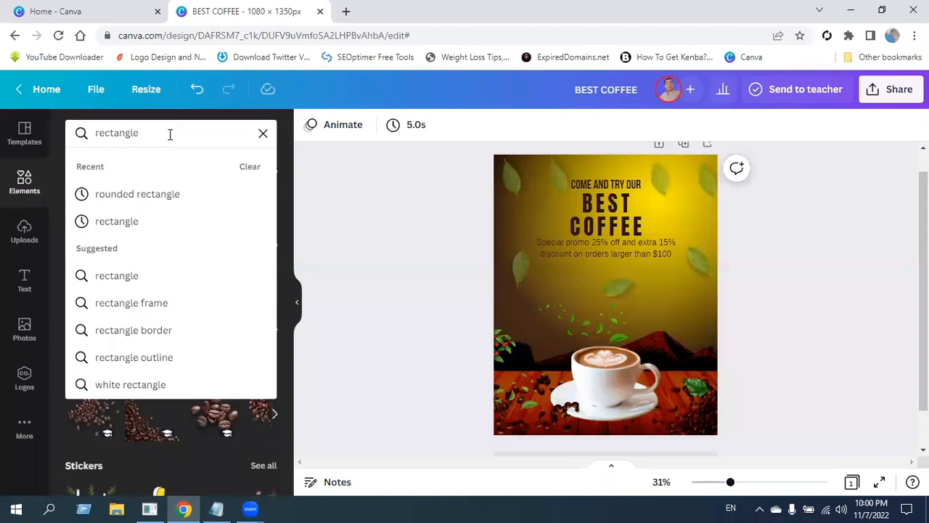
key("Return")
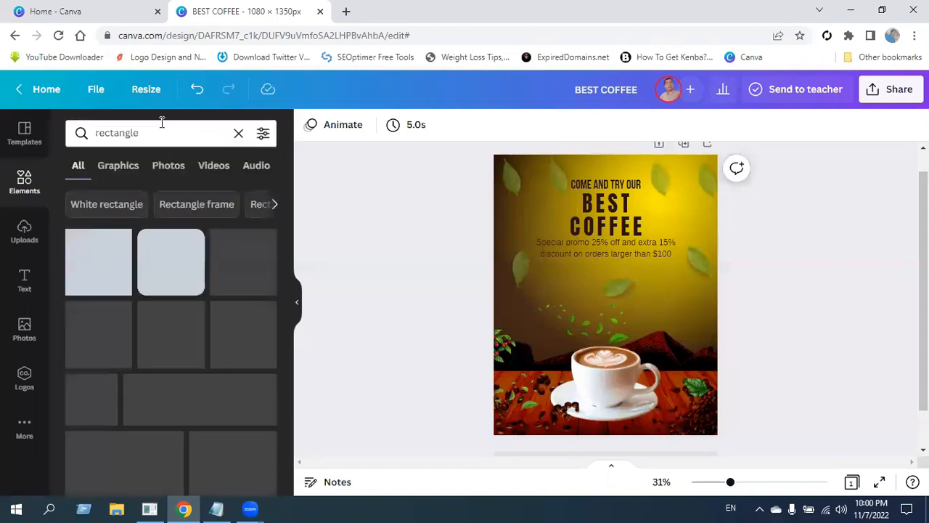
left_click(91, 261)
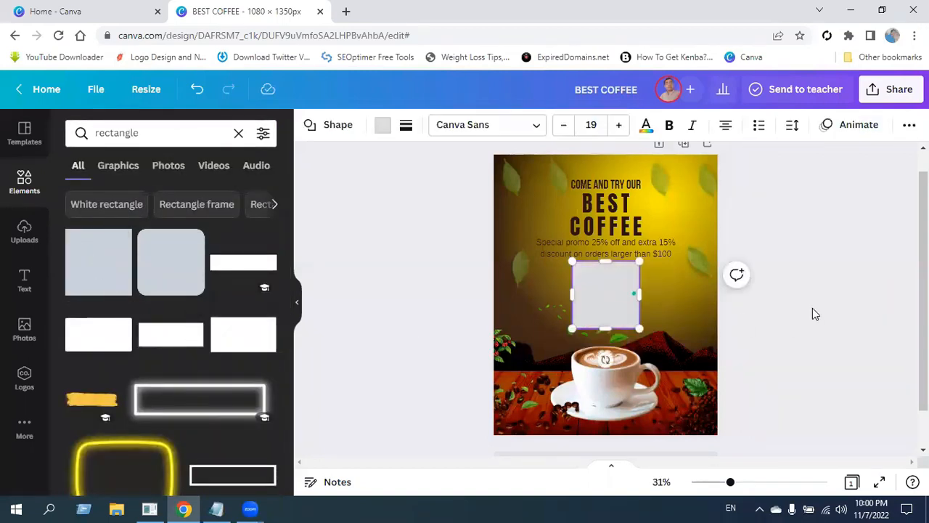
Step: Stretch and flatten the square into a long, thin horizontal bar below the special promo text
left_click(811, 276)
left_click(604, 279)
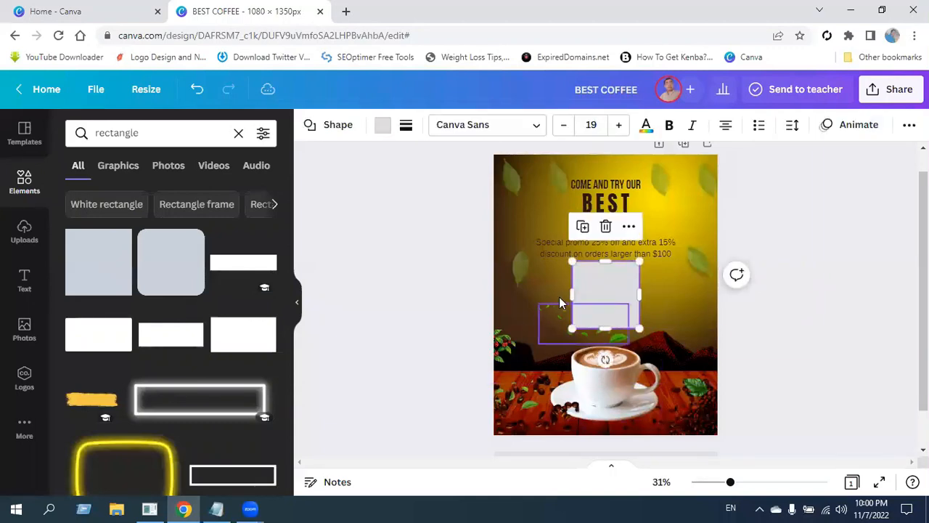
left_click_drag(573, 288, 503, 296)
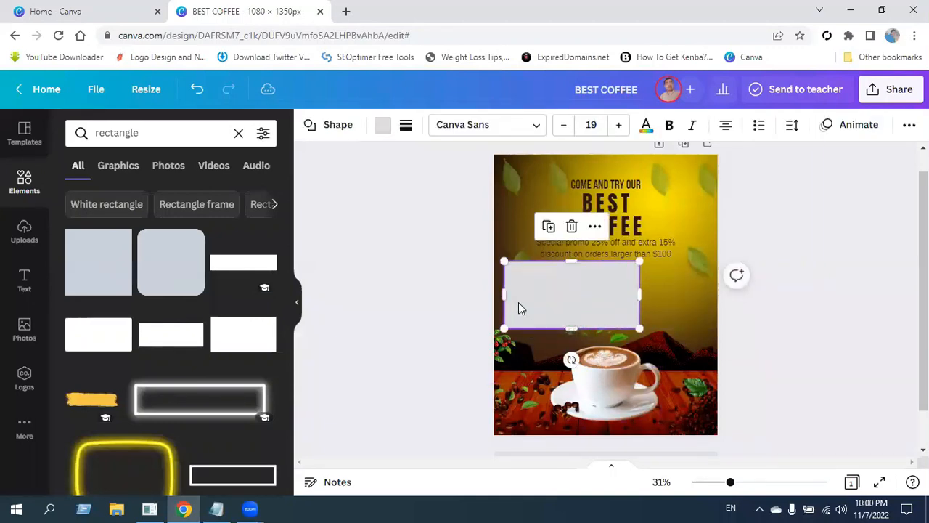
left_click_drag(582, 262, 641, 283)
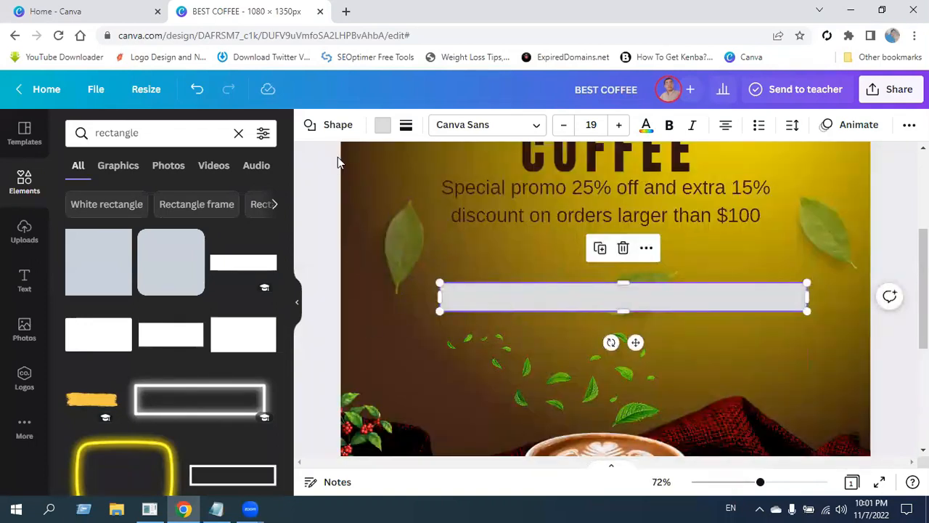
Step: Fill the thin bar with the lightest dark brown from the background photo's colours and deselect it
left_click(387, 127)
scroll(247, 254, "down", 2)
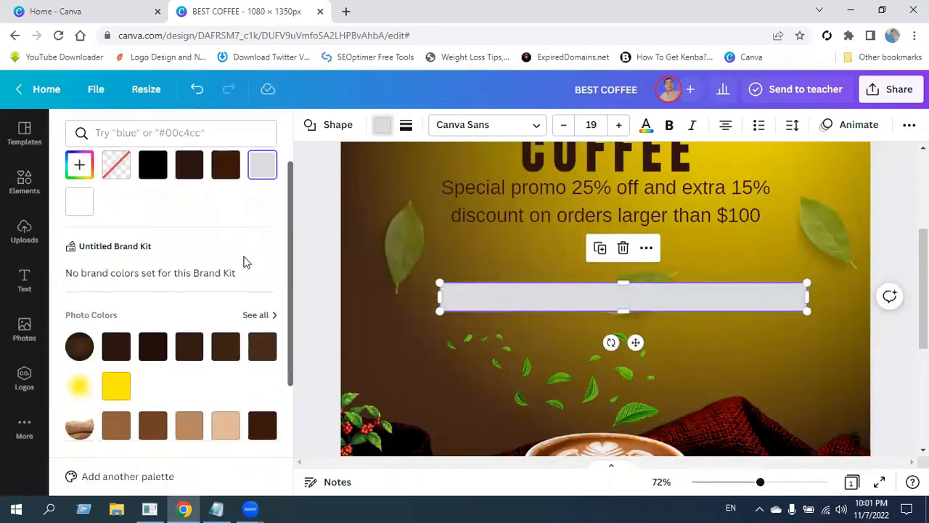
left_click(262, 310)
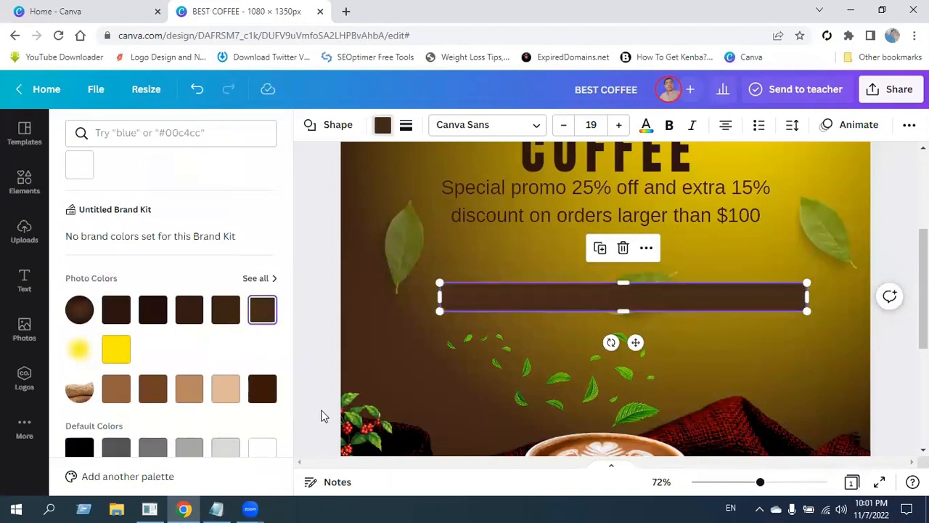
key("Escape")
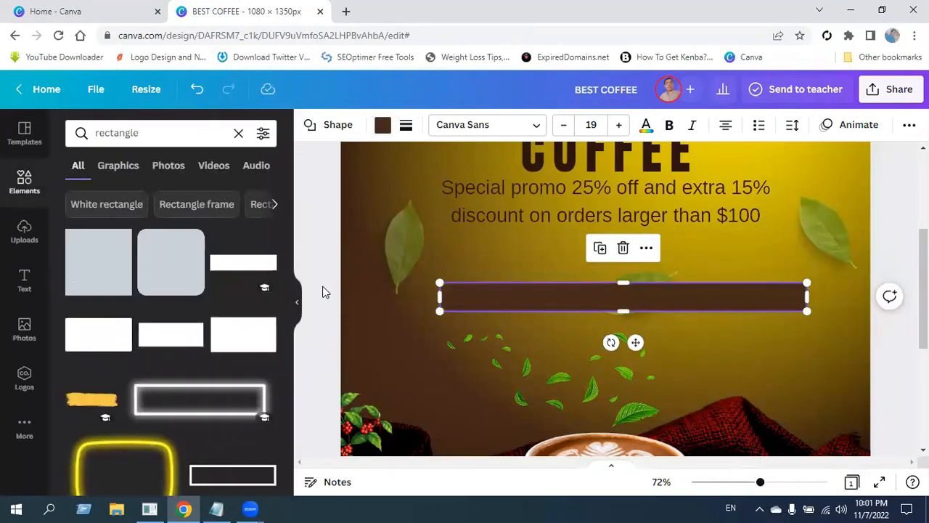
left_click(325, 304)
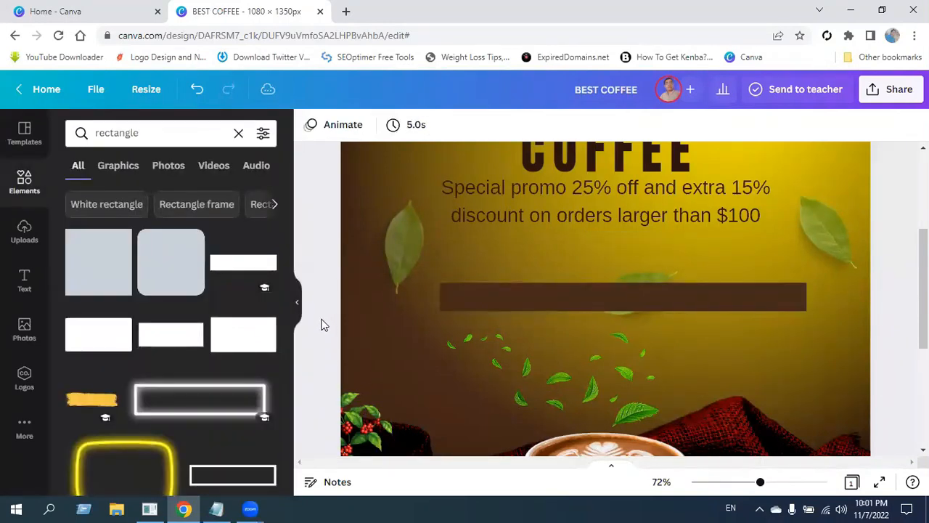
Step: Add a new body text box on top of the dark brown bar
left_click(609, 308)
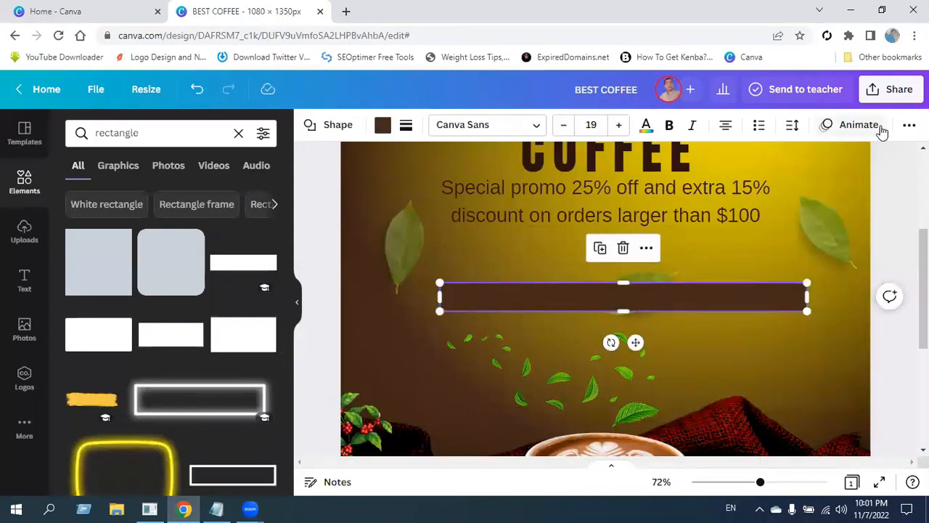
left_click(24, 279)
left_click(129, 315)
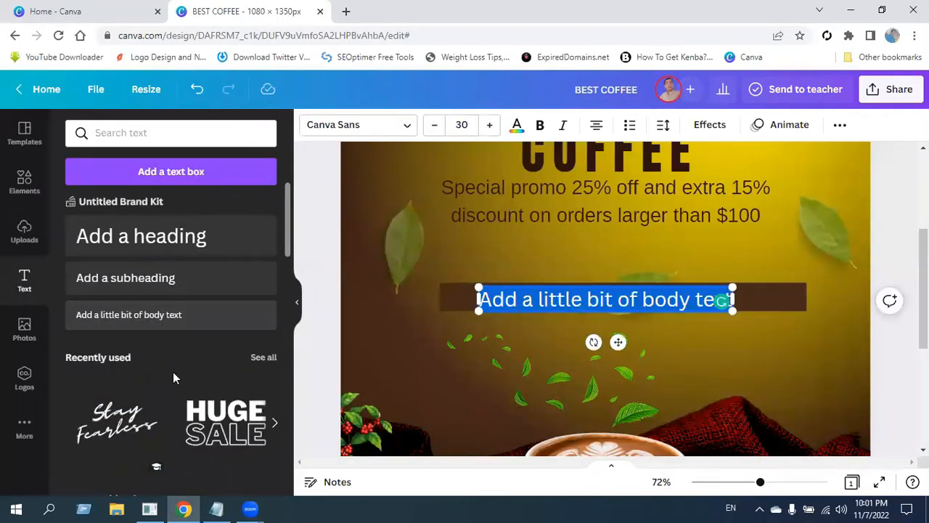
left_click(215, 508)
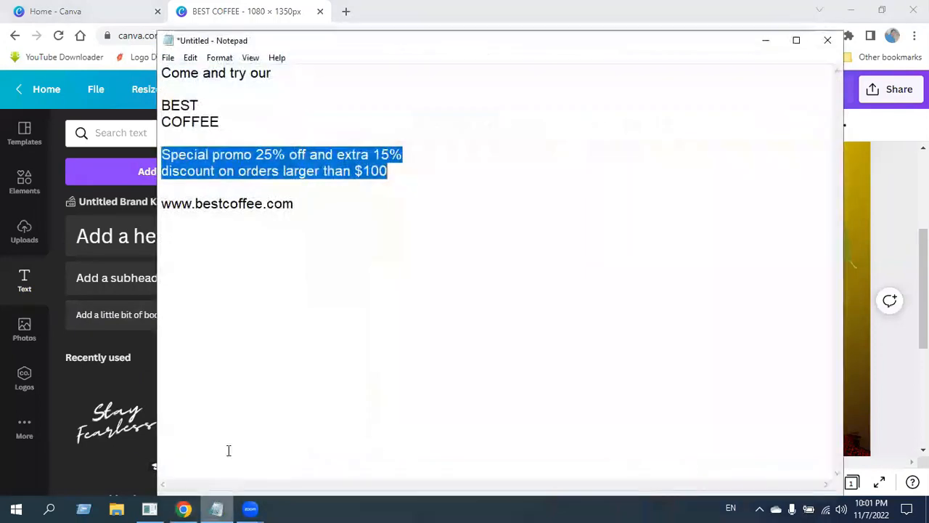
left_click_drag(166, 206, 333, 207)
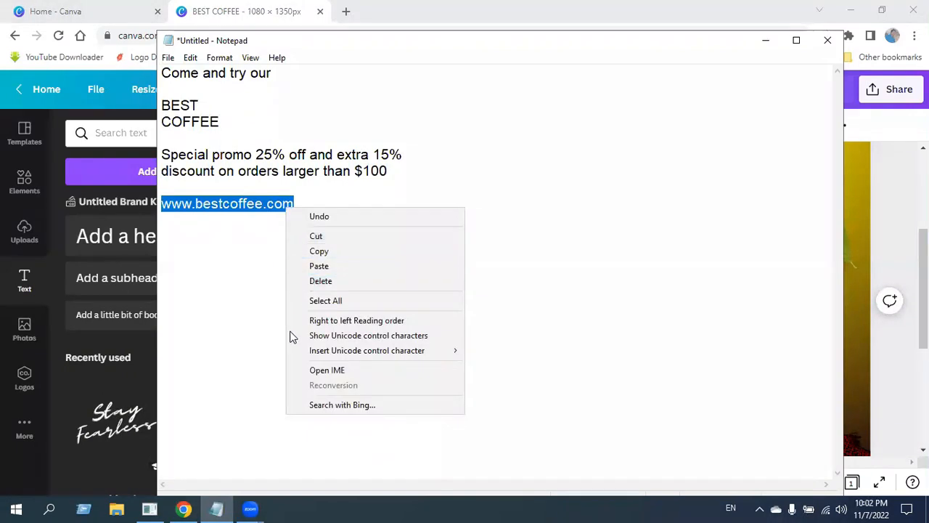
left_click(338, 251)
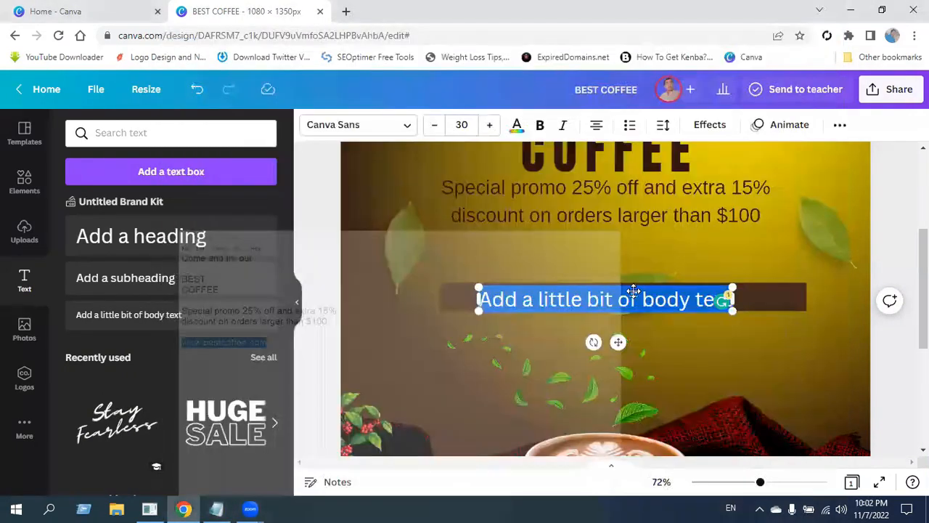
left_click(765, 40)
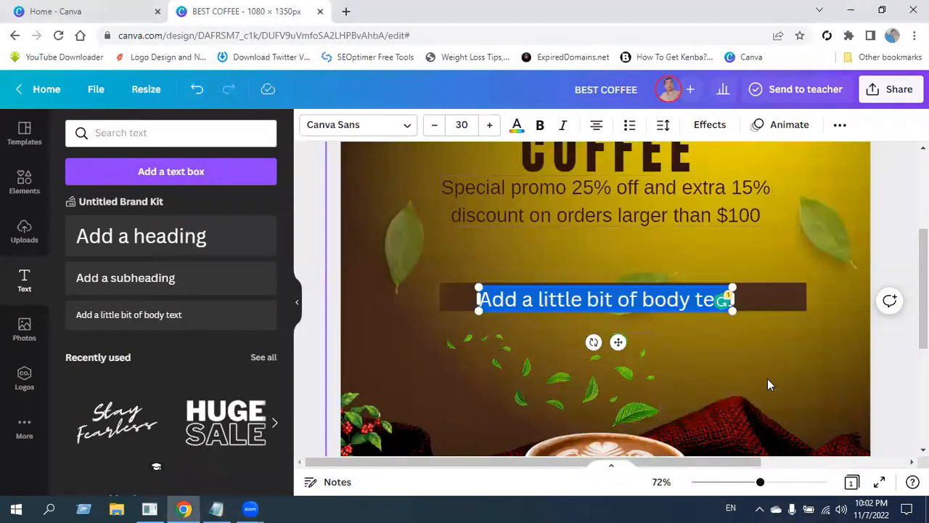
key("ctrl+v")
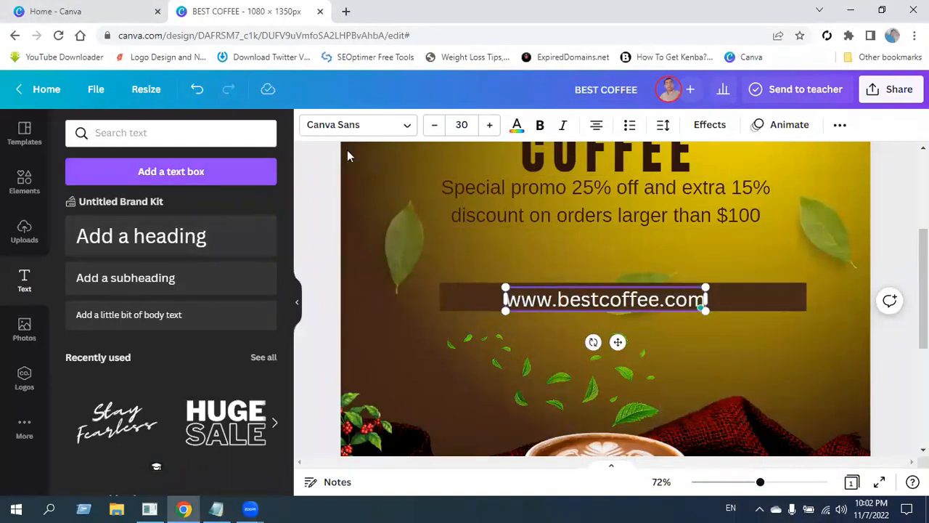
left_click(403, 125)
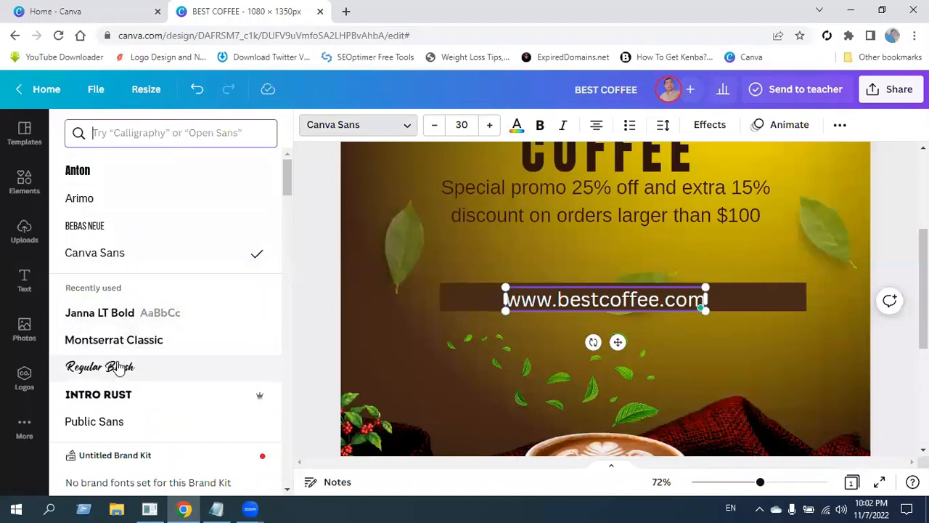
scroll(138, 356, "down", 2)
scroll(140, 356, "down", 3)
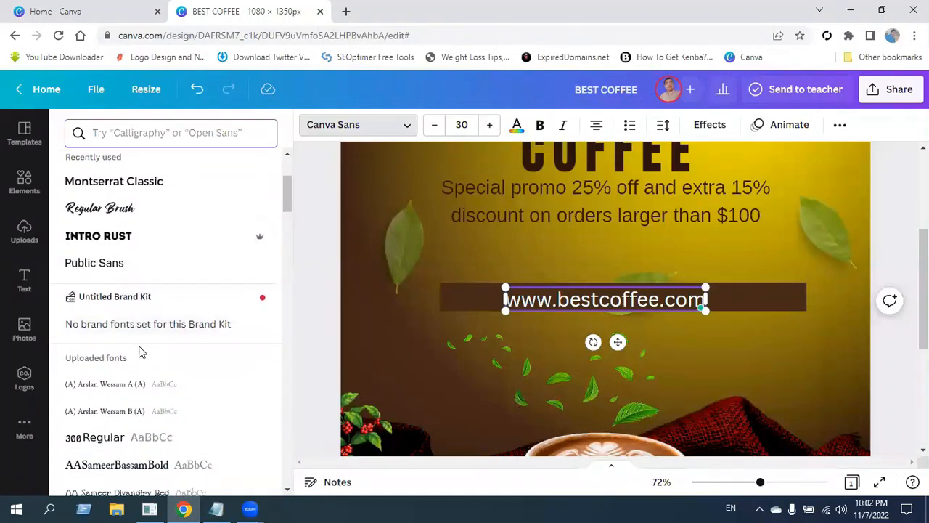
left_click(109, 266)
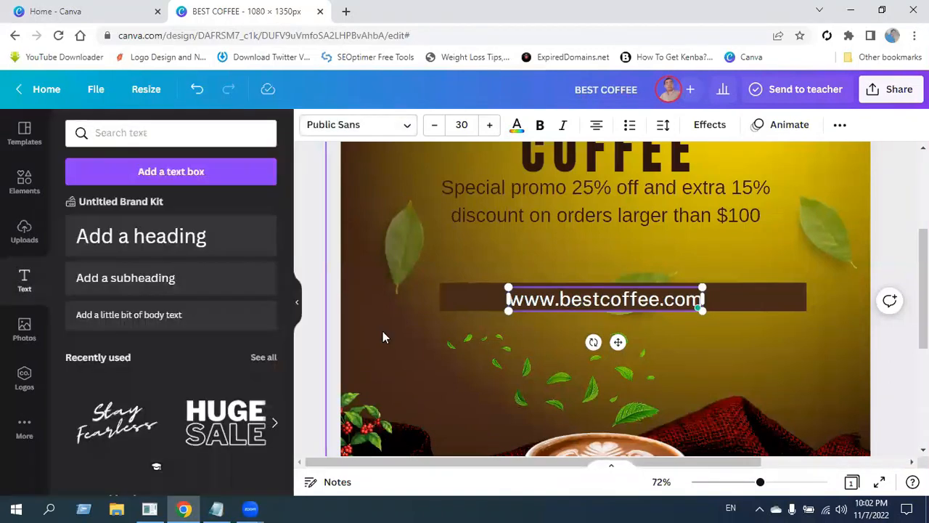
left_click(434, 127)
left_click(434, 127)
left_click(434, 128)
left_click(434, 127)
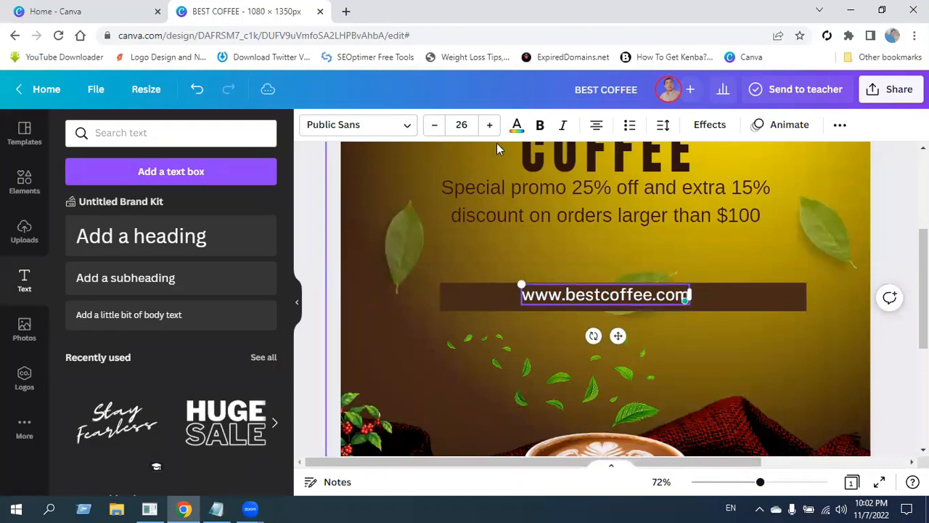
left_click_drag(618, 338, 619, 342)
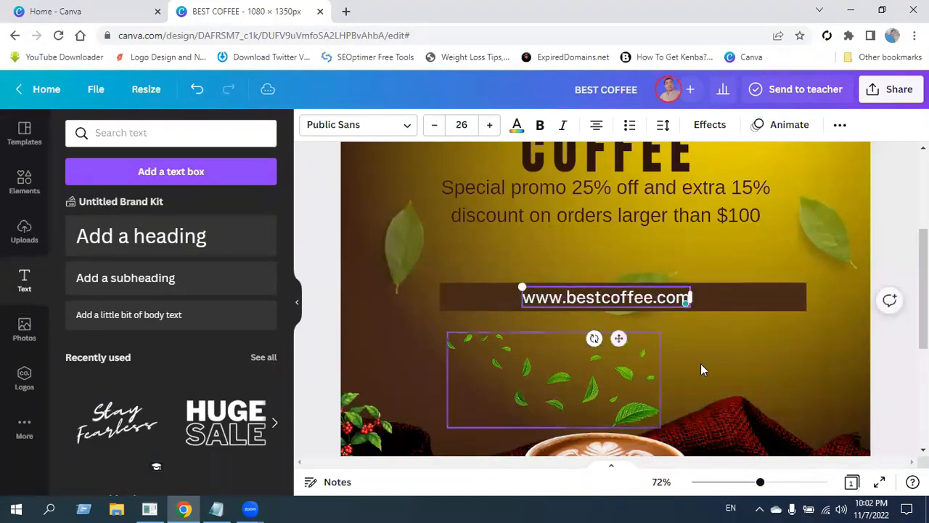
left_click(663, 125)
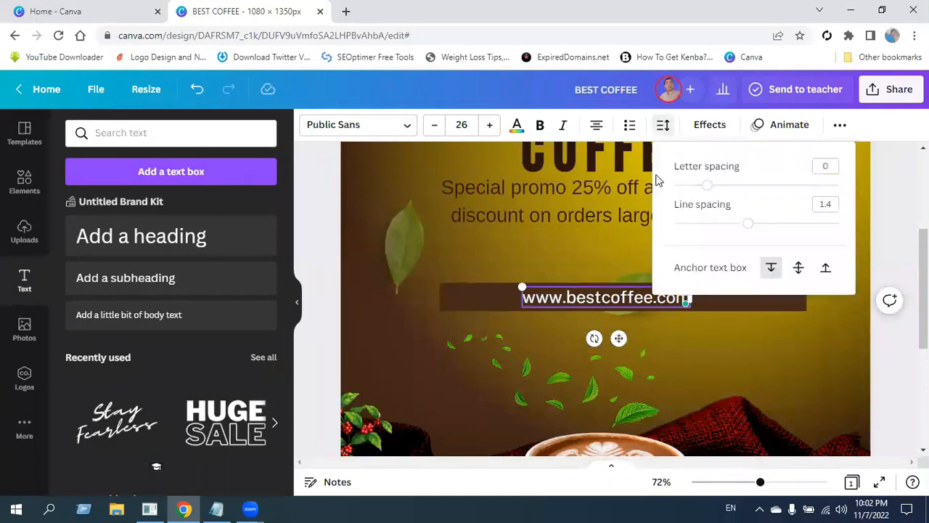
left_click_drag(707, 191, 755, 194)
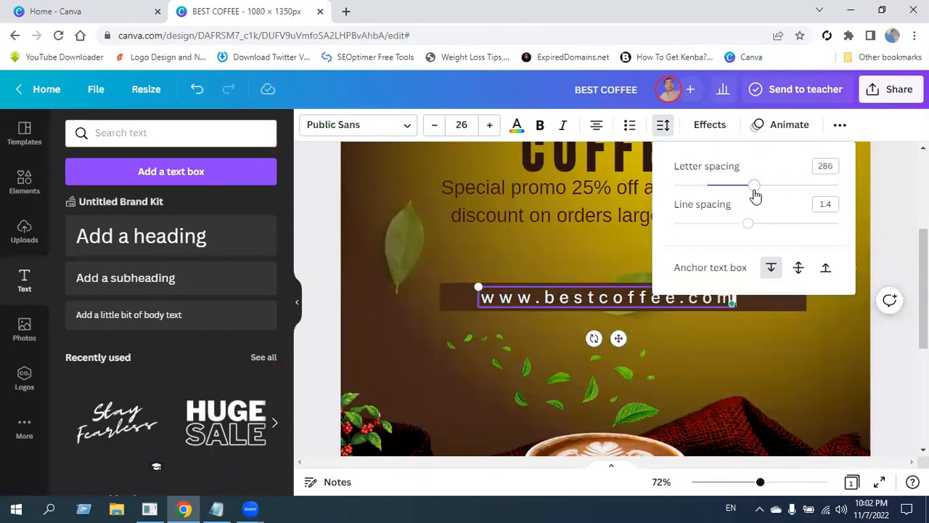
left_click_drag(757, 196, 757, 197)
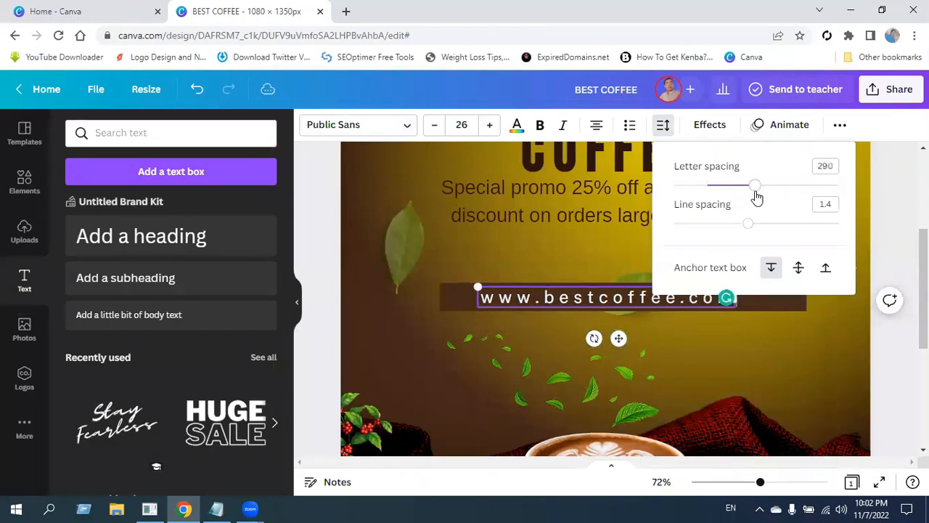
left_click(905, 197)
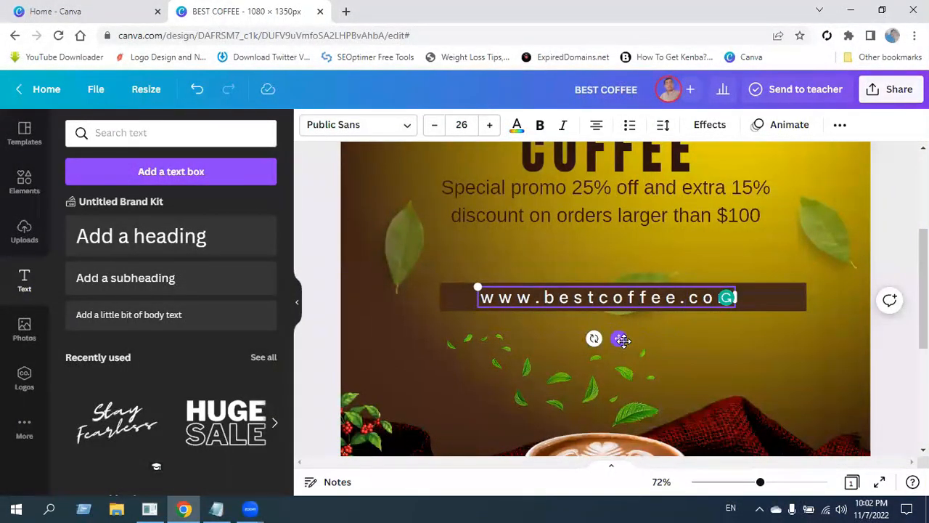
left_click_drag(624, 339, 636, 341)
left_click(891, 339)
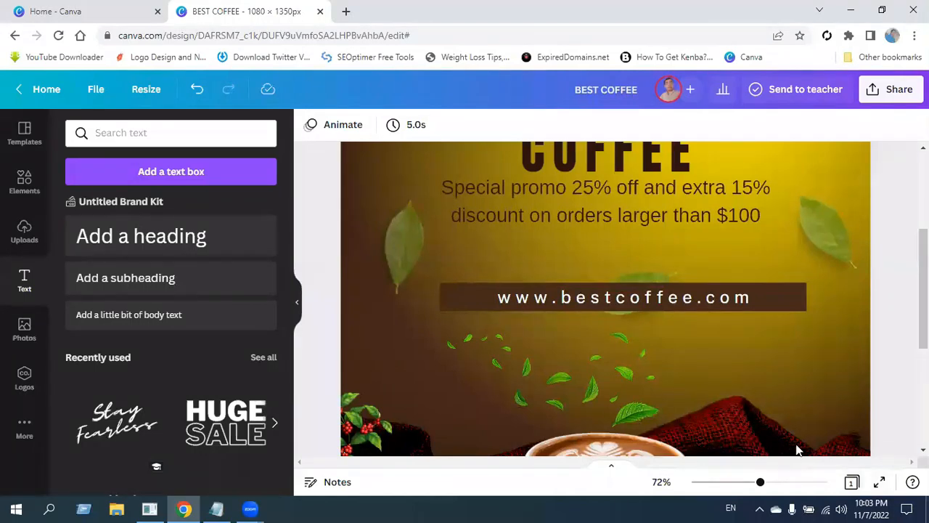
Step: Search the elements library for "coffee icon" in place of the earlier rectangle search
left_click_drag(757, 485, 731, 484)
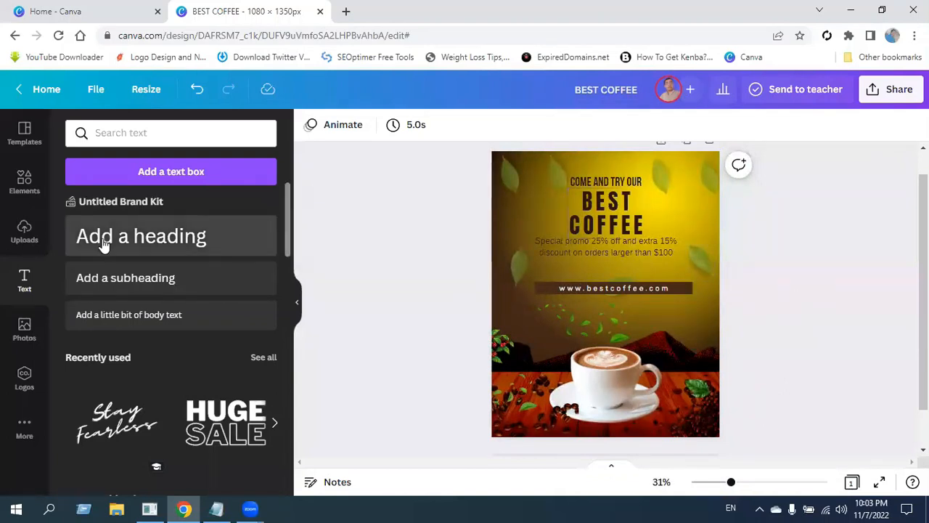
left_click(24, 182)
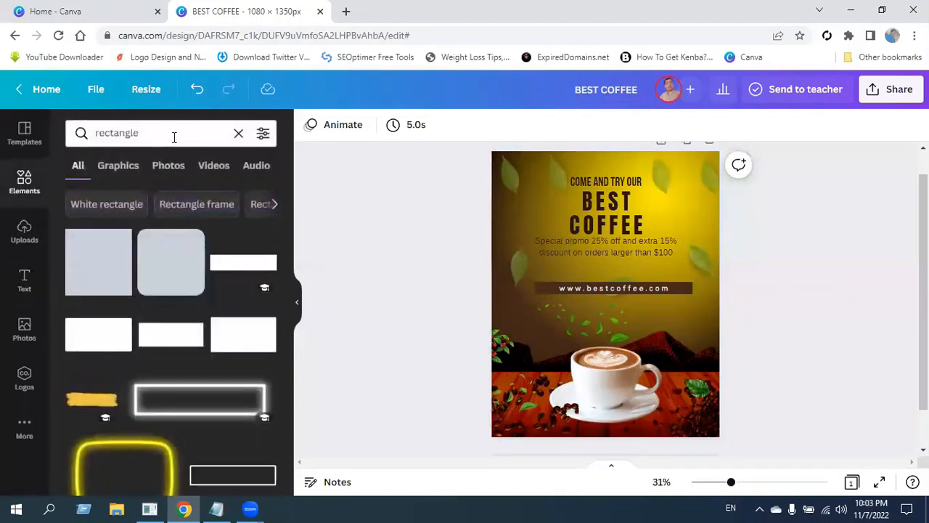
left_click(239, 132)
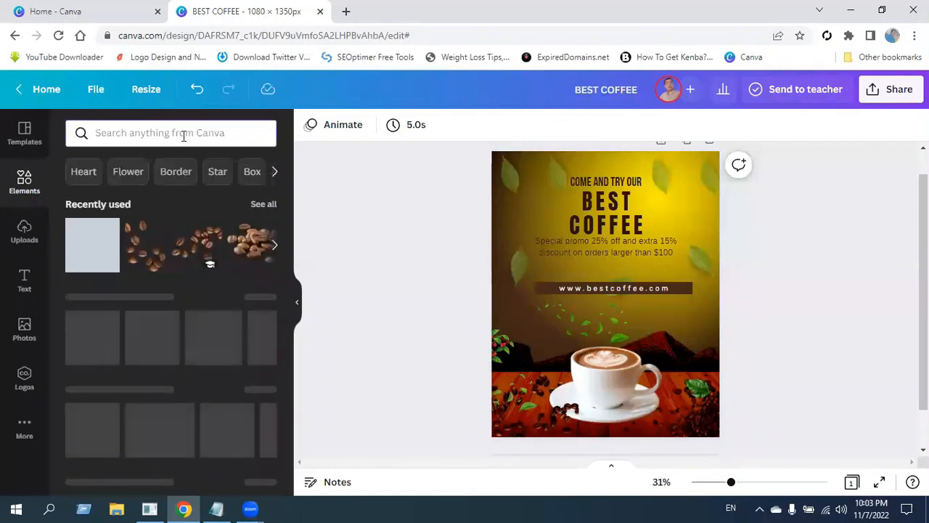
left_click(184, 135)
type("coffee icon")
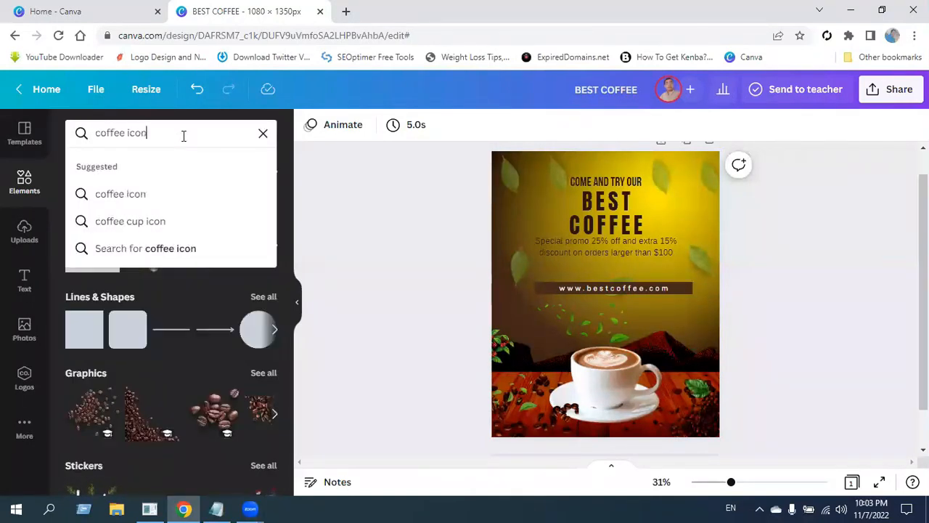
key("Return")
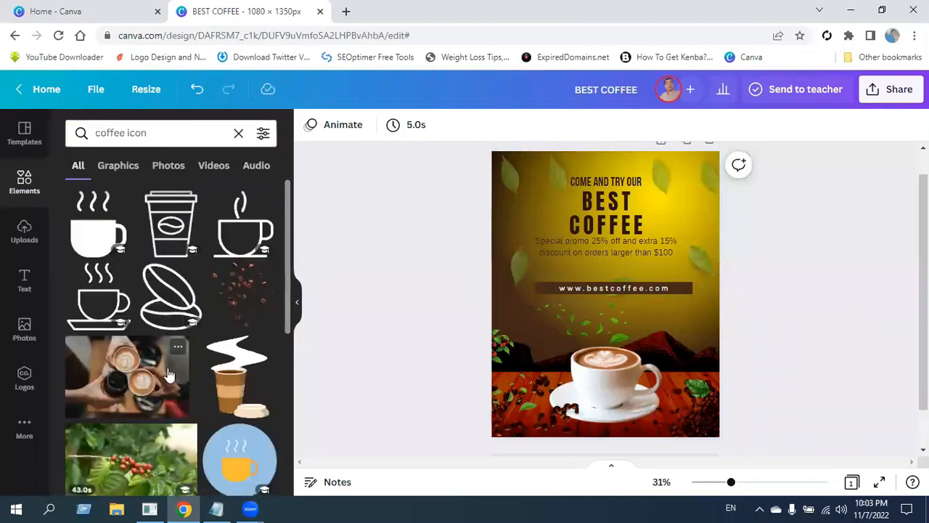
Step: Try the filled steaming cup icon in the design and replace it with the outlined cup icon
left_click(95, 234)
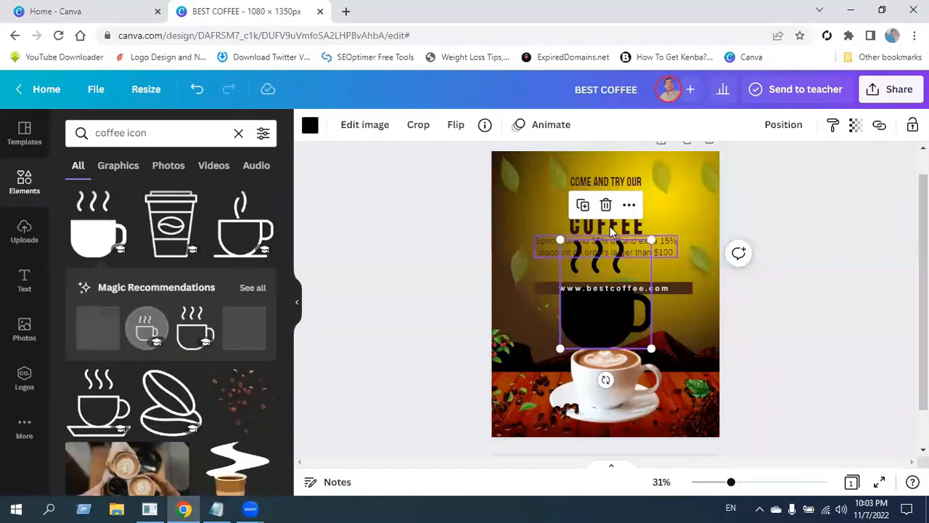
left_click(605, 205)
left_click(259, 256)
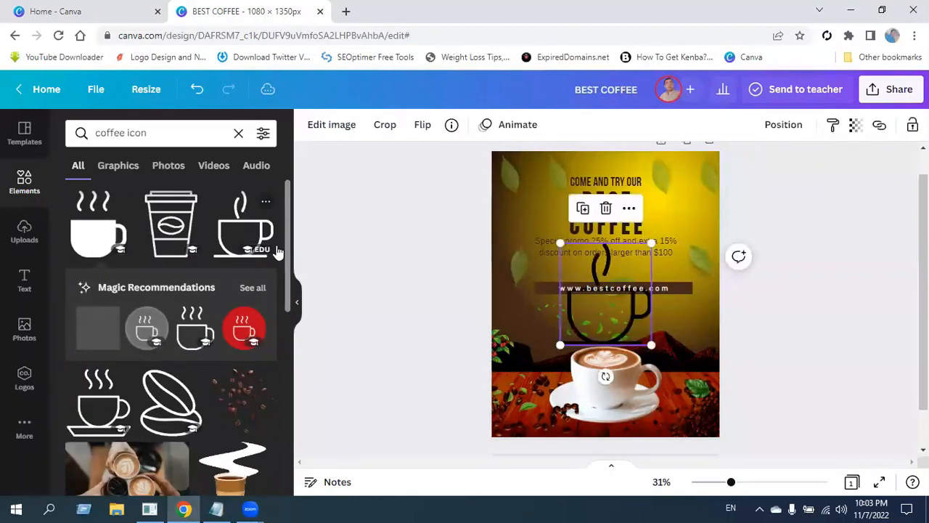
Step: Shrink the outlined cup icon to a small logo and place it in the top-right corner of the poster
left_click(298, 305)
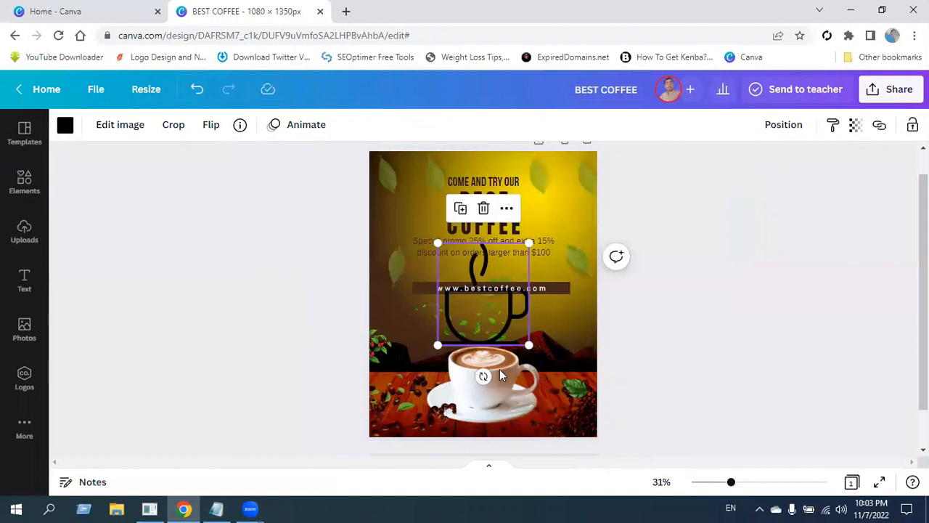
left_click_drag(437, 345, 400, 216)
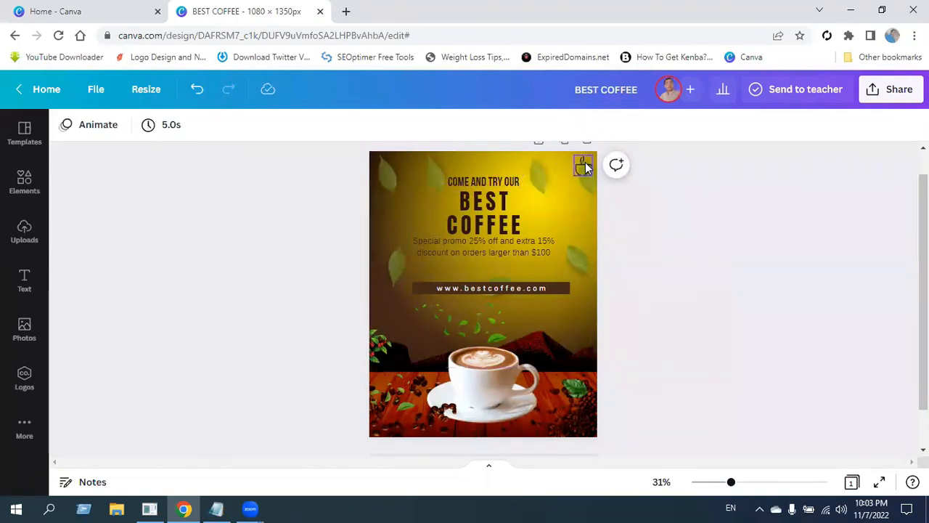
left_click(585, 164)
left_click(770, 255)
Step: Select the "Special promo 25% off" text below the COFFEE heading
left_click(493, 248)
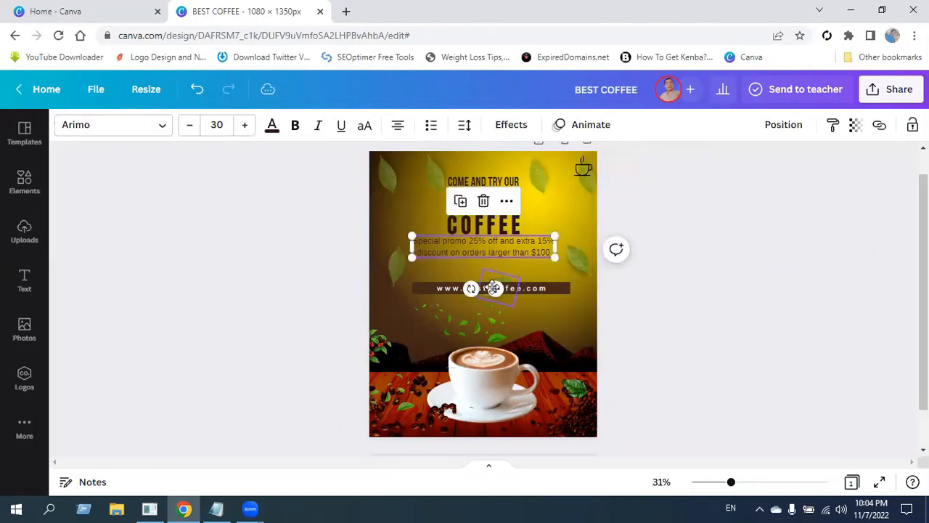